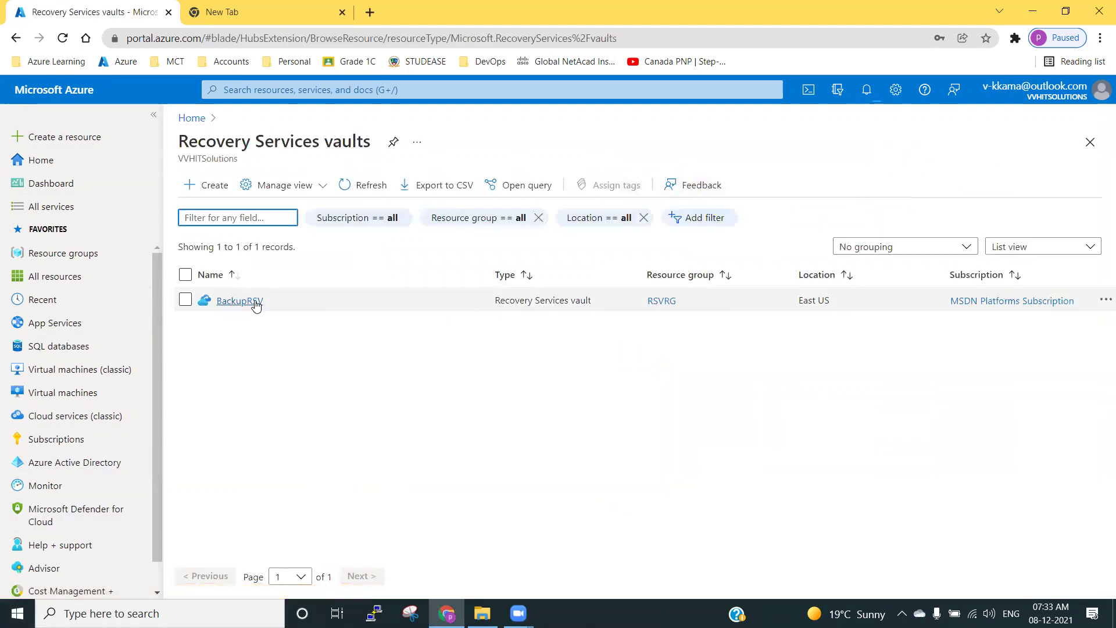
Open the BackupRSV vault and its Backup configuration page.
{"action": "left_click", "coordinate": [254, 302]}
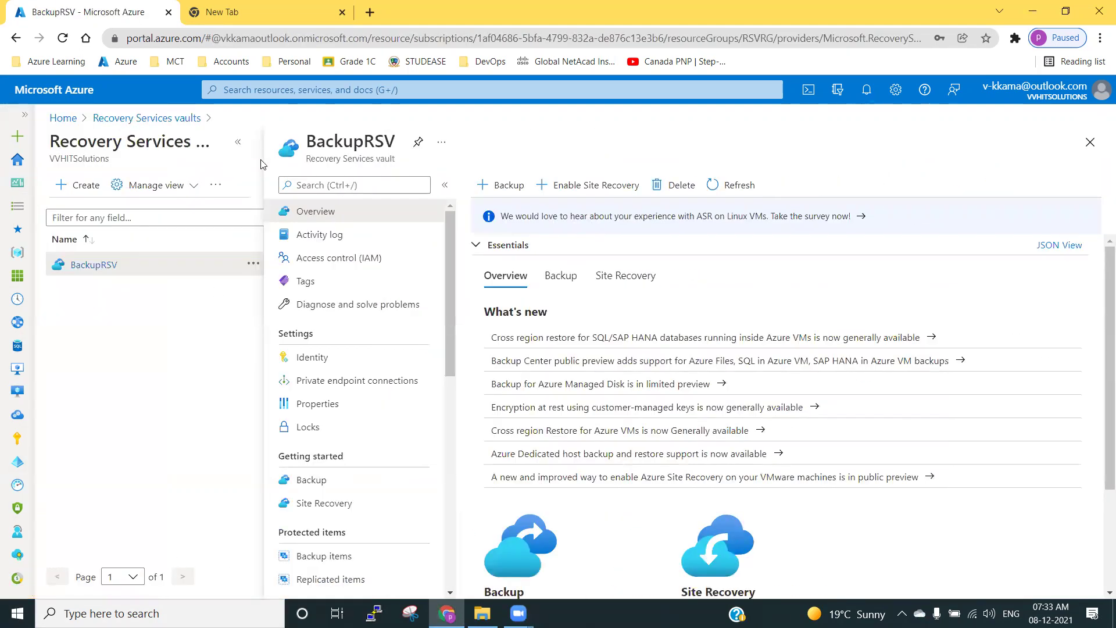
{"action": "left_click", "coordinate": [238, 142]}
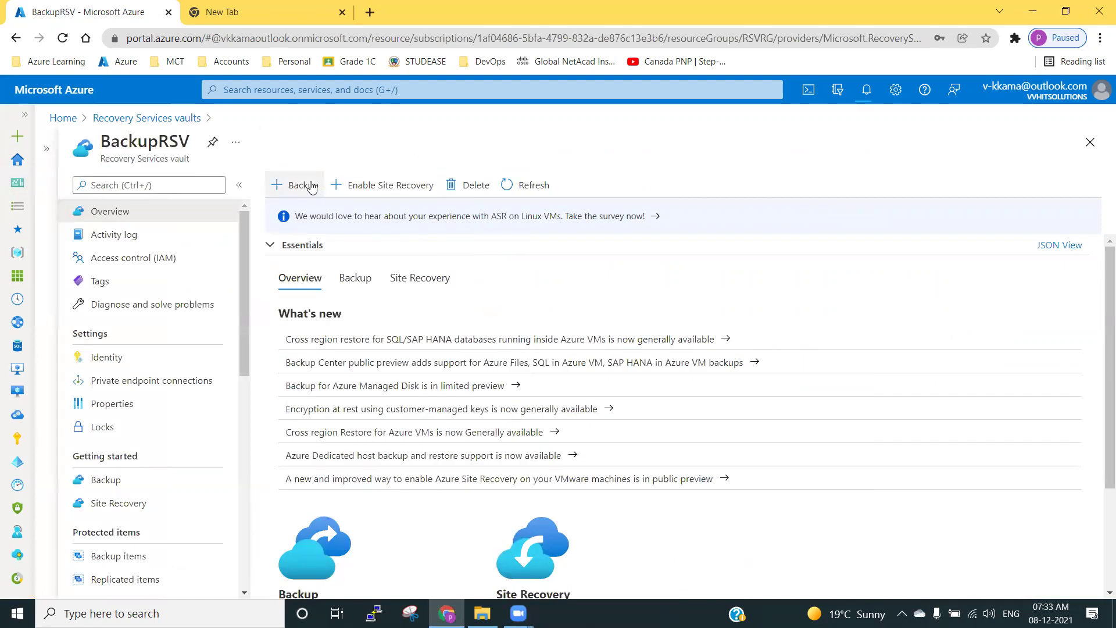
{"action": "left_click", "coordinate": [104, 478]}
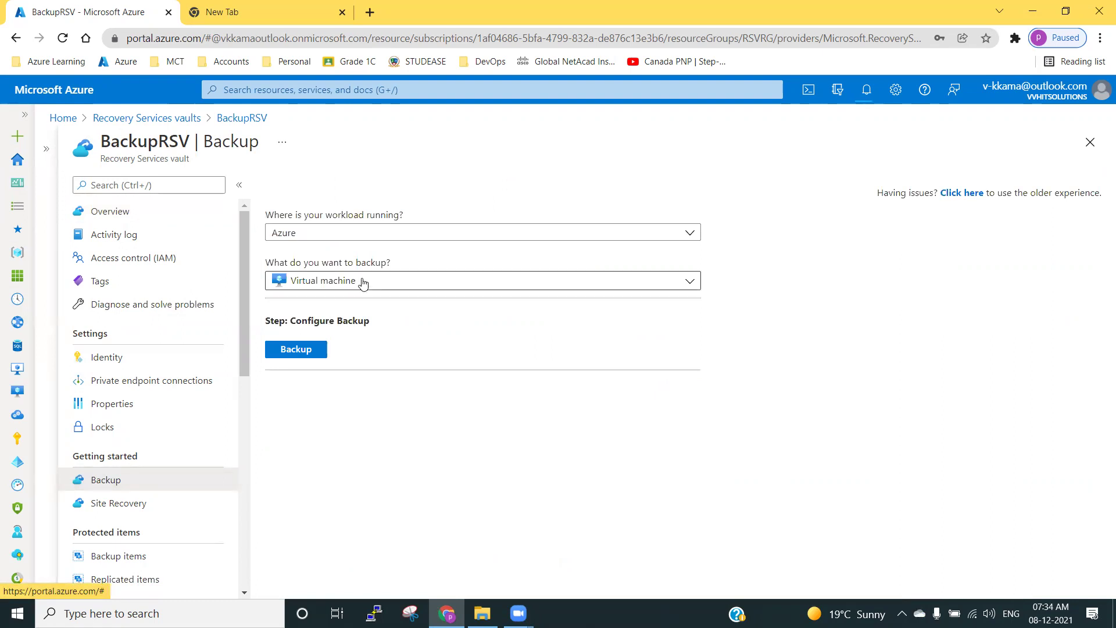
Set the workload location to On-Premises and the backup target to Files and folders.
{"action": "left_click", "coordinate": [387, 234]}
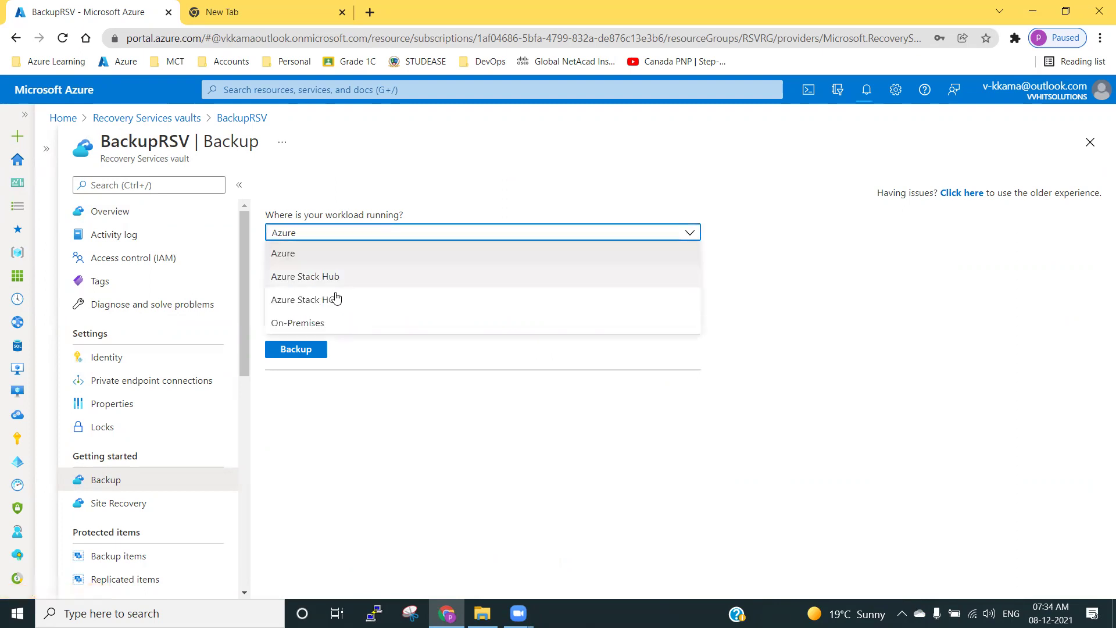
{"action": "left_click", "coordinate": [319, 322]}
{"action": "left_click", "coordinate": [335, 283]}
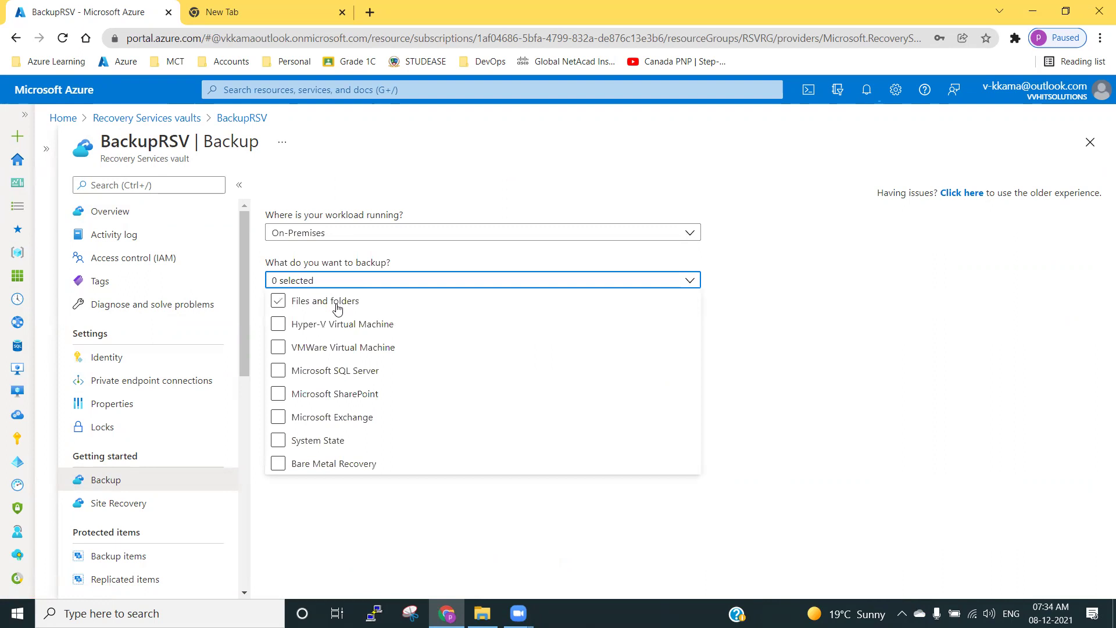
{"action": "left_click", "coordinate": [338, 308]}
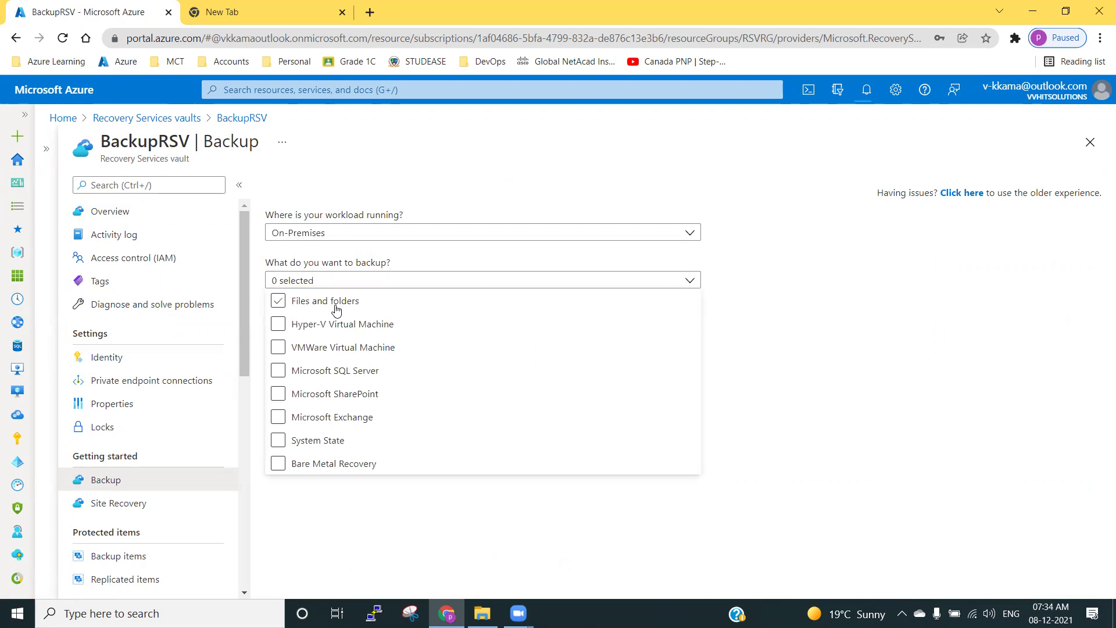
{"action": "left_click", "coordinate": [942, 383]}
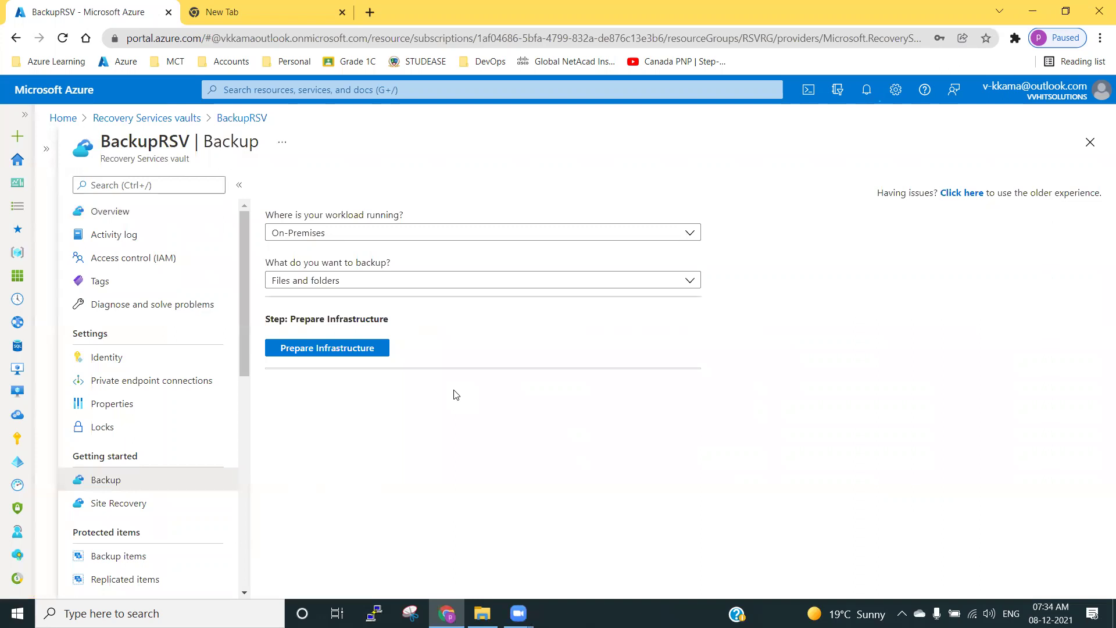
In Prepare infrastructure, download the Recovery Services agent installer and the vault credentials.
{"action": "left_click", "coordinate": [334, 351]}
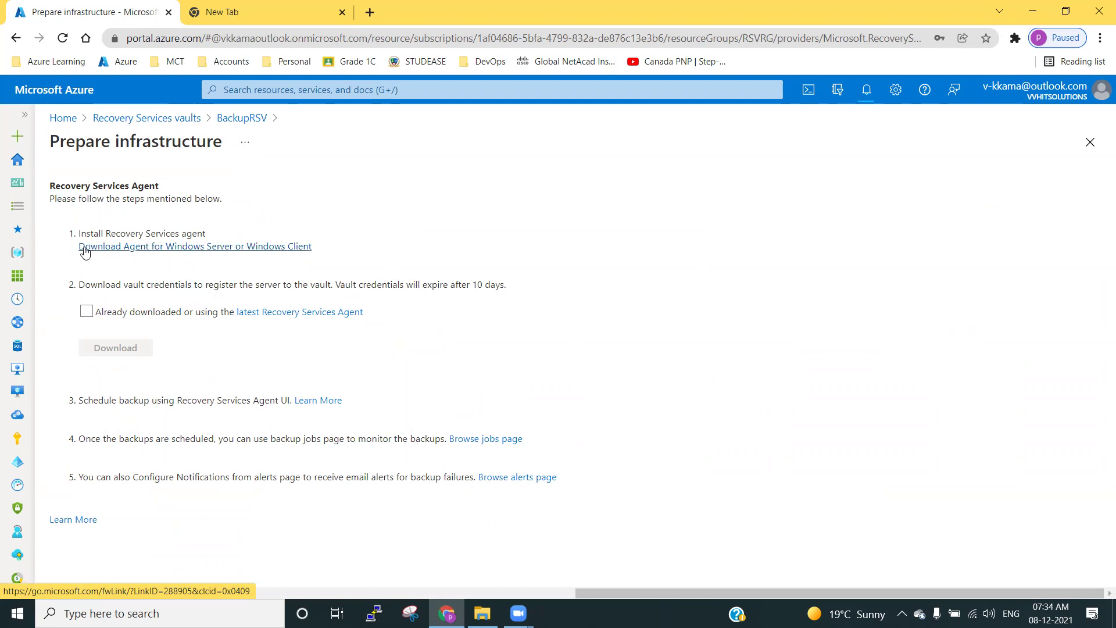
{"action": "left_click", "coordinate": [116, 252]}
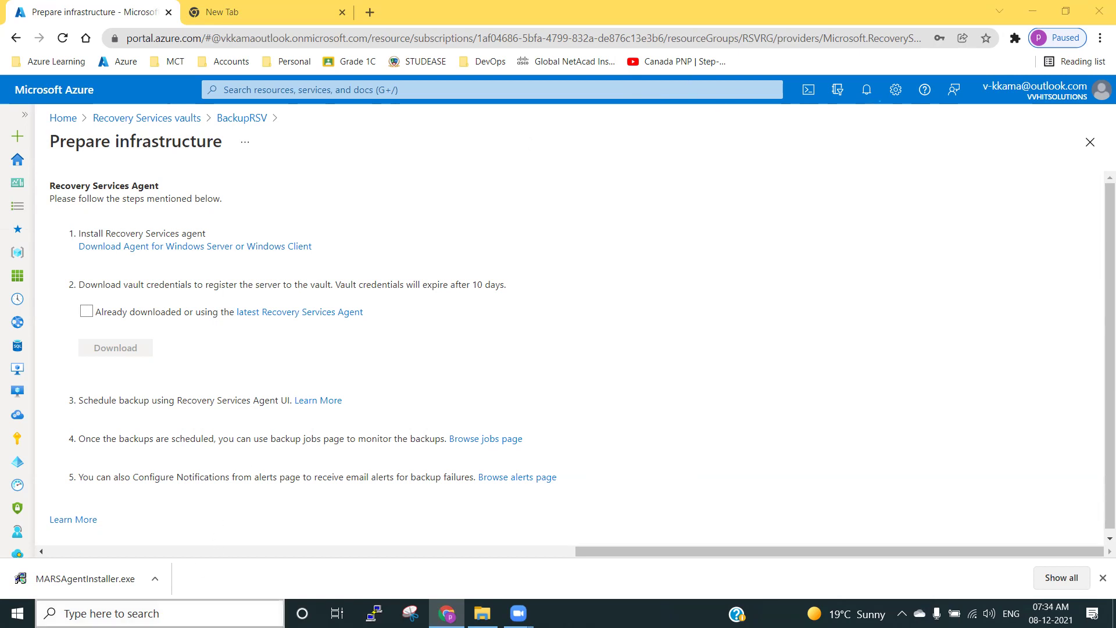
{"action": "left_click", "coordinate": [175, 613]}
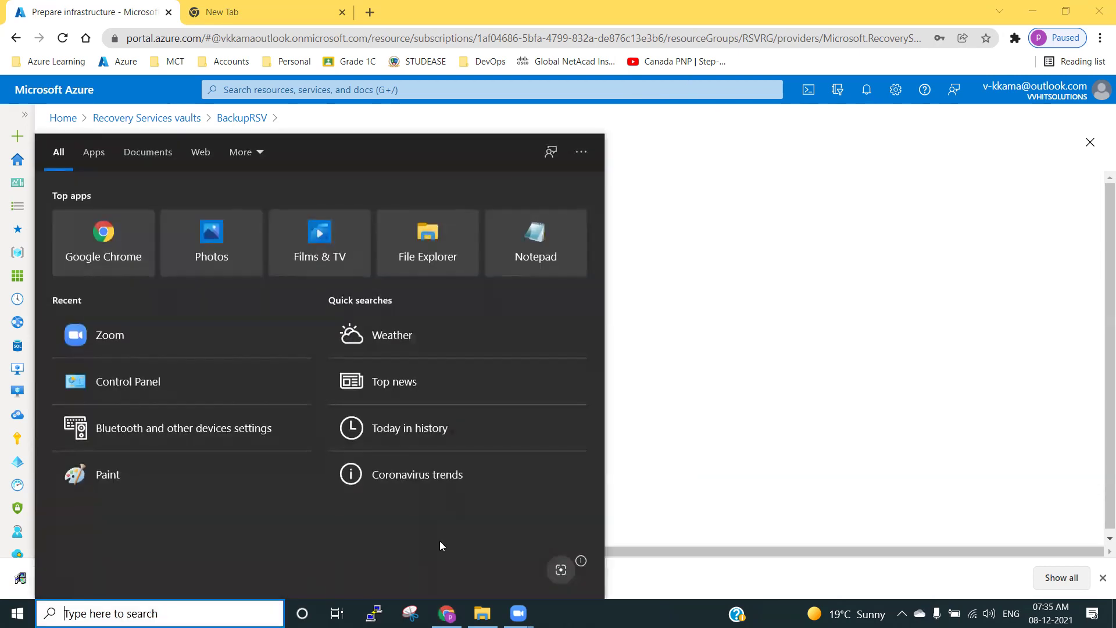
{"action": "left_click", "coordinate": [742, 415]}
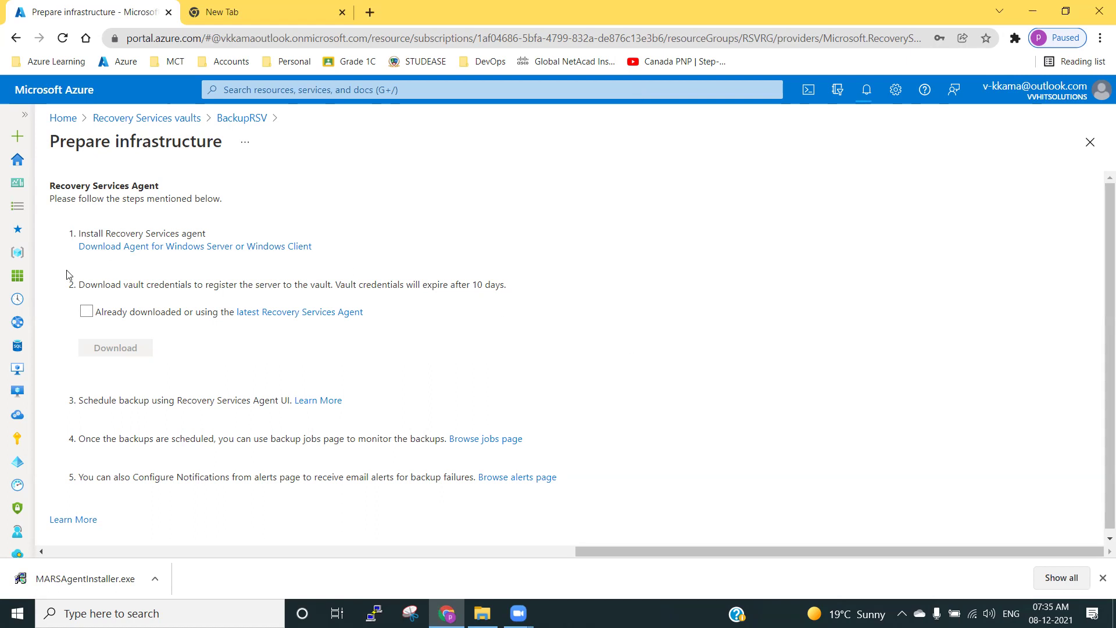
{"action": "left_click", "coordinate": [86, 312]}
{"action": "left_click", "coordinate": [114, 349]}
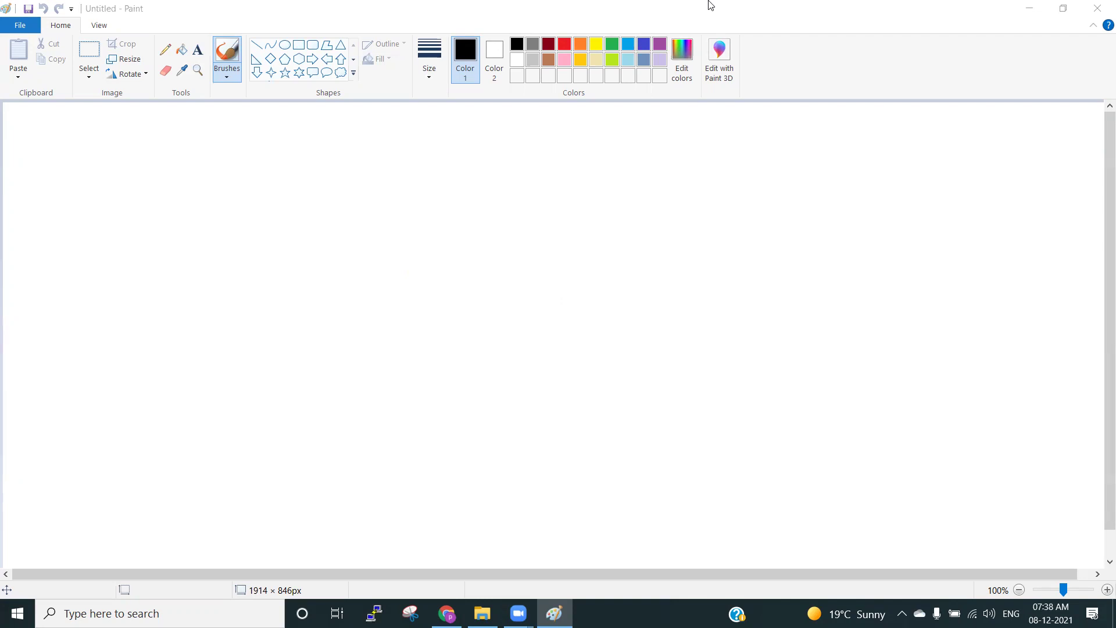
Add a Paint text box with the lines 'RSV' and 'Azure Backup'.
{"action": "left_click", "coordinate": [309, 45]}
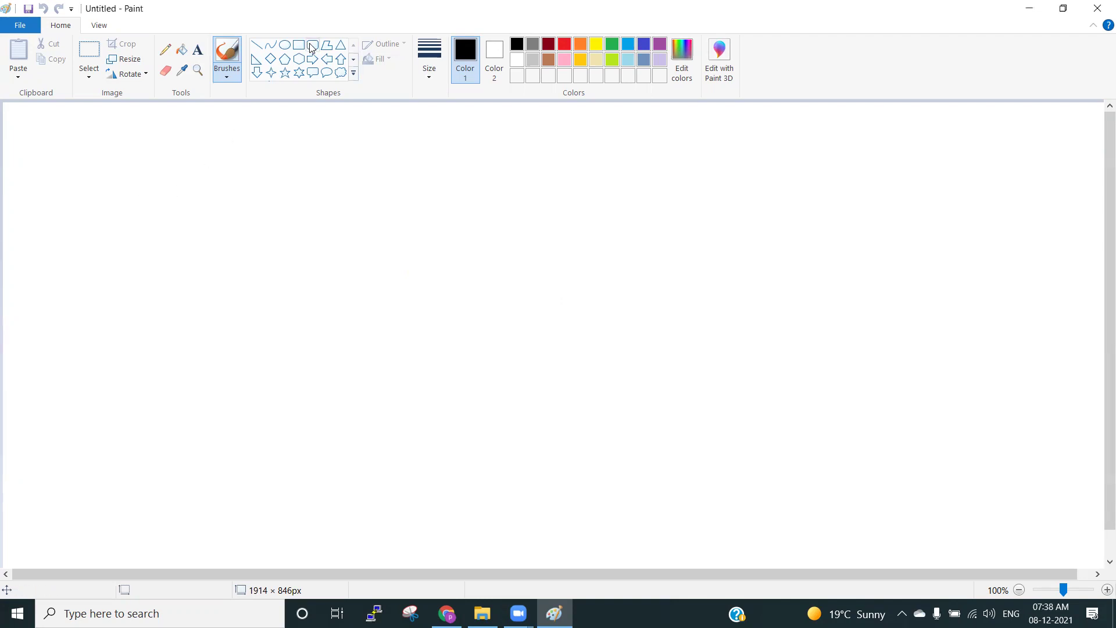
{"action": "left_click", "coordinate": [199, 50]}
{"action": "left_click", "coordinate": [214, 201]}
{"action": "type", "text": "R"}
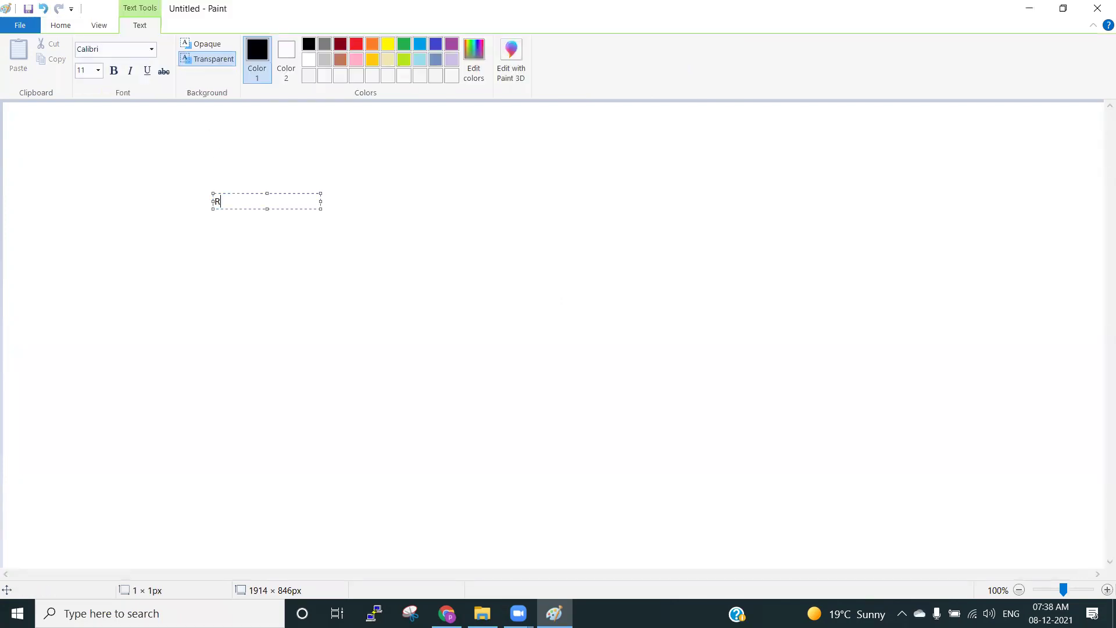
{"action": "type", "text": "SV"}
{"action": "key", "text": "Return"}
{"action": "key", "text": "Return"}
{"action": "key", "text": "Return"}
{"action": "key", "text": "Return"}
{"action": "key", "text": "BackSpace"}
{"action": "type", "text": "Azure Backup"}
{"action": "key", "text": "Return"}
{"action": "key", "text": "Return"}
Add the lines 'Windows client', 'MARS agent' and 'Cbengine.exe' to the note.
{"action": "type", "text": "Windows"}
{"action": "key", "text": "BackSpace"}
{"action": "key", "text": "BackSpace"}
{"action": "key", "text": "BackSpace"}
{"action": "key", "text": "BackSpace"}
{"action": "key", "text": "BackSpace"}
{"action": "type", "text": "ndows client"}
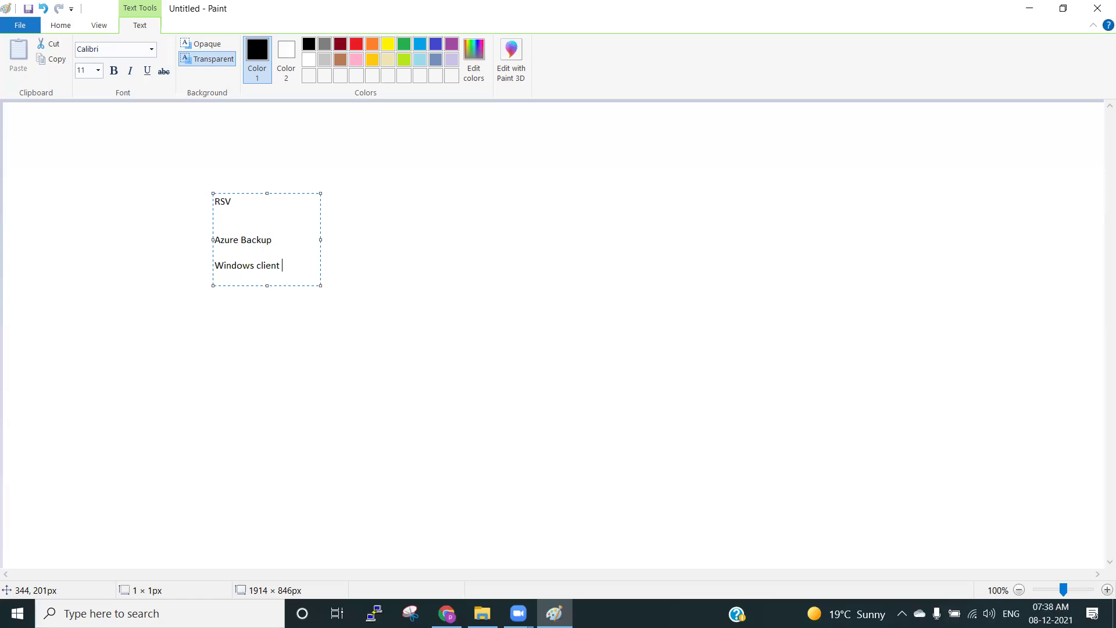
{"action": "key", "text": "Return"}
{"action": "key", "text": "Return"}
{"action": "type", "text": "MARS"}
{"action": "type", "text": " agent  "}
{"action": "type", "text": "Cbengine"}
{"action": "type", "text": ".exe"}
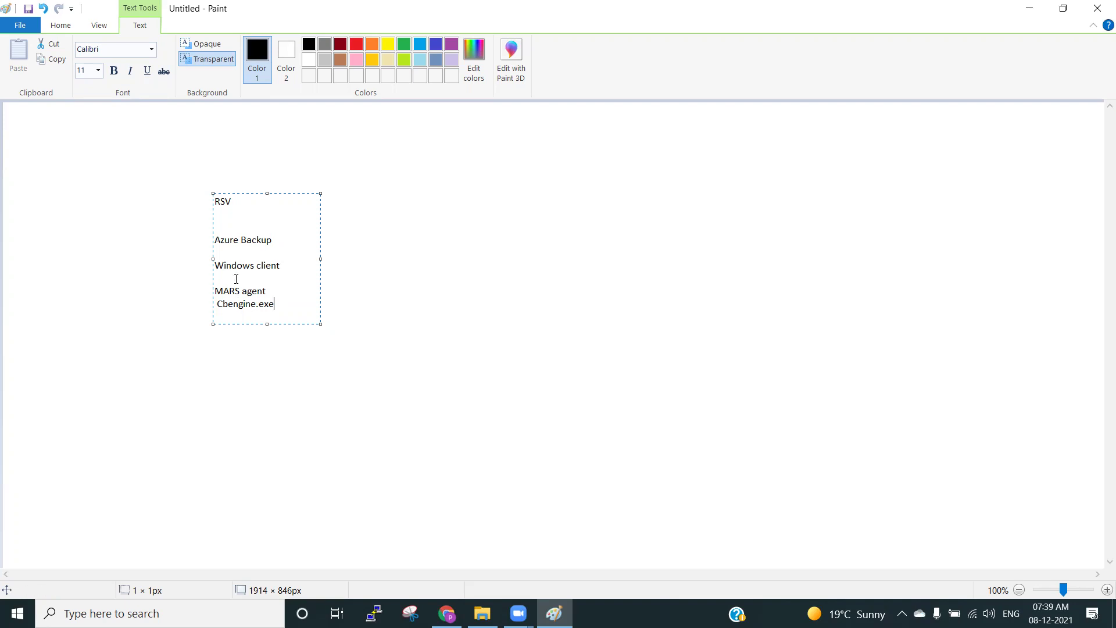
Commit the Paint notes and reopen BackupRSV's Prepare infrastructure with On-Premises workload kept.
{"action": "left_click", "coordinate": [277, 386]}
{"action": "left_click", "coordinate": [447, 614]}
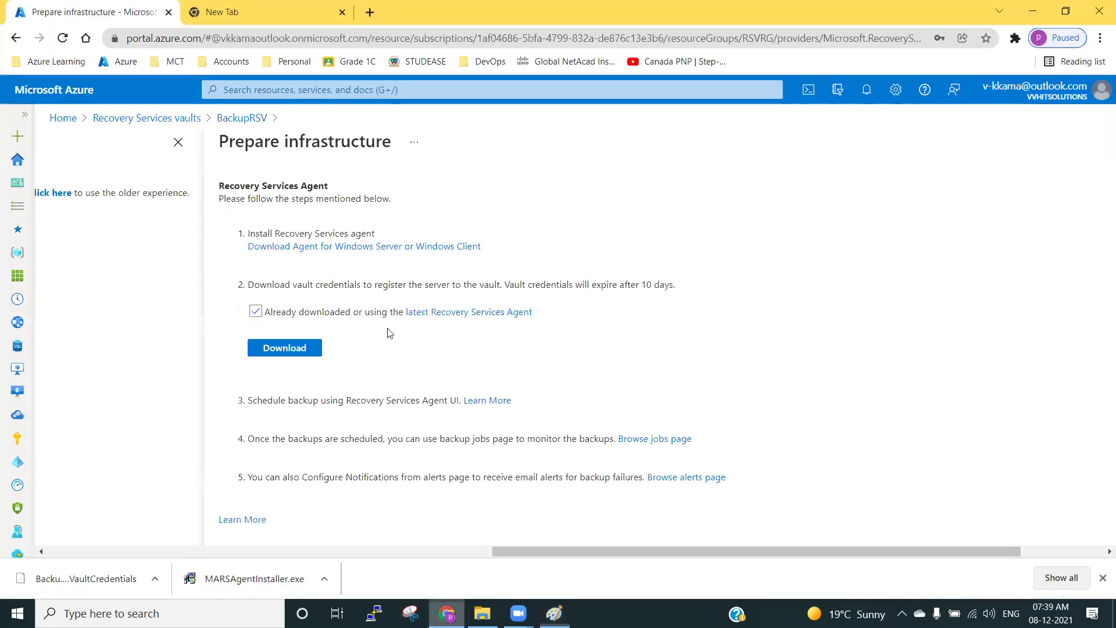
{"action": "left_click", "coordinate": [242, 118]}
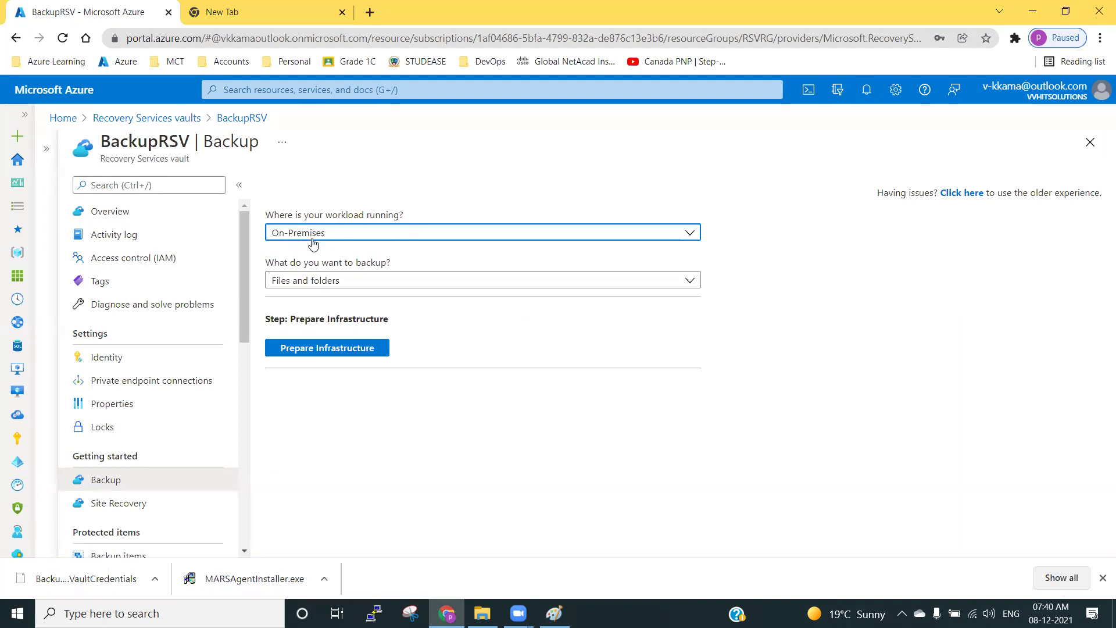
{"action": "left_click", "coordinate": [293, 234]}
{"action": "left_click", "coordinate": [296, 238]}
{"action": "left_click", "coordinate": [314, 351]}
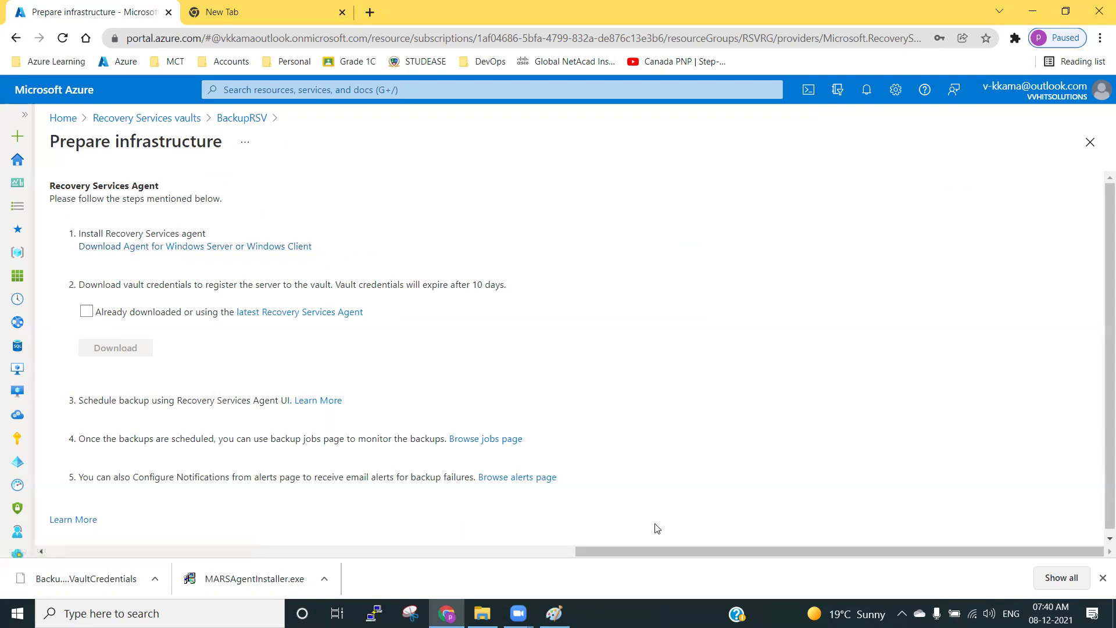
{"action": "left_click_drag", "start_coordinate": [634, 551], "coordinate": [500, 538]}
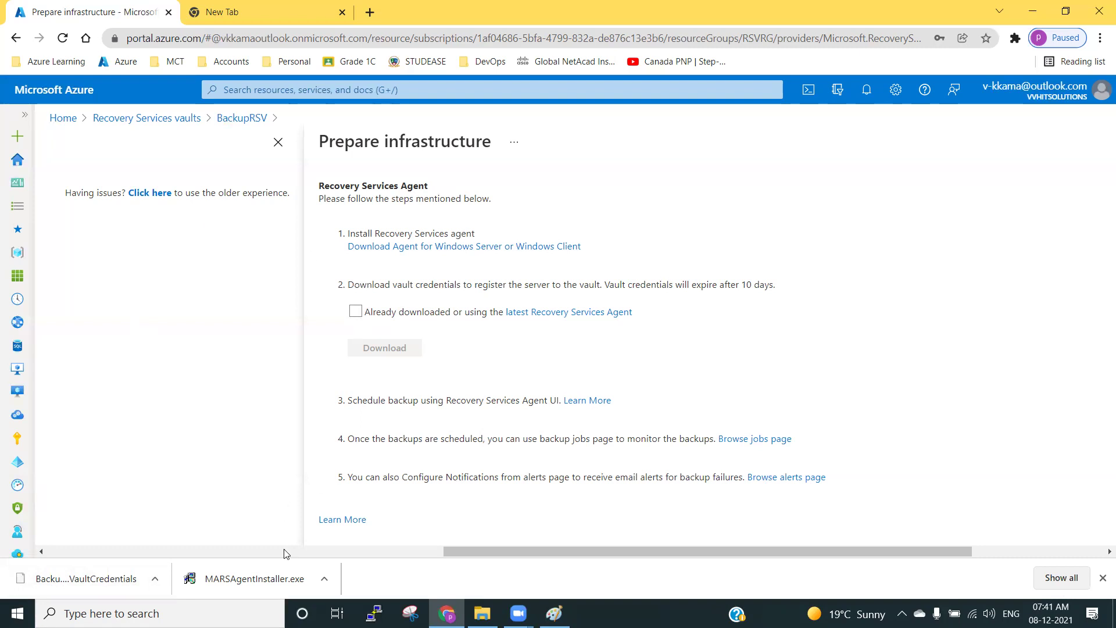
Run the MARS agent installer and review the default installation folder path.
{"action": "left_click", "coordinate": [233, 579]}
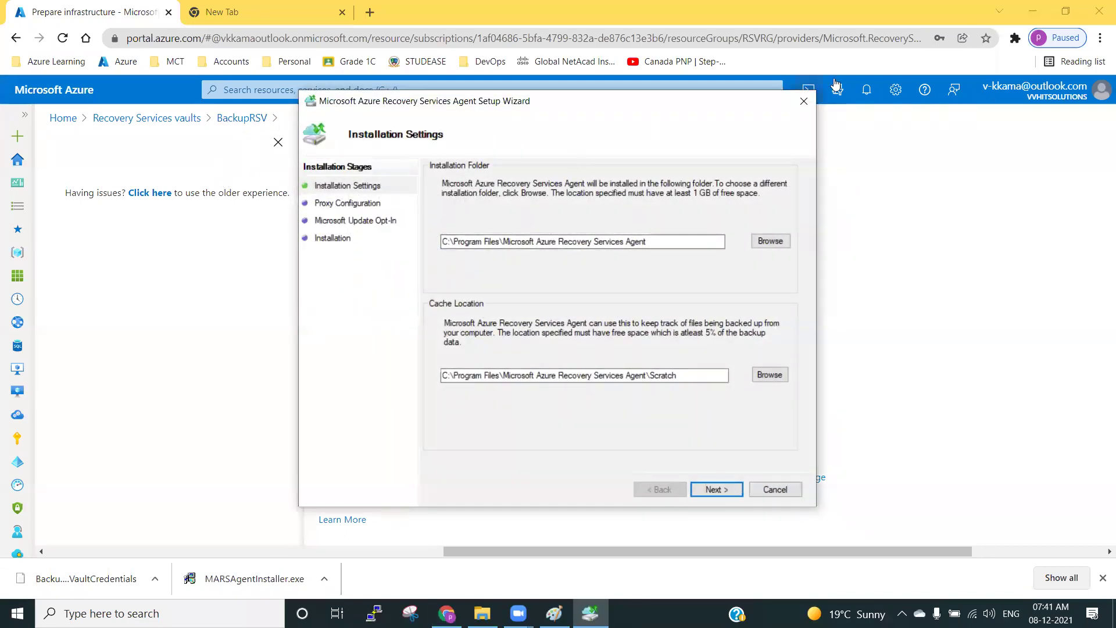
{"action": "left_click_drag", "start_coordinate": [444, 243], "coordinate": [668, 247]}
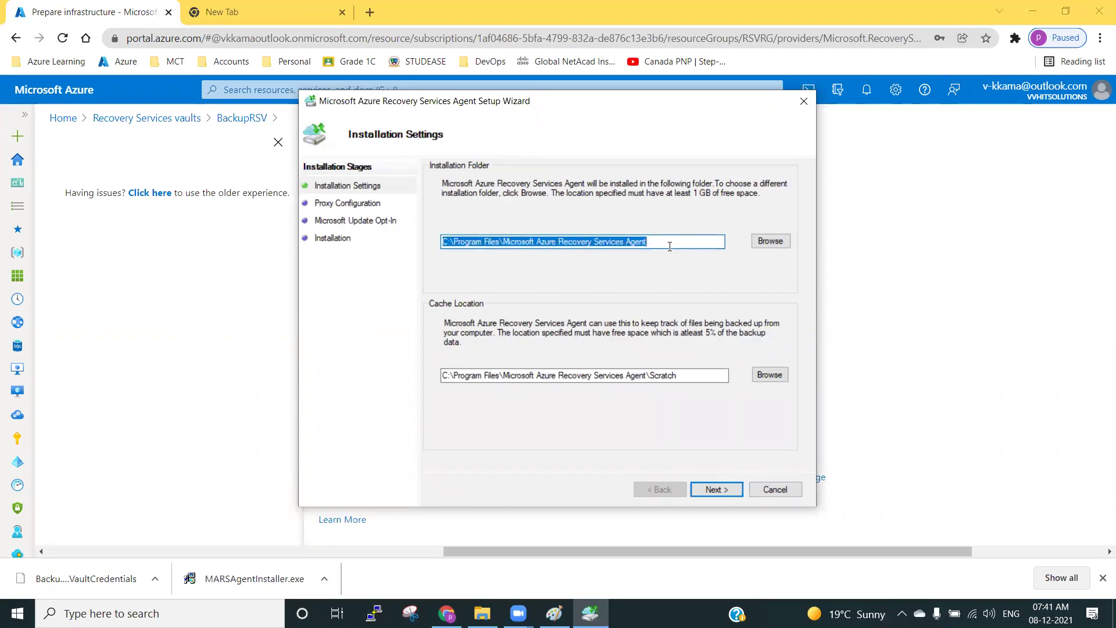
{"action": "left_click", "coordinate": [669, 241]}
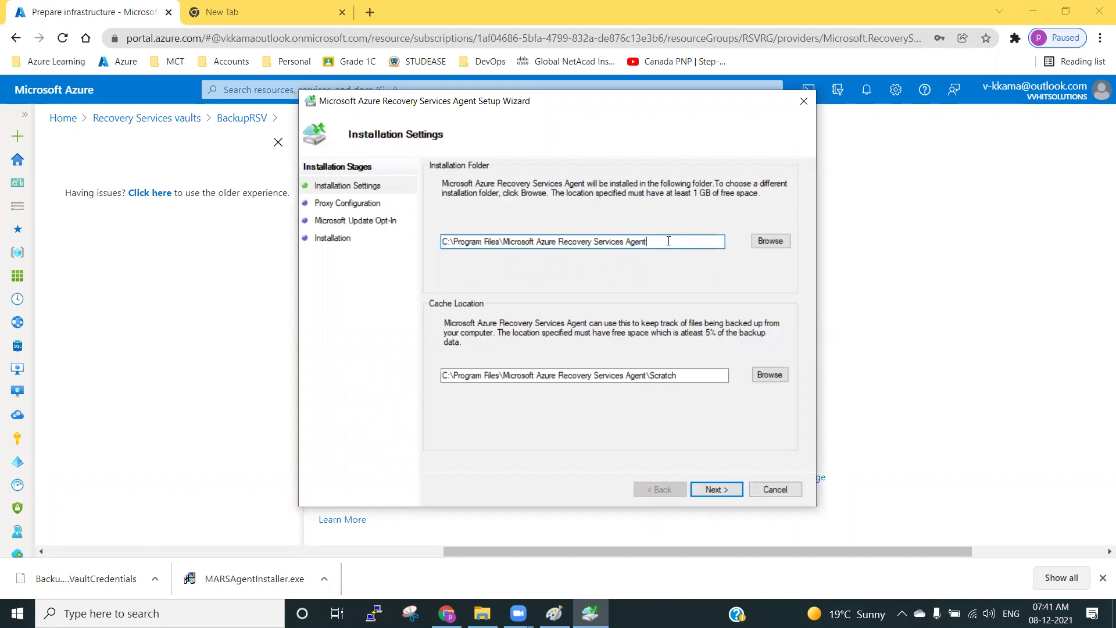
{"action": "left_click_drag", "start_coordinate": [656, 239], "coordinate": [429, 240]}
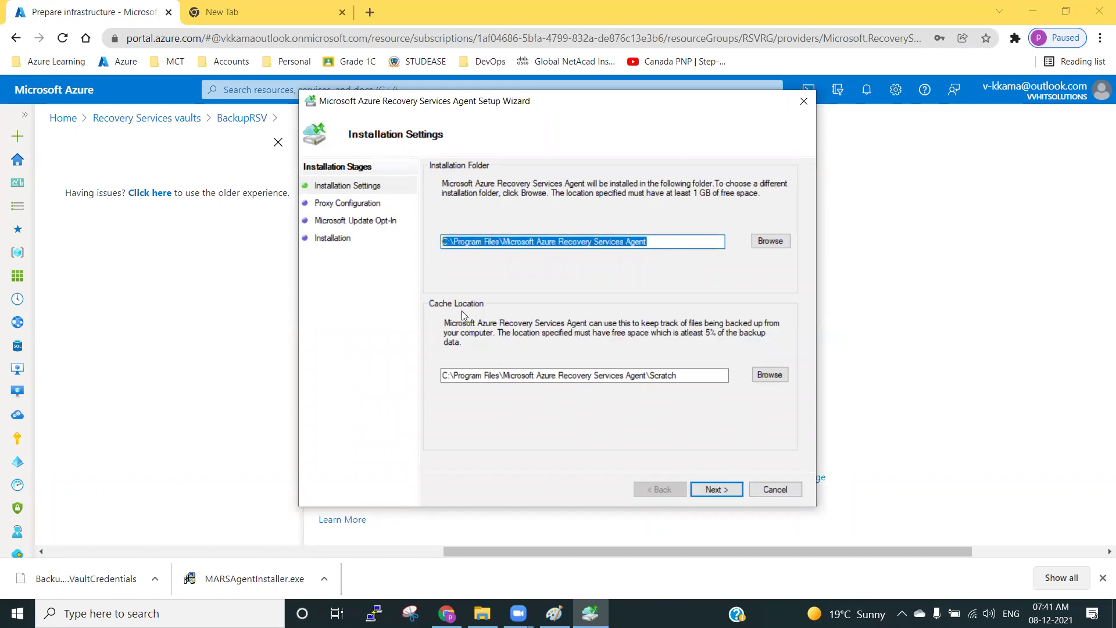
Review the default cache location path, leaving it unchanged.
{"action": "left_click", "coordinate": [459, 377]}
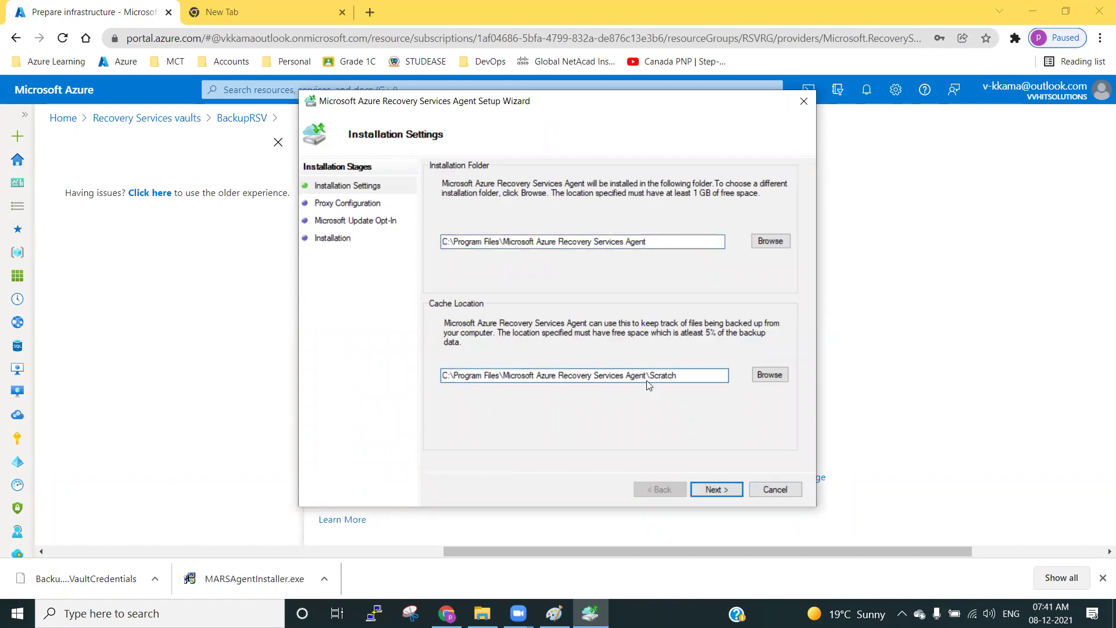
{"action": "left_click_drag", "start_coordinate": [677, 375], "coordinate": [440, 376]}
{"action": "left_click", "coordinate": [674, 375]}
{"action": "left_click_drag", "start_coordinate": [678, 376], "coordinate": [657, 376]}
{"action": "left_click", "coordinate": [677, 376]}
{"action": "left_click", "coordinate": [684, 377]}
{"action": "left_click_drag", "start_coordinate": [680, 375], "coordinate": [442, 373]}
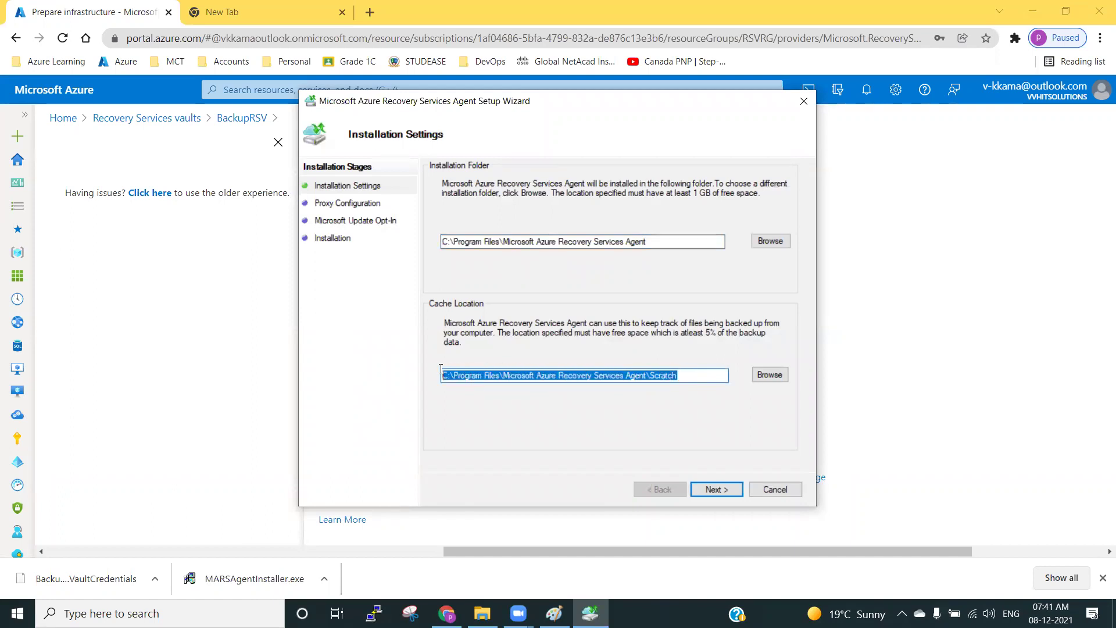
{"action": "left_click", "coordinate": [703, 372]}
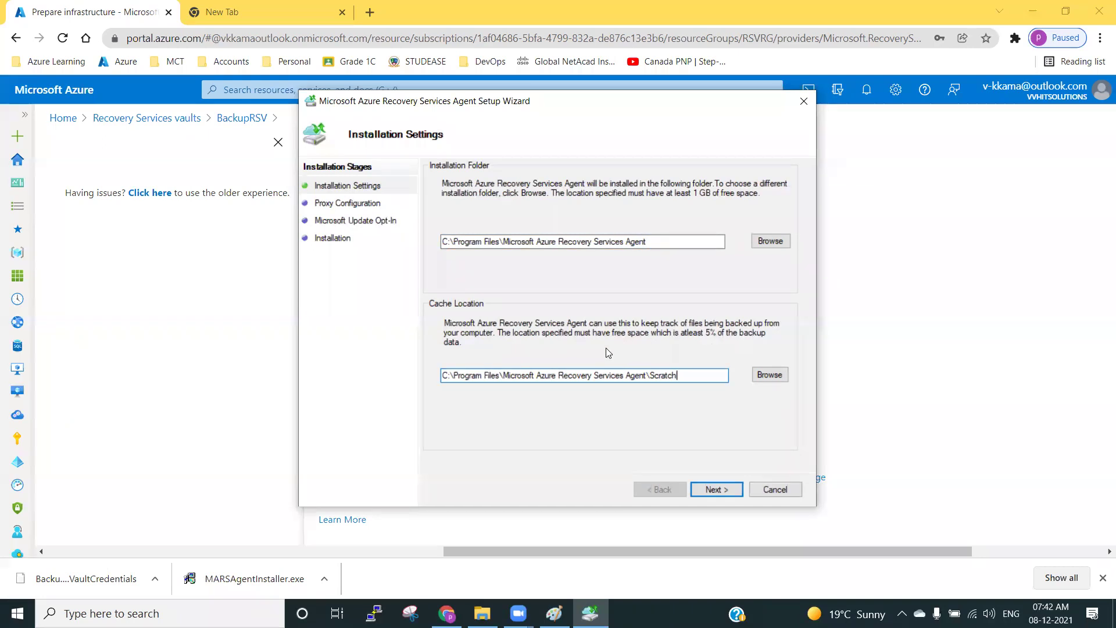
{"action": "left_click_drag", "start_coordinate": [689, 379], "coordinate": [442, 376]}
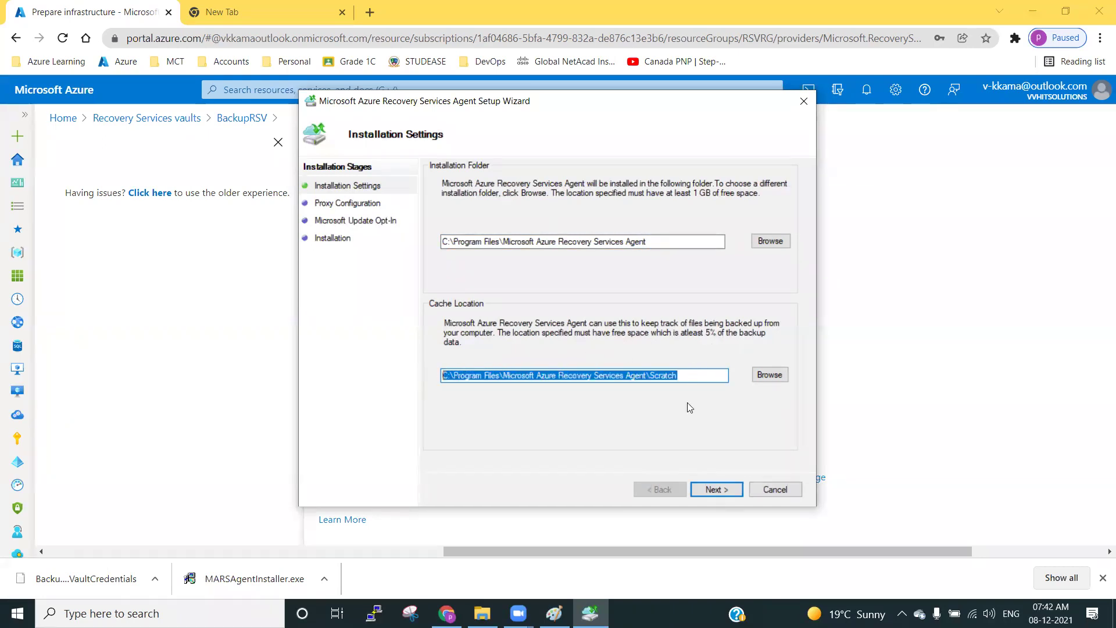
{"action": "left_click", "coordinate": [718, 379]}
On Proxy Configuration, leave custom proxy settings and proxy authentication turned off.
{"action": "left_click", "coordinate": [720, 492]}
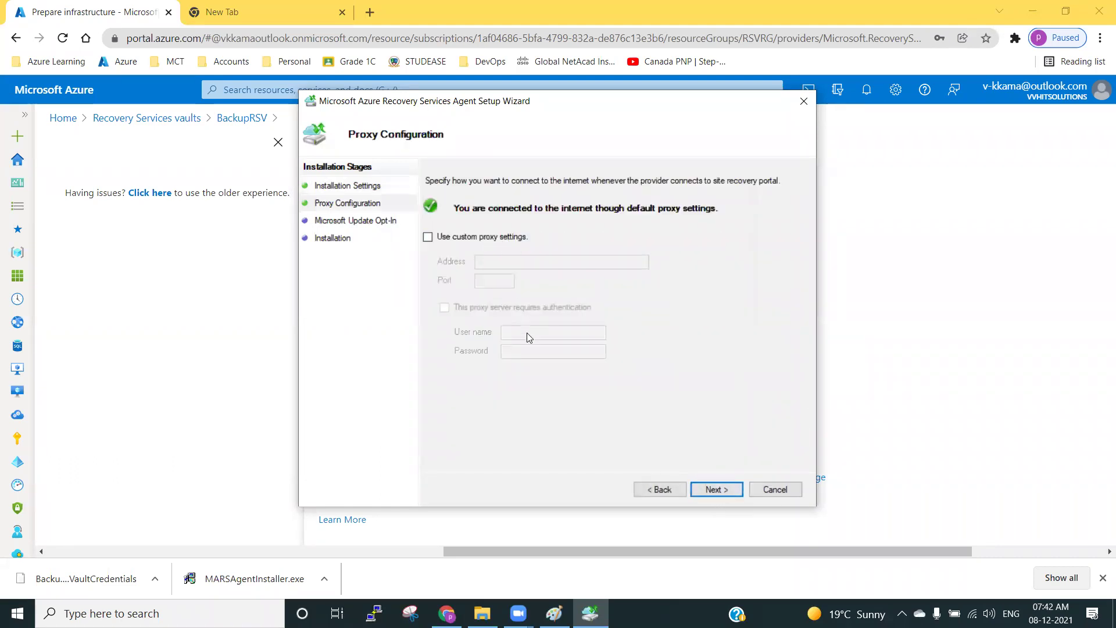
{"action": "left_click", "coordinate": [427, 236]}
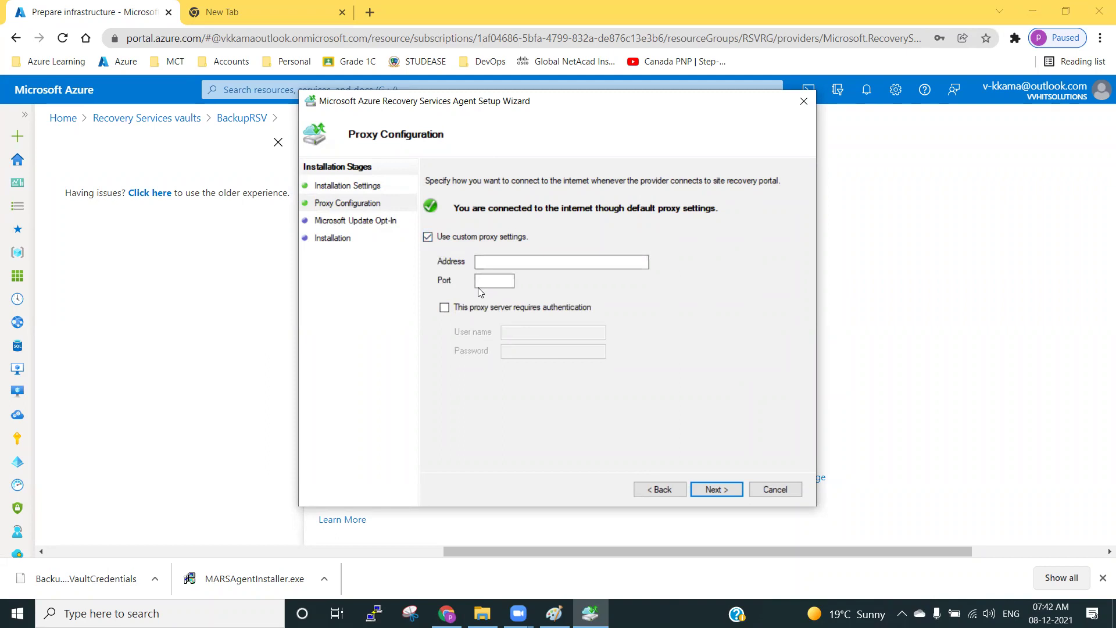
{"action": "left_click", "coordinate": [444, 309]}
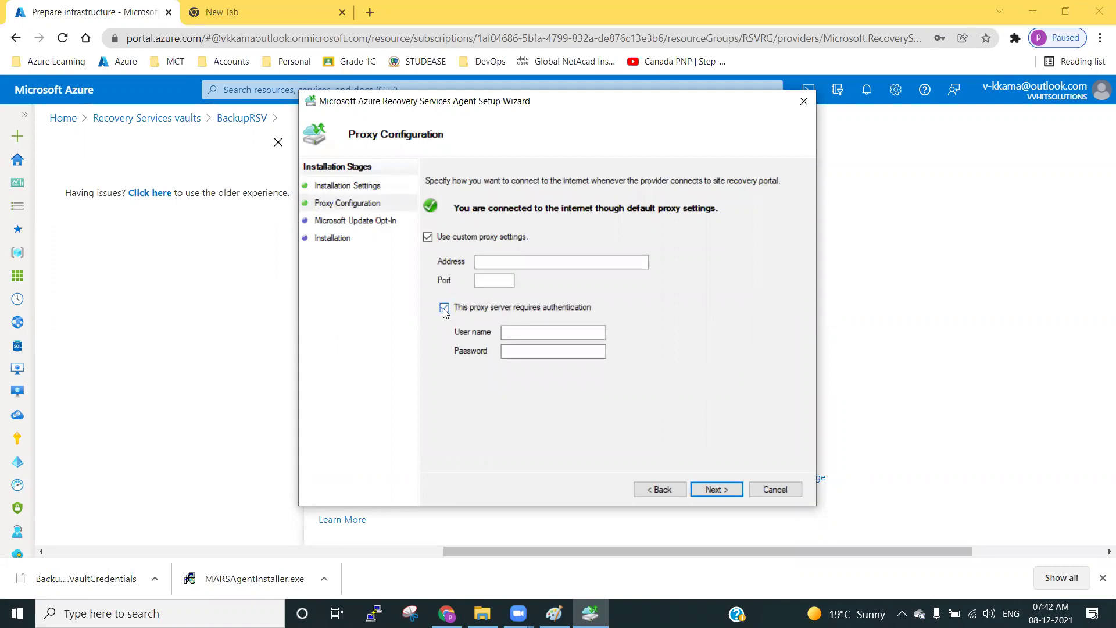
{"action": "left_click", "coordinate": [444, 309]}
{"action": "left_click", "coordinate": [426, 239]}
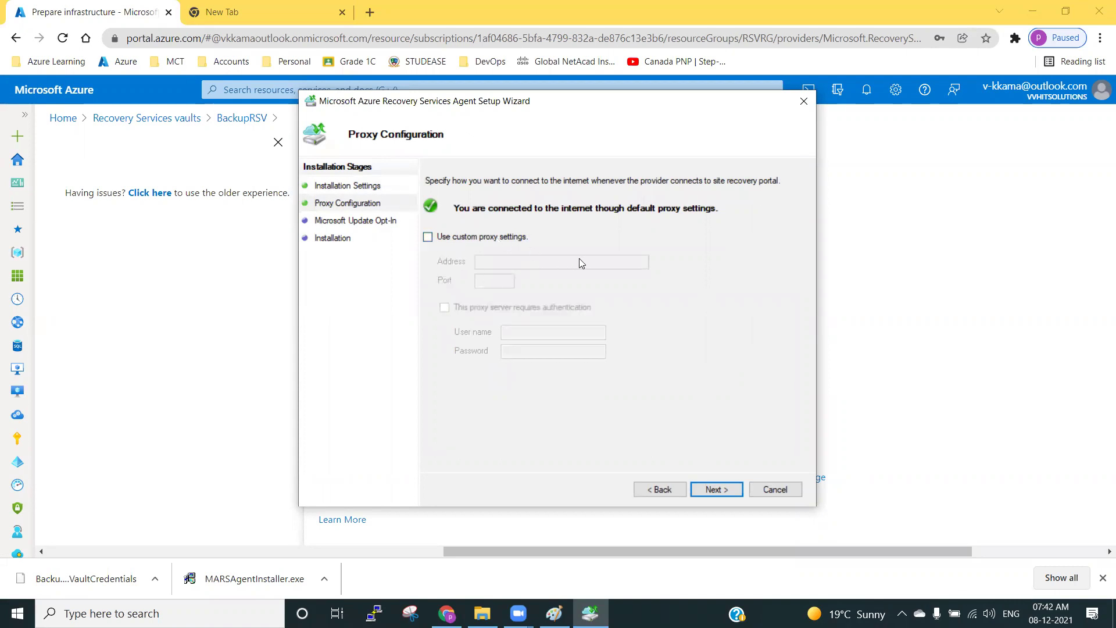
{"action": "left_click_drag", "start_coordinate": [567, 103], "coordinate": [466, 79]}
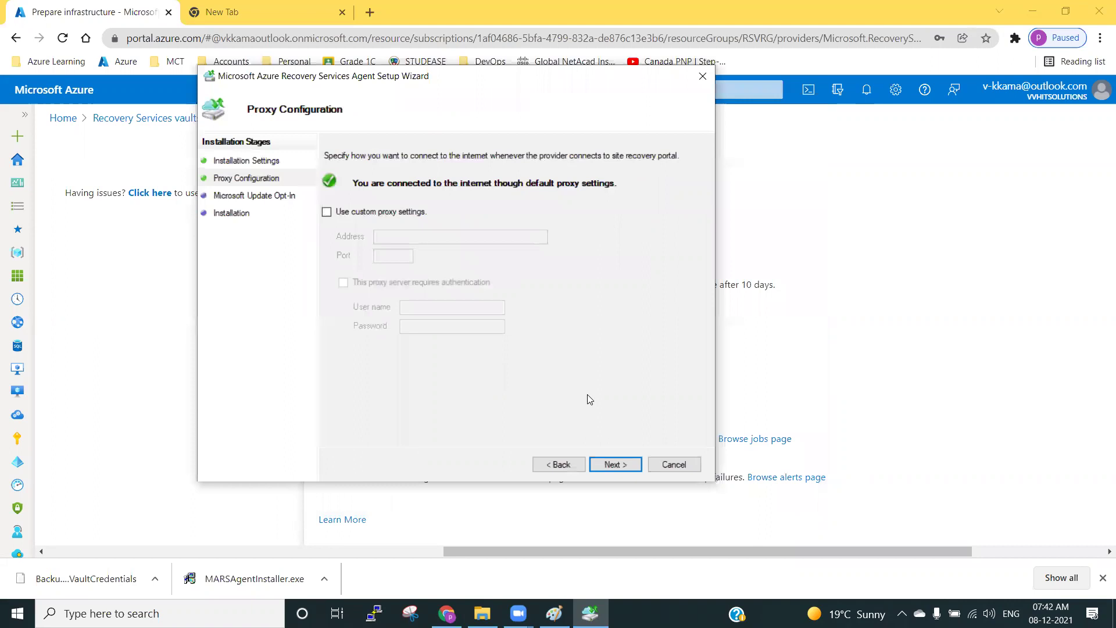
Opt in to Microsoft Update and review the .NET Framework 4.5 and Windows PowerShell prerequisites.
{"action": "left_click", "coordinate": [610, 463]}
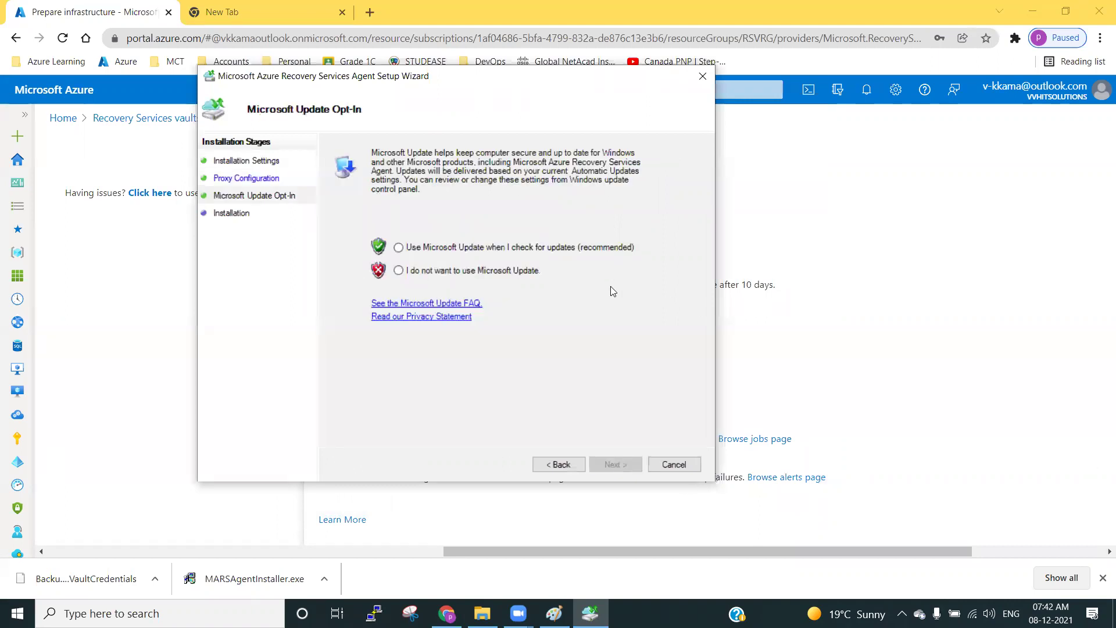
{"action": "left_click", "coordinate": [425, 247]}
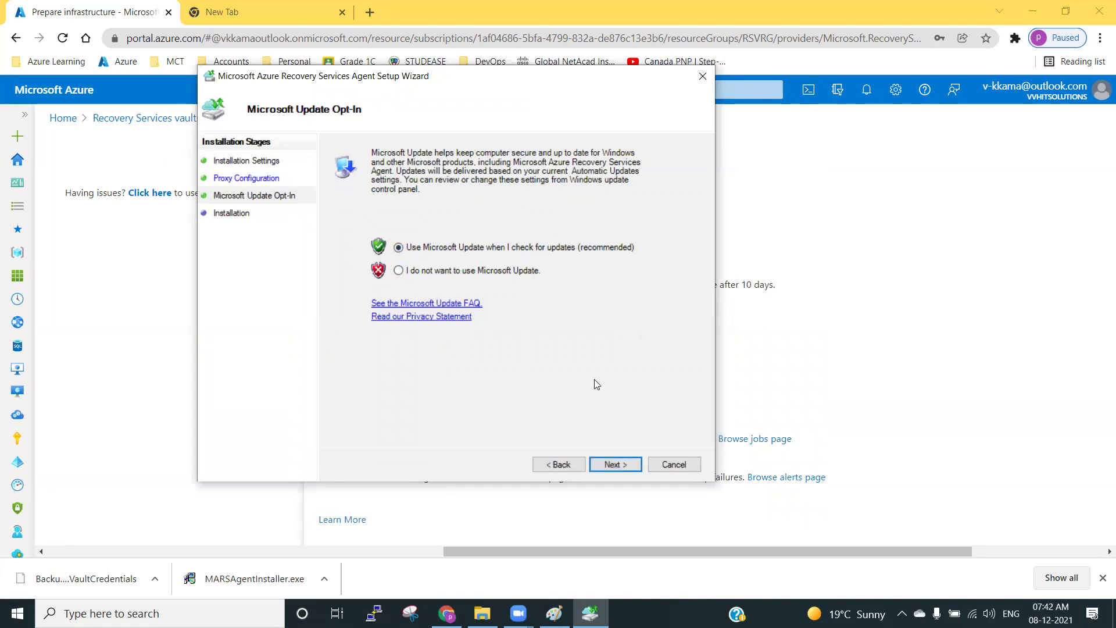
{"action": "left_click", "coordinate": [619, 465]}
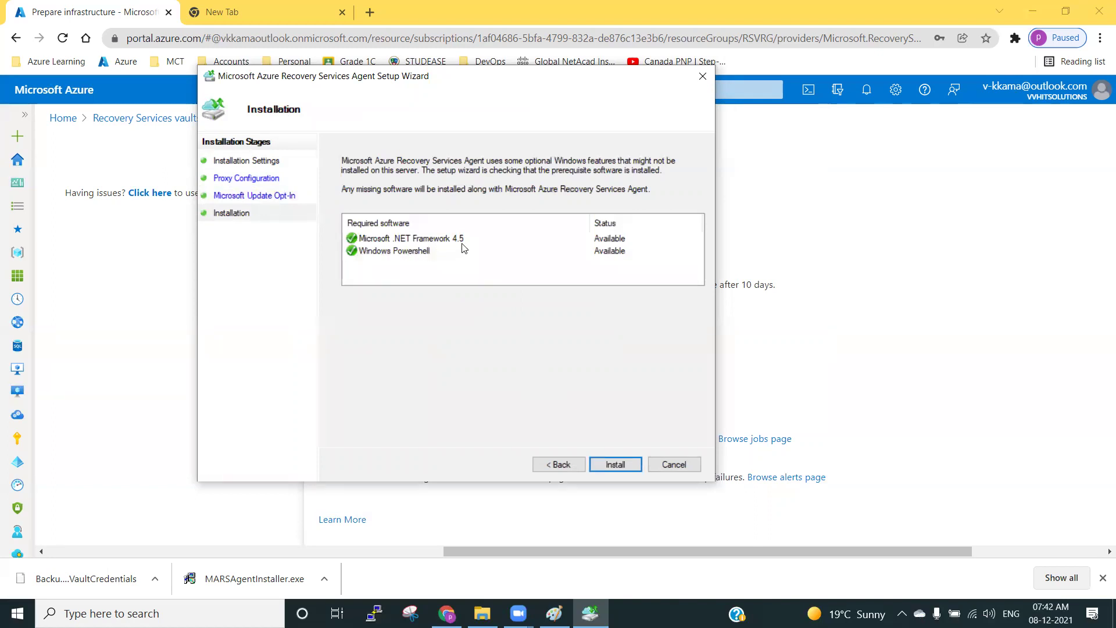
{"action": "left_click", "coordinate": [388, 254]}
{"action": "left_click", "coordinate": [410, 239]}
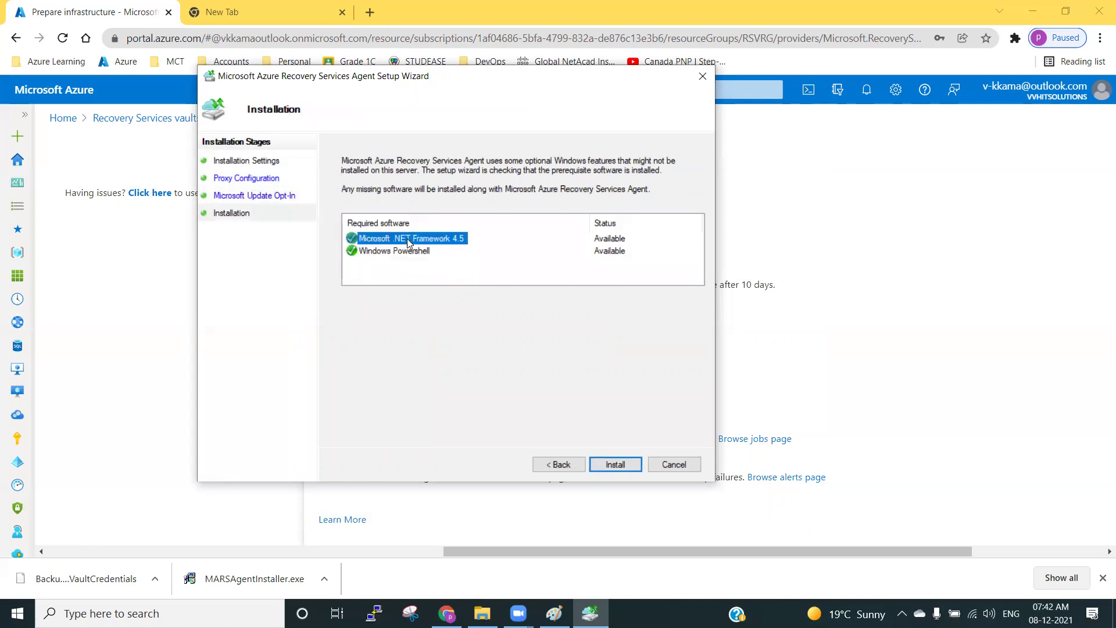
Install the MARS agent, then show the Recovery Services vaults list in the portal.
{"action": "left_click", "coordinate": [611, 465]}
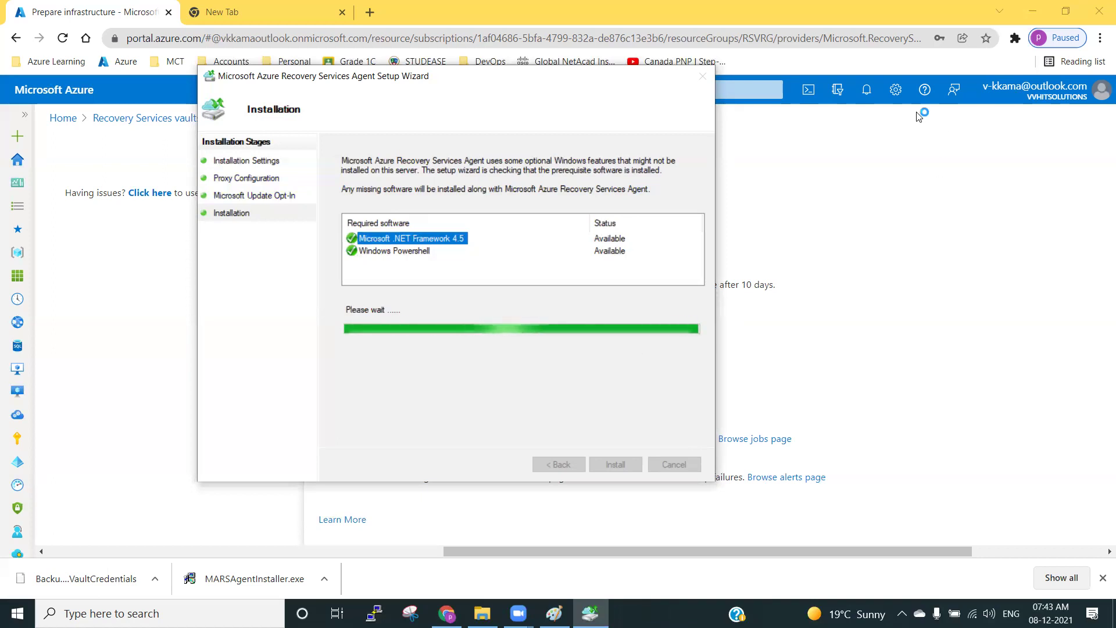
{"action": "left_click", "coordinate": [117, 123]}
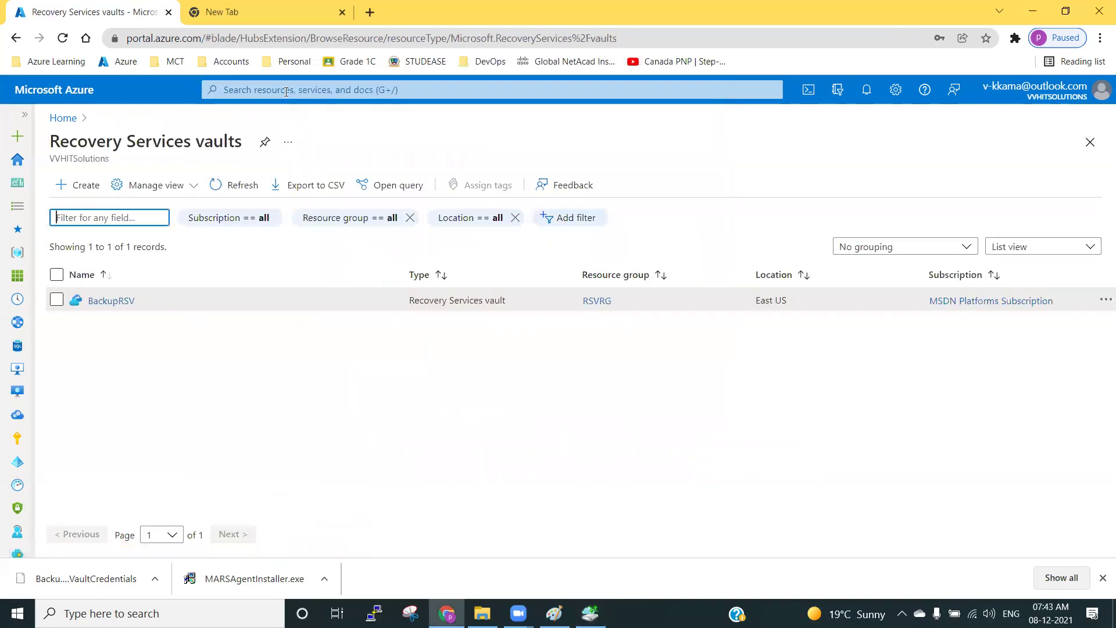
Add a Paint text box at the canvas's upper right reading 'Download the MARS Agent'.
{"action": "left_click", "coordinate": [1032, 10]}
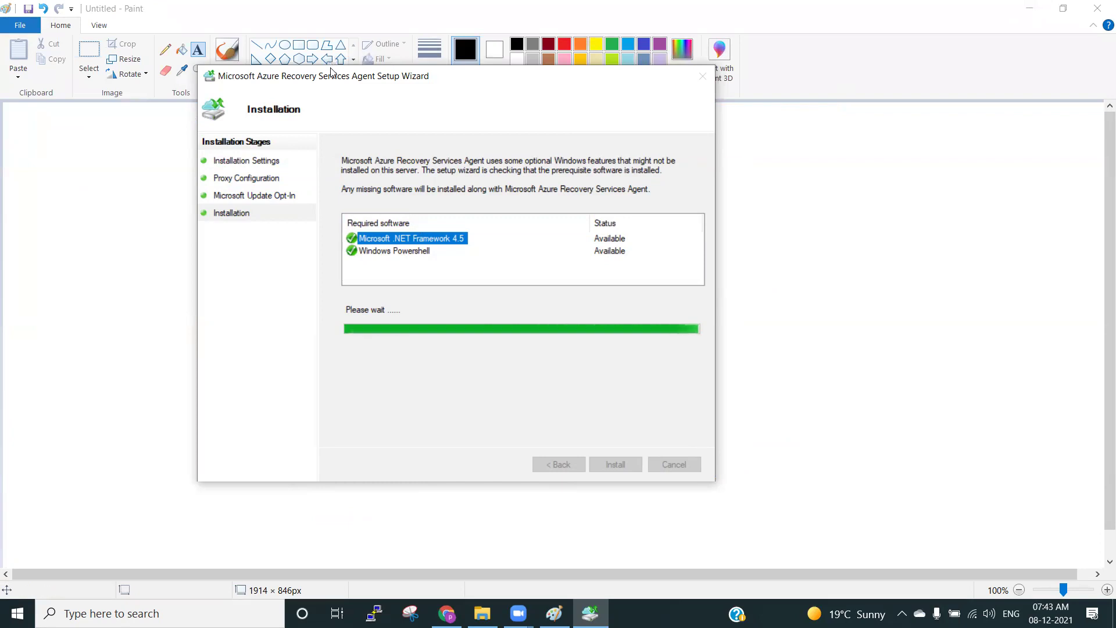
{"action": "left_click_drag", "start_coordinate": [332, 78], "coordinate": [262, 200]}
{"action": "left_click", "coordinate": [694, 144]}
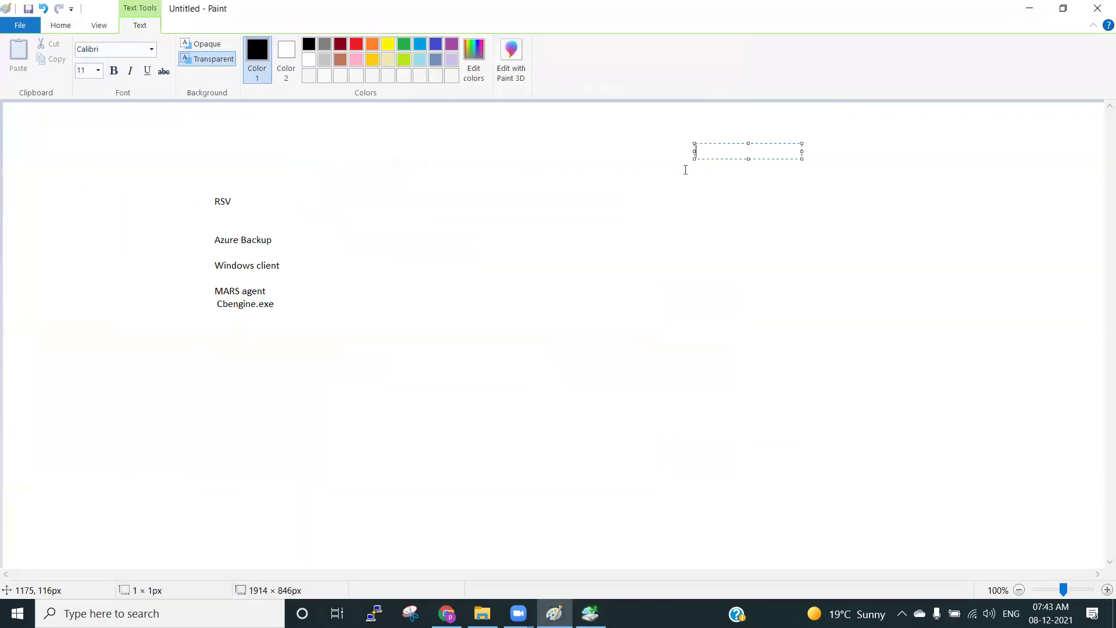
{"action": "type", "text": "Download the MARS Agent"}
Widen the note and add 'Install the MARS Agent' and 'Register the MARS Agent with RSV'.
{"action": "left_click_drag", "start_coordinate": [802, 158], "coordinate": [904, 167]}
{"action": "key", "text": "Return"}
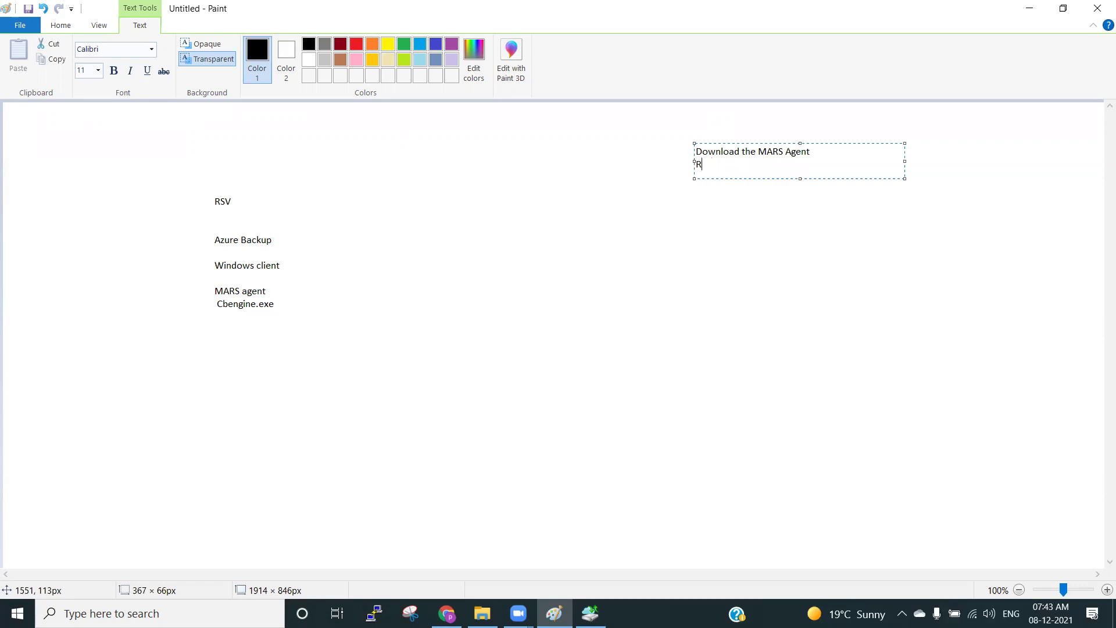
{"action": "type", "text": "Install the "}
{"action": "type", "text": "Ahge"}
{"action": "key", "text": "BackSpace"}
{"action": "key", "text": "BackSpace"}
{"action": "key", "text": "BackSpace"}
{"action": "key", "text": "BackSpace"}
{"action": "type", "text": "MARS Agent"}
{"action": "key", "text": "Return"}
{"action": "type", "text": "Register the MARS"}
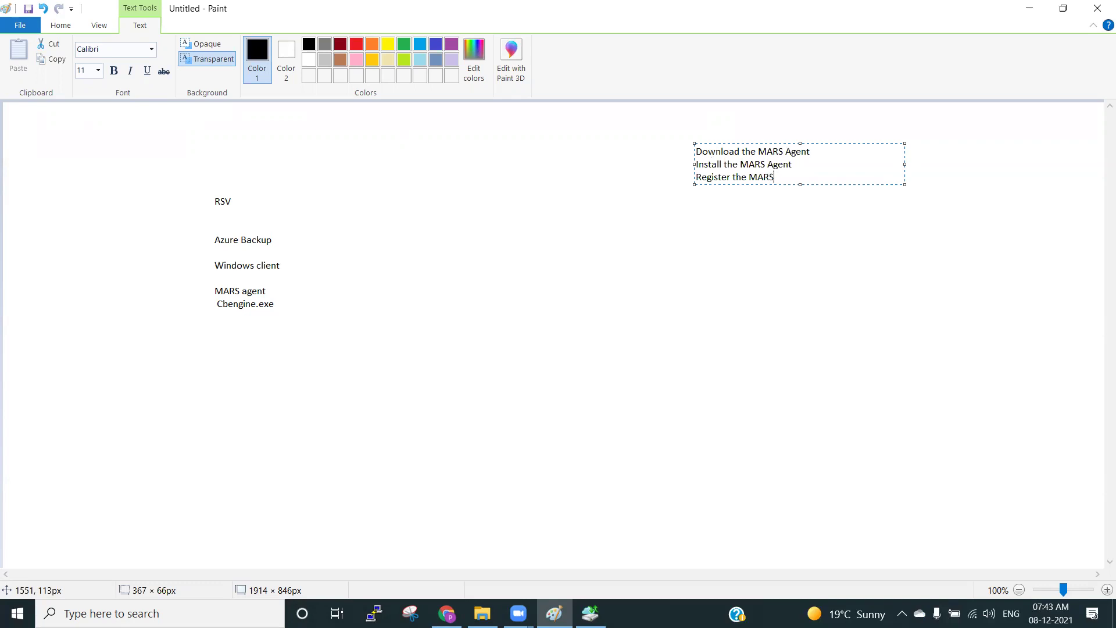
{"action": "type", "text": " Agent with RSV"}
Add 'Schedule Backup', 'Automatic backup based on schedule', 'Manual backup' and 'Recovery points' lines.
{"action": "key", "text": "Return"}
{"action": "type", "text": "Schedule Backup"}
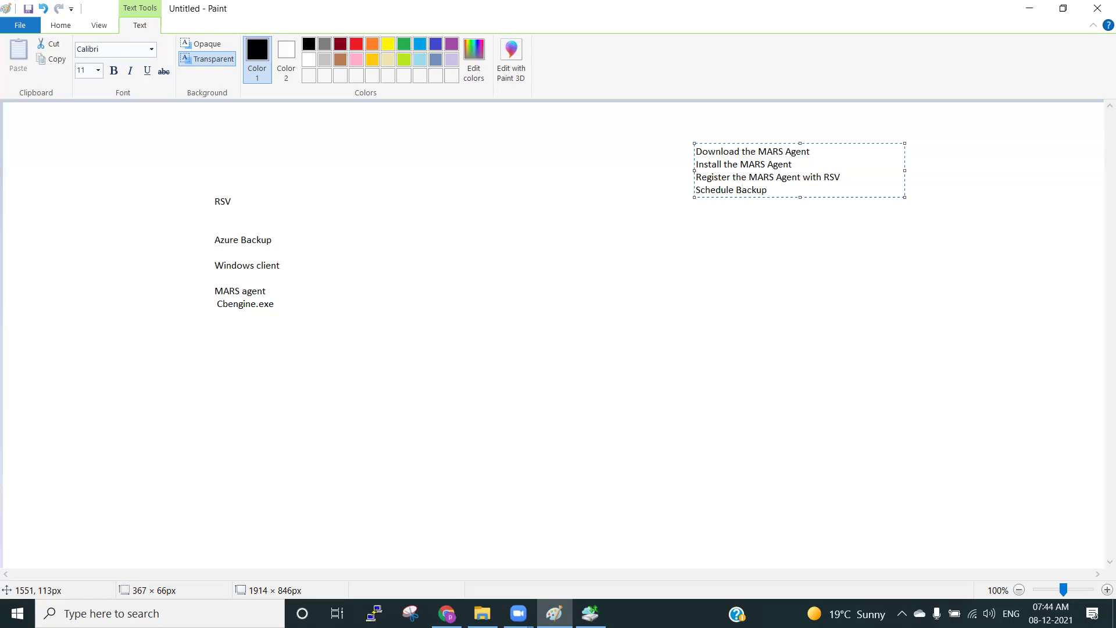
{"action": "key", "text": "Return"}
{"action": "type", "text": "Automatic backup based on "}
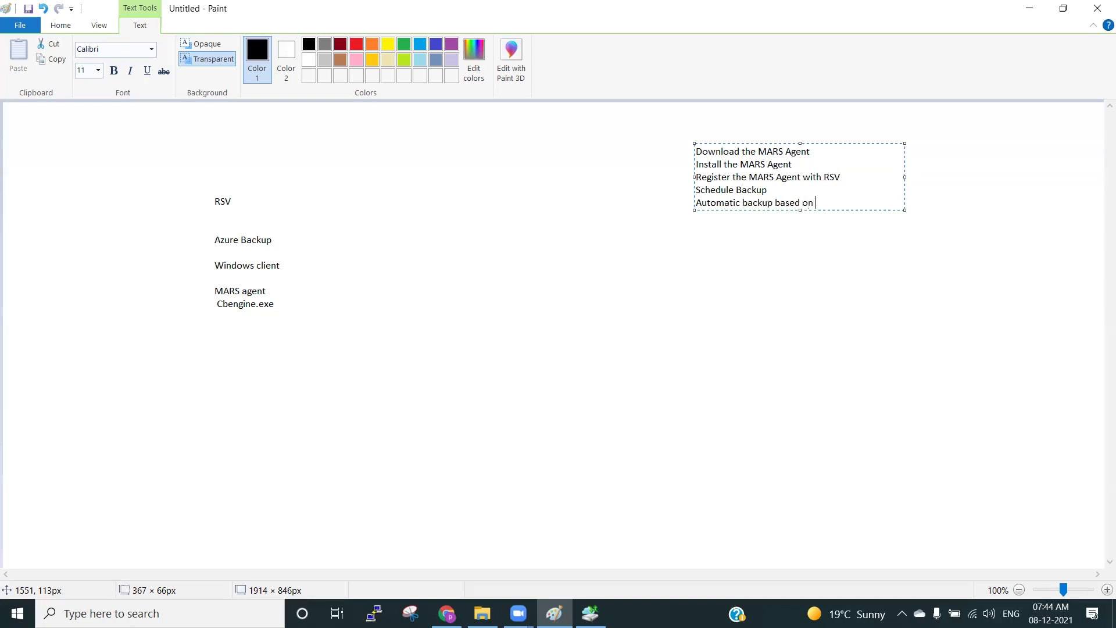
{"action": "type", "text": "schedule"}
{"action": "key", "text": "Return"}
{"action": "type", "text": "Manual backup"}
{"action": "key", "text": "Return"}
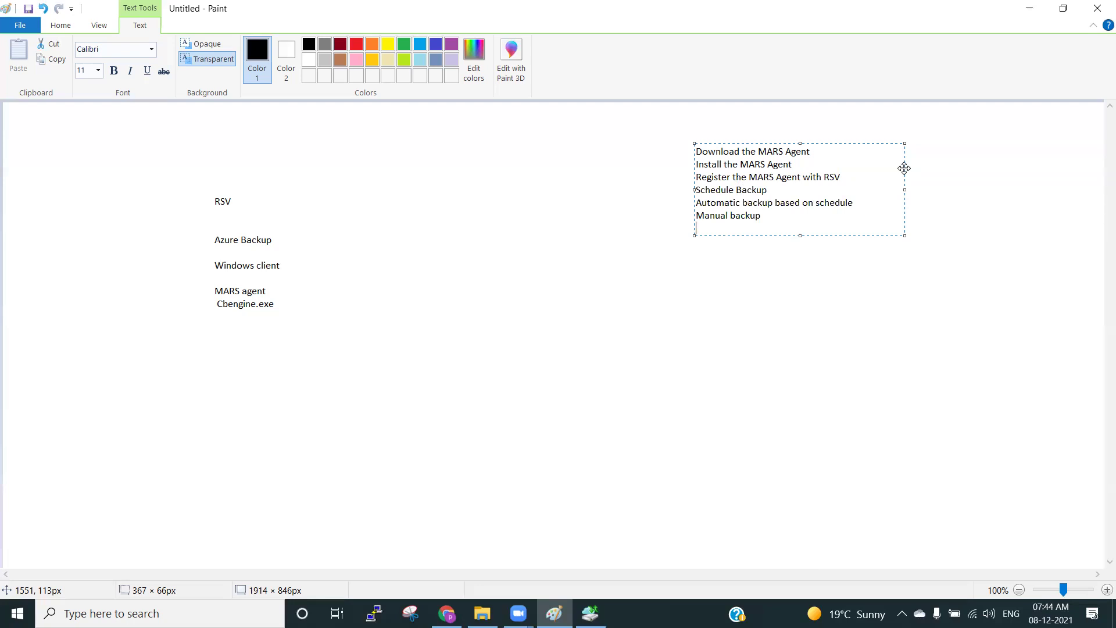
{"action": "key", "text": "Return"}
{"action": "type", "text": "Recovery points"}
Add Paint note lines 'restore', 'same problematic sever' and 'another server passphrase & vault - same rsv'.
{"action": "key", "text": "Return"}
{"action": "key", "text": "Return"}
{"action": "type", "text": "restore"}
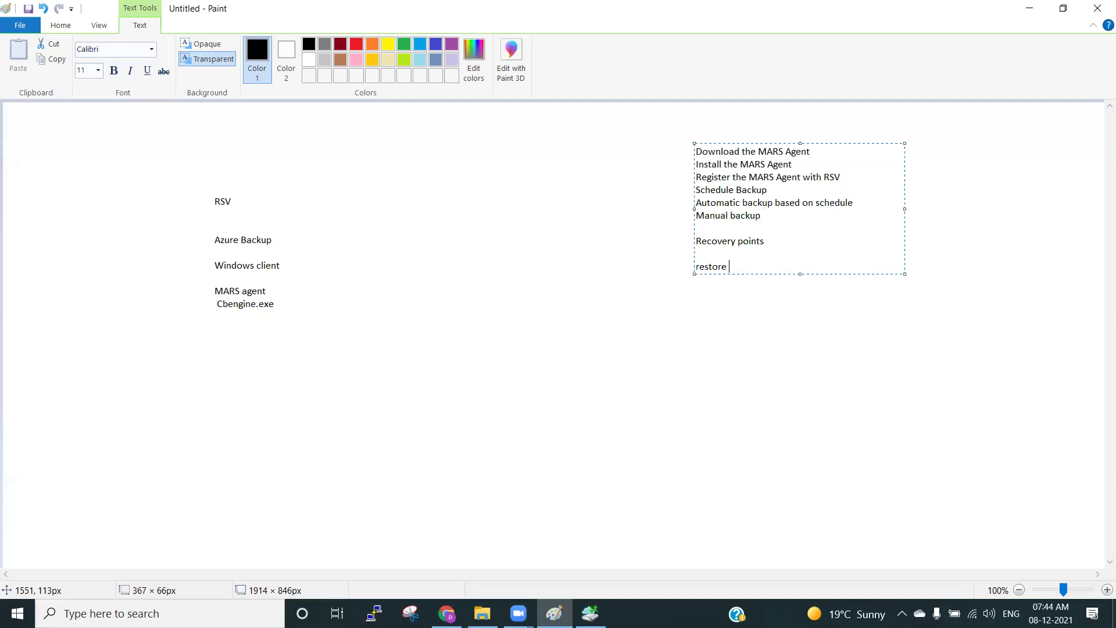
{"action": "key", "text": "Return"}
{"action": "type", "text": "same problematic sever"}
{"action": "key", "text": "Return"}
{"action": "type", "text": "another server"}
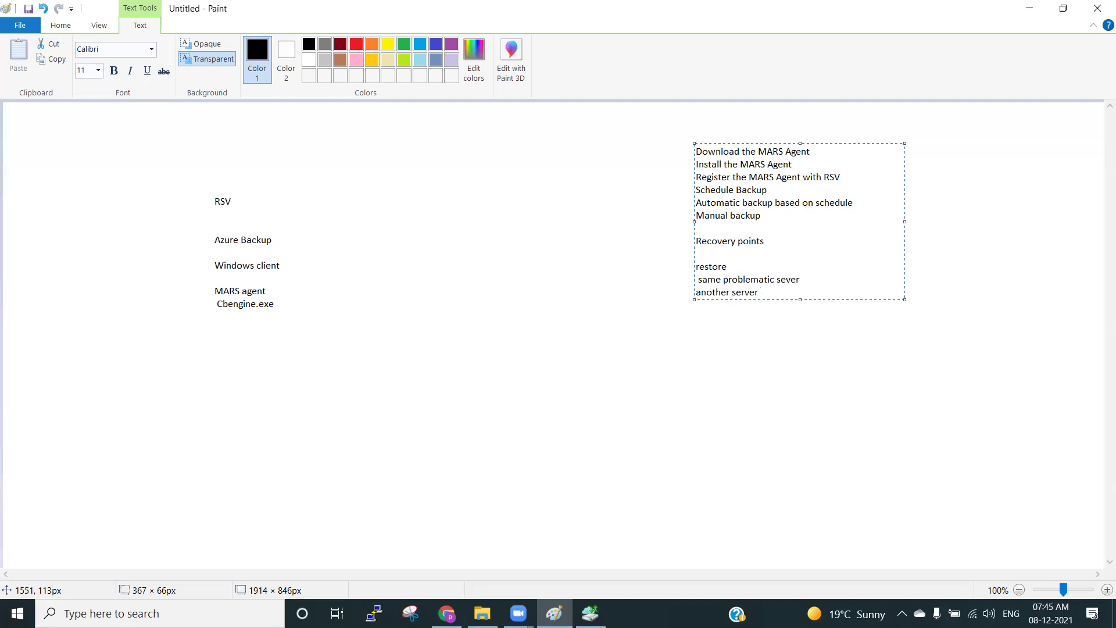
{"action": "type", "text": " passphr"}
{"action": "type", "text": "ase"}
{"action": "type", "text": " & v"}
{"action": "key", "text": "BackSpace"}
{"action": "type", "text": "vault - same rsv"}
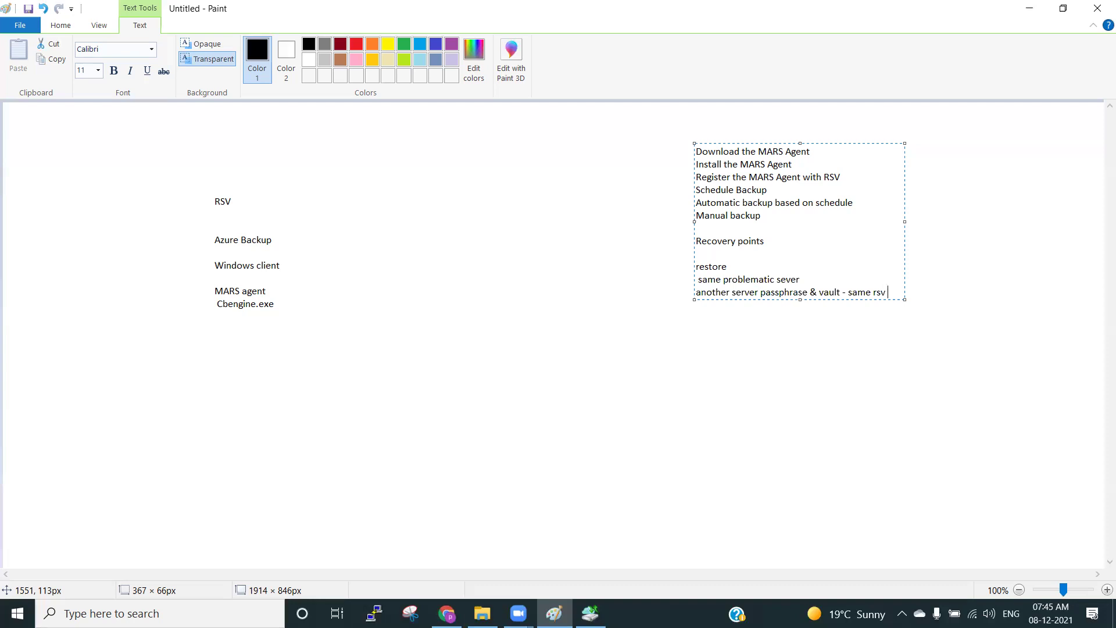
{"action": "mouse_move", "coordinate": [890, 290]}
{"action": "left_mouse_down"}
{"action": "mouse_move", "coordinate": [696, 266]}
{"action": "mouse_move", "coordinate": [697, 152]}
{"action": "mouse_move", "coordinate": [820, 155]}
{"action": "left_mouse_up"}
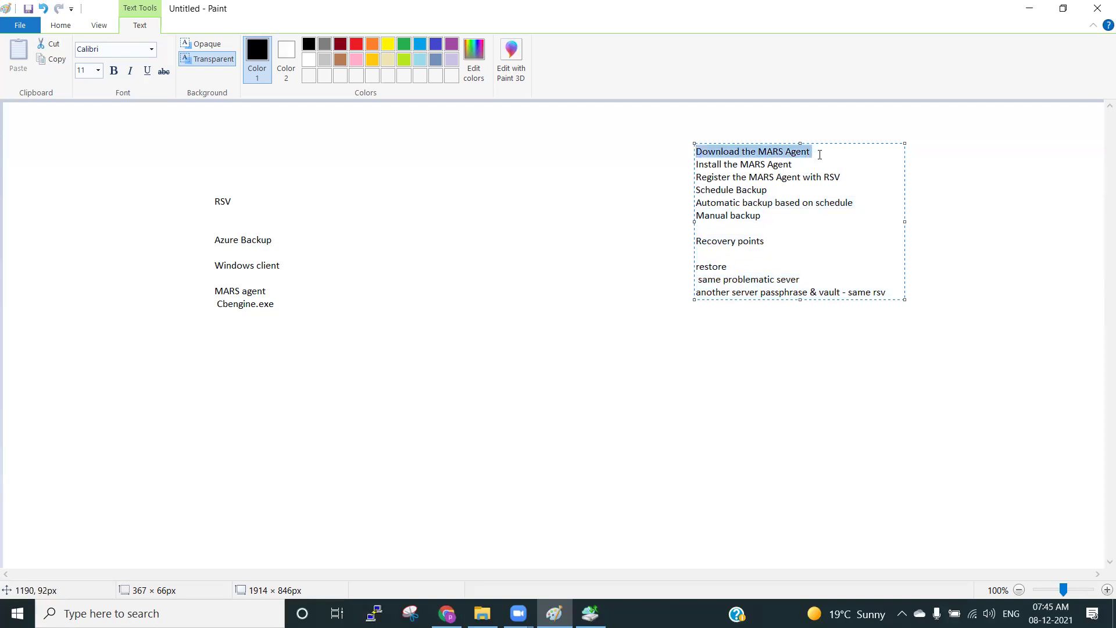
Highlight the install and registration steps in the Paint notes while explaining them.
{"action": "left_click_drag", "start_coordinate": [722, 165], "coordinate": [794, 167]}
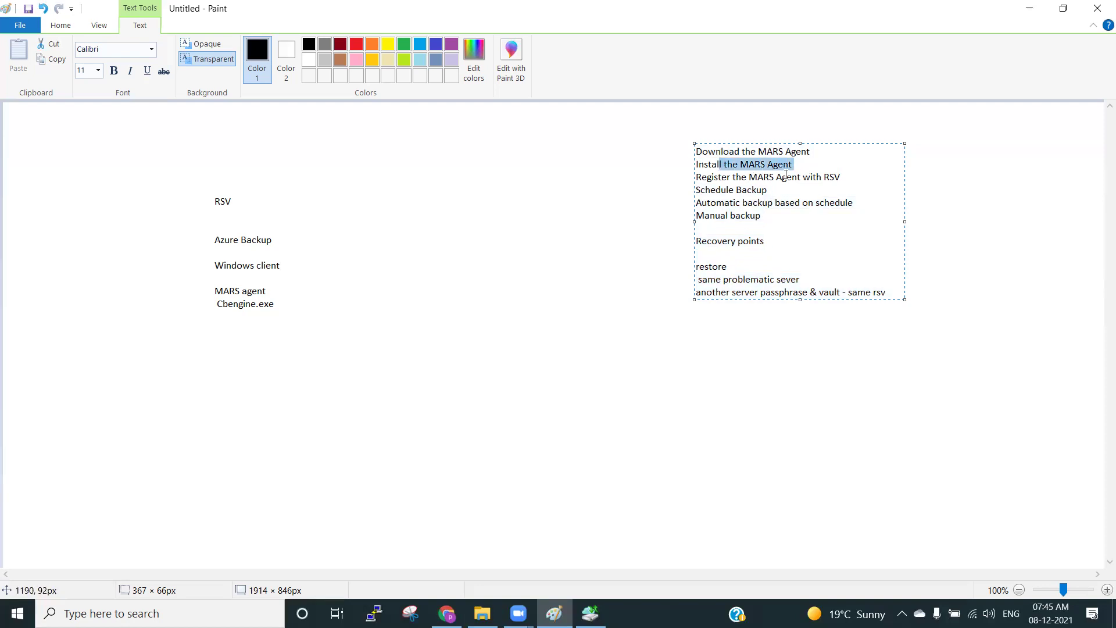
{"action": "left_click", "coordinate": [783, 177]}
{"action": "left_click_drag", "start_coordinate": [724, 179], "coordinate": [826, 180]}
{"action": "left_click", "coordinate": [787, 239]}
Finish the Paint note and bring the agent Setup Wizard back into view.
{"action": "left_click", "coordinate": [715, 363]}
{"action": "left_click", "coordinate": [590, 614]}
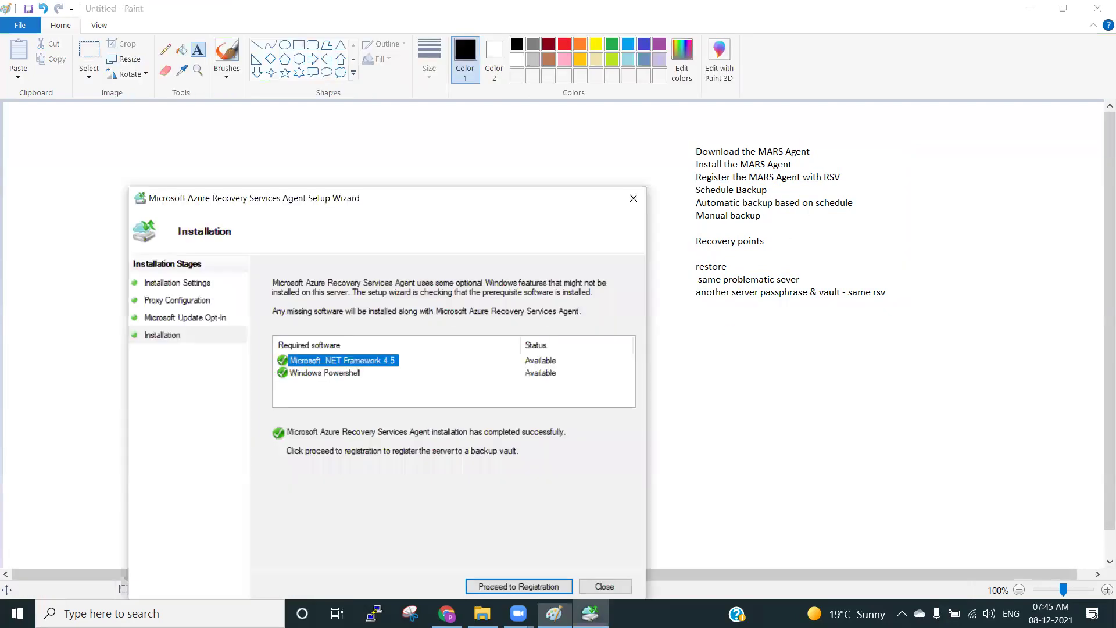
{"action": "left_click_drag", "start_coordinate": [475, 200], "coordinate": [532, 88]}
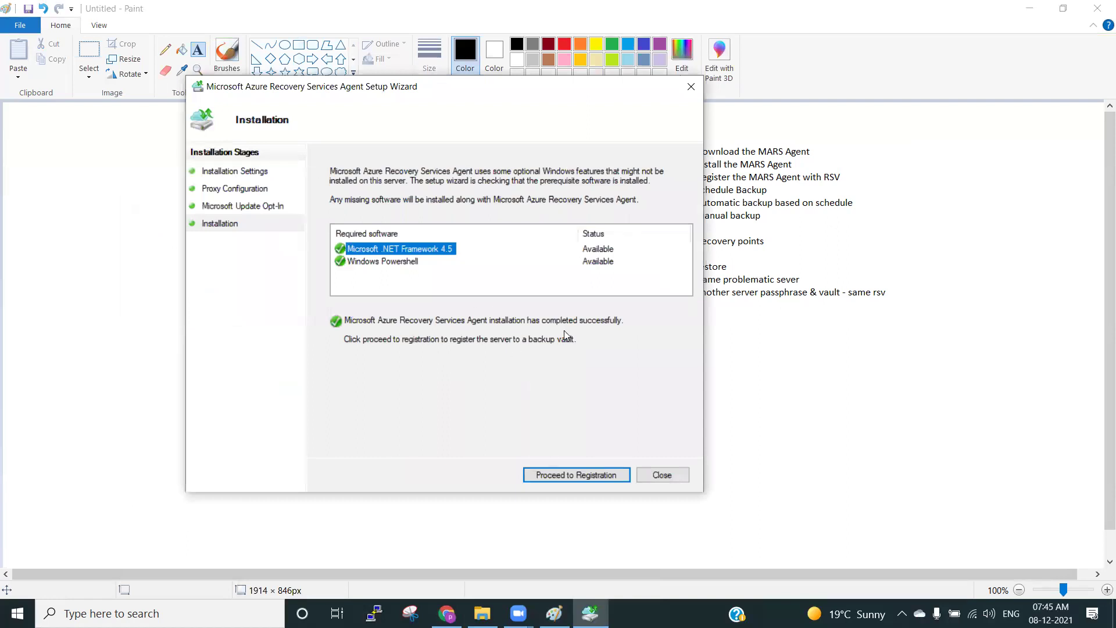
Proceed to registration and load the BackupRSV .VaultCredentials file from the Downloads folder.
{"action": "left_click", "coordinate": [560, 474]}
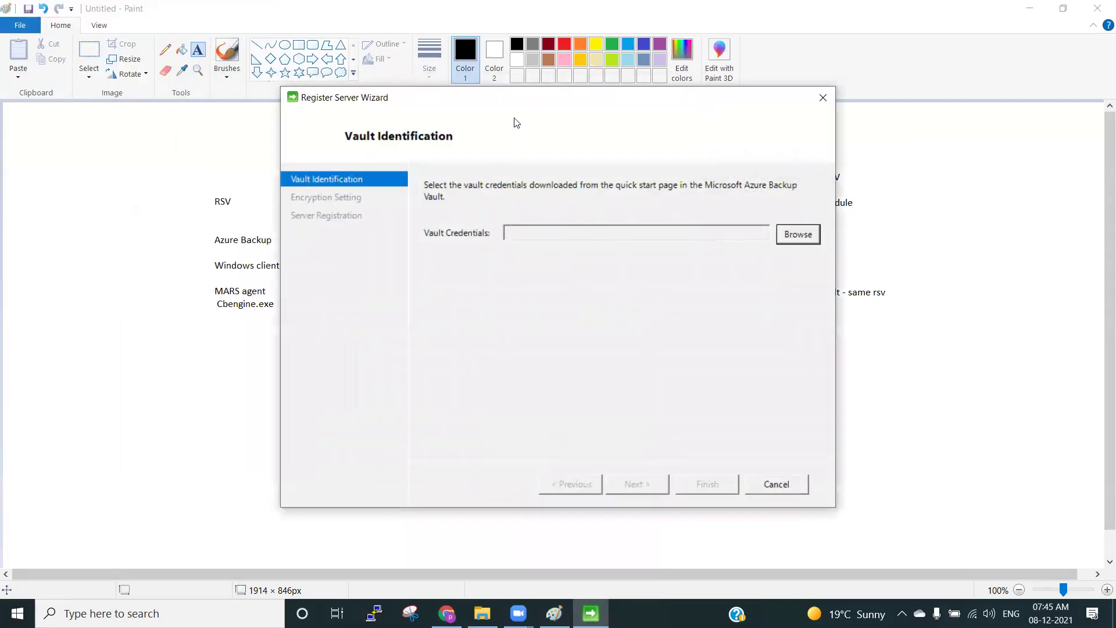
{"action": "left_click_drag", "start_coordinate": [491, 99], "coordinate": [360, 104]}
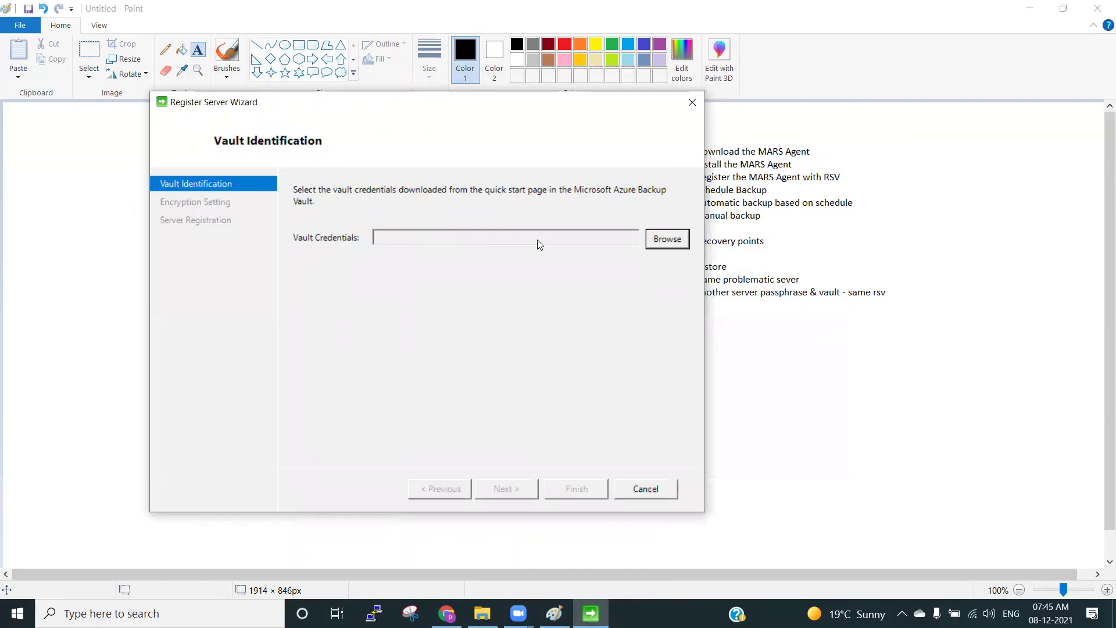
{"action": "left_click", "coordinate": [665, 240]}
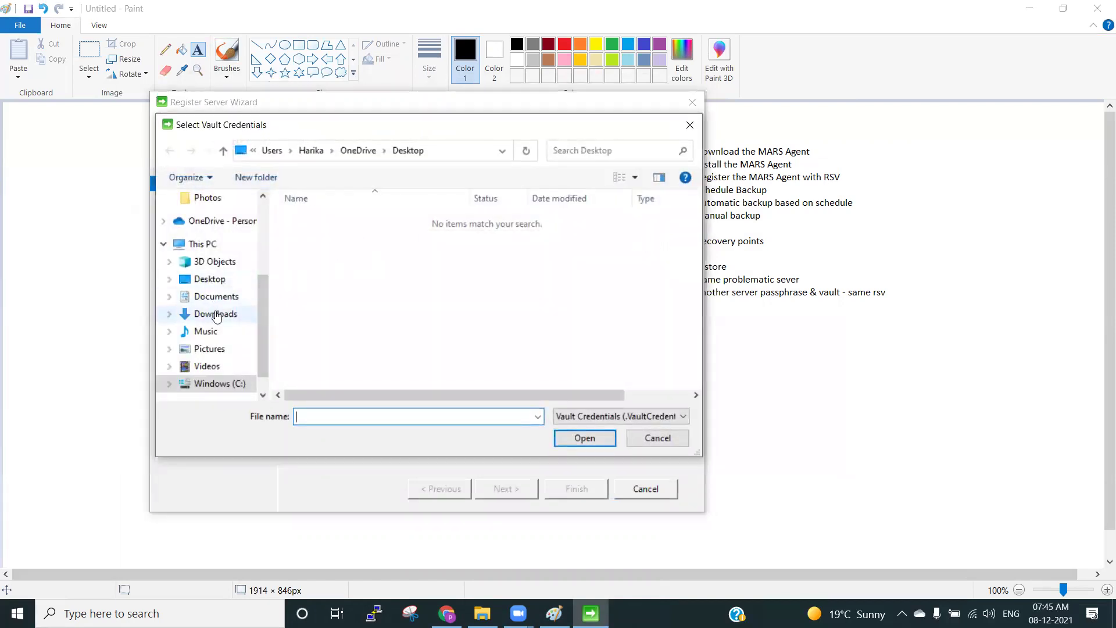
{"action": "left_click", "coordinate": [215, 315]}
{"action": "left_click", "coordinate": [367, 240]}
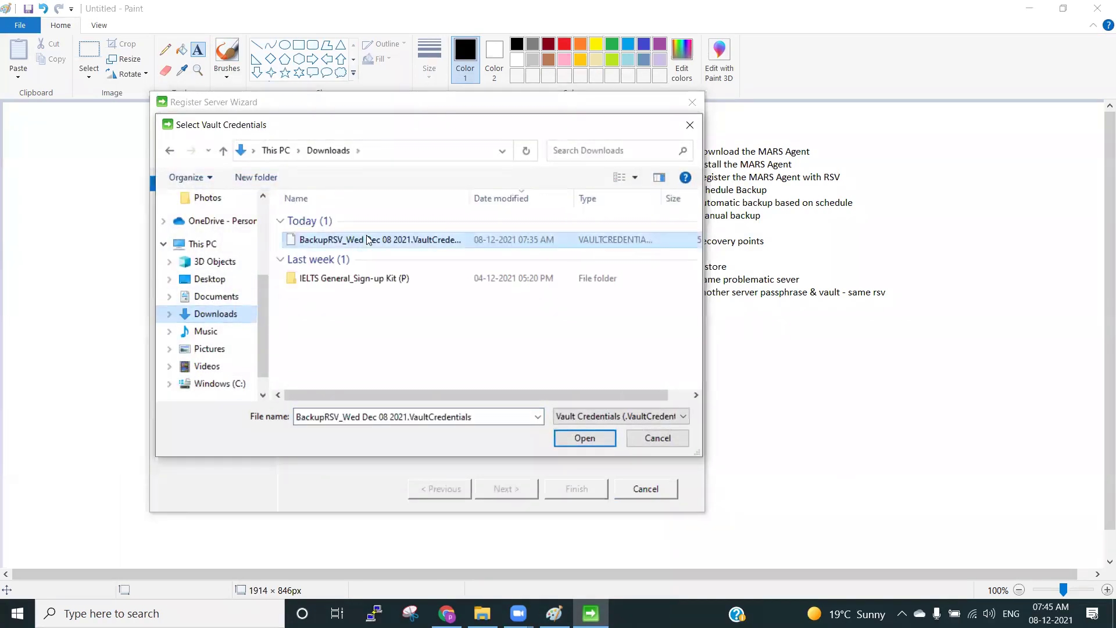
{"action": "left_click_drag", "start_coordinate": [468, 198], "coordinate": [560, 204]}
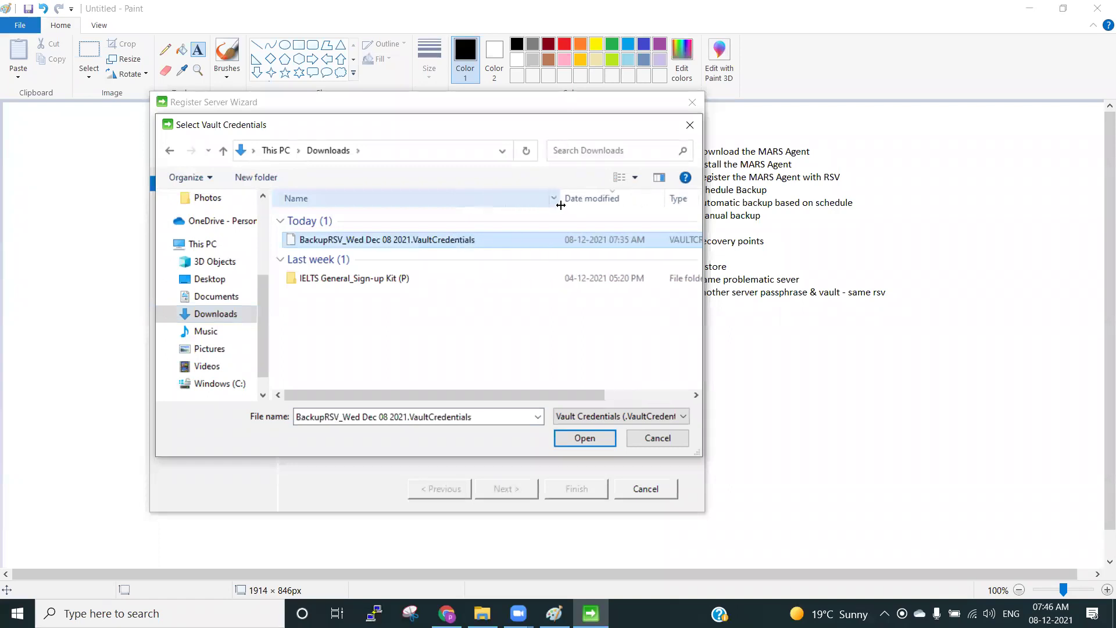
{"action": "left_click", "coordinate": [574, 437]}
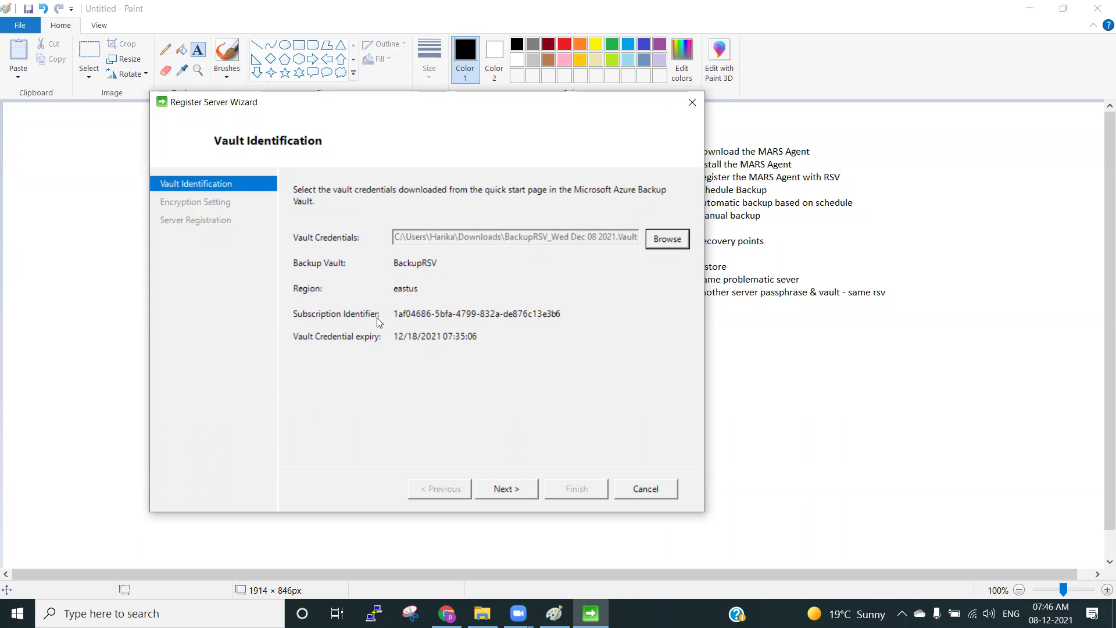
Open the BackupRSV vault's Properties in the Azure portal.
{"action": "left_click", "coordinate": [446, 613]}
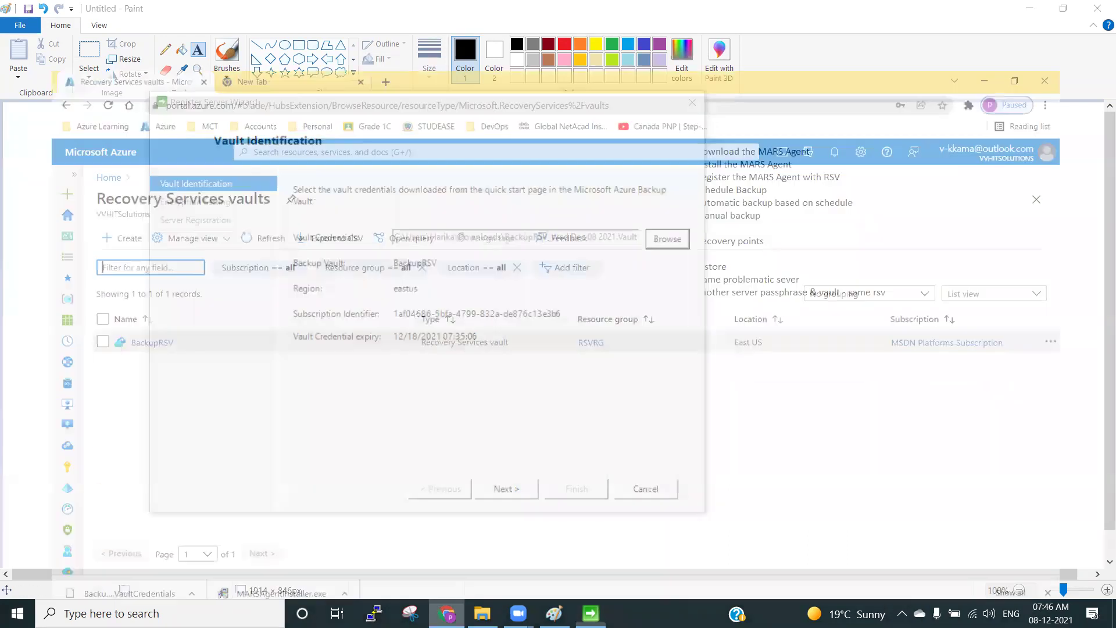
{"action": "left_click", "coordinate": [105, 301]}
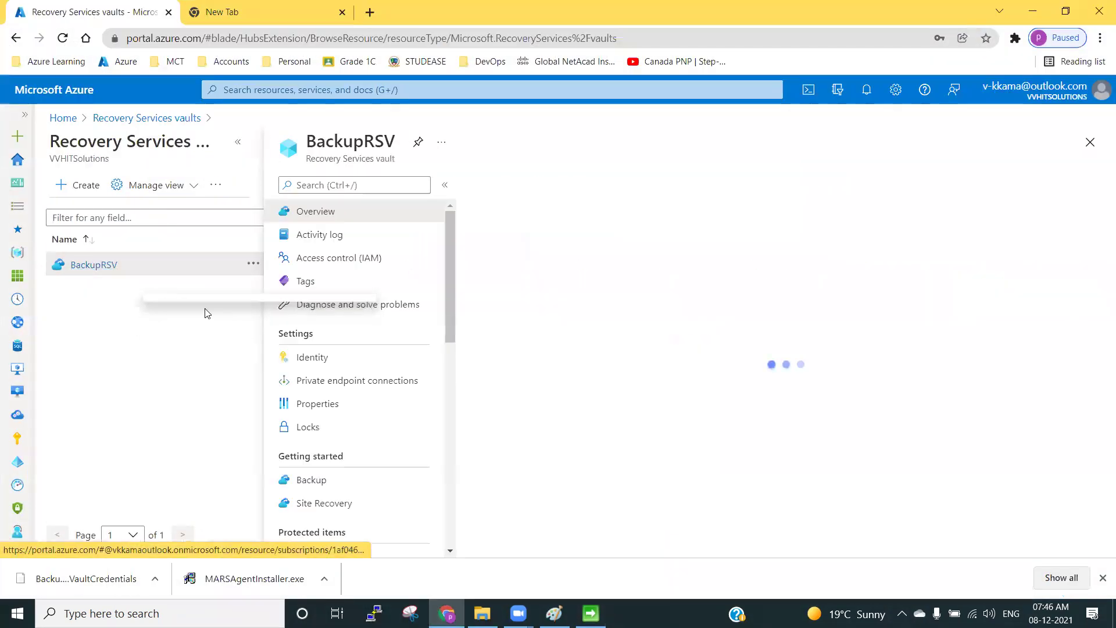
{"action": "scroll", "coordinate": [323, 333], "scroll_direction": "down", "scroll_amount": 3}
{"action": "left_click", "coordinate": [332, 333]}
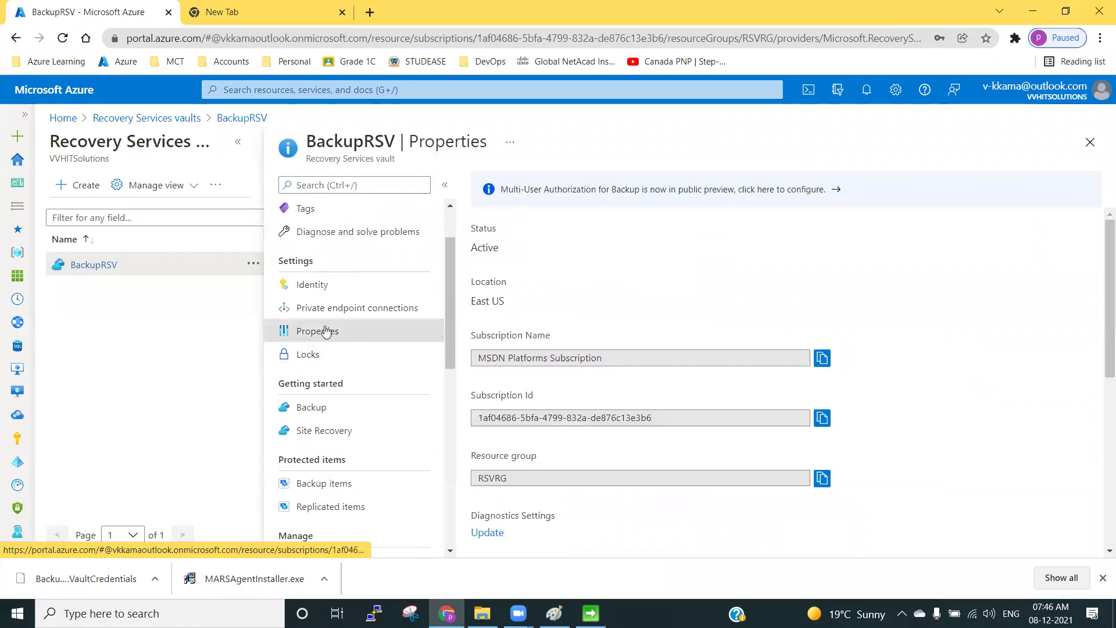
Review Backup Credentials, toggling the latest-agent checkbox, then return to the Register Server Wizard.
{"action": "scroll", "coordinate": [540, 419], "scroll_direction": "down", "scroll_amount": 3}
{"action": "scroll", "coordinate": [541, 420], "scroll_direction": "down", "scroll_amount": 5}
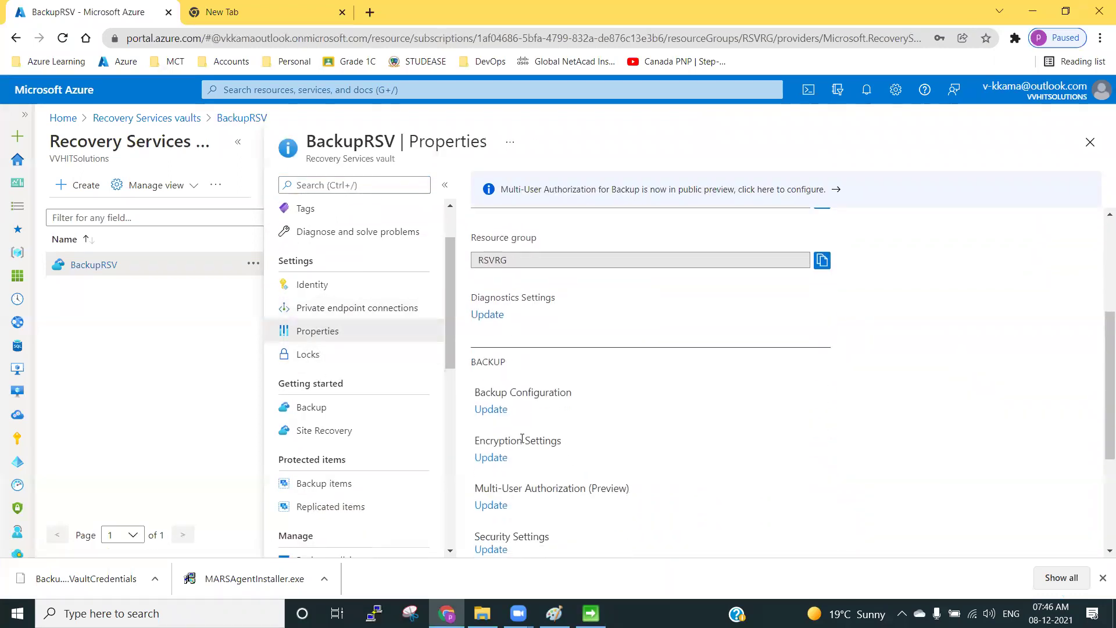
{"action": "scroll", "coordinate": [500, 480], "scroll_direction": "down", "scroll_amount": 1}
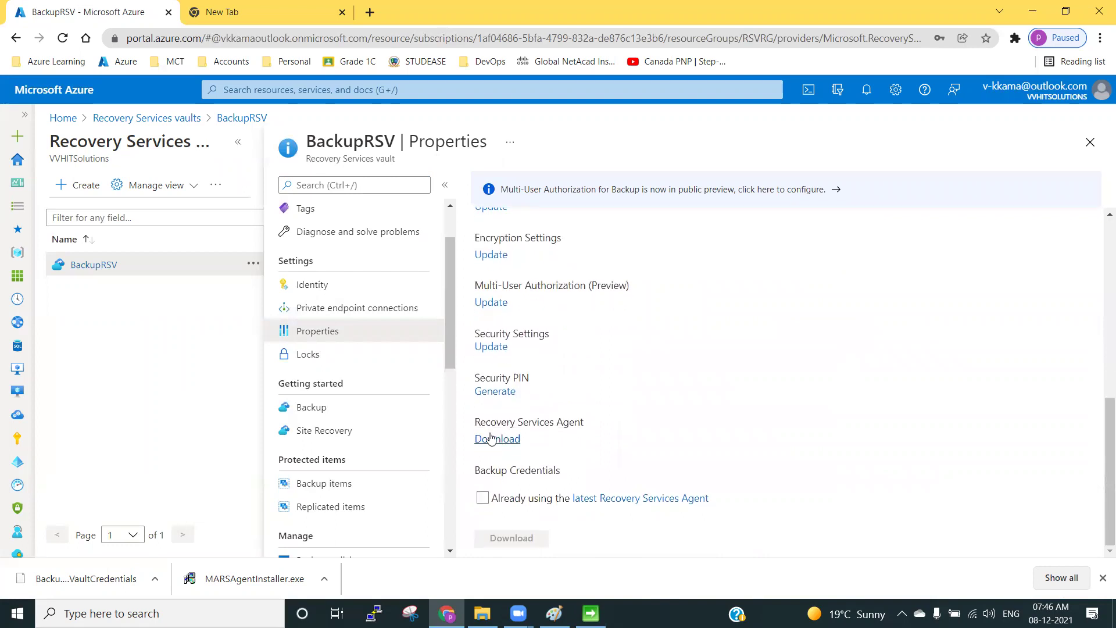
{"action": "left_click", "coordinate": [482, 498]}
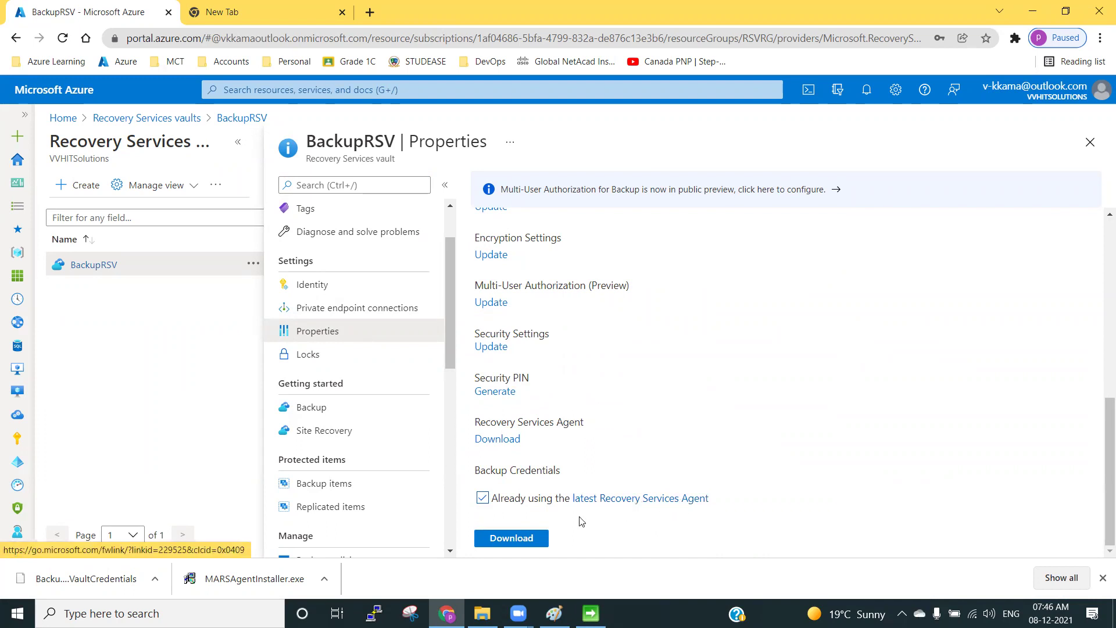
{"action": "left_click", "coordinate": [485, 501]}
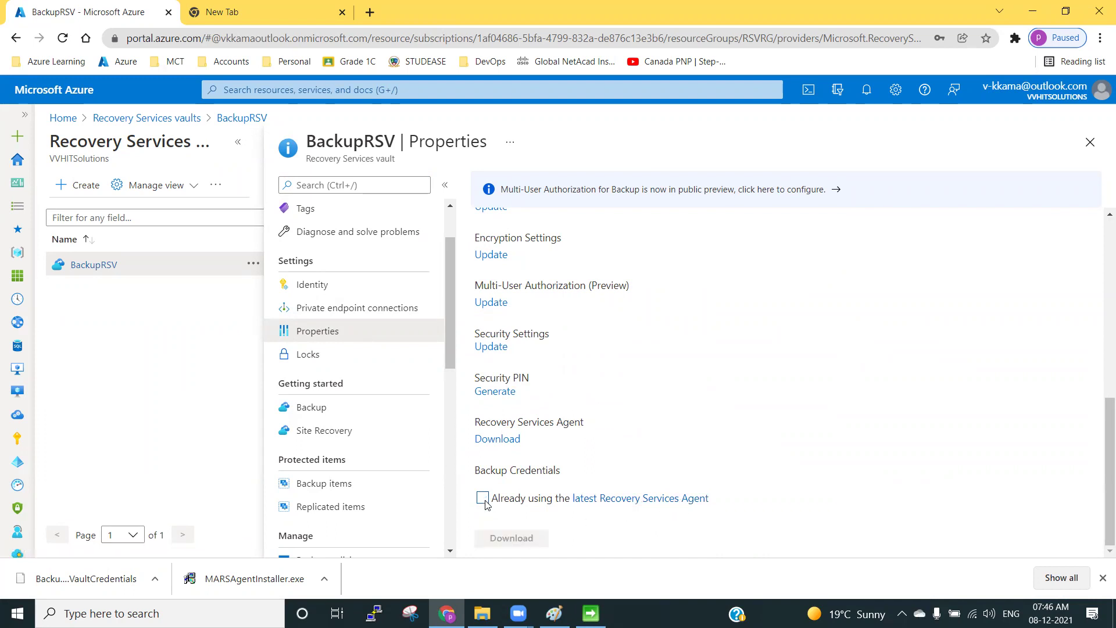
{"action": "key", "text": "alt+Tab"}
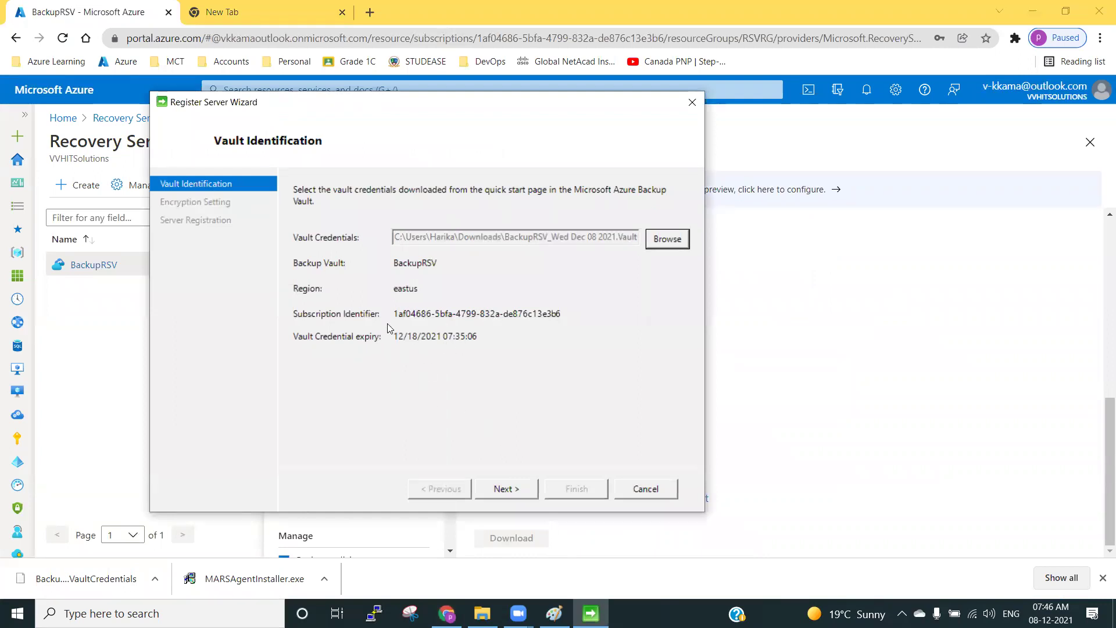
Advance past Vault Identification to the Encryption Setting page and raise the wizard window.
{"action": "left_click", "coordinate": [498, 490]}
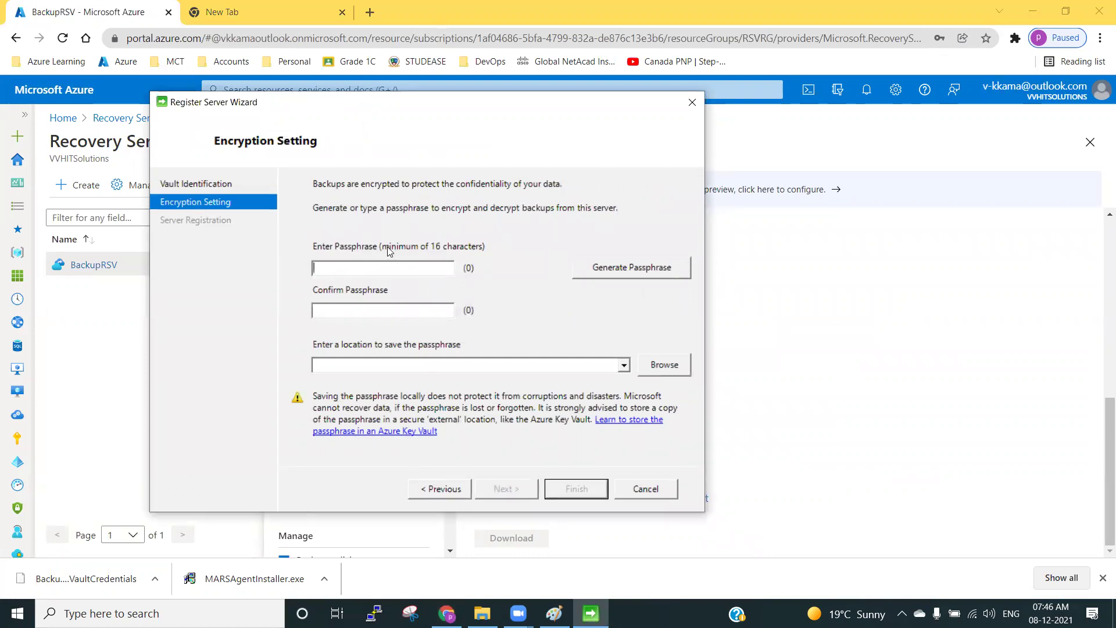
{"action": "left_click_drag", "start_coordinate": [412, 104], "coordinate": [405, 70]}
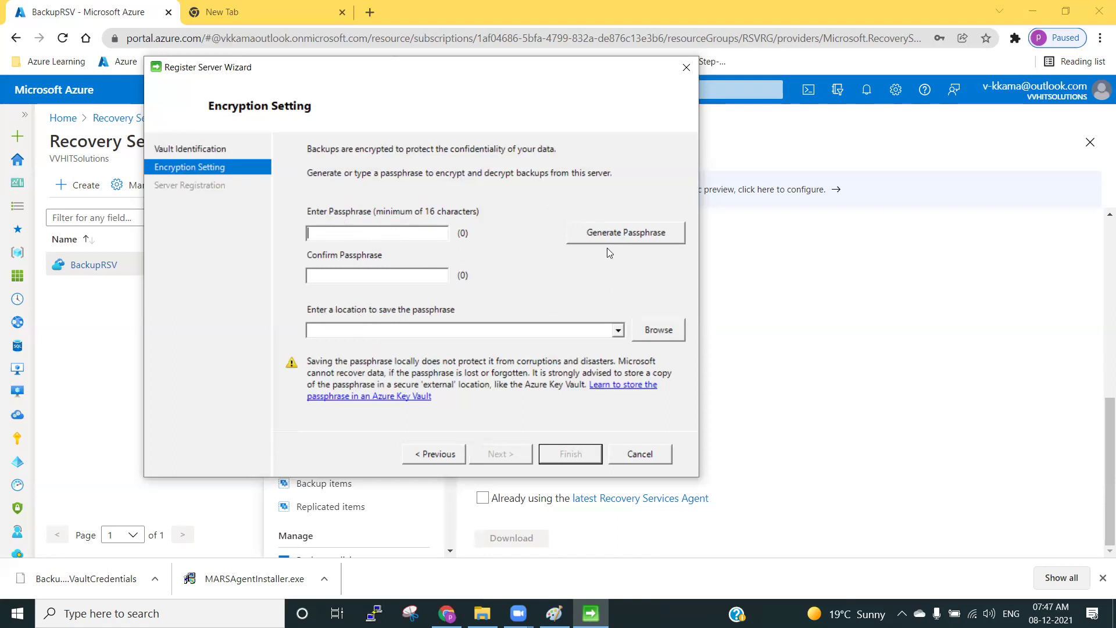
Generate a 36-character passphrase filling both Enter and Confirm Passphrase fields.
{"action": "left_click", "coordinate": [622, 235]}
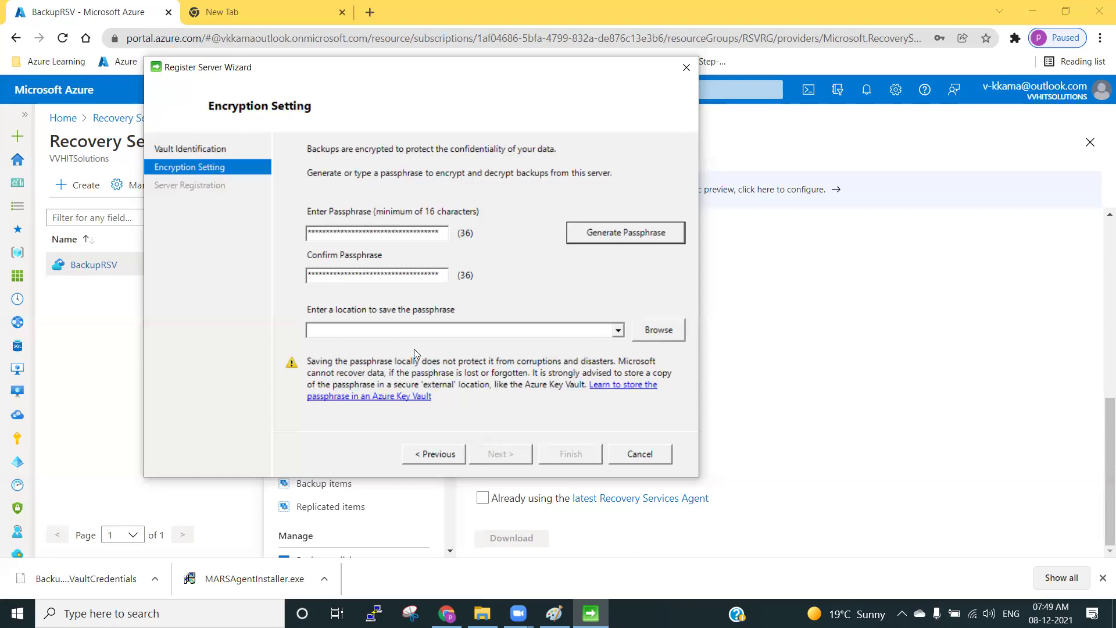
Save the passphrase to a new Desktop folder 'test', finish, and accept the storage warning.
{"action": "left_click", "coordinate": [659, 331]}
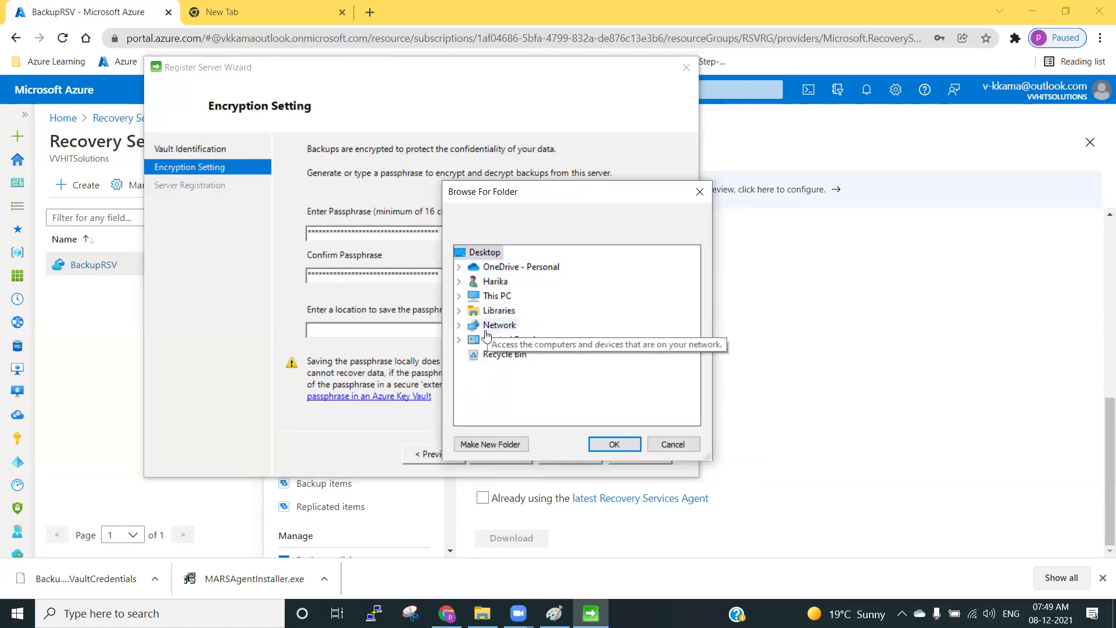
{"action": "left_click", "coordinate": [492, 445]}
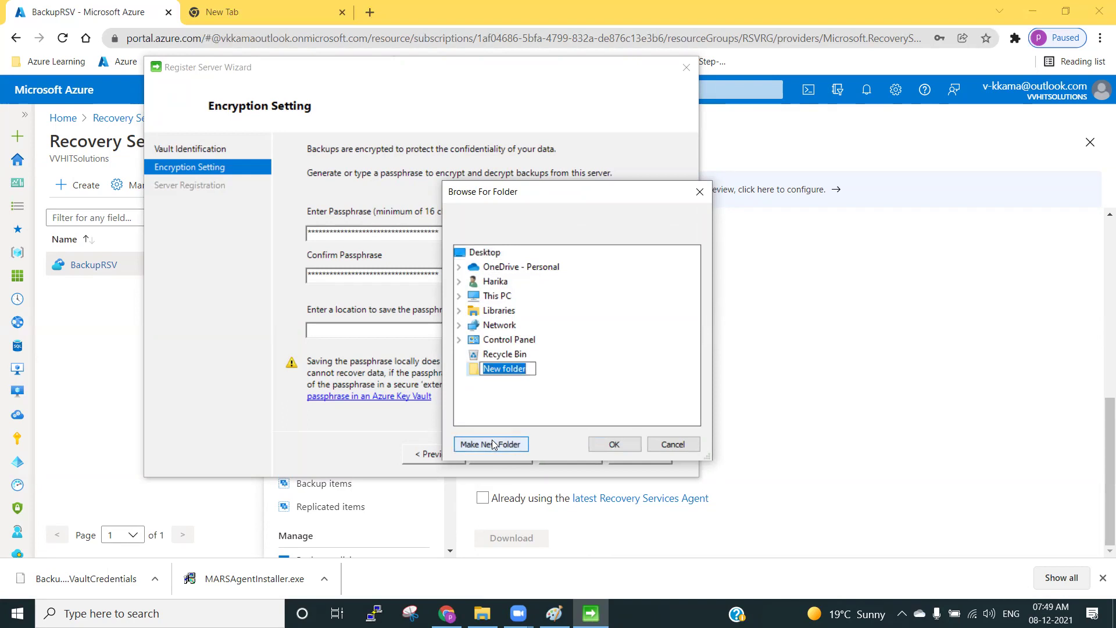
{"action": "type", "text": "test"}
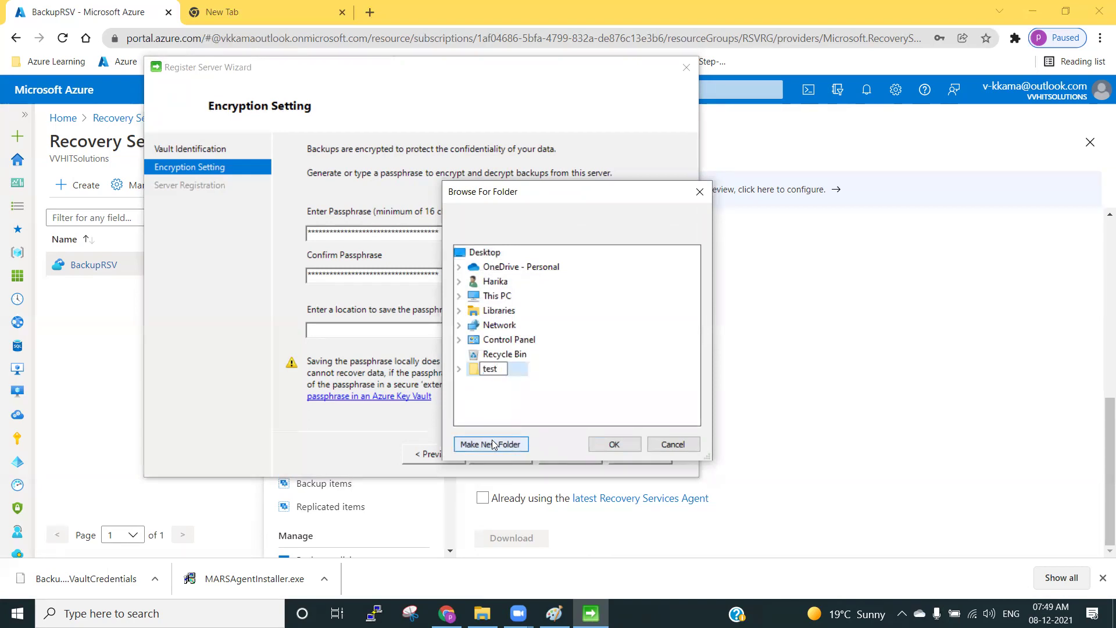
{"action": "key", "text": "Return"}
{"action": "key", "text": "Return"}
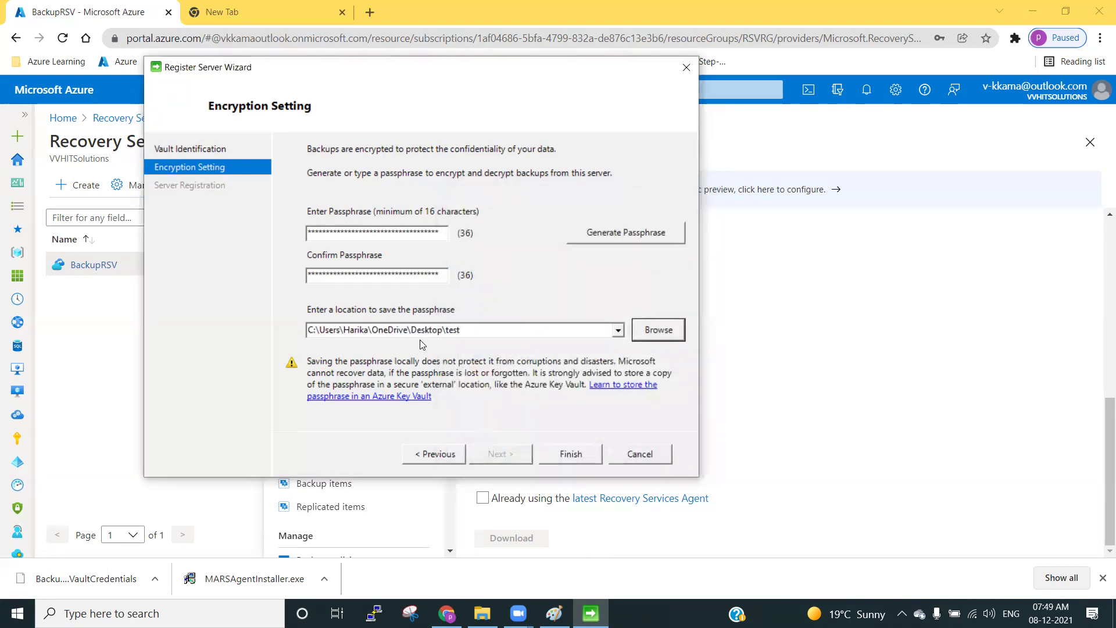
{"action": "left_click", "coordinate": [570, 452]}
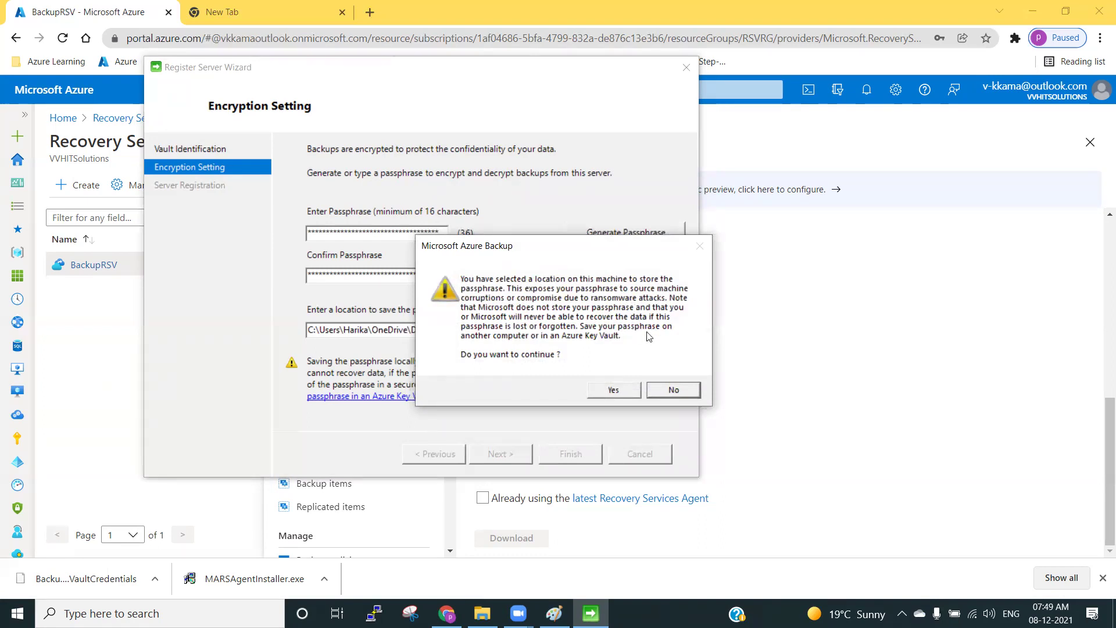
{"action": "left_click", "coordinate": [612, 390]}
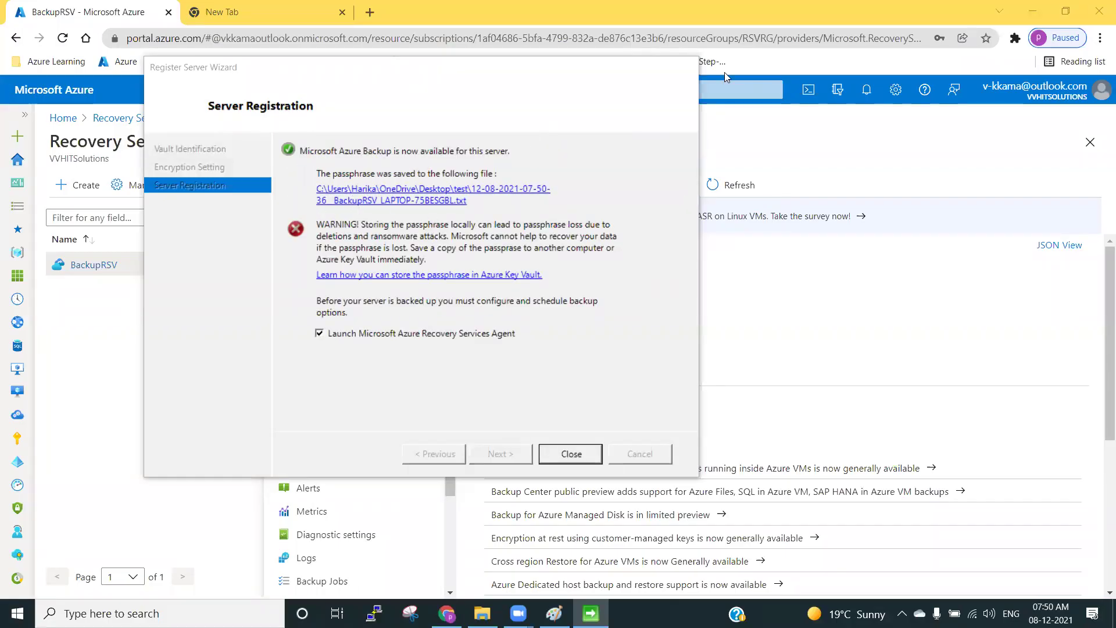
Bring the Register Server Wizard's completion page into focus.
{"action": "left_click", "coordinate": [438, 96]}
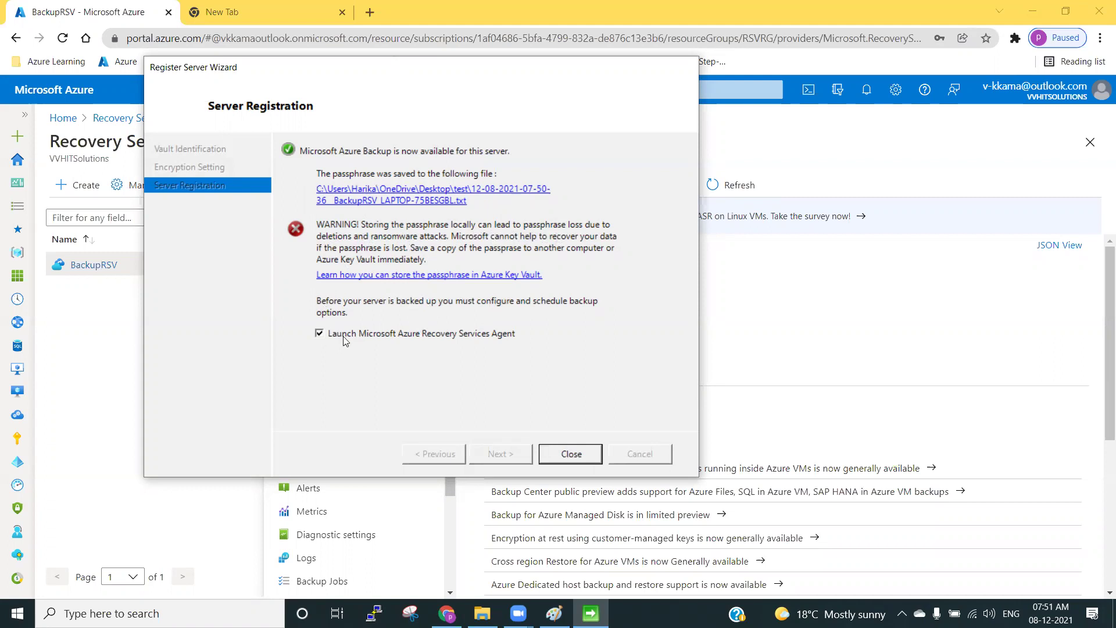
Close the Register Server Wizard so the Microsoft Azure Backup console appears.
{"action": "left_click", "coordinate": [567, 453]}
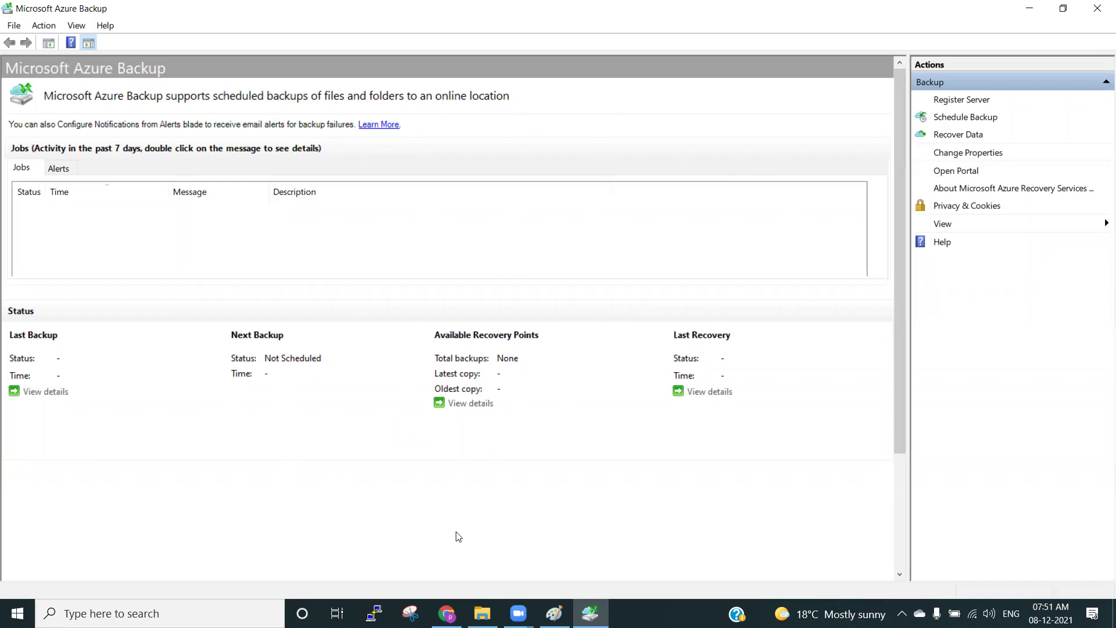
Open the BackupRSV vault's Backup Infrastructure overview in the Azure portal.
{"action": "left_click", "coordinate": [447, 613]}
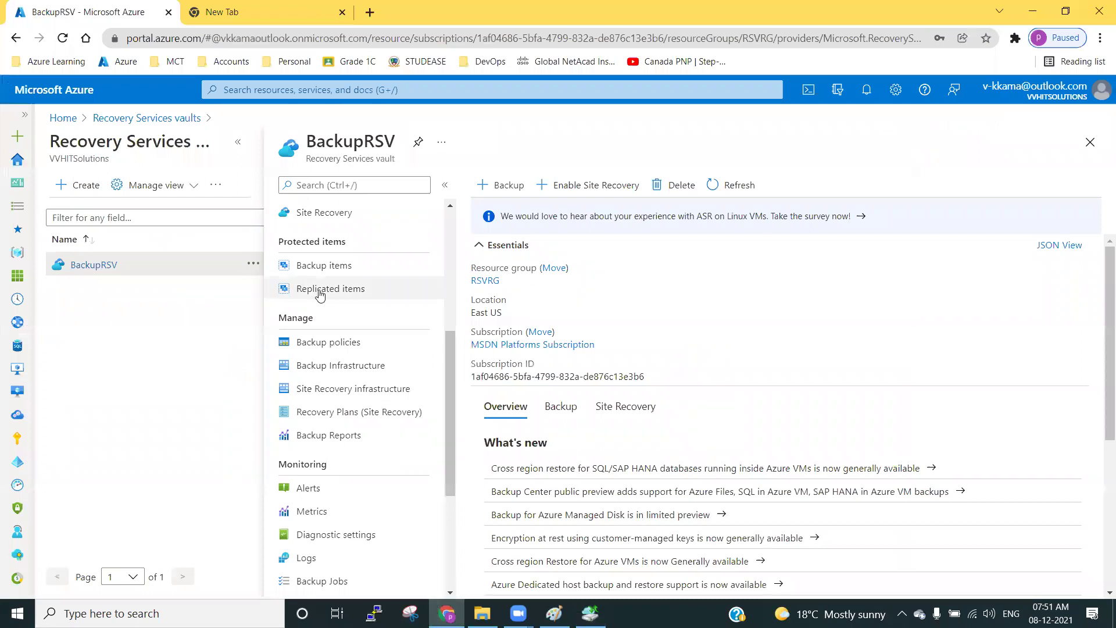
{"action": "scroll", "coordinate": [374, 369], "scroll_direction": "down", "scroll_amount": 1}
{"action": "scroll", "coordinate": [366, 383], "scroll_direction": "down", "scroll_amount": 1}
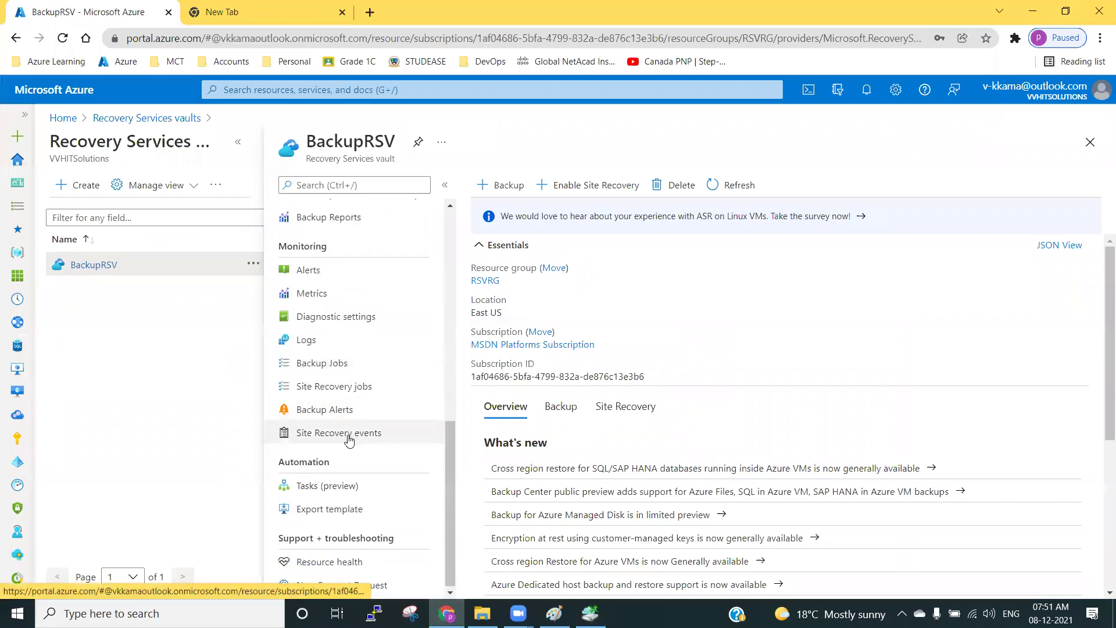
{"action": "scroll", "coordinate": [349, 439], "scroll_direction": "up", "scroll_amount": 2}
{"action": "left_click", "coordinate": [344, 293]}
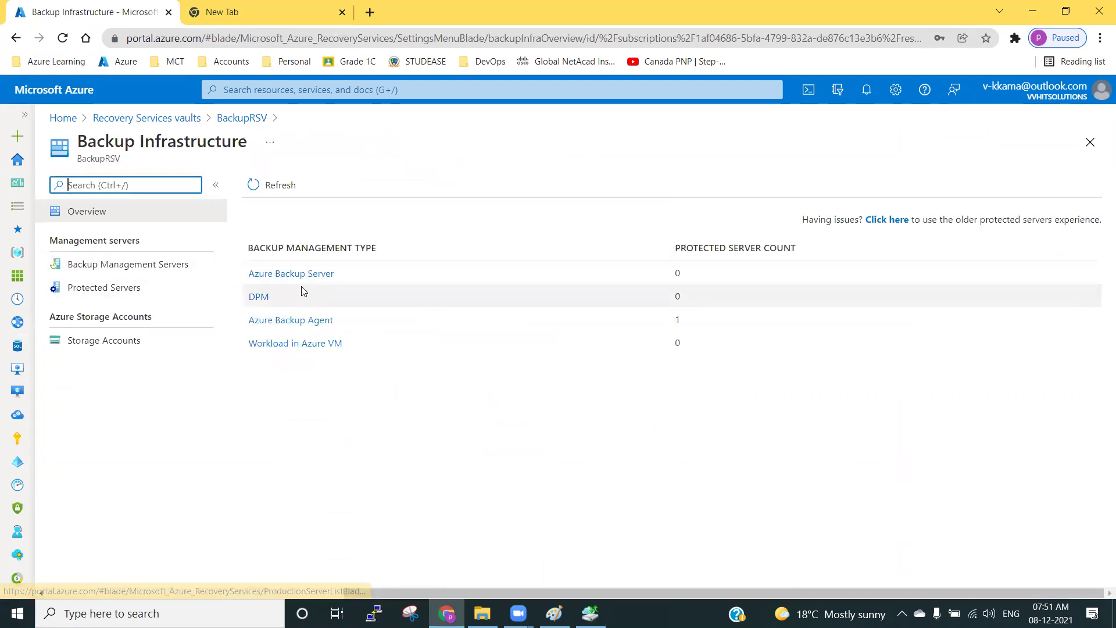
{"action": "left_click_drag", "start_coordinate": [340, 326], "coordinate": [250, 321]}
{"action": "left_click", "coordinate": [278, 375]}
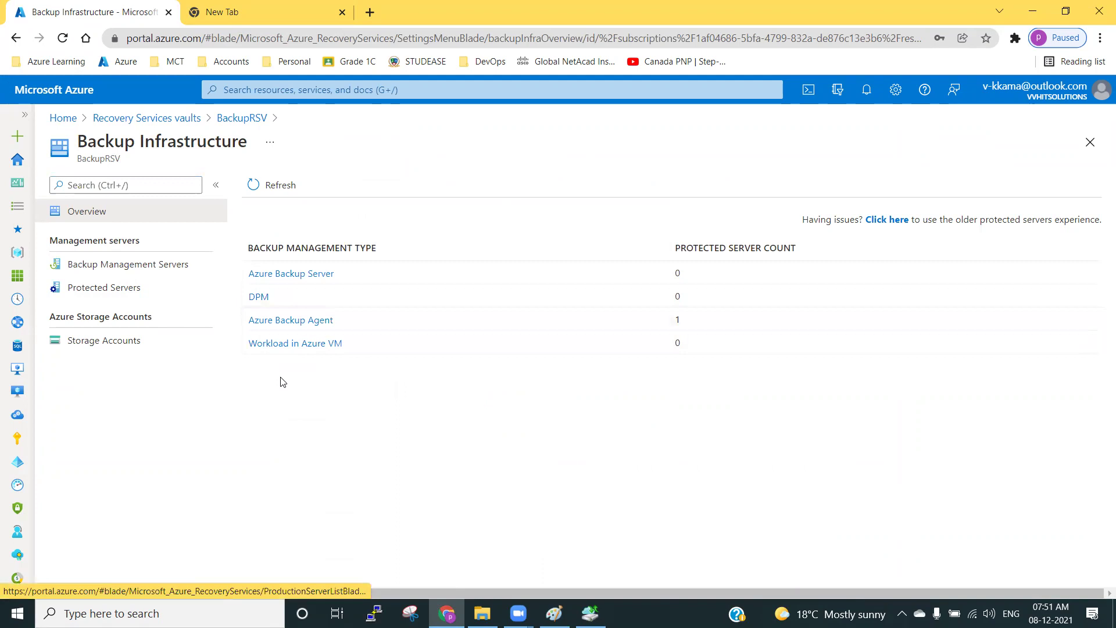
List Azure Backup Agent servers, highlighting the protected server name and its 0 backup items.
{"action": "left_click", "coordinate": [295, 322]}
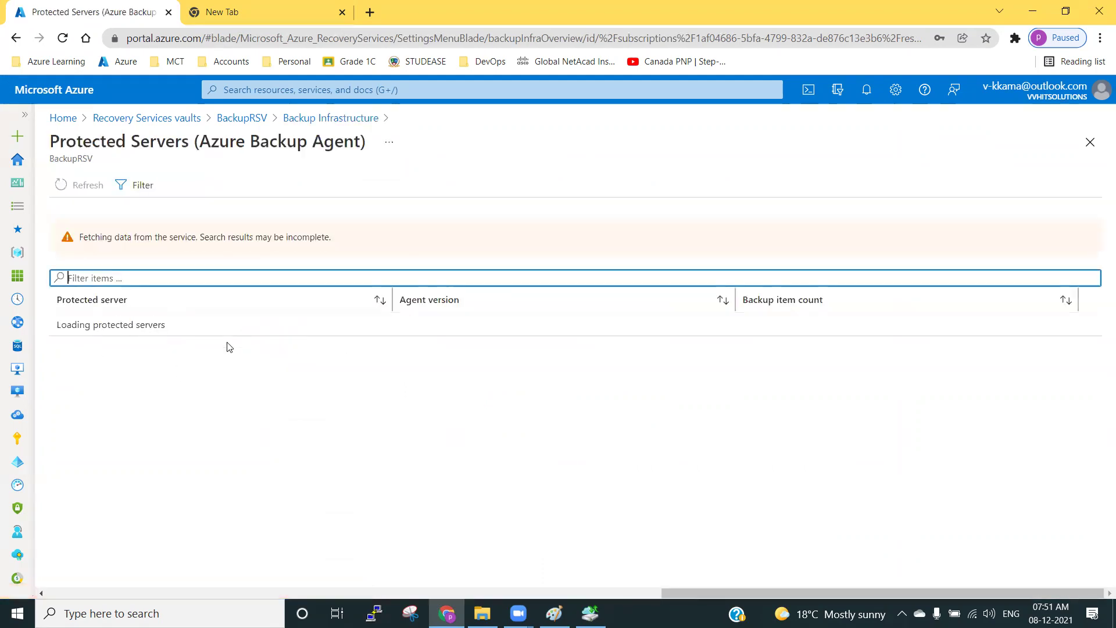
{"action": "left_click_drag", "start_coordinate": [62, 325], "coordinate": [133, 325]}
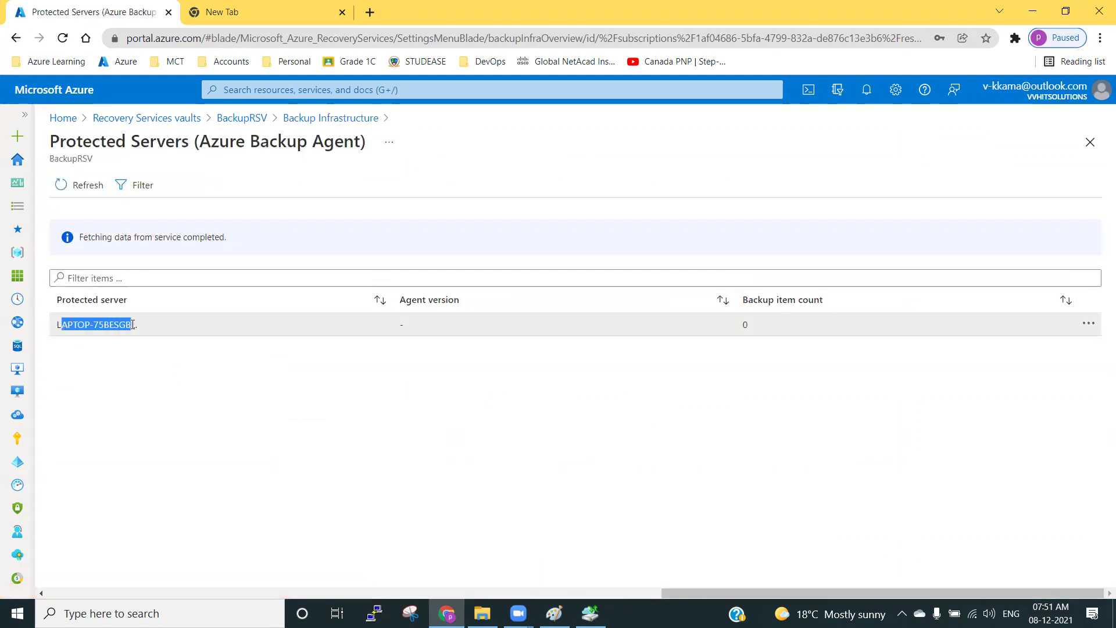
{"action": "triple_click", "coordinate": [129, 324]}
{"action": "left_click", "coordinate": [129, 325]}
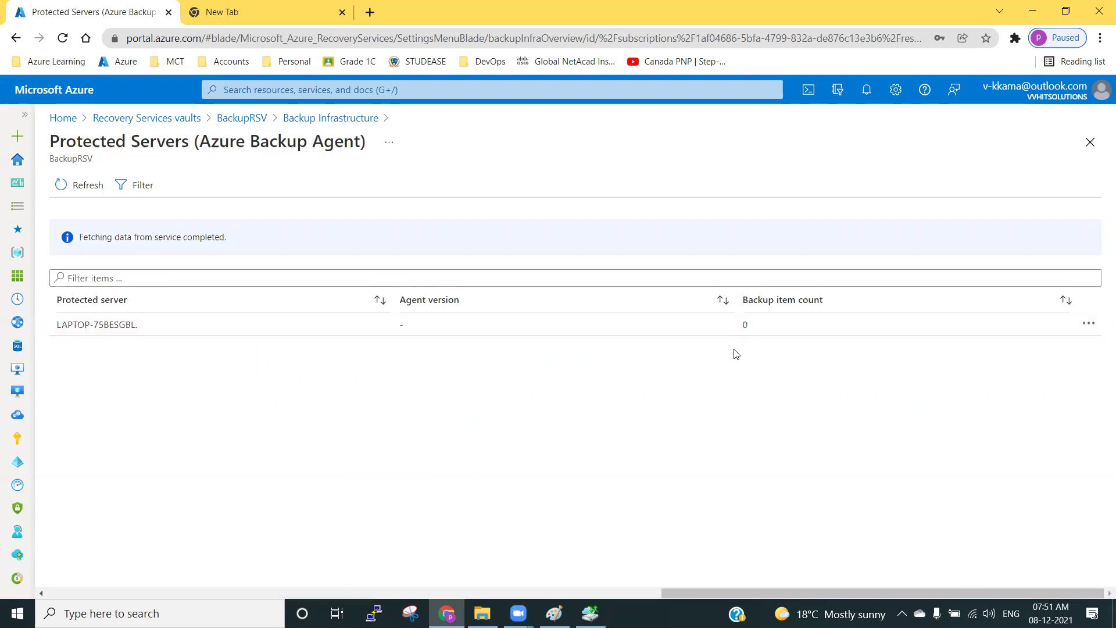
{"action": "left_click_drag", "start_coordinate": [742, 325], "coordinate": [765, 330]}
{"action": "left_click", "coordinate": [756, 334]}
Inspect the server's details, return to Backup Infrastructure, then switch to the agent console.
{"action": "left_click", "coordinate": [111, 324]}
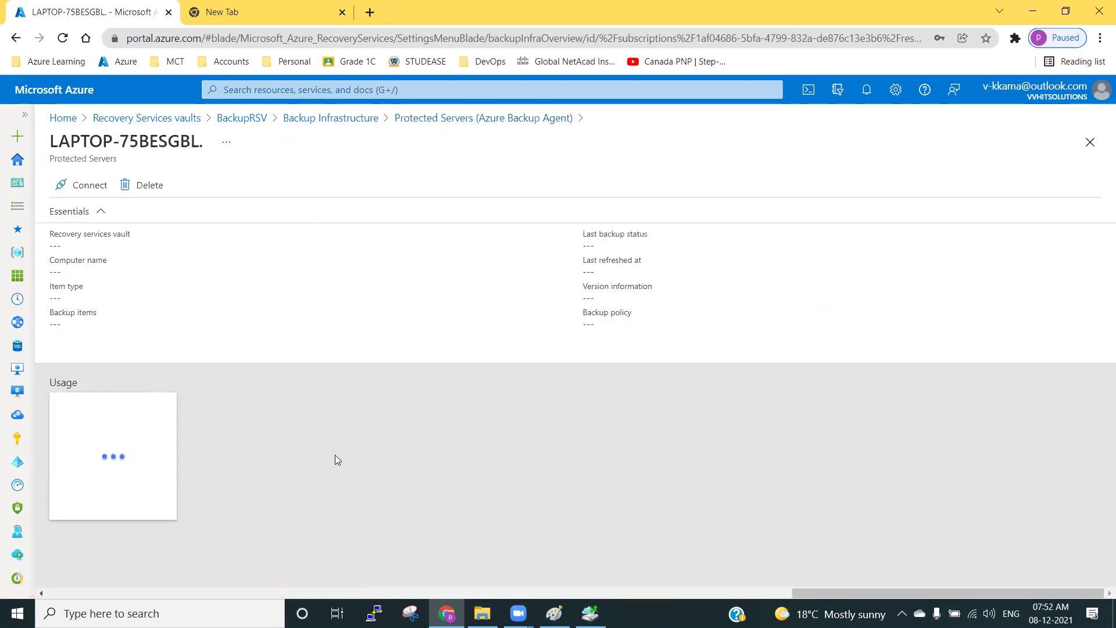
{"action": "left_click", "coordinate": [448, 119]}
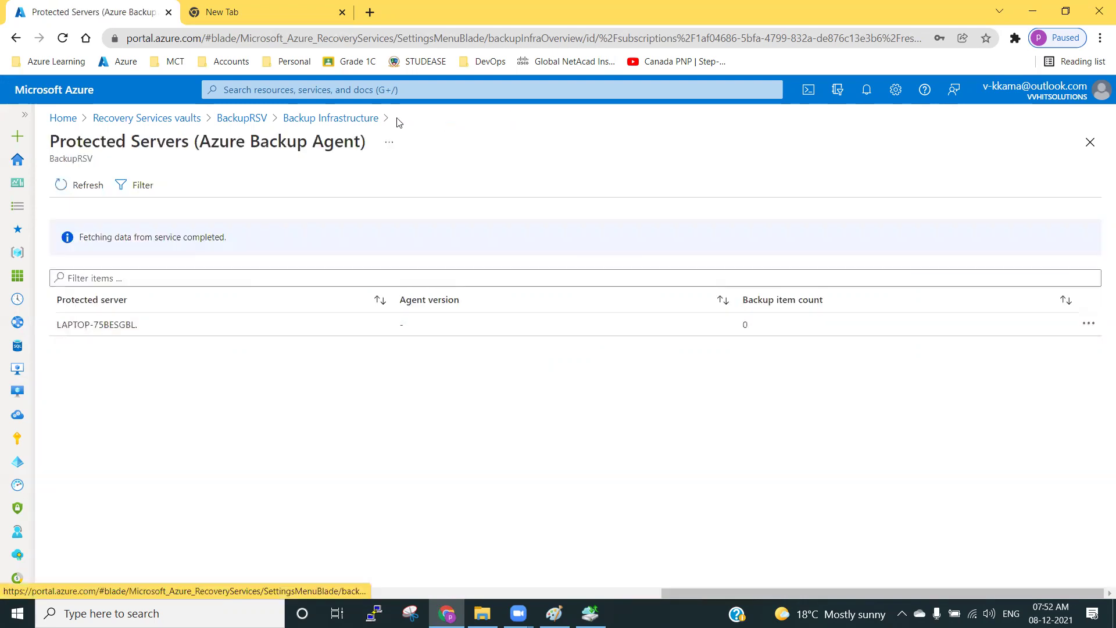
{"action": "left_click", "coordinate": [343, 118]}
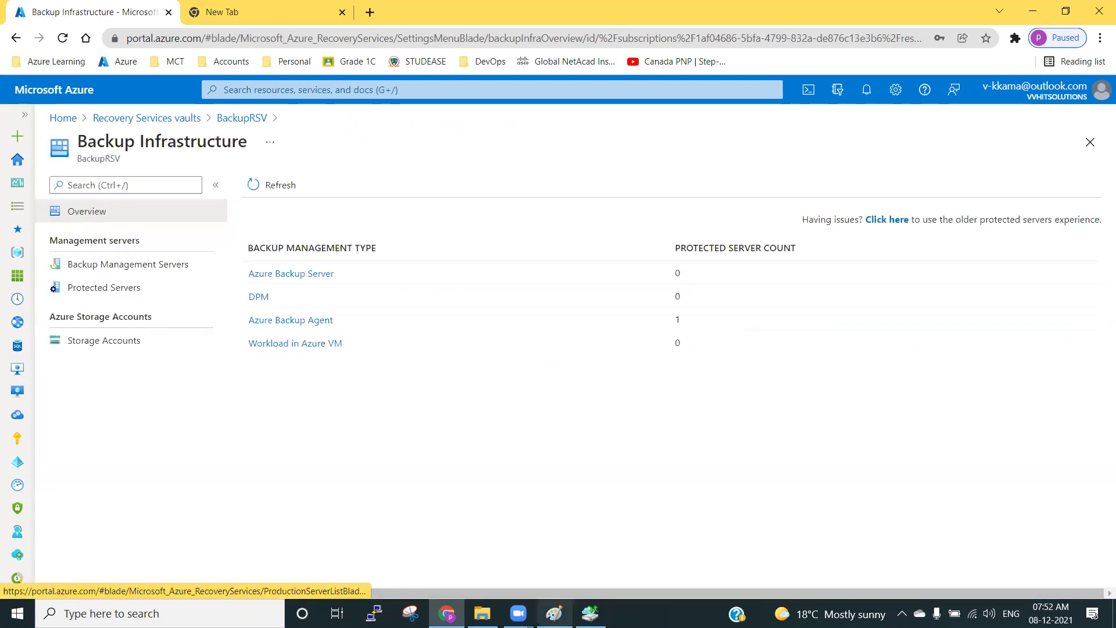
{"action": "left_click", "coordinate": [590, 613]}
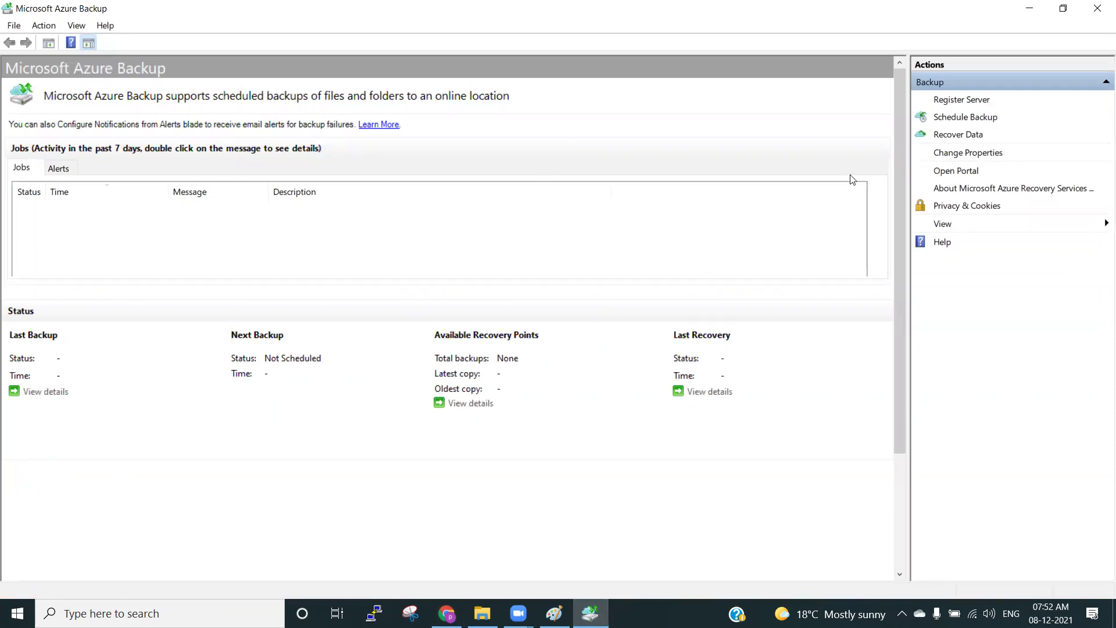
Start the Schedule Backup wizard, pass its intro page, and open the Select Items picker.
{"action": "left_click", "coordinate": [960, 121]}
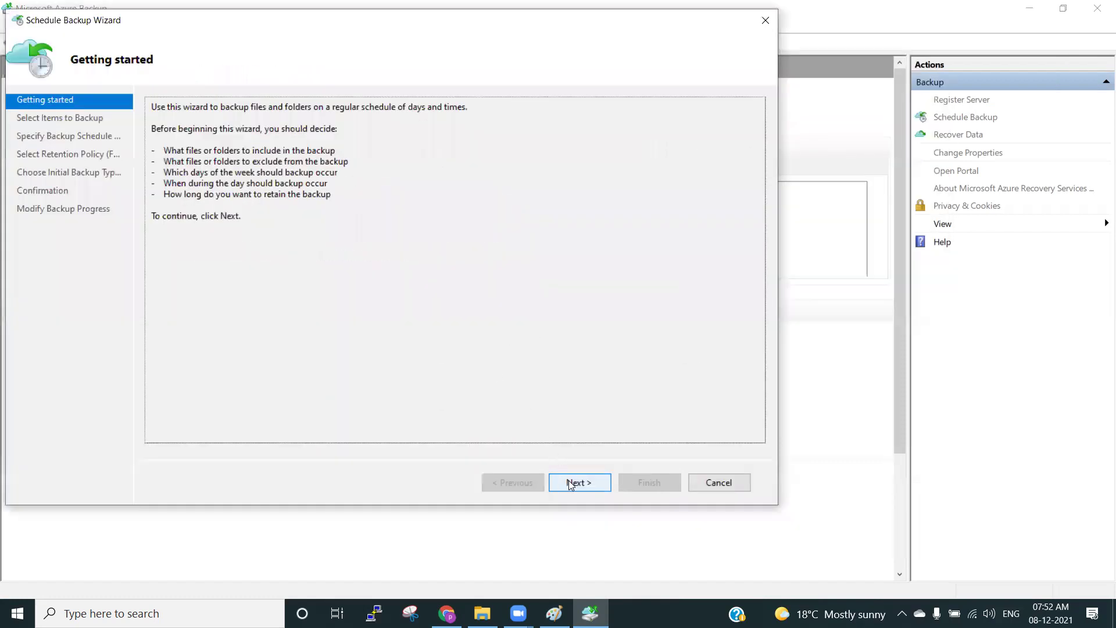
{"action": "left_click", "coordinate": [572, 483]}
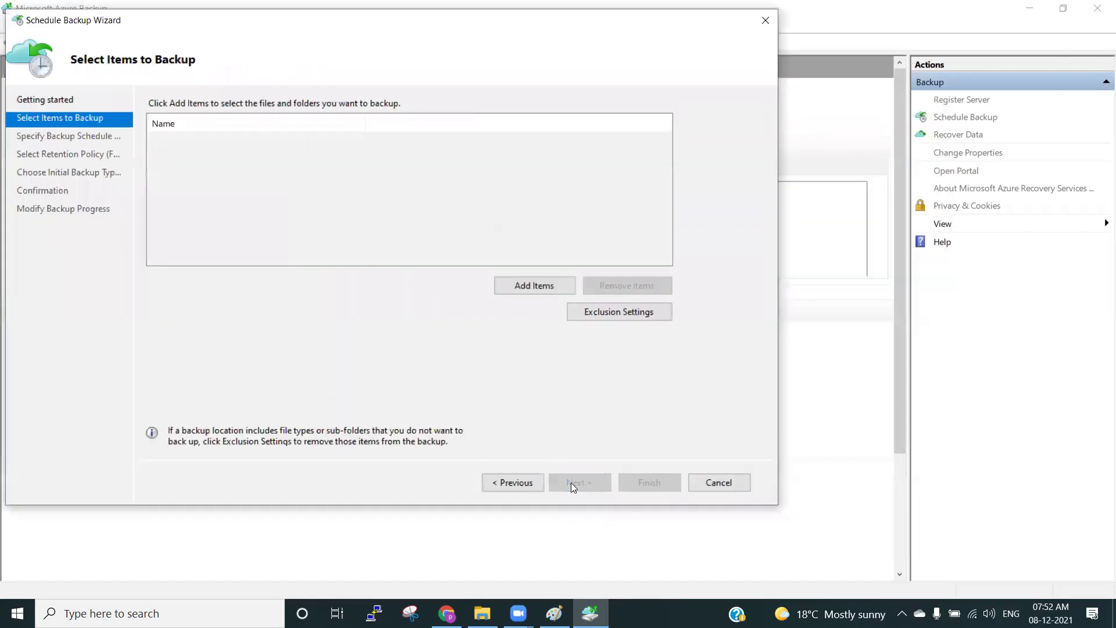
{"action": "left_click", "coordinate": [525, 286]}
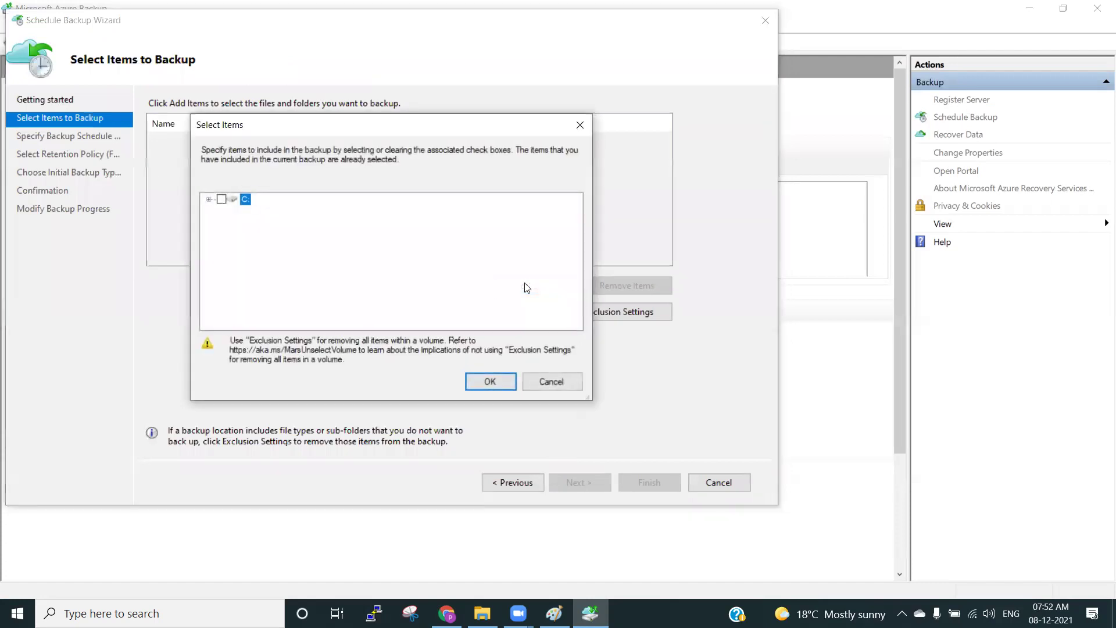
Expand drive C: in the item picker and scroll through its folders.
{"action": "left_click", "coordinate": [209, 200]}
{"action": "scroll", "coordinate": [251, 298], "scroll_direction": "down", "scroll_amount": 1}
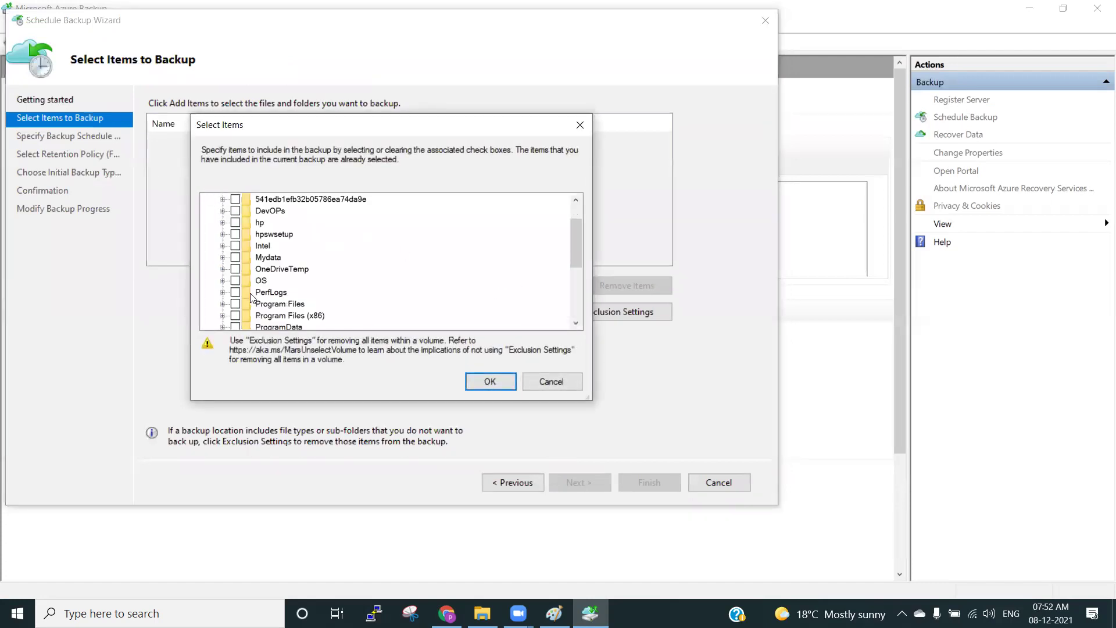
{"action": "scroll", "coordinate": [251, 297], "scroll_direction": "down", "scroll_amount": 3}
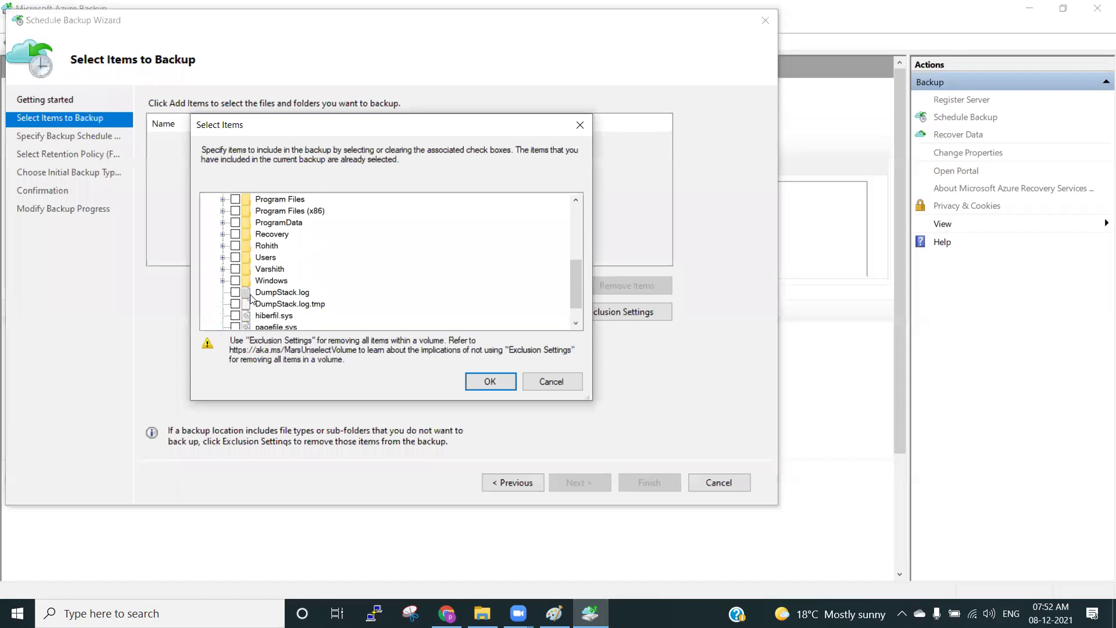
{"action": "scroll", "coordinate": [251, 298], "scroll_direction": "up", "scroll_amount": 4}
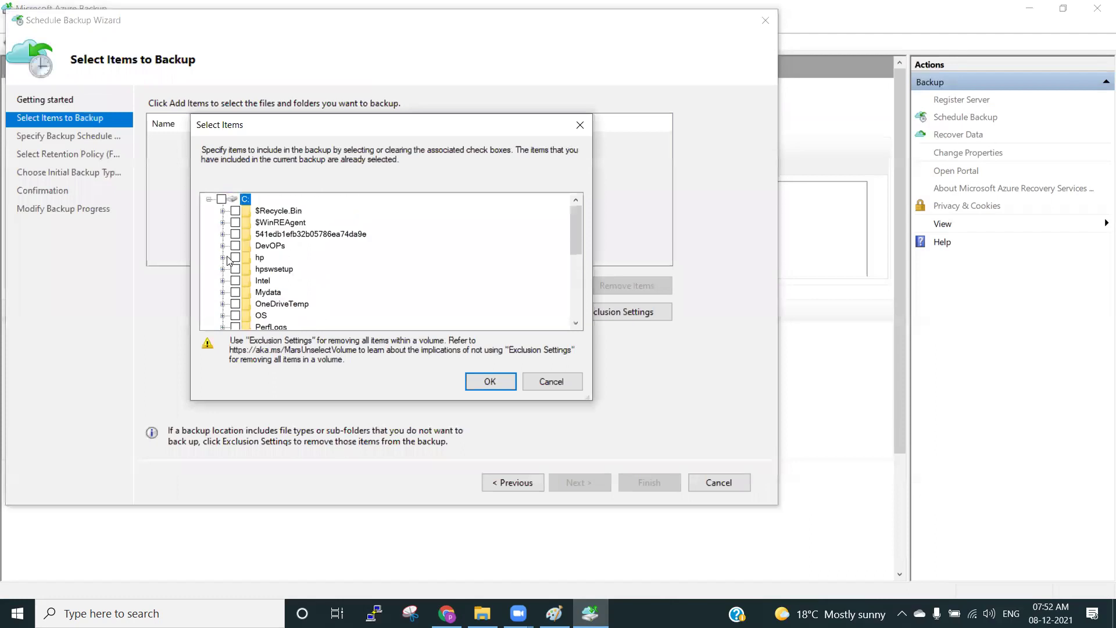
{"action": "scroll", "coordinate": [238, 286], "scroll_direction": "down", "scroll_amount": 1}
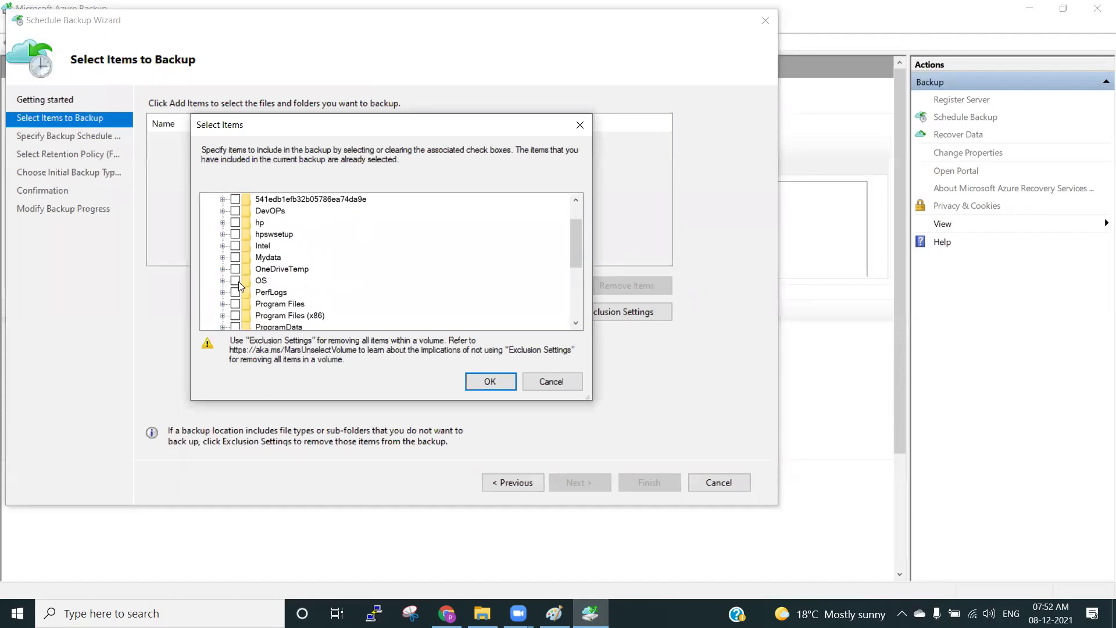
{"action": "scroll", "coordinate": [242, 289], "scroll_direction": "down", "scroll_amount": 1}
{"action": "scroll", "coordinate": [242, 289], "scroll_direction": "up", "scroll_amount": 1}
{"action": "scroll", "coordinate": [242, 276], "scroll_direction": "up", "scroll_amount": 1}
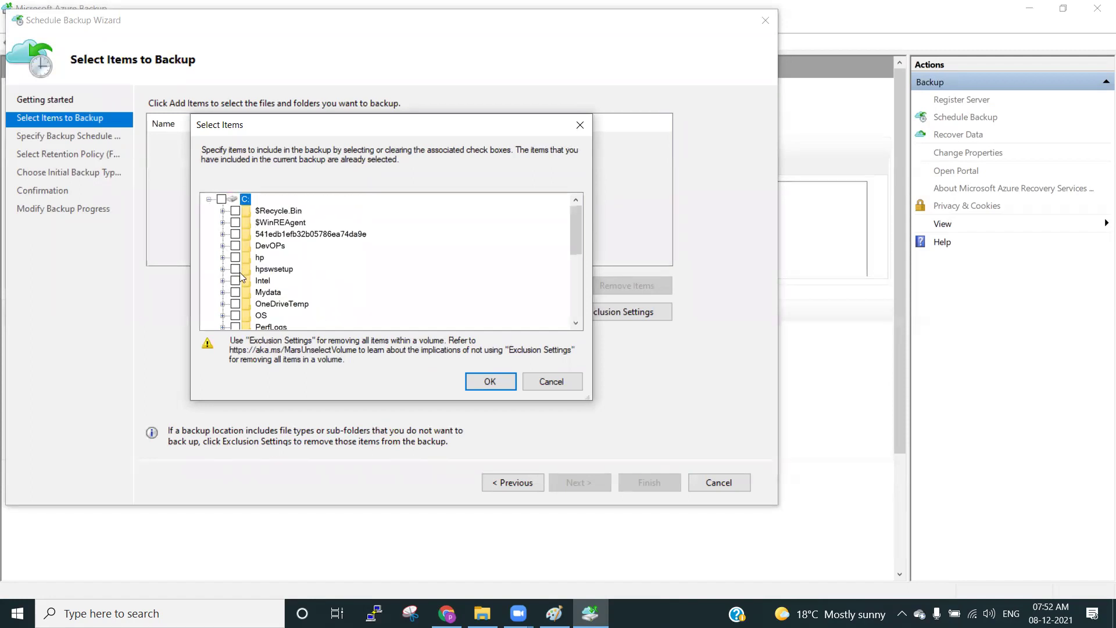
{"action": "scroll", "coordinate": [241, 277], "scroll_direction": "down", "scroll_amount": 1}
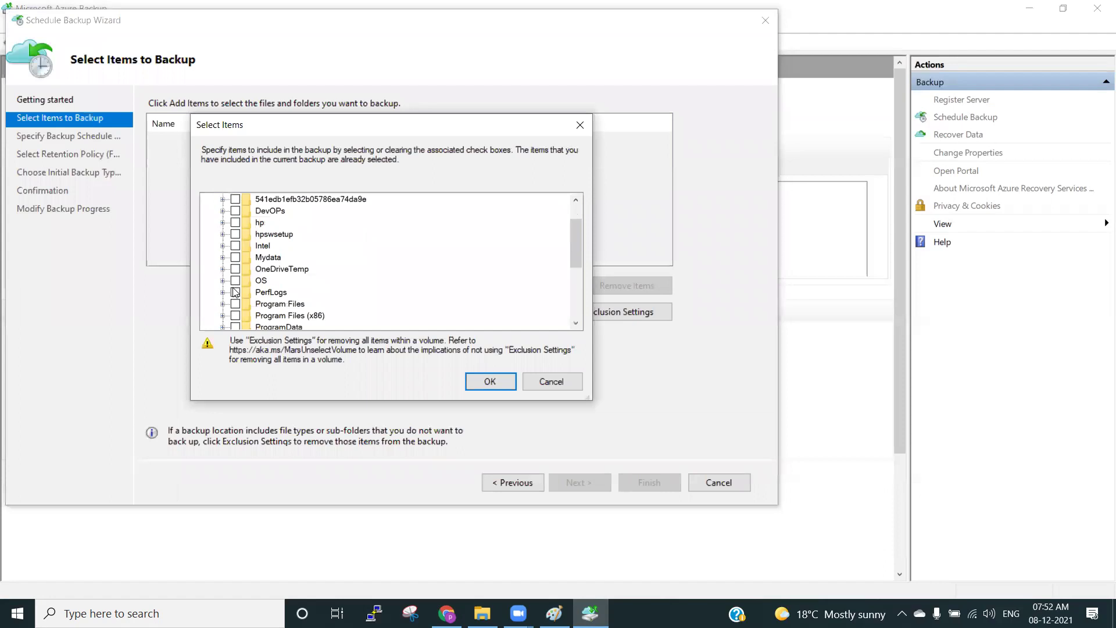
{"action": "scroll", "coordinate": [235, 293], "scroll_direction": "down", "scroll_amount": 3}
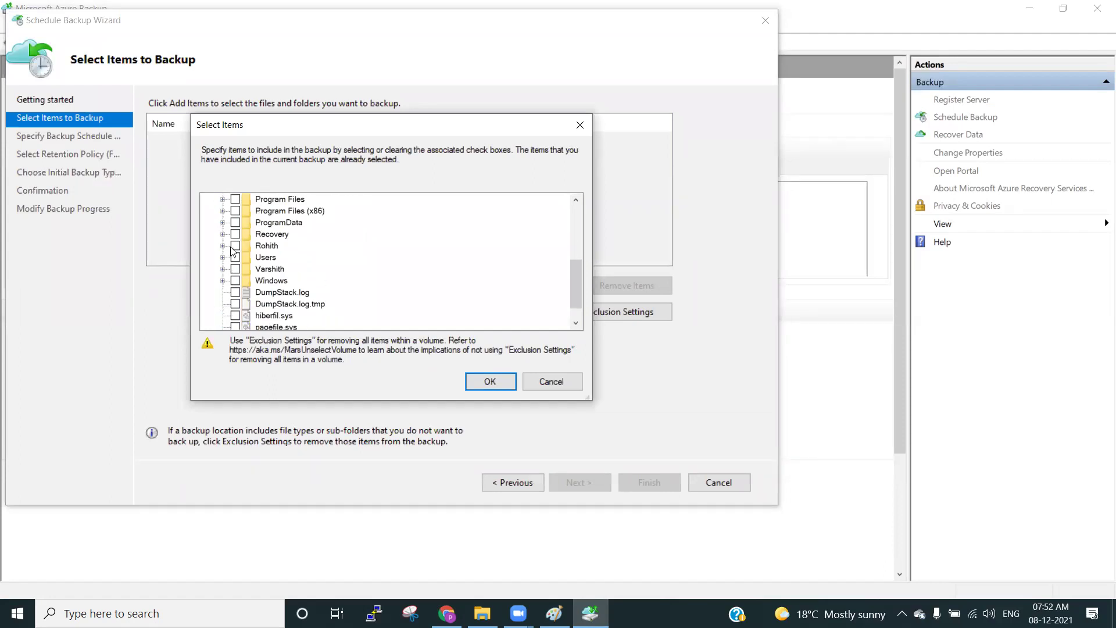
{"action": "scroll", "coordinate": [227, 245], "scroll_direction": "up", "scroll_amount": 1}
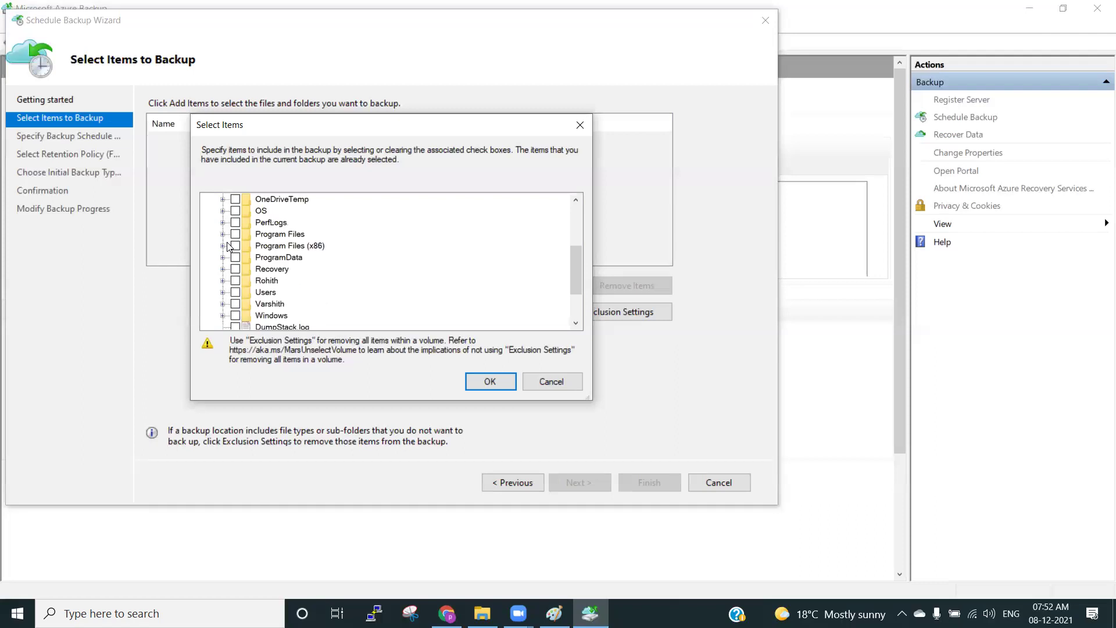
{"action": "scroll", "coordinate": [228, 245], "scroll_direction": "up", "scroll_amount": 1}
Expand and collapse the Mydata, Resumes and lapdata folders without selecting any, then switch to File Explorer.
{"action": "left_click", "coordinate": [222, 223]}
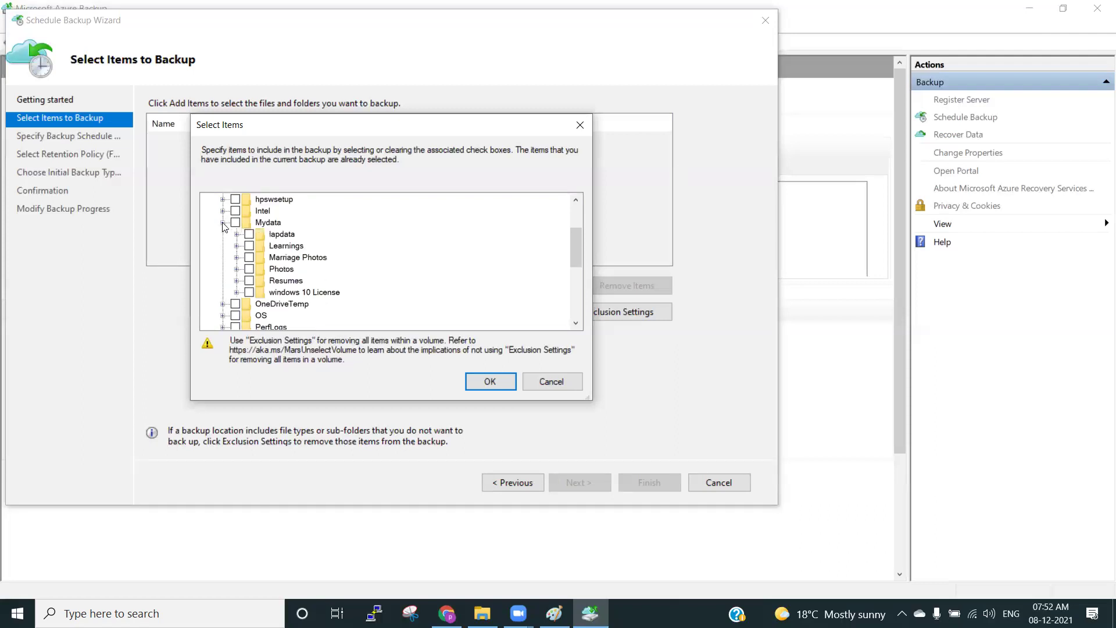
{"action": "left_click", "coordinate": [236, 280]}
{"action": "left_click", "coordinate": [237, 281]}
{"action": "left_click", "coordinate": [237, 234]}
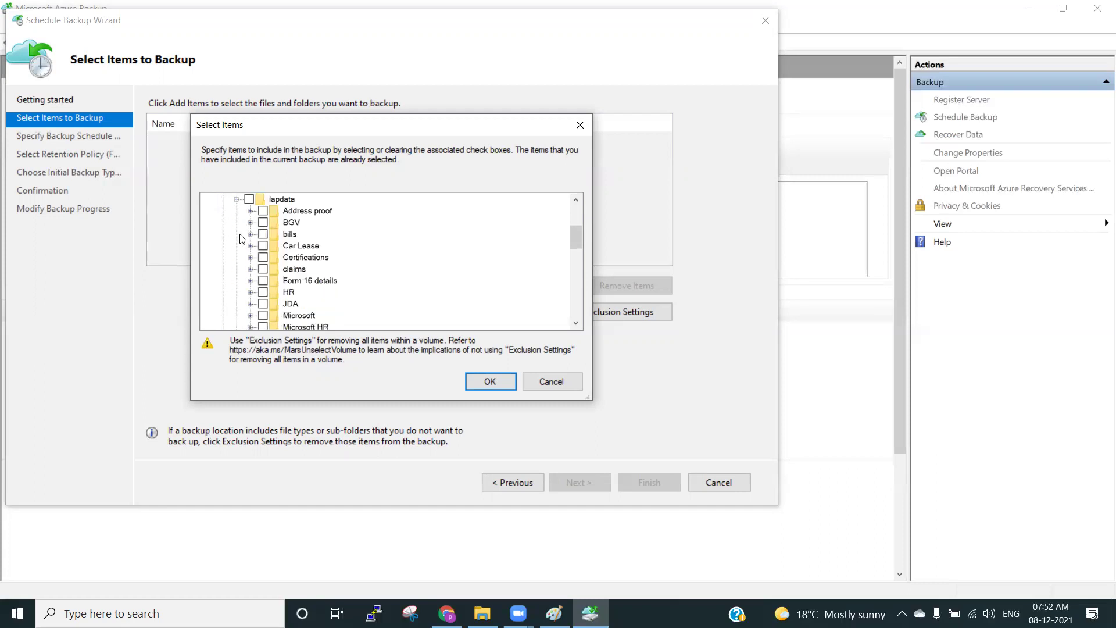
{"action": "left_click", "coordinate": [237, 199]}
{"action": "scroll", "coordinate": [255, 247], "scroll_direction": "up", "scroll_amount": 1}
{"action": "scroll", "coordinate": [256, 251], "scroll_direction": "up", "scroll_amount": 1}
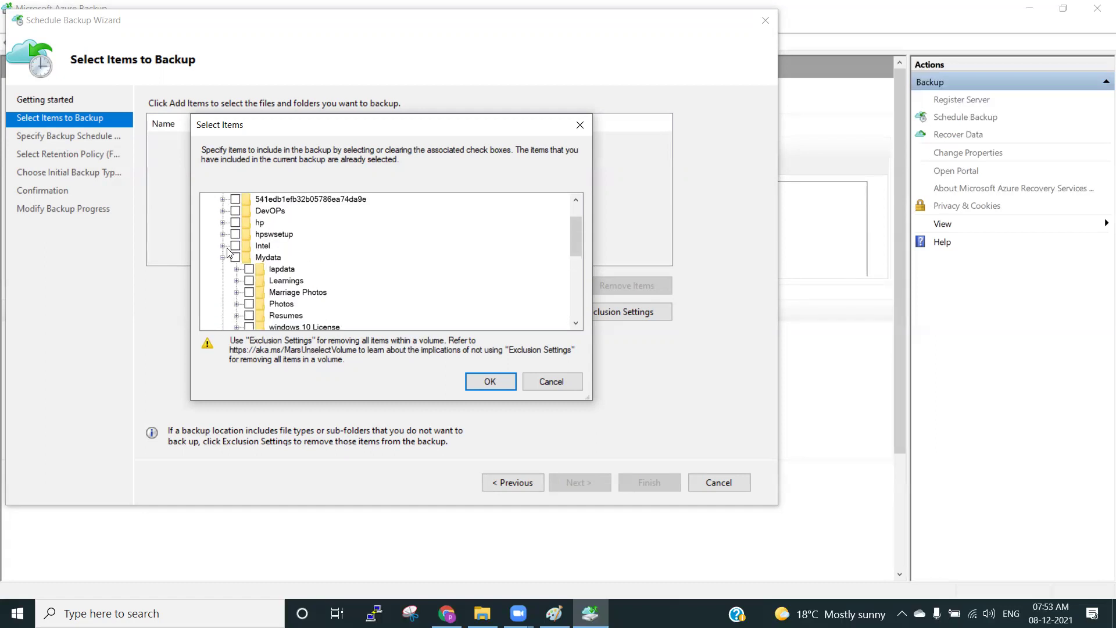
{"action": "left_click", "coordinate": [223, 256]}
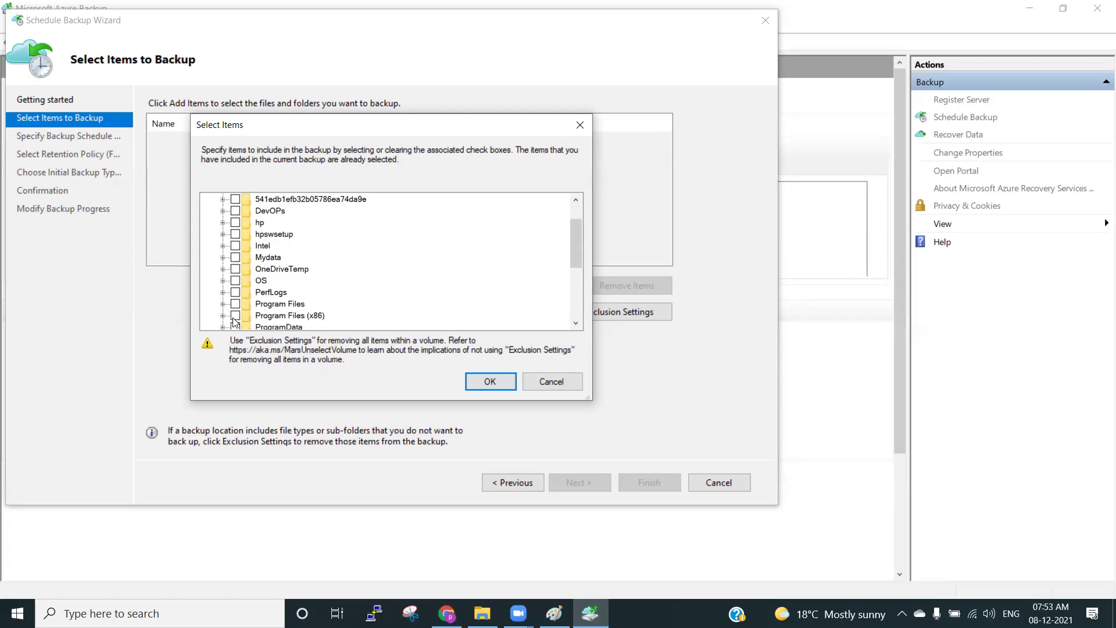
{"action": "left_click", "coordinate": [482, 614]}
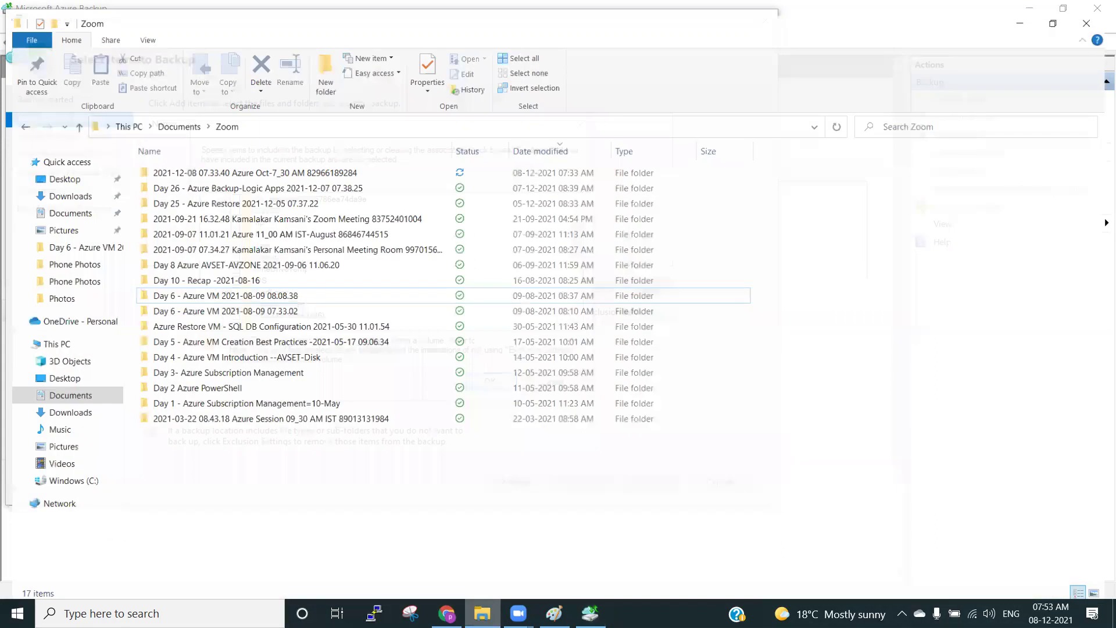
Create a new folder named test on drive C:.
{"action": "left_click", "coordinate": [54, 343]}
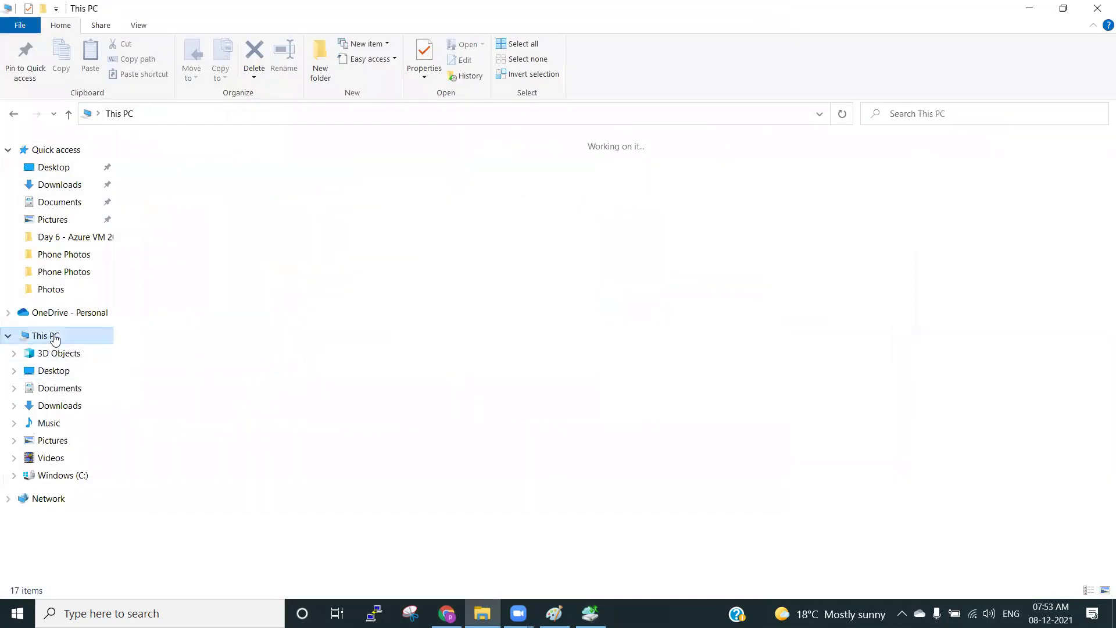
{"action": "double_click", "coordinate": [407, 277]}
{"action": "right_click", "coordinate": [319, 413]}
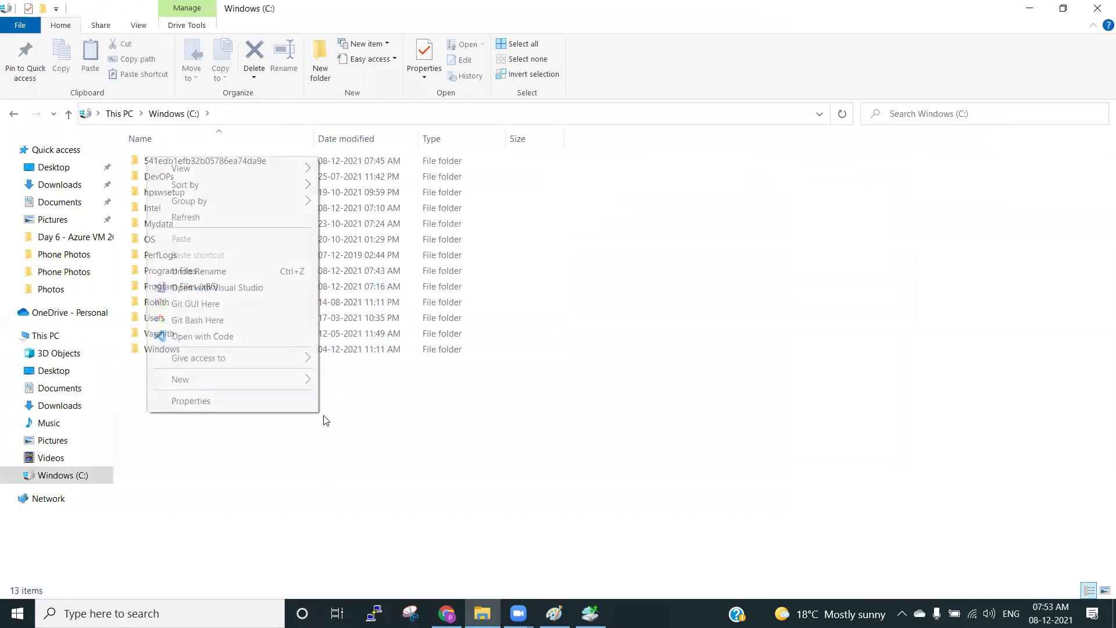
{"action": "mouse_move", "coordinate": [239, 379]}
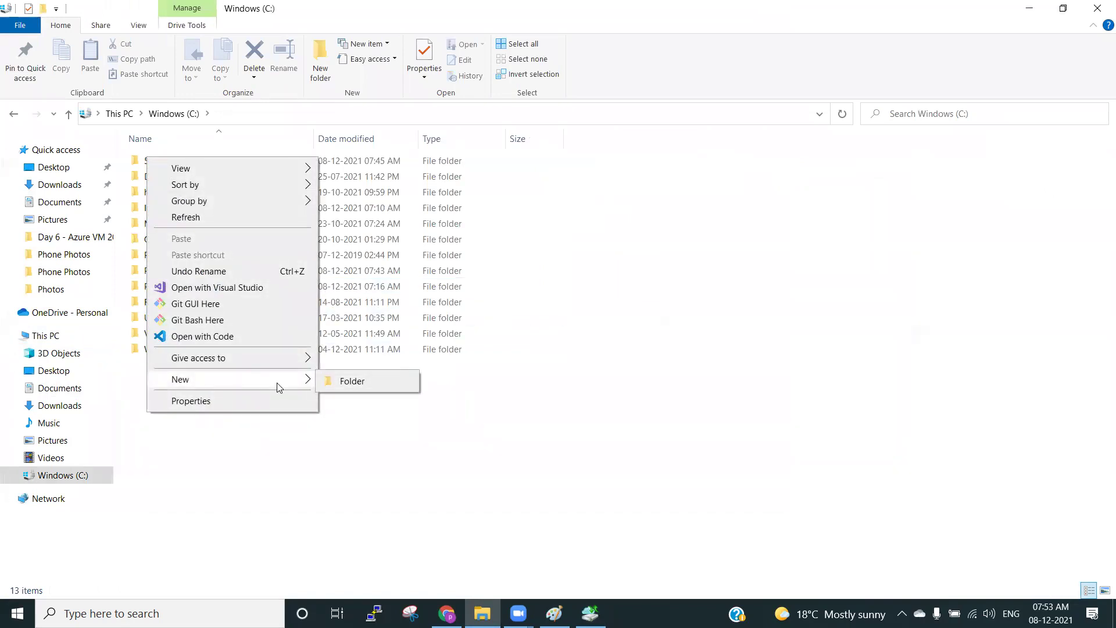
{"action": "left_click", "coordinate": [329, 383]}
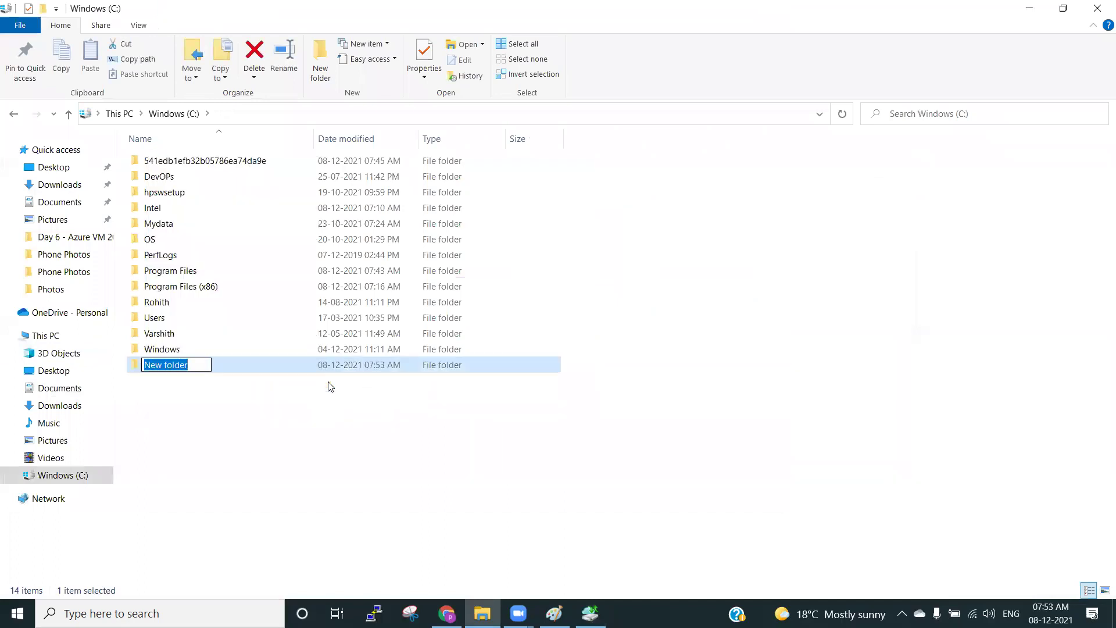
{"action": "type", "text": "tesdt"}
{"action": "key", "text": "BackSpace"}
{"action": "key", "text": "BackSpace"}
{"action": "type", "text": "s"}
{"action": "key", "text": "BackSpace"}
{"action": "type", "text": "t"}
{"action": "key", "text": "Return"}
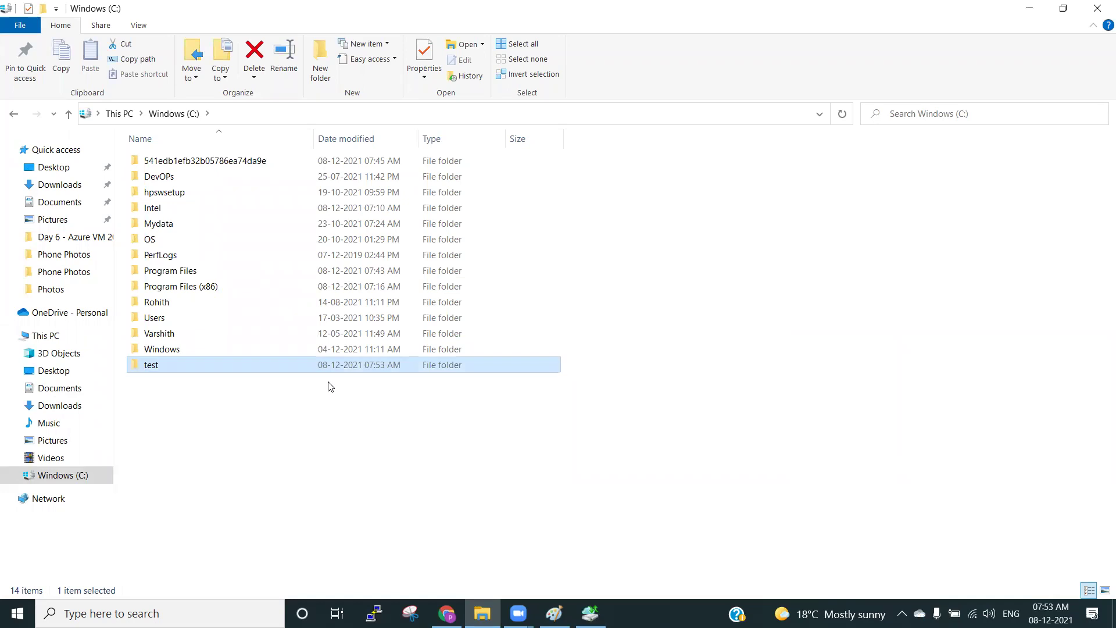
{"action": "key", "text": "Return"}
Create a text document named testdoc inside C:\test.
{"action": "right_click", "coordinate": [277, 357]}
{"action": "mouse_move", "coordinate": [191, 319]}
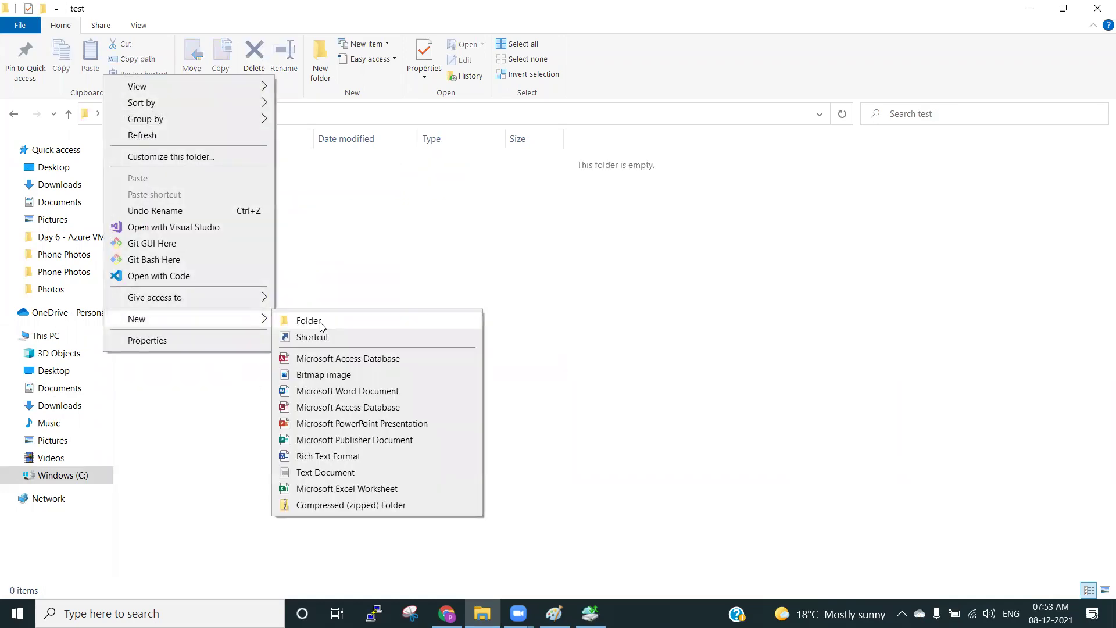
{"action": "left_click", "coordinate": [309, 475]}
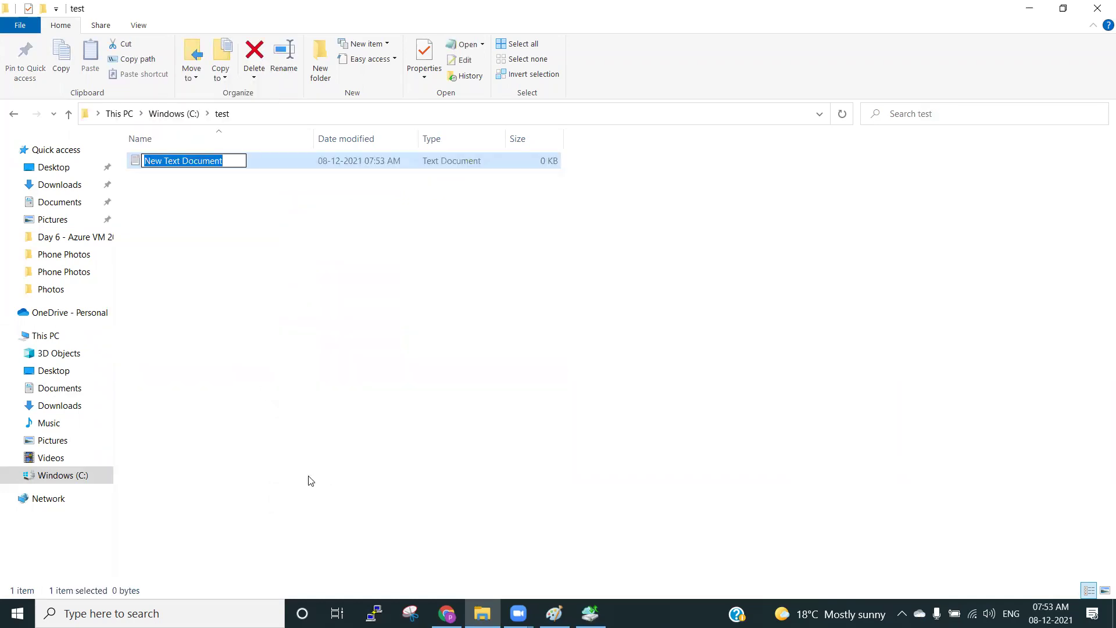
{"action": "type", "text": "testdoc"}
{"action": "key", "text": "Return"}
{"action": "left_click", "coordinate": [381, 481]}
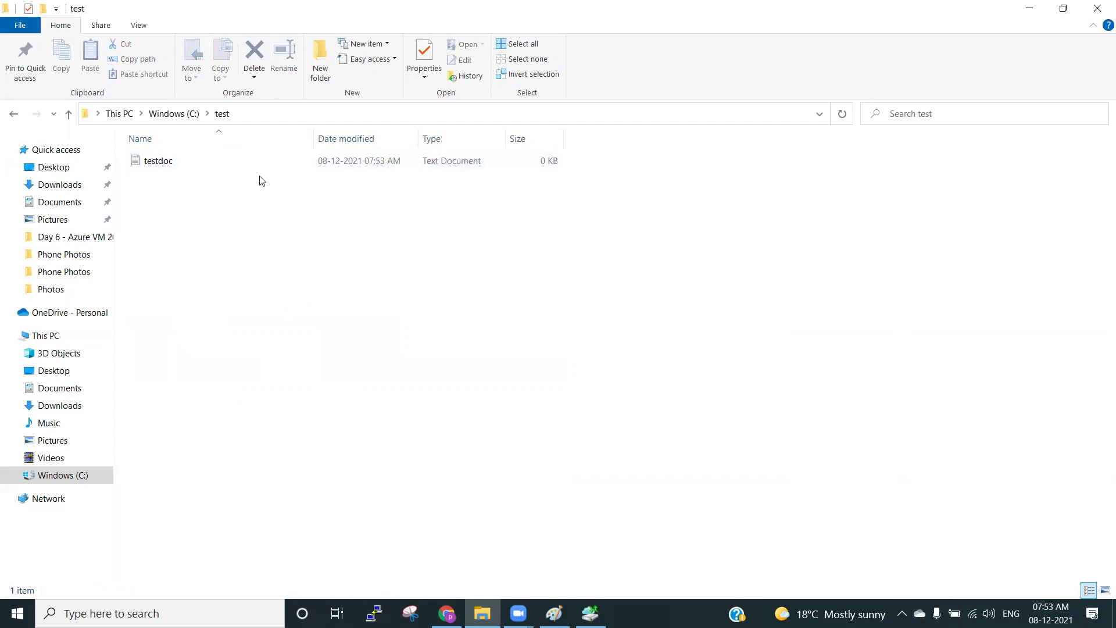
Write 'this is test' in testdoc, save it, and return to Azure Backup.
{"action": "double_click", "coordinate": [232, 163]}
{"action": "type", "text": "th"}
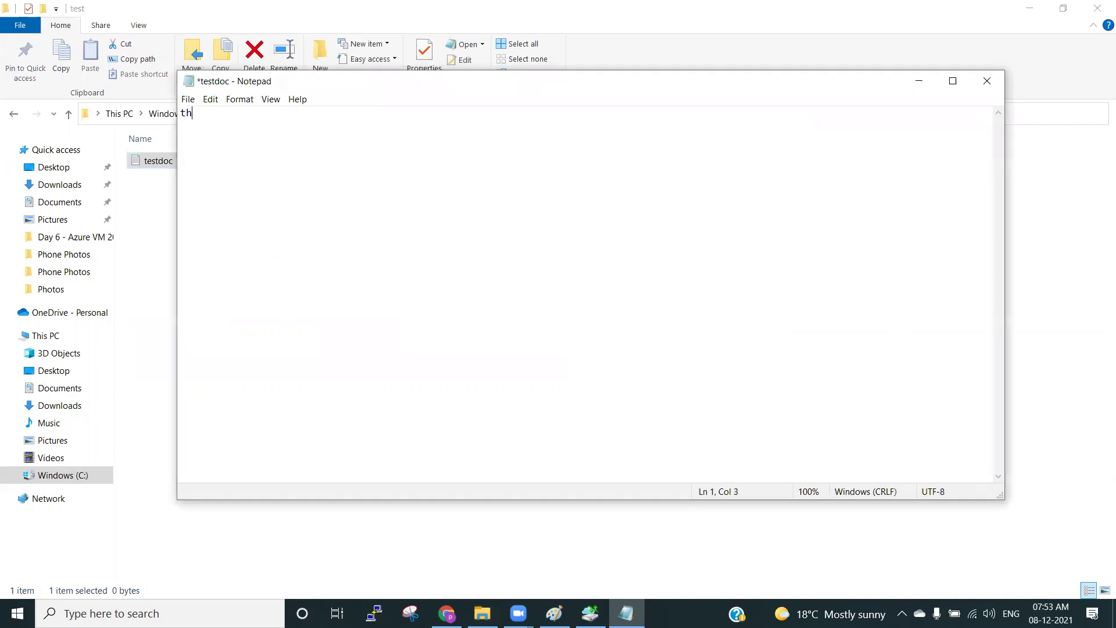
{"action": "type", "text": "est"}
{"action": "left_click", "coordinate": [987, 81]}
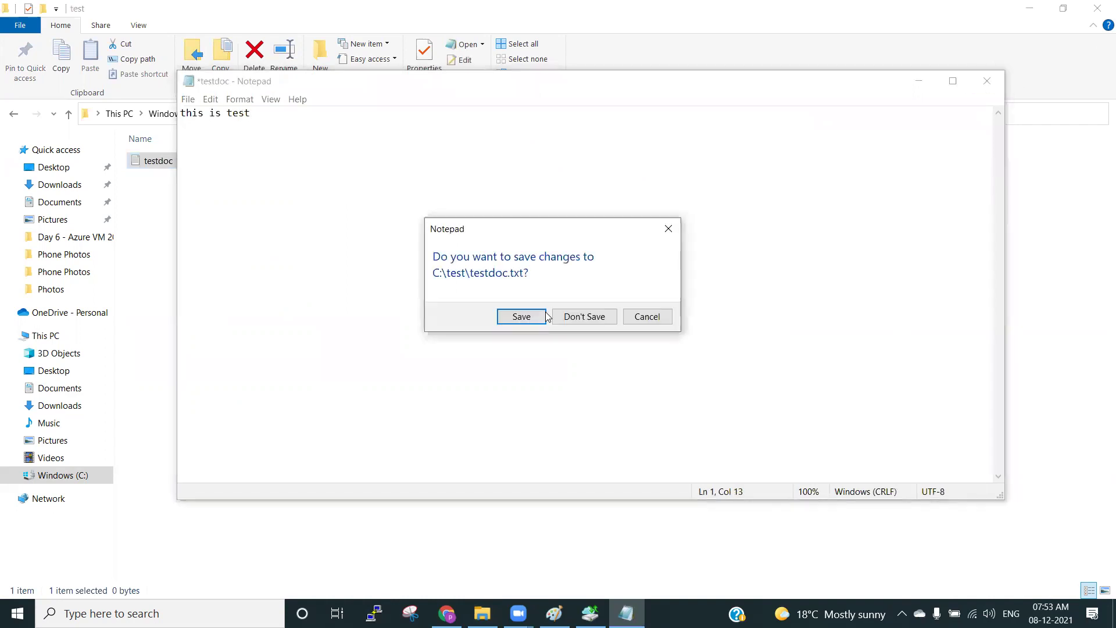
{"action": "left_click", "coordinate": [523, 316]}
{"action": "left_click", "coordinate": [591, 613]}
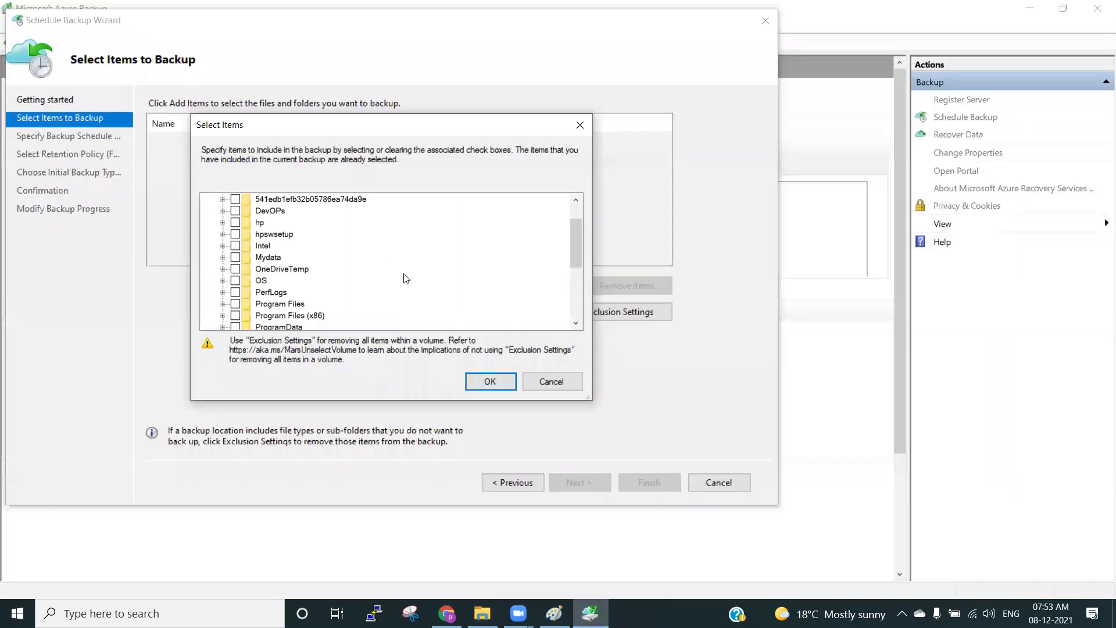
Reload the item picker, add C:\test\testdoc.txt as the backup item, and continue to scheduling.
{"action": "scroll", "coordinate": [407, 273], "scroll_direction": "down", "scroll_amount": 4}
{"action": "left_click", "coordinate": [560, 380]}
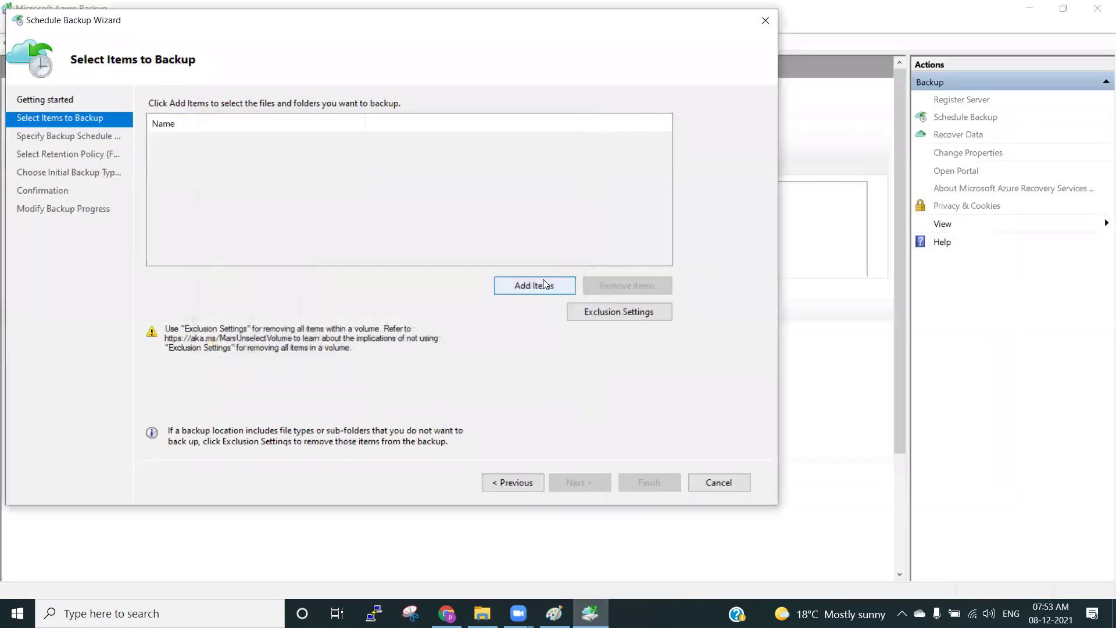
{"action": "left_click", "coordinate": [541, 280]}
{"action": "left_click", "coordinate": [210, 200]}
{"action": "scroll", "coordinate": [253, 263], "scroll_direction": "down", "scroll_amount": 5}
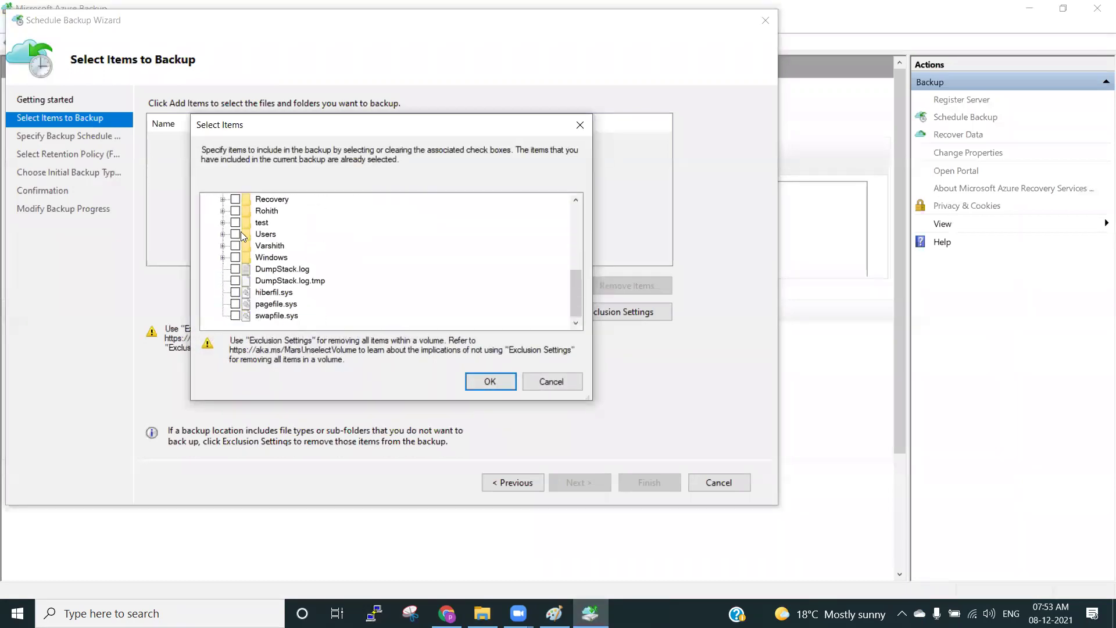
{"action": "left_click", "coordinate": [222, 222]}
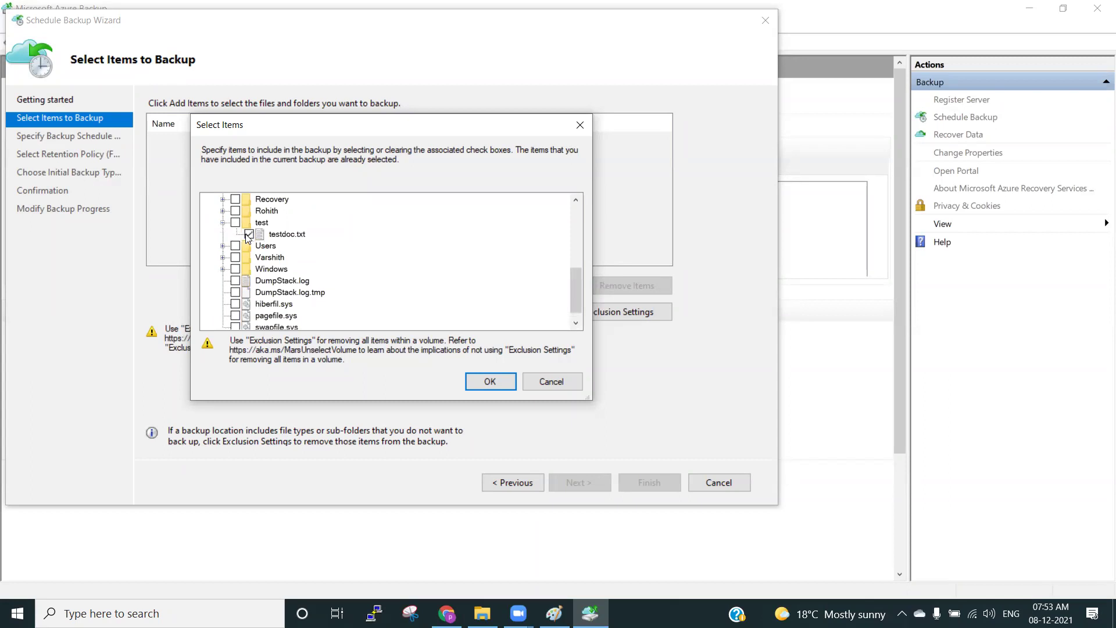
{"action": "left_click", "coordinate": [490, 382]}
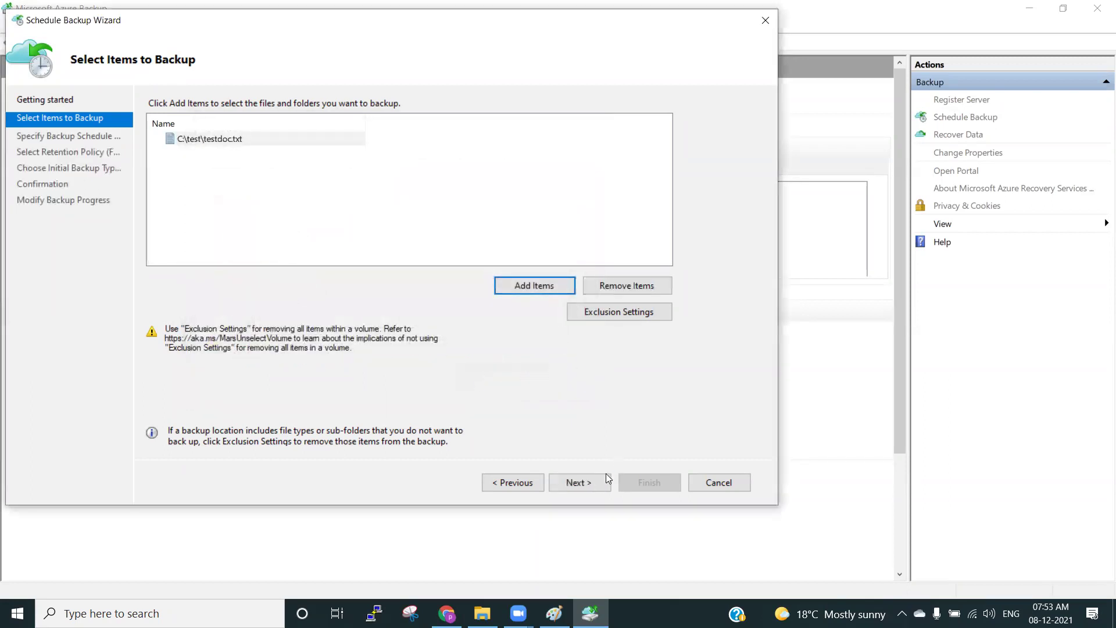
{"action": "left_click", "coordinate": [585, 483]}
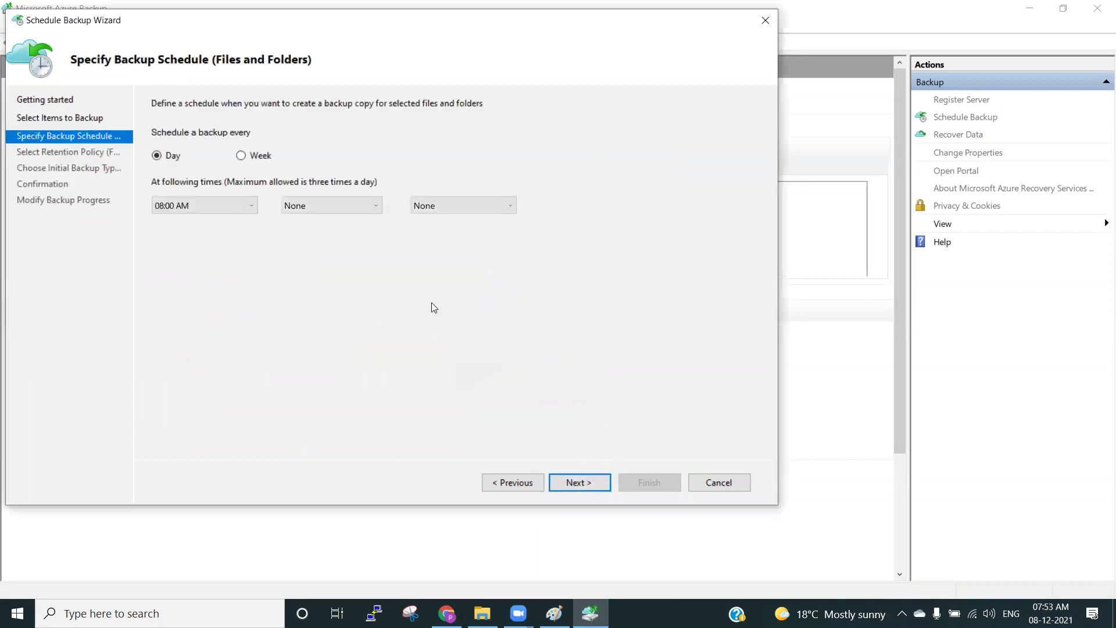
Schedule backups daily at 08:00 AM with no second backup time.
{"action": "left_click", "coordinate": [241, 156]}
{"action": "left_click", "coordinate": [173, 158]}
{"action": "left_click", "coordinate": [329, 214]}
{"action": "left_click", "coordinate": [424, 254]}
{"action": "left_click", "coordinate": [577, 482]}
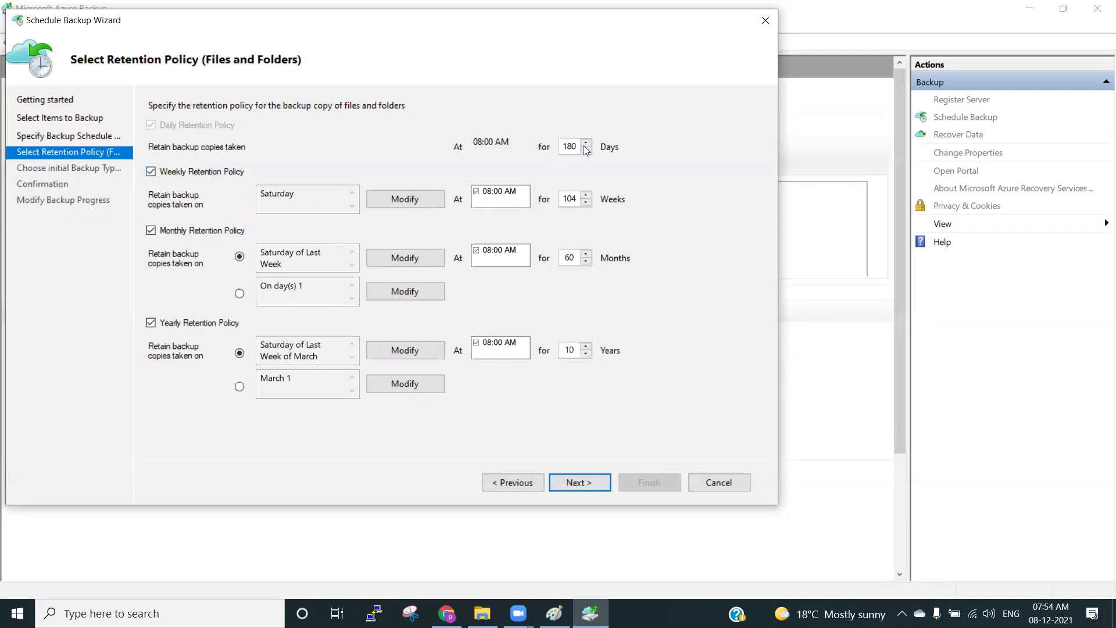
Keep daily recovery points for 30 days and turn off weekly, monthly and yearly retention.
{"action": "double_click", "coordinate": [572, 145]}
{"action": "type", "text": "30"}
{"action": "left_click", "coordinate": [151, 172]}
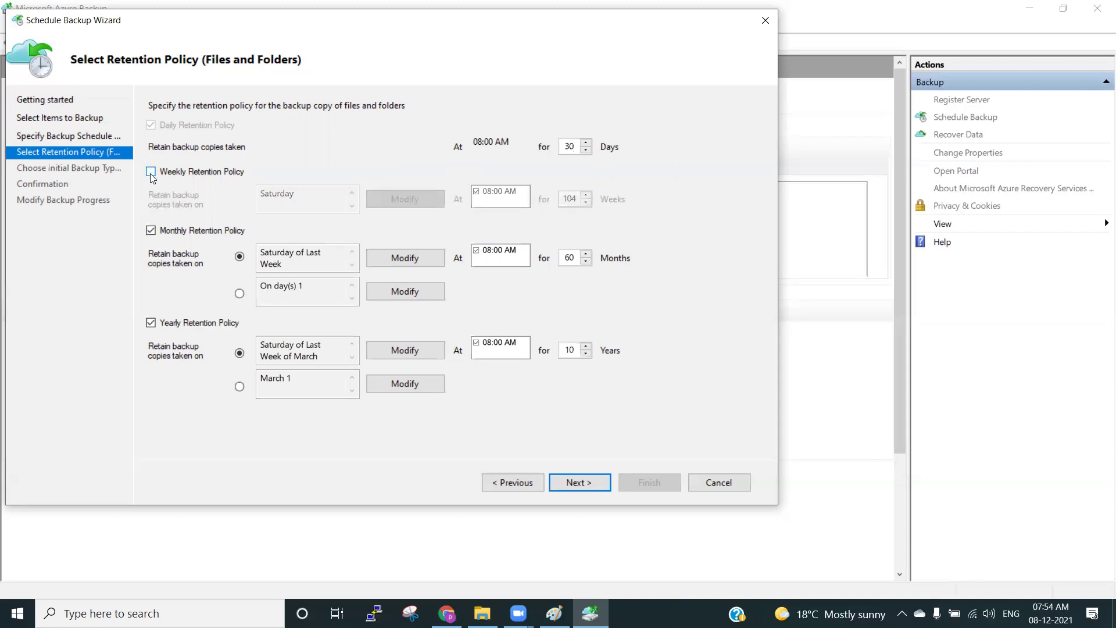
{"action": "left_click", "coordinate": [151, 231]}
{"action": "left_click", "coordinate": [151, 323]}
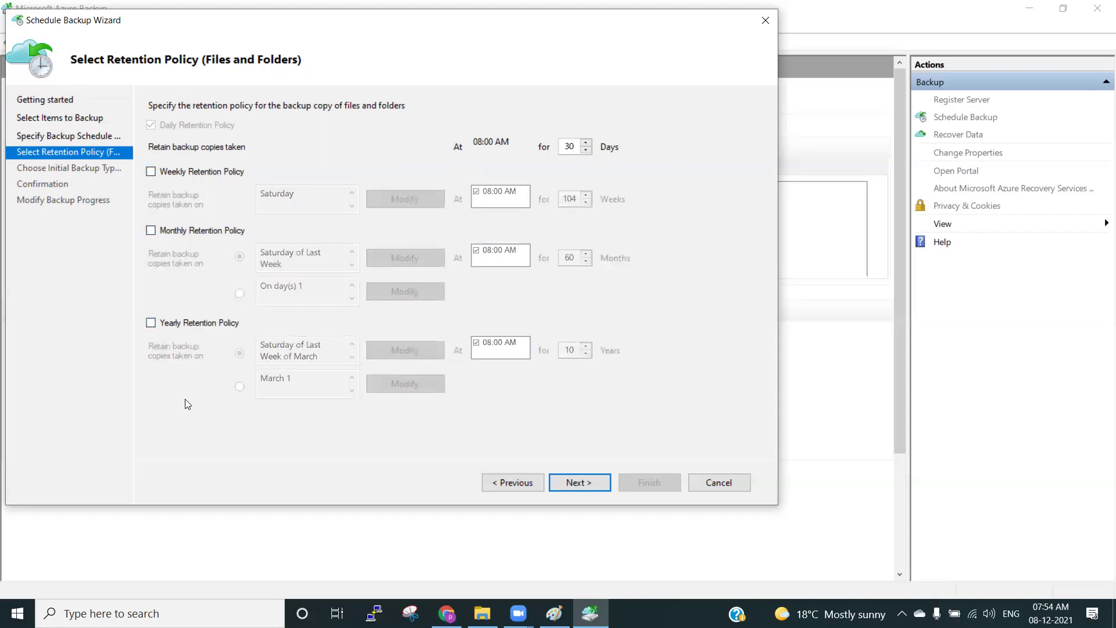
{"action": "left_click", "coordinate": [565, 484]}
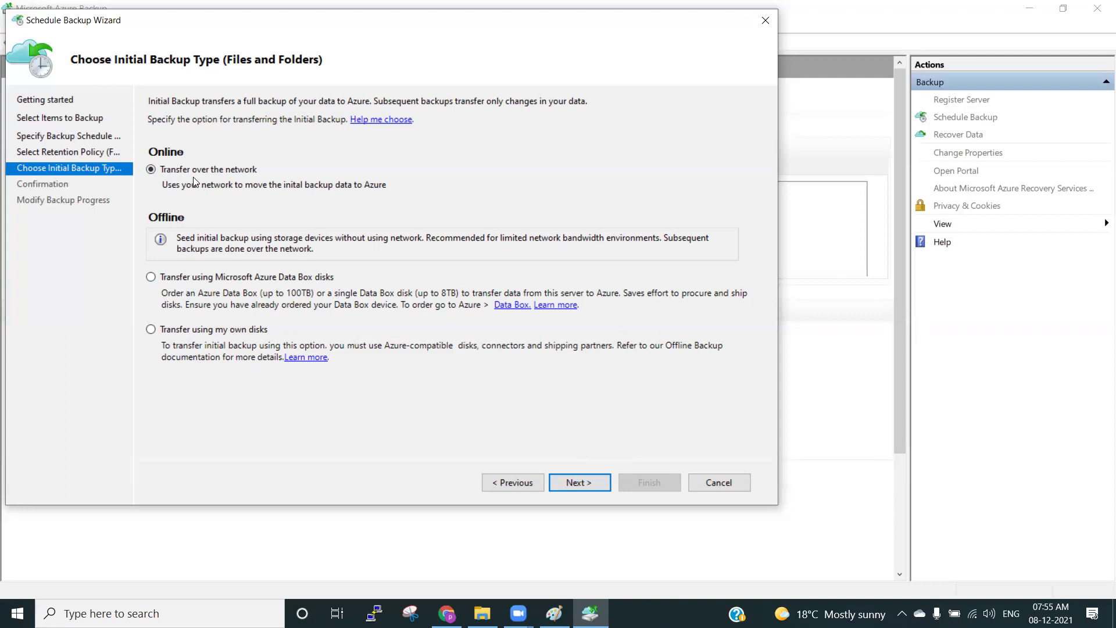
Keep network transfer, finish the wizard to create the schedule, and switch to File Explorer.
{"action": "left_click", "coordinate": [576, 483]}
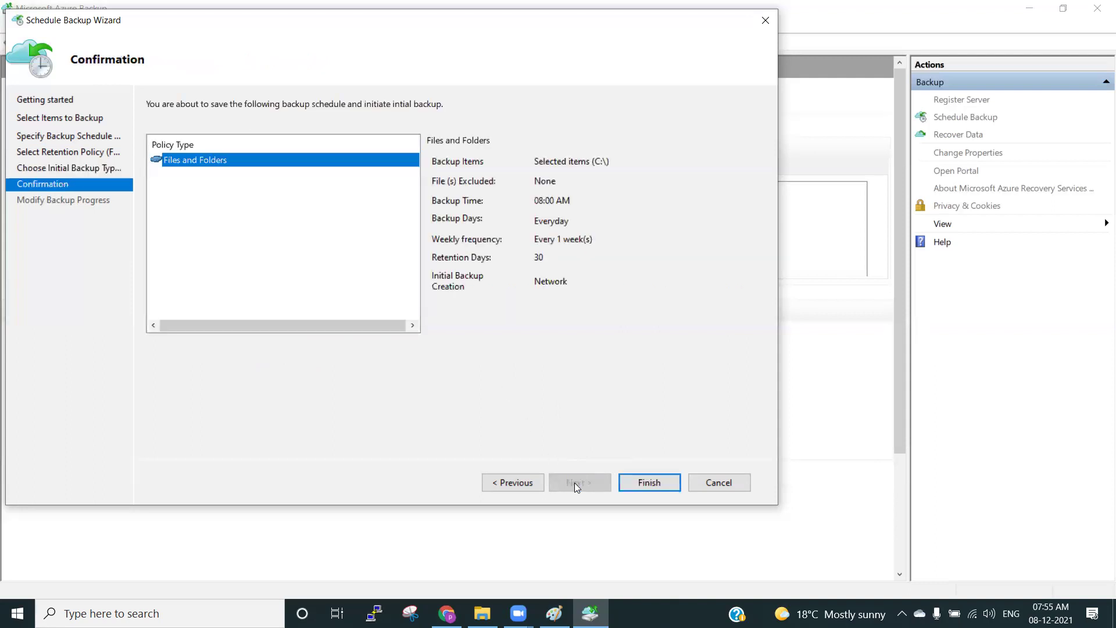
{"action": "left_click", "coordinate": [650, 483]}
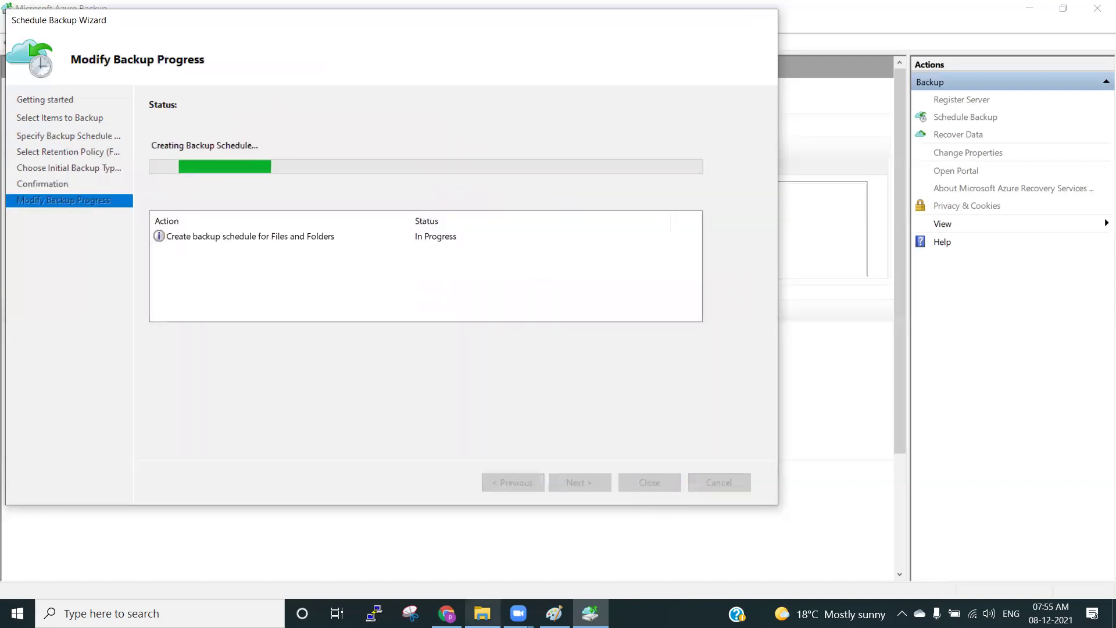
{"action": "left_click", "coordinate": [483, 614]}
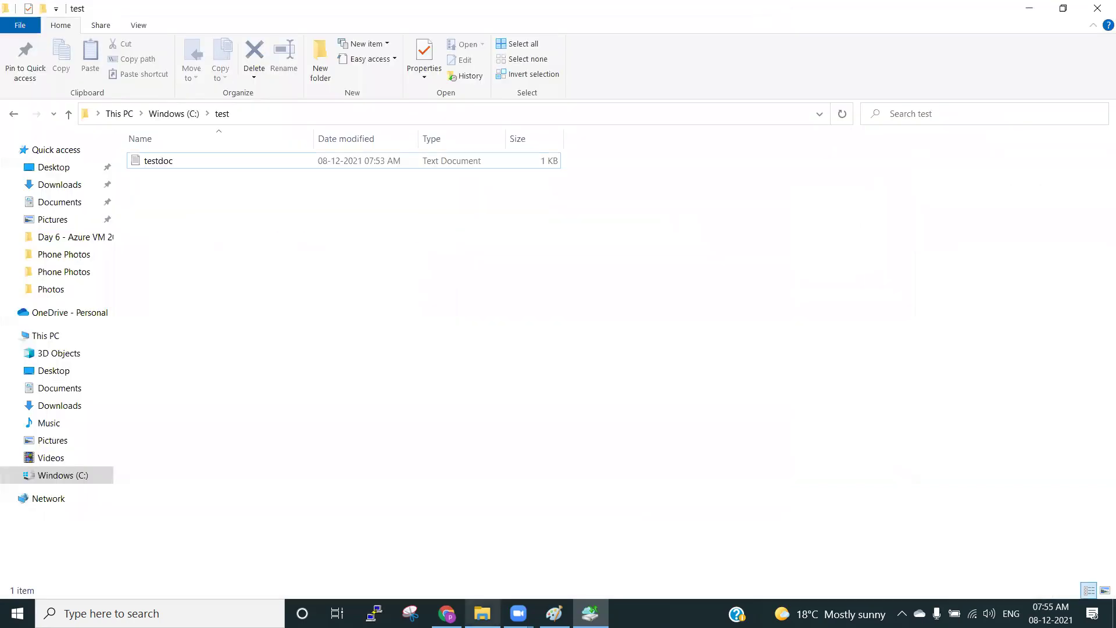
Navigate to C:\Program Files\Microsoft Azure Recovery Services Agent.
{"action": "left_click", "coordinate": [57, 337]}
{"action": "double_click", "coordinate": [400, 275]}
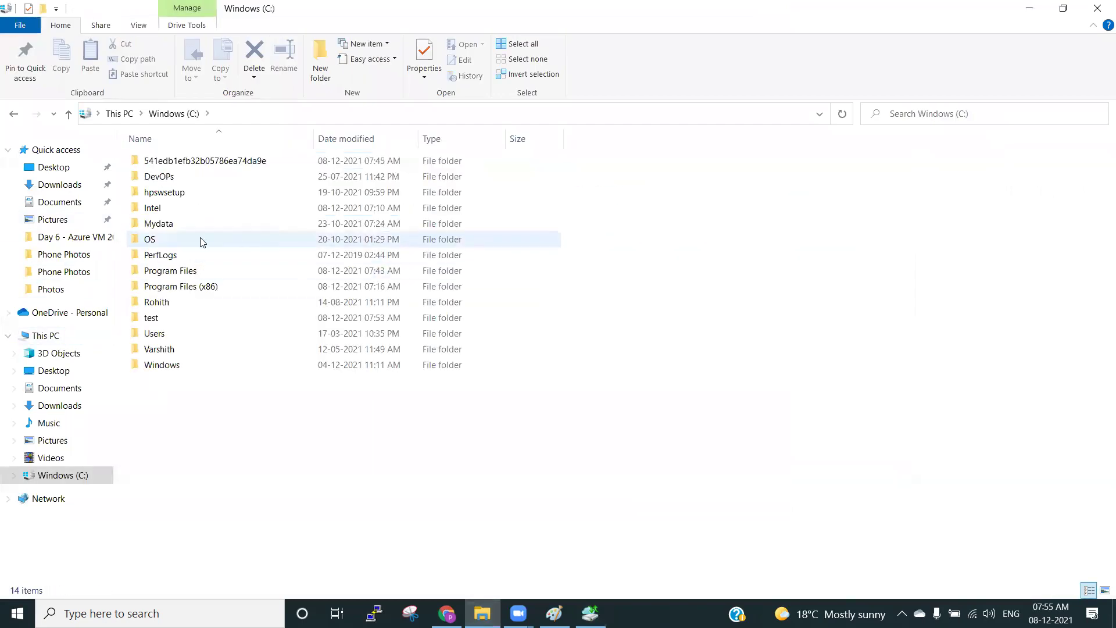
{"action": "double_click", "coordinate": [193, 271]}
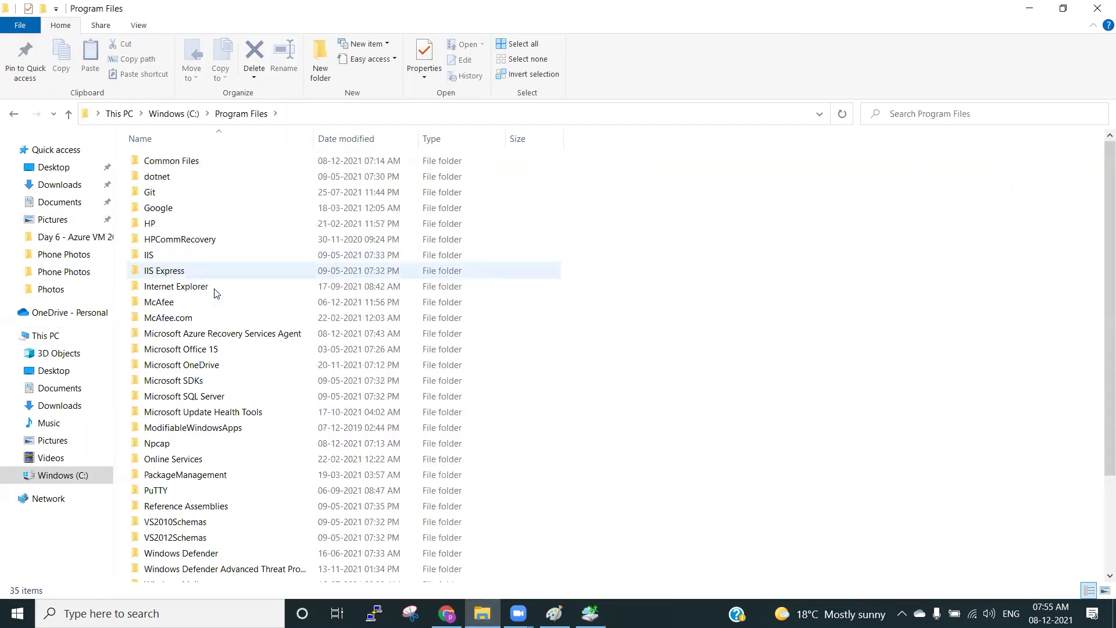
{"action": "double_click", "coordinate": [239, 334]}
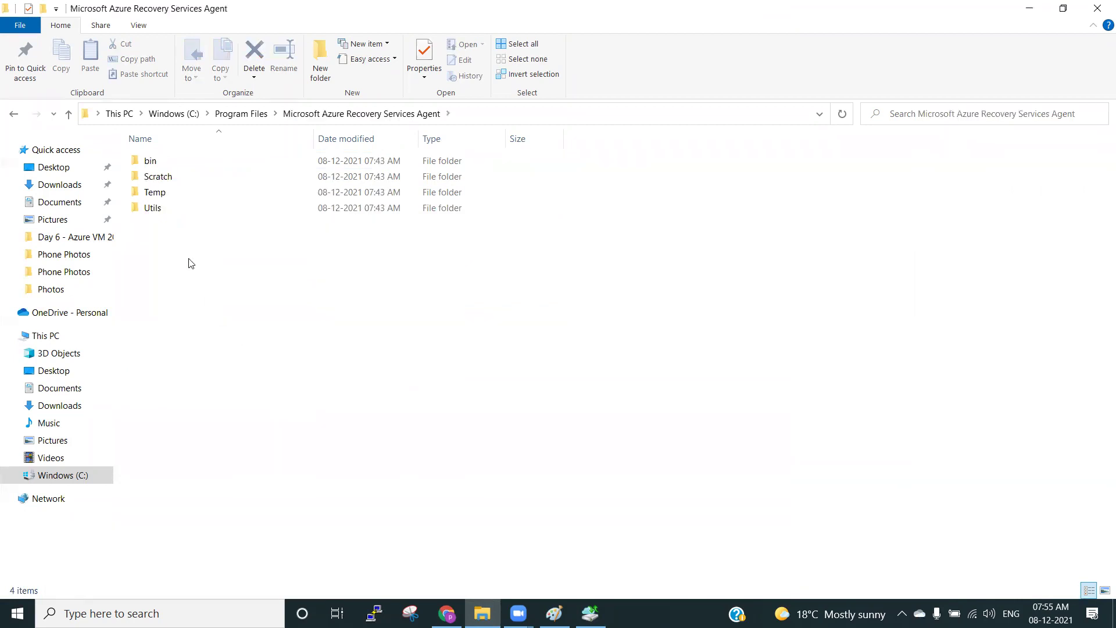
Look through the agent's Scratch, Temp, Utils and bin folders, then return to Azure Backup.
{"action": "left_click", "coordinate": [172, 181]}
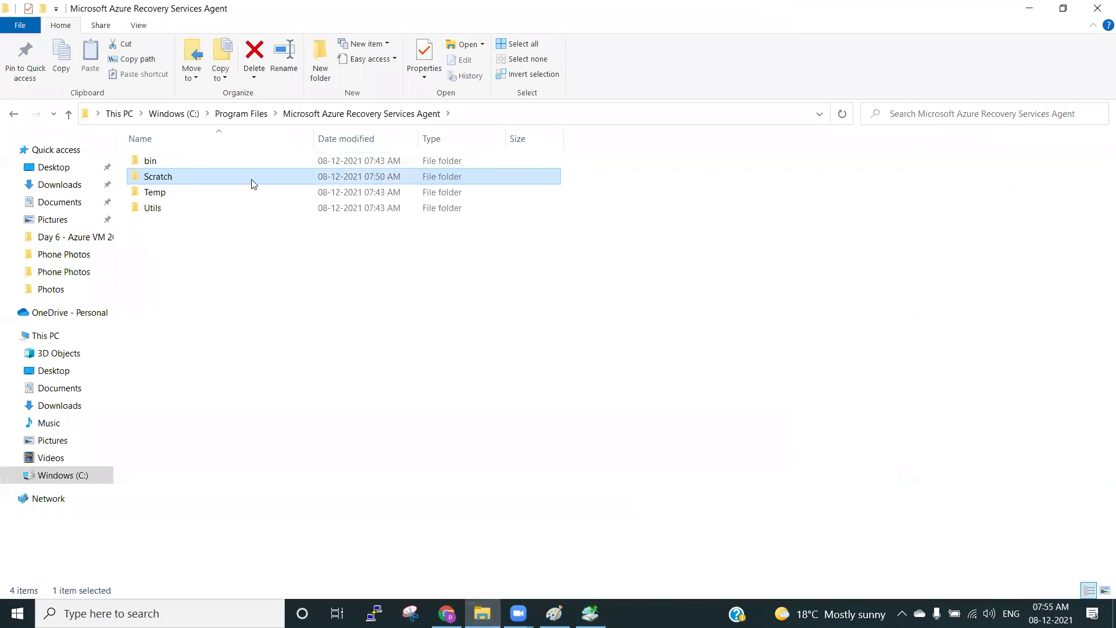
{"action": "left_click", "coordinate": [318, 302]}
{"action": "left_click", "coordinate": [318, 178]}
{"action": "left_click", "coordinate": [190, 204]}
{"action": "left_click", "coordinate": [178, 192]}
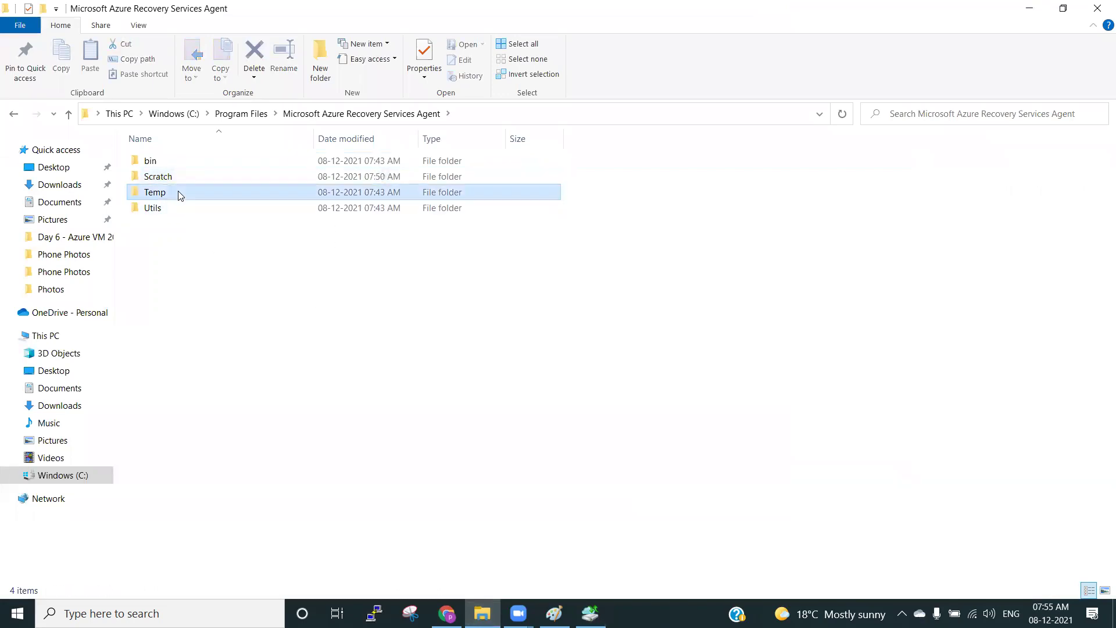
{"action": "double_click", "coordinate": [165, 209]}
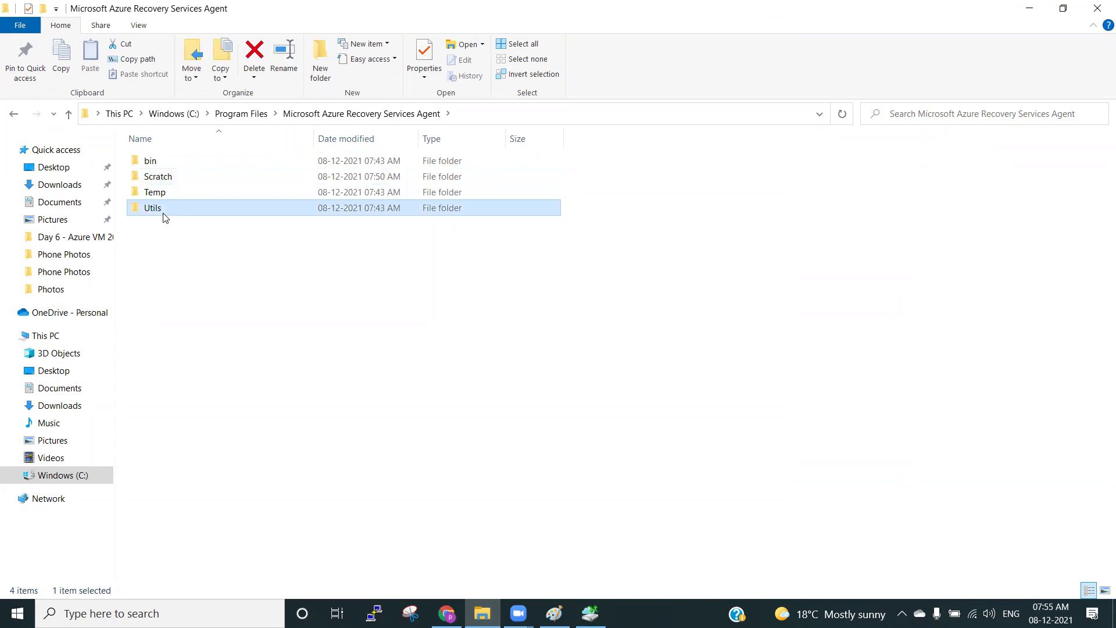
{"action": "left_click", "coordinate": [334, 118]}
{"action": "left_click", "coordinate": [156, 178]}
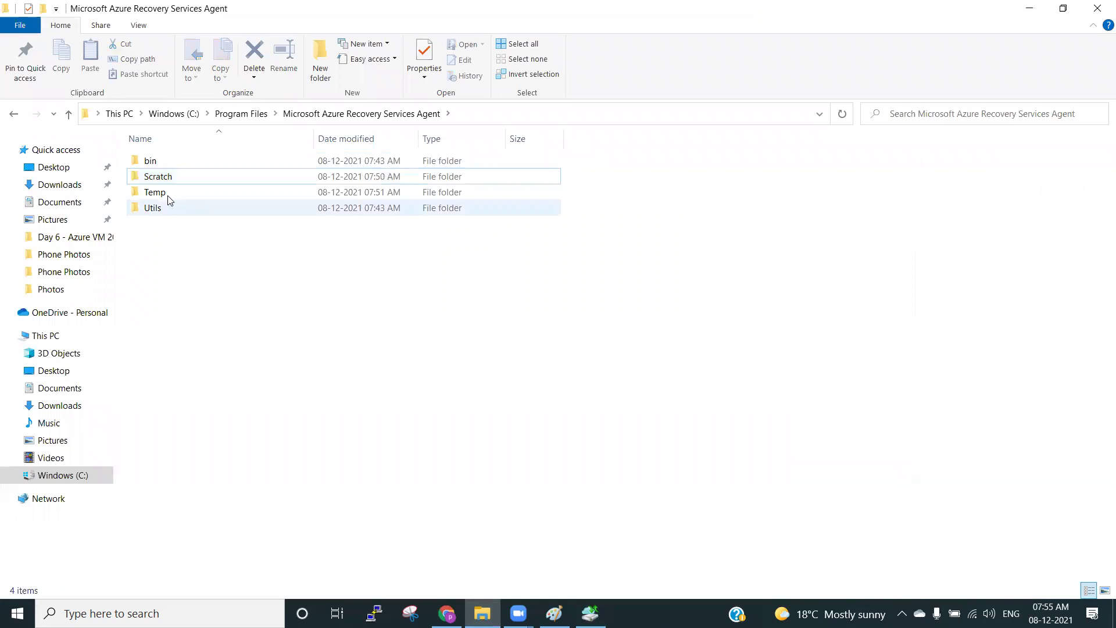
{"action": "double_click", "coordinate": [152, 162]}
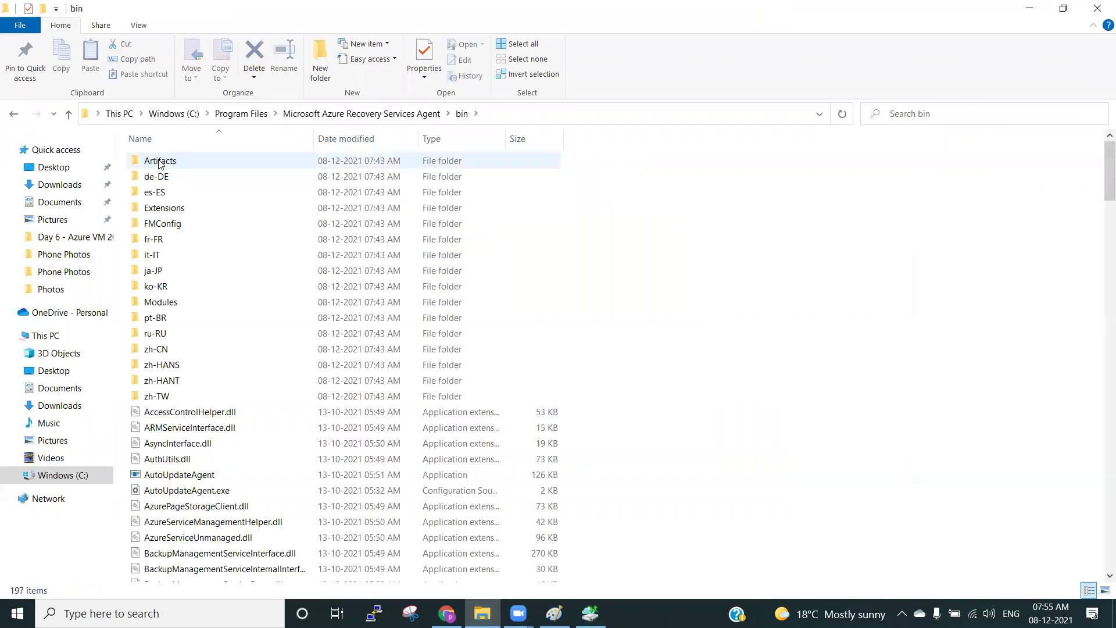
{"action": "left_click", "coordinate": [379, 116]}
{"action": "left_click", "coordinate": [153, 208]}
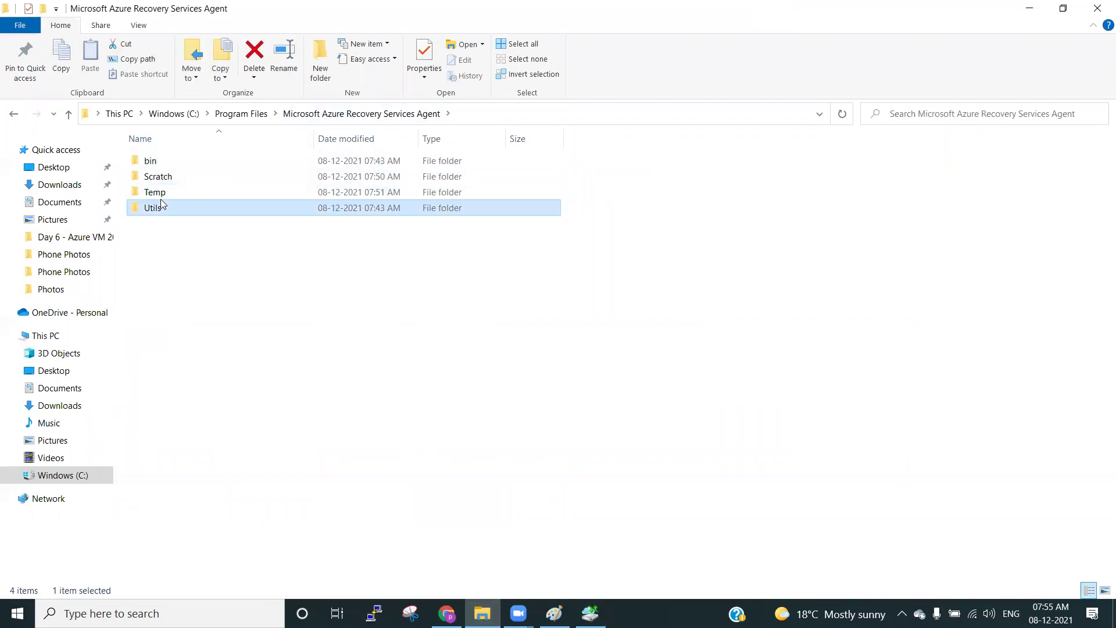
{"action": "left_click", "coordinate": [156, 195]}
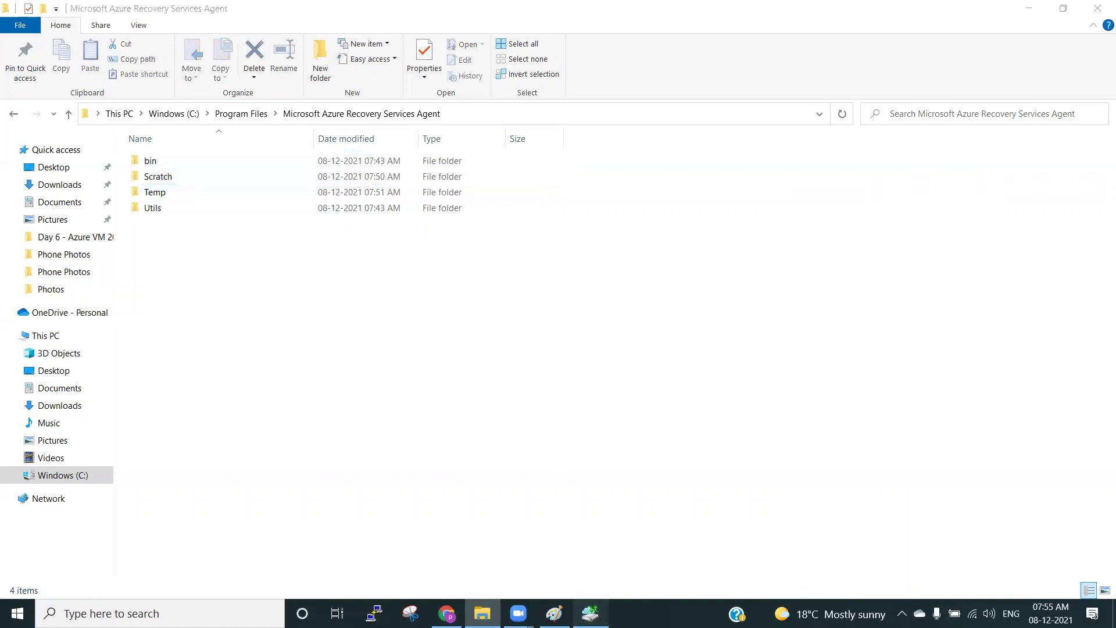
{"action": "left_click", "coordinate": [590, 613]}
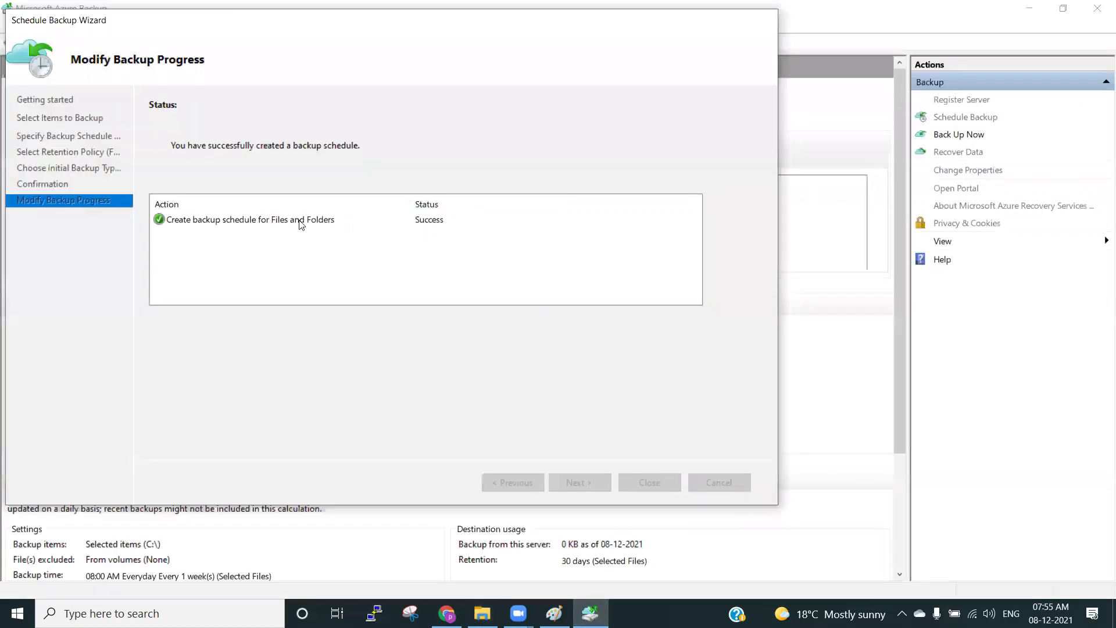
Move the wizard aside, select the schedule success entry, and open Task Manager.
{"action": "left_click_drag", "start_coordinate": [323, 28], "coordinate": [419, 106]}
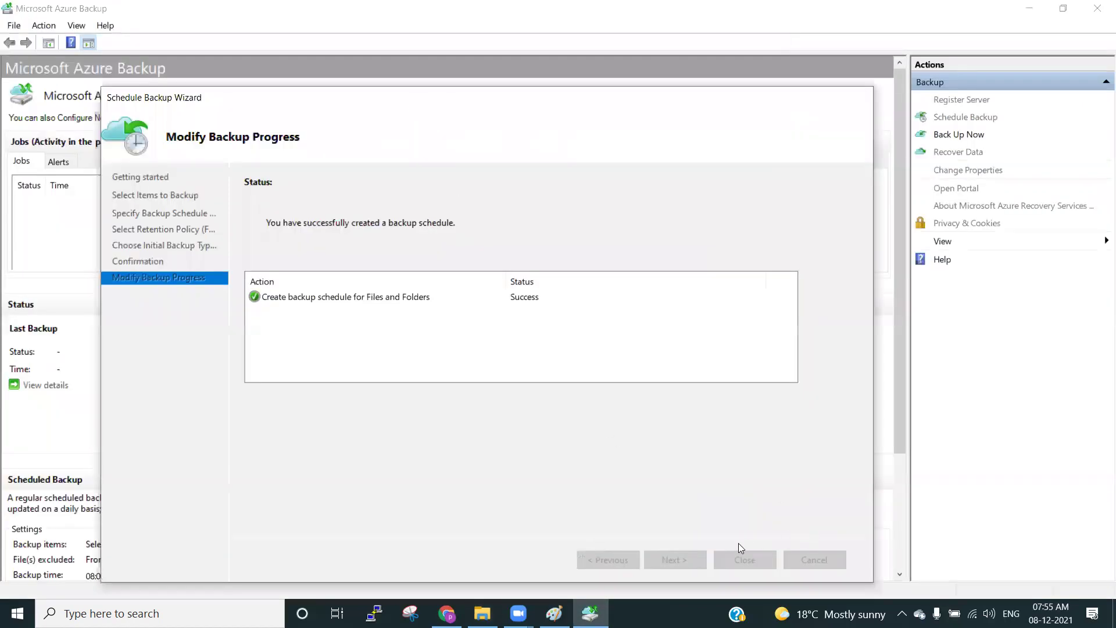
{"action": "left_click", "coordinate": [356, 297]}
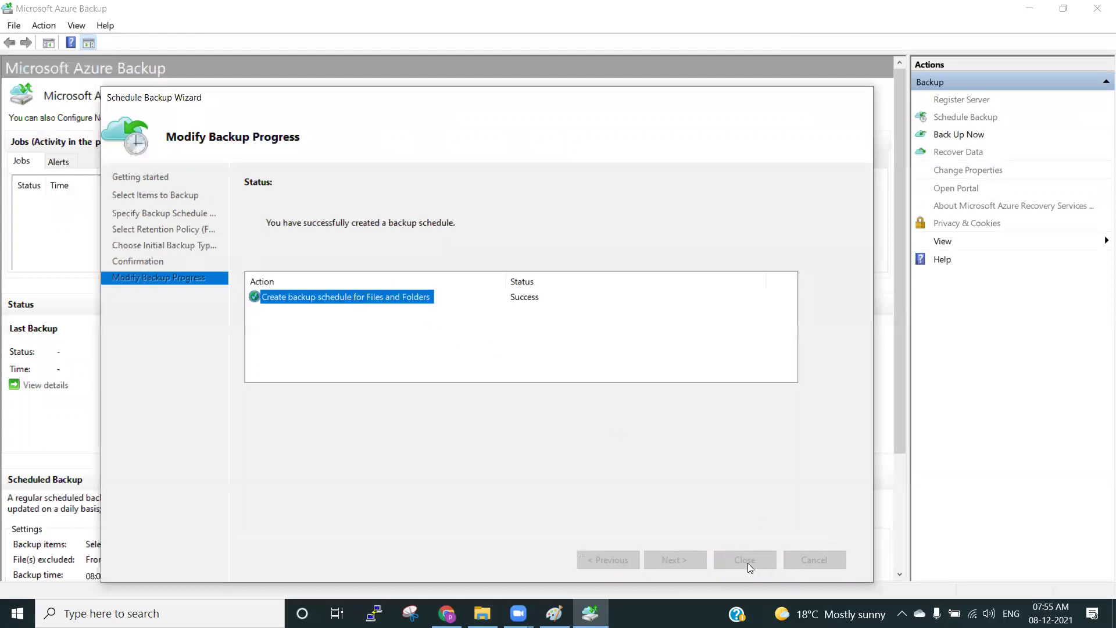
{"action": "right_click", "coordinate": [669, 614]}
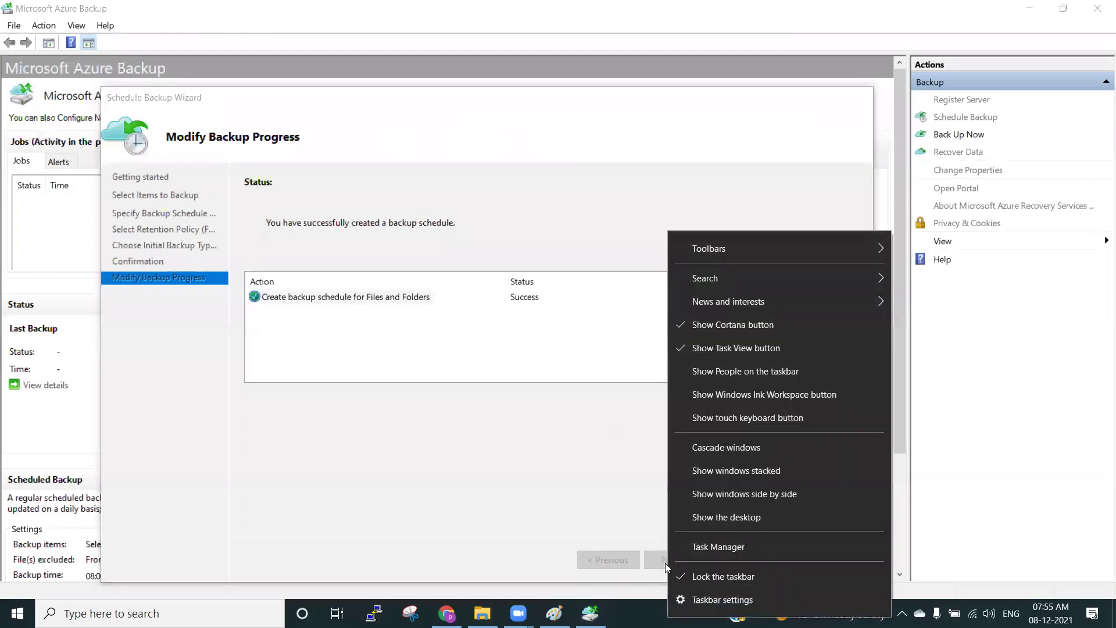
{"action": "left_click", "coordinate": [714, 548]}
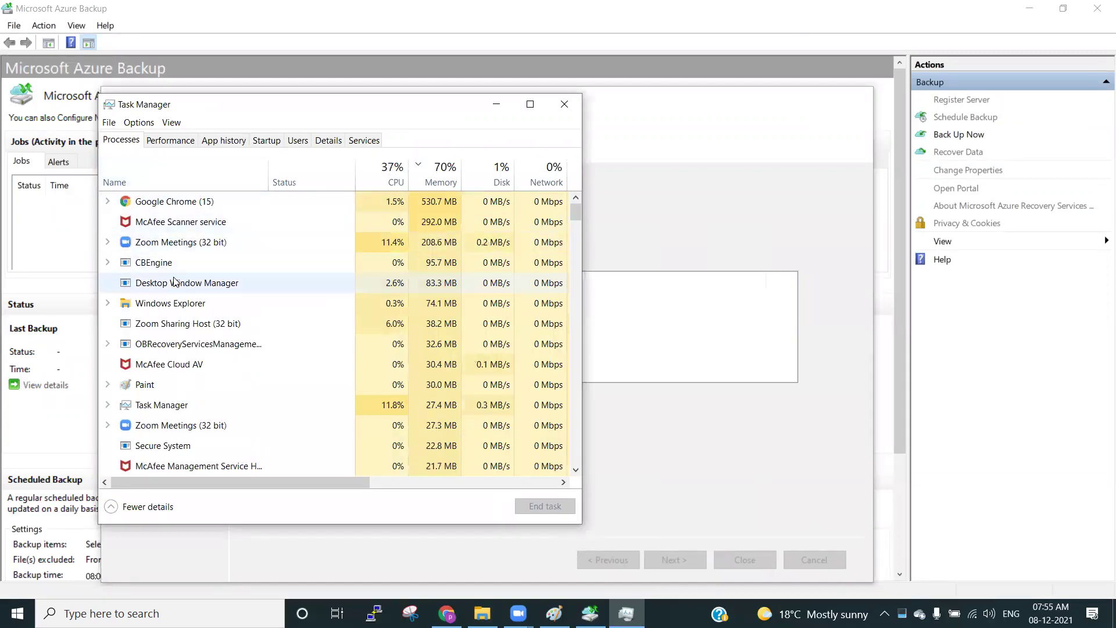
End the Recovery Services management and CBEngine processes, then close Task Manager.
{"action": "scroll", "coordinate": [177, 389], "scroll_direction": "down", "scroll_amount": 1}
{"action": "scroll", "coordinate": [176, 388], "scroll_direction": "up", "scroll_amount": 1}
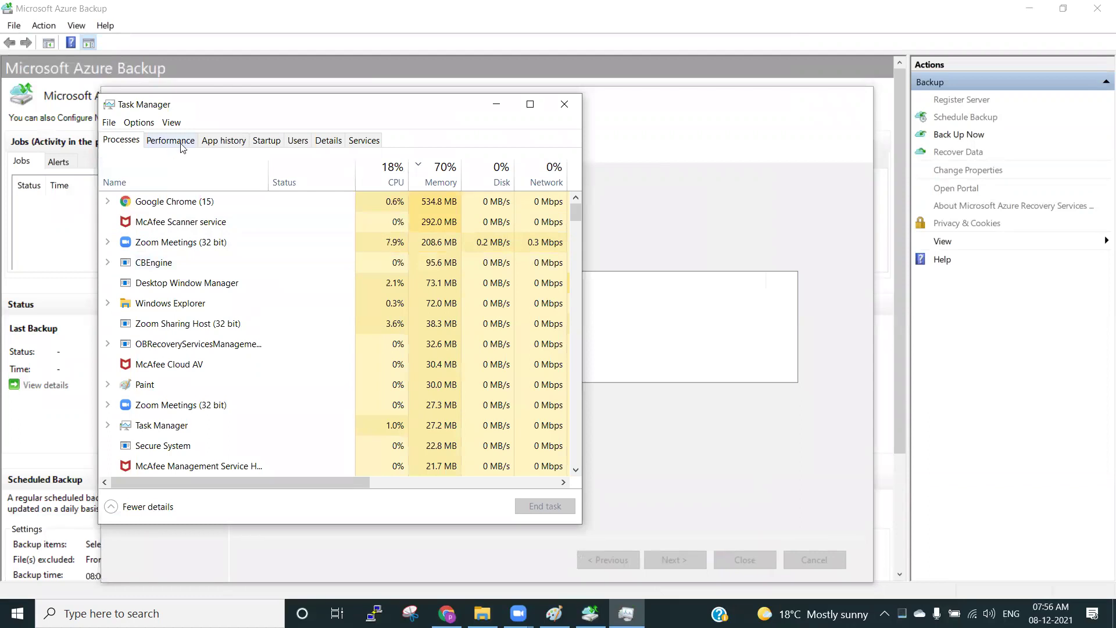
{"action": "left_click", "coordinate": [226, 345]}
{"action": "key", "text": "Down"}
{"action": "key", "text": "Down"}
{"action": "key", "text": "Down"}
{"action": "key", "text": "Down"}
{"action": "key", "text": "Down"}
{"action": "key", "text": "Down"}
{"action": "key", "text": "Down"}
{"action": "key", "text": "Down"}
{"action": "key", "text": "Down"}
{"action": "key", "text": "Down"}
{"action": "key", "text": "Down"}
{"action": "key", "text": "Down"}
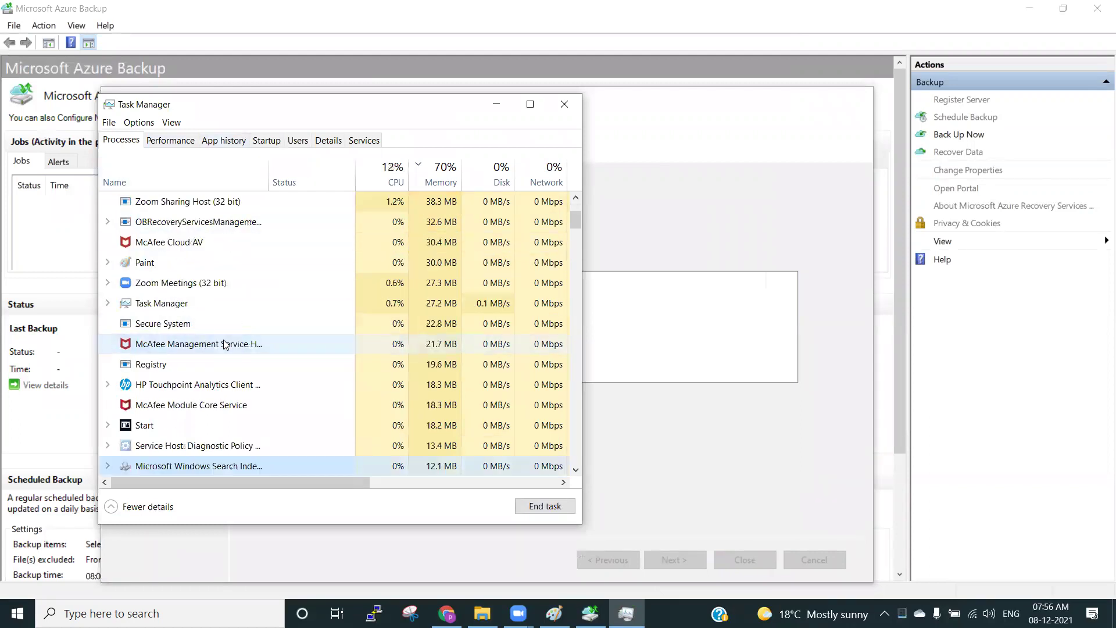
{"action": "scroll", "coordinate": [225, 344], "scroll_direction": "down", "scroll_amount": 1}
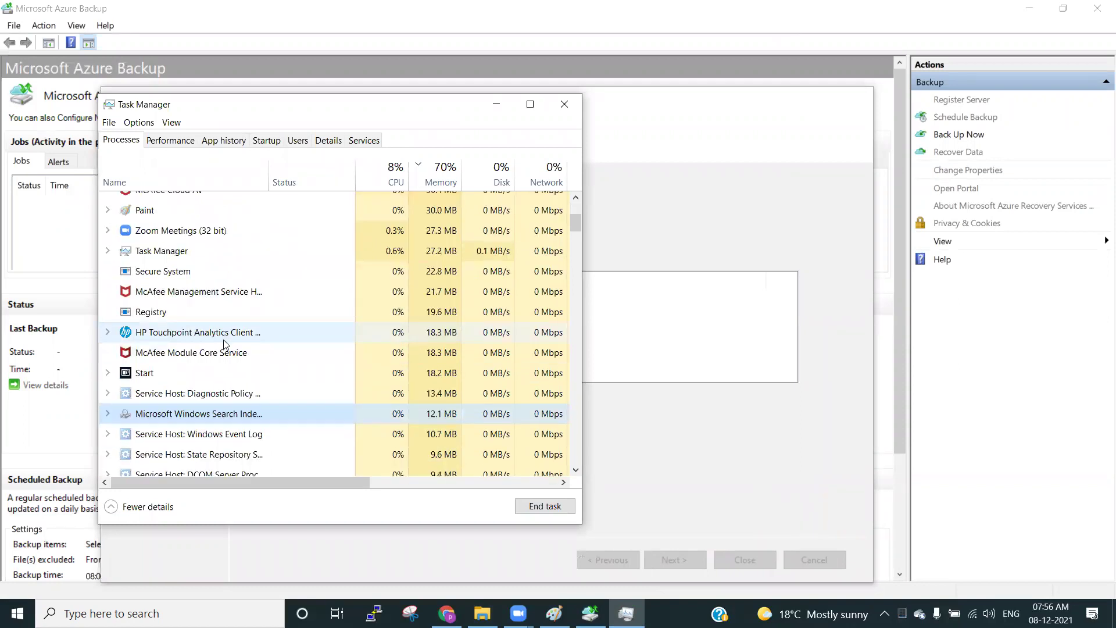
{"action": "scroll", "coordinate": [226, 344], "scroll_direction": "up", "scroll_amount": 3}
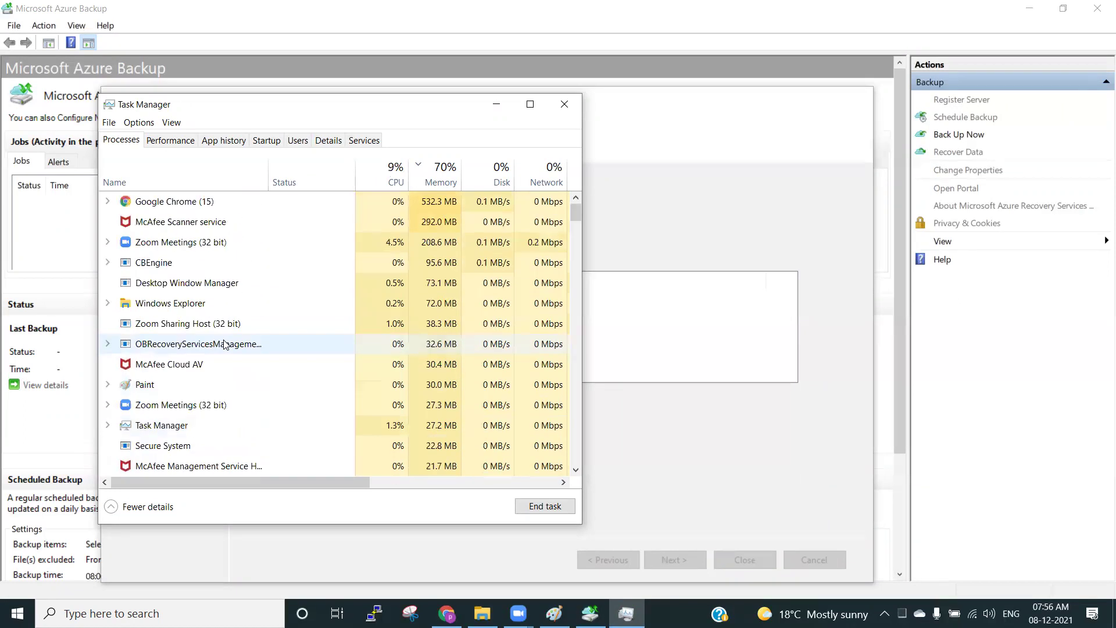
{"action": "left_click", "coordinate": [192, 344]}
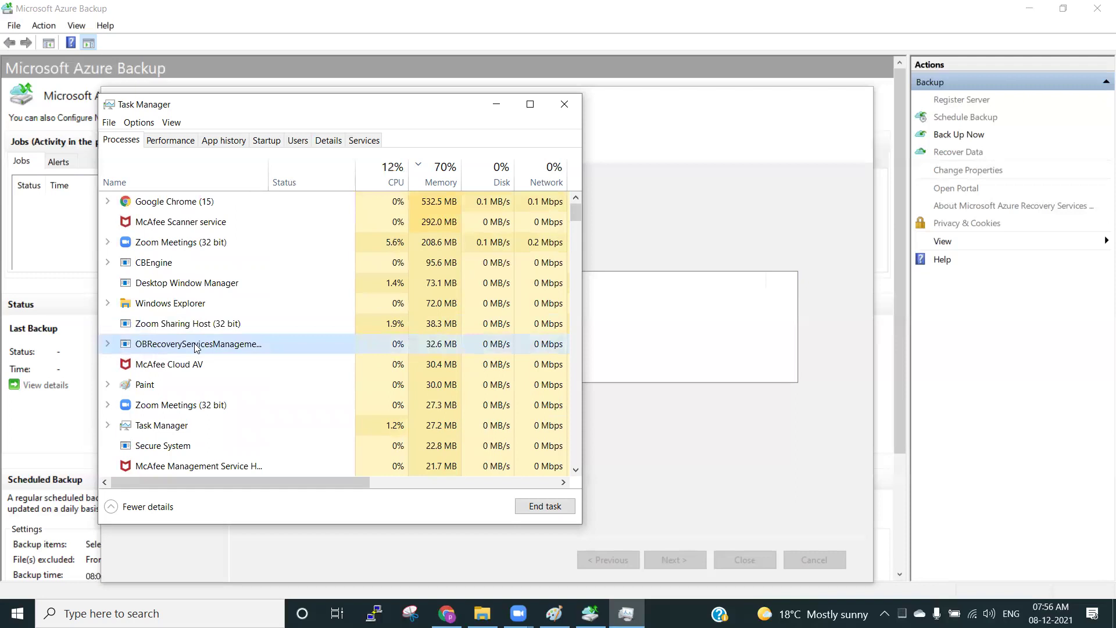
{"action": "left_click", "coordinate": [555, 505]}
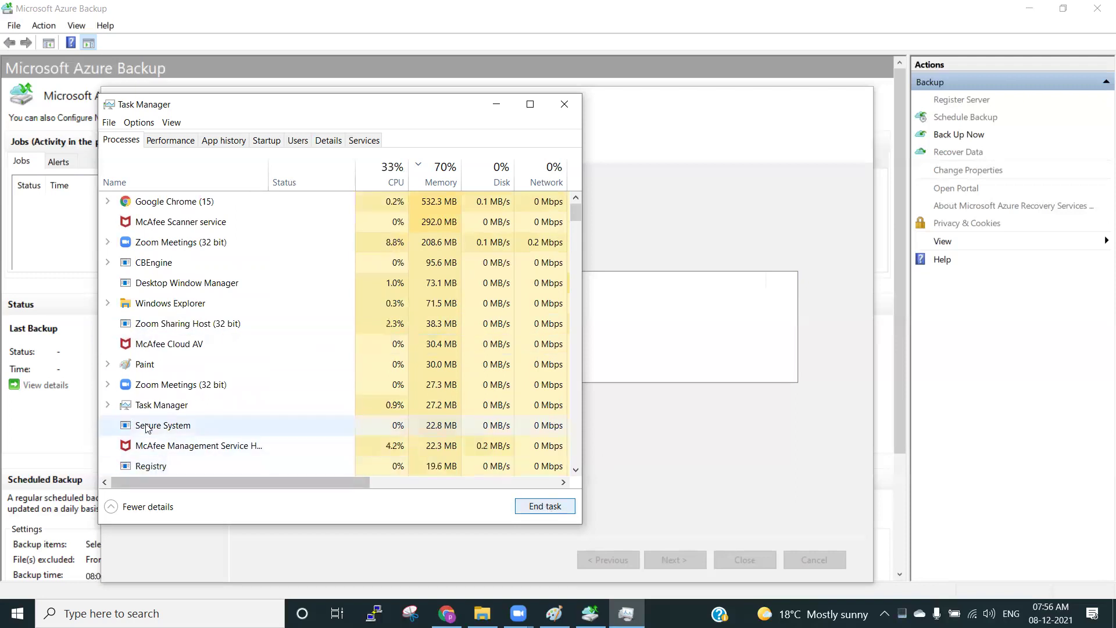
{"action": "left_click", "coordinate": [225, 263]}
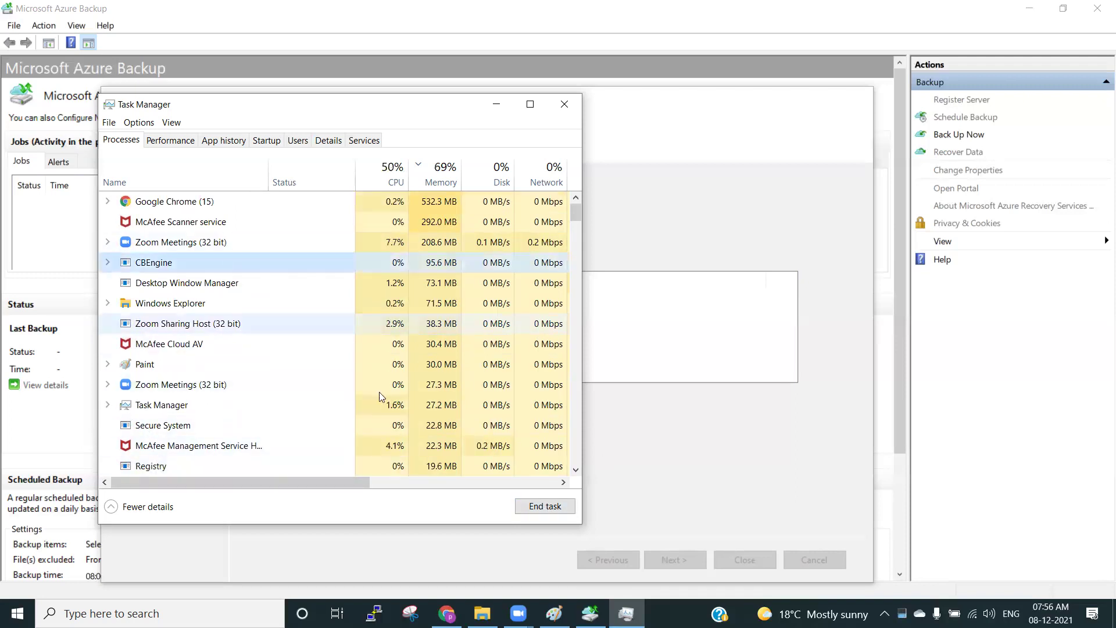
{"action": "left_click", "coordinate": [553, 507]}
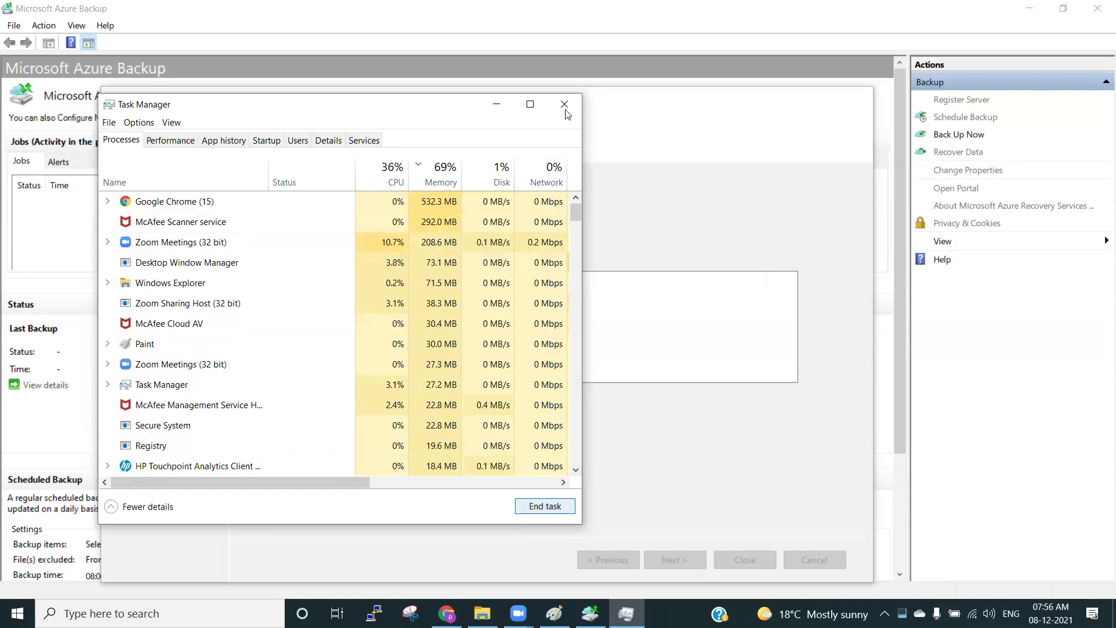
{"action": "left_click", "coordinate": [565, 106]}
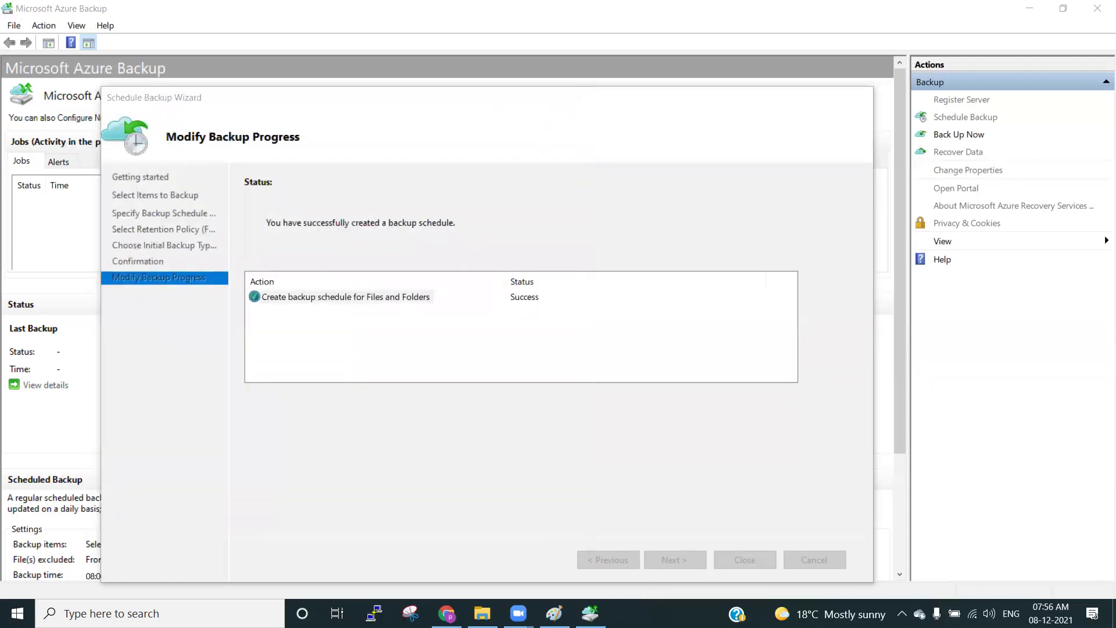
Launch Resource Monitor with resmon and view its Overview of CPU, disk, network and memory.
{"action": "key", "text": "super"}
{"action": "type", "text": "resmon"}
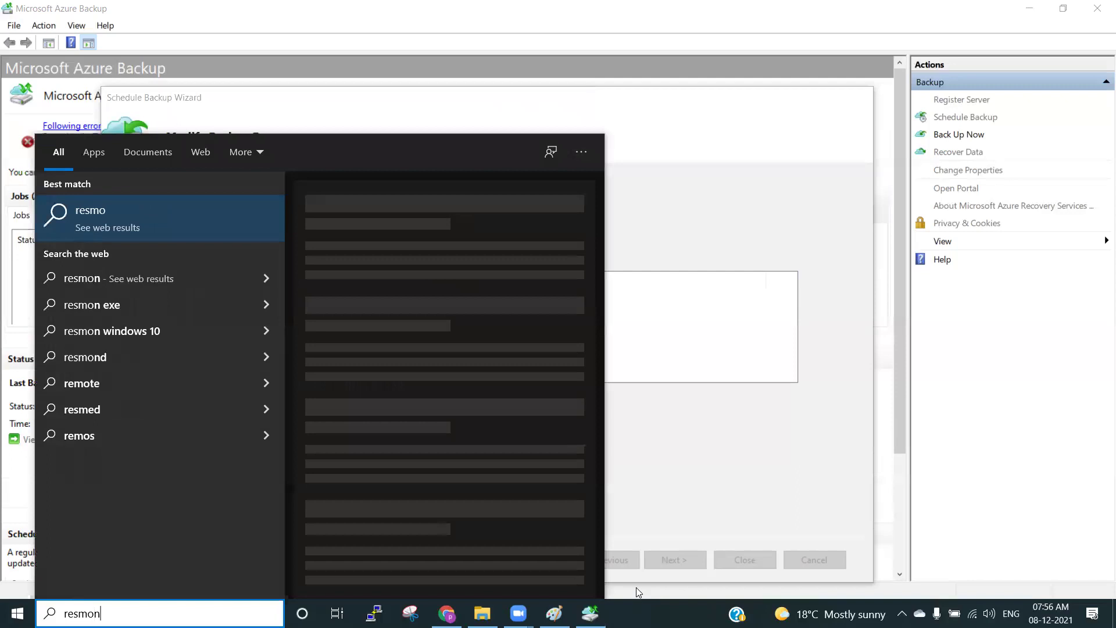
{"action": "key", "text": "Return"}
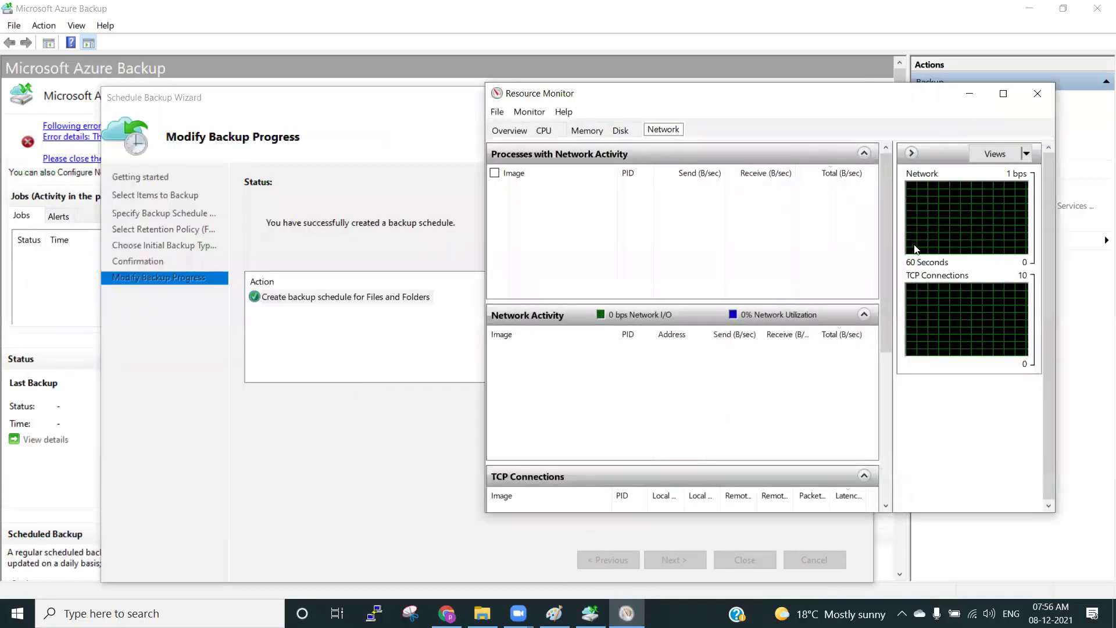
{"action": "left_click", "coordinate": [516, 130]}
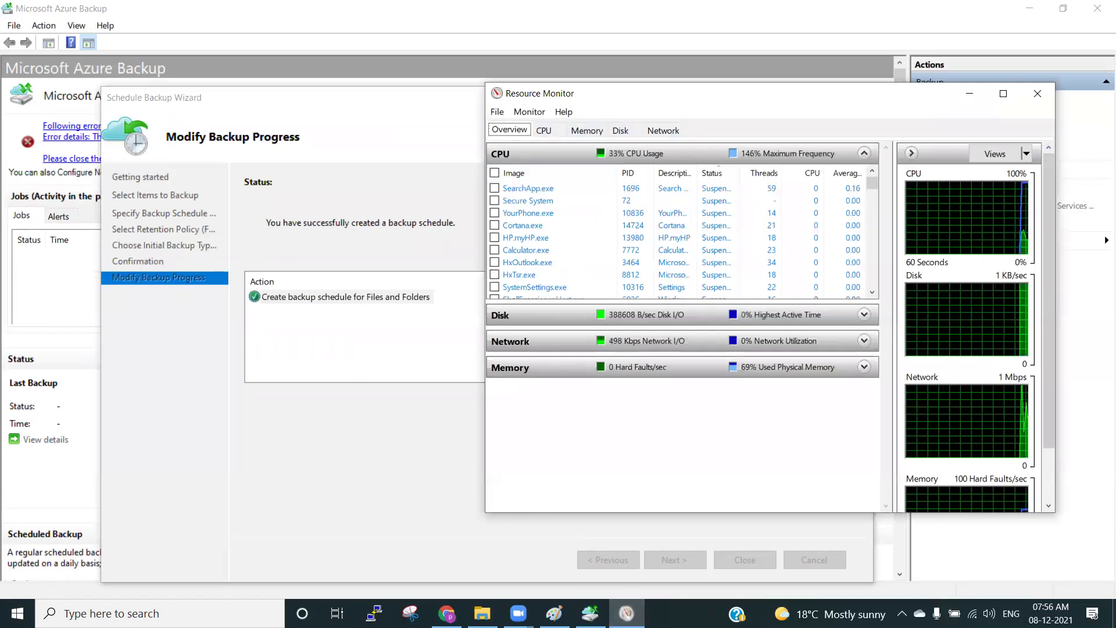
{"action": "right_click", "coordinate": [675, 614]}
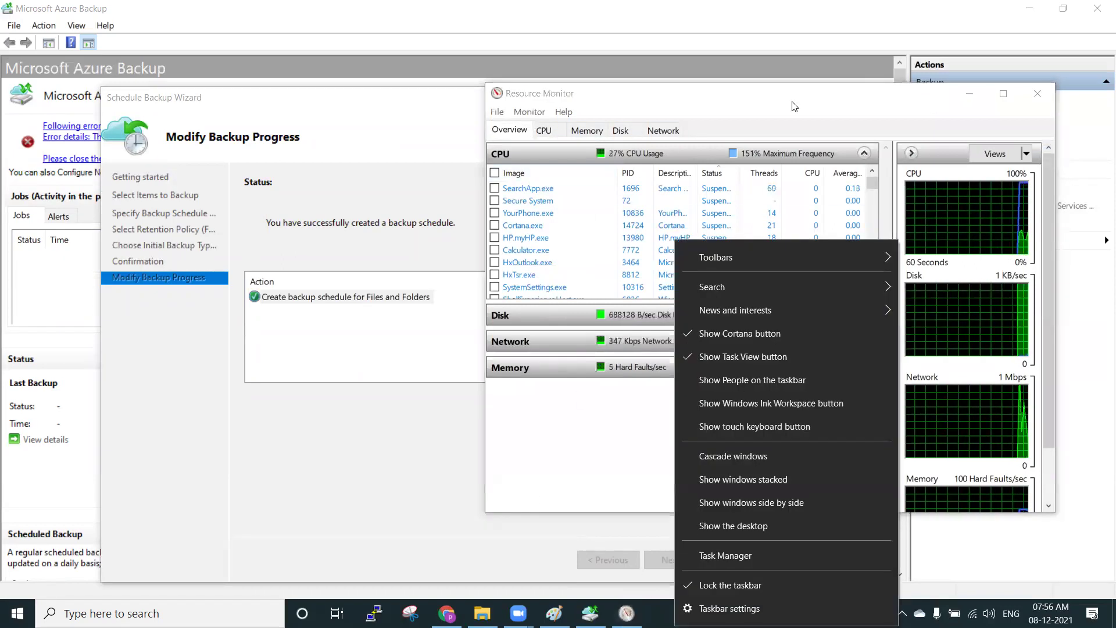
{"action": "left_click", "coordinate": [791, 72]}
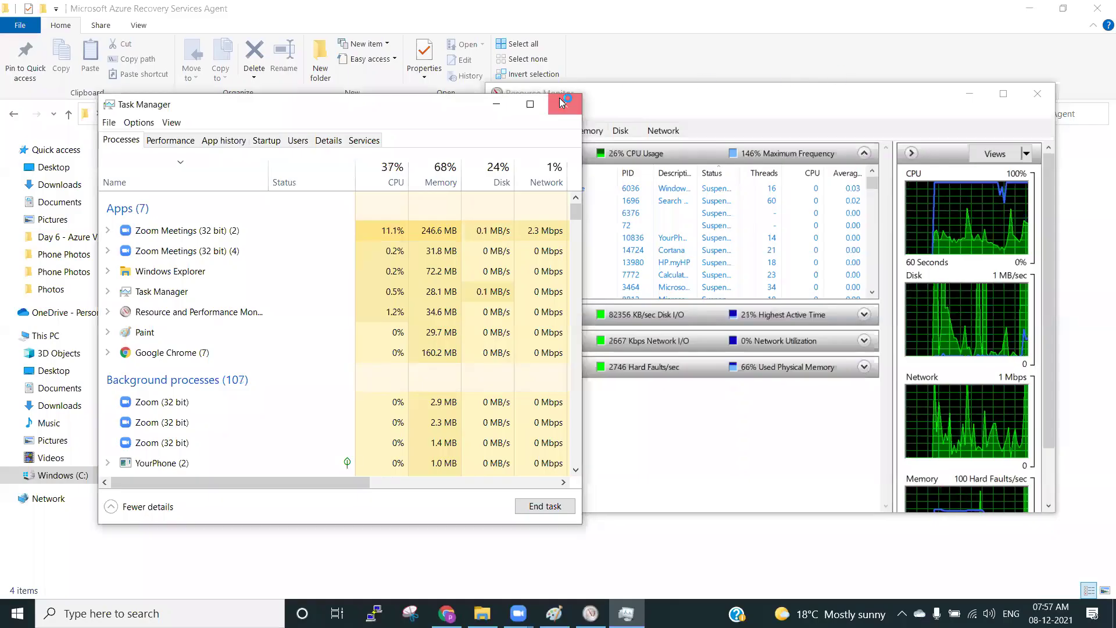
Look through the agent's Scratch, bin and Temp folders in File Explorer.
{"action": "left_click", "coordinate": [561, 99]}
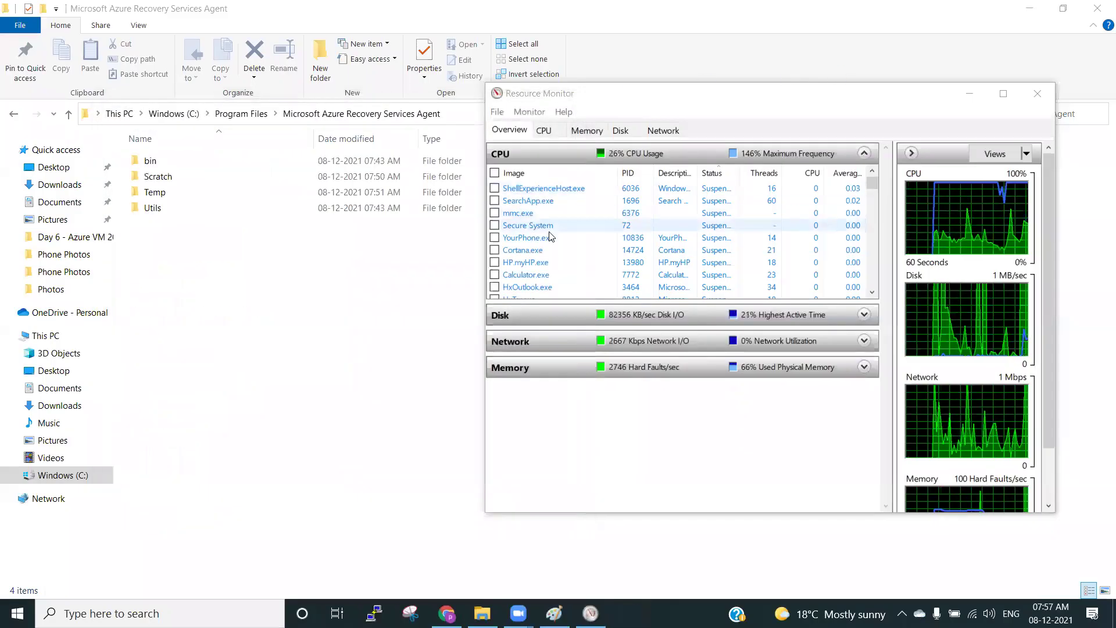
{"action": "left_click", "coordinate": [257, 321]}
{"action": "left_click", "coordinate": [175, 182]}
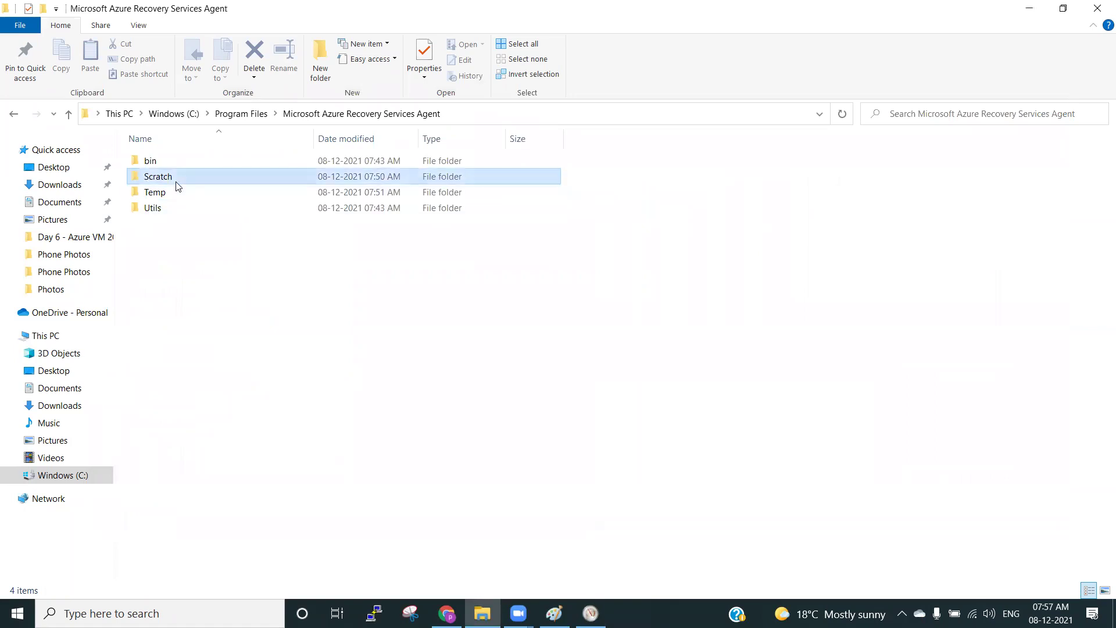
{"action": "double_click", "coordinate": [167, 160]}
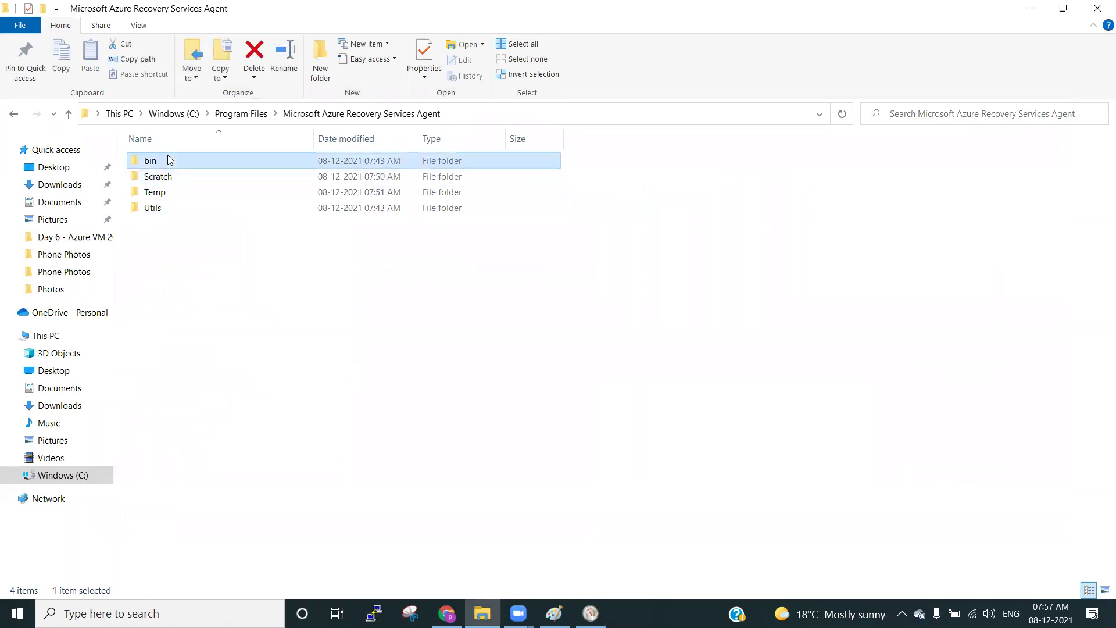
{"action": "left_click", "coordinate": [324, 114]}
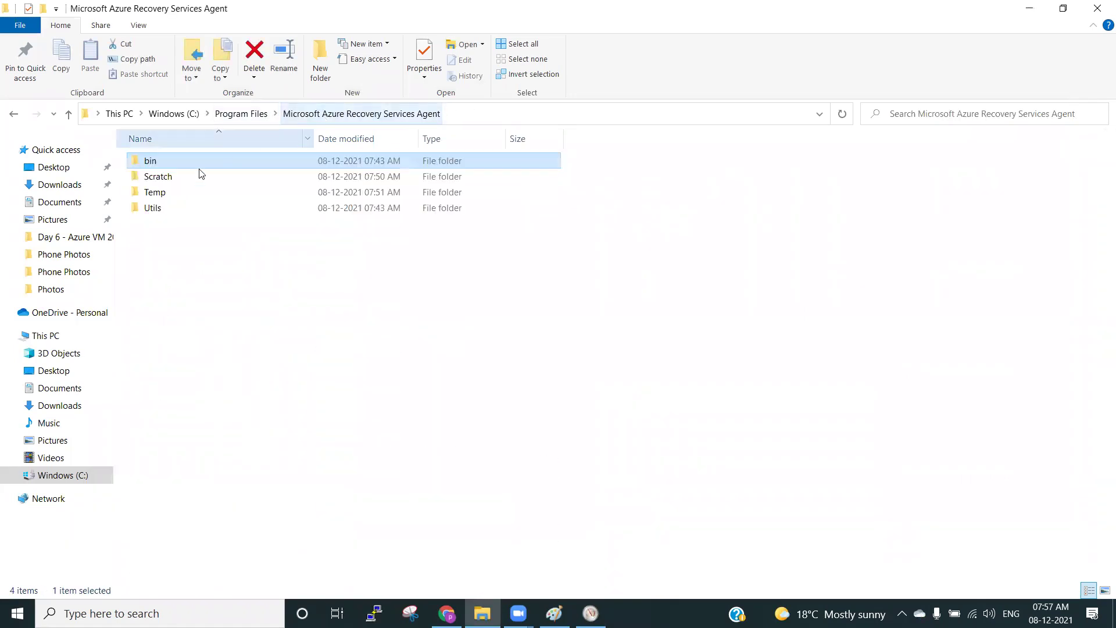
{"action": "left_click", "coordinate": [157, 196]}
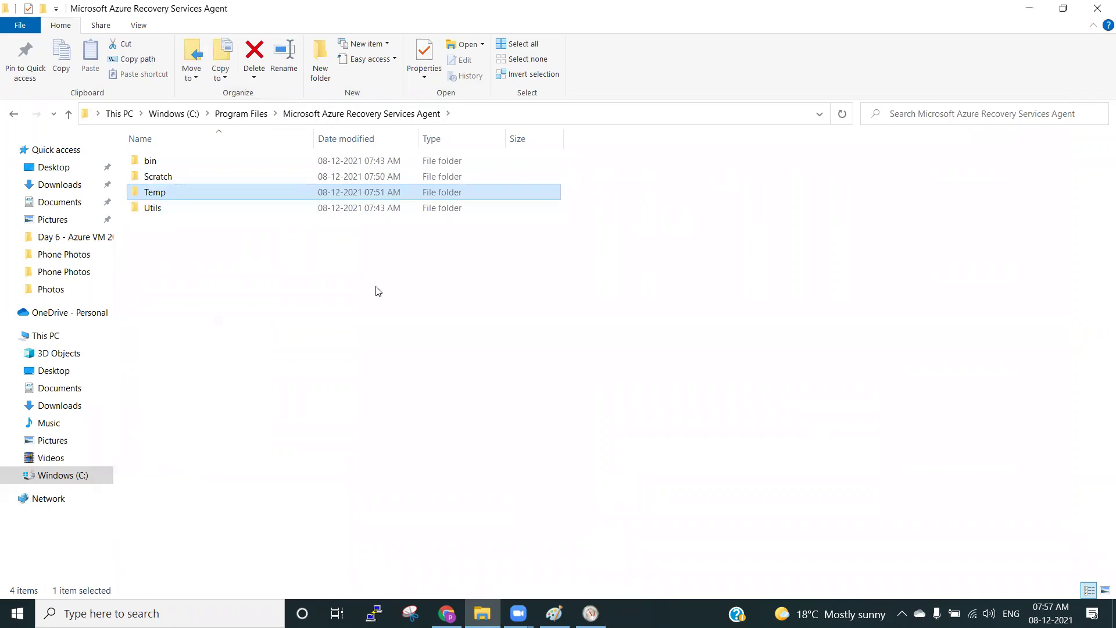
Refresh the folder listing and relaunch Microsoft Azure Backup from the Start menu.
{"action": "right_click", "coordinate": [376, 289]}
{"action": "left_click", "coordinate": [269, 348]}
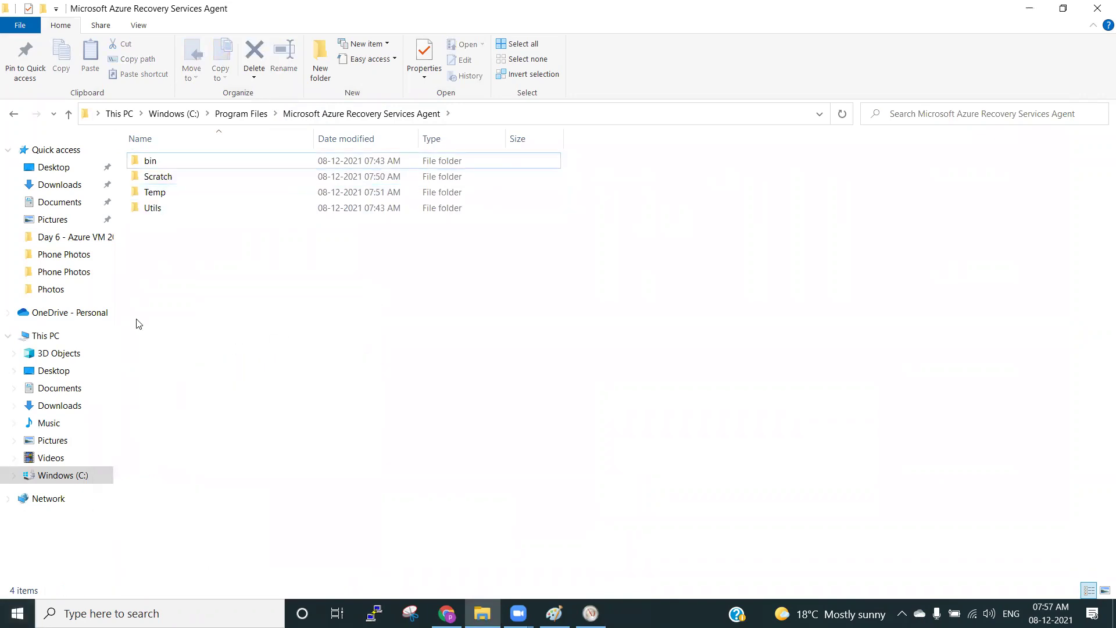
{"action": "key", "text": "super"}
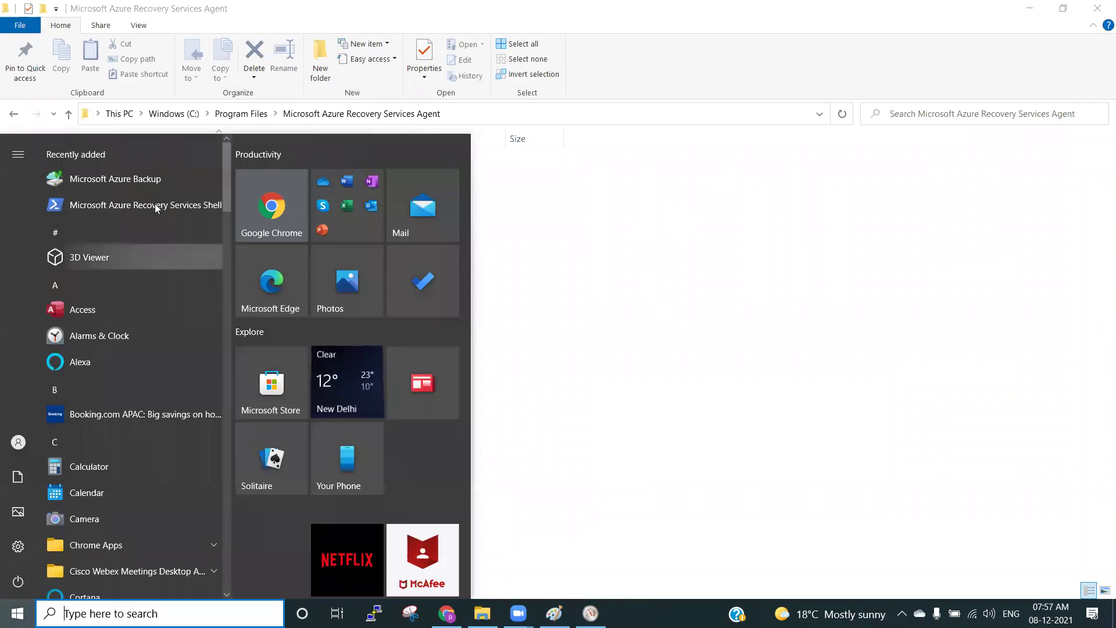
{"action": "left_click", "coordinate": [121, 179]}
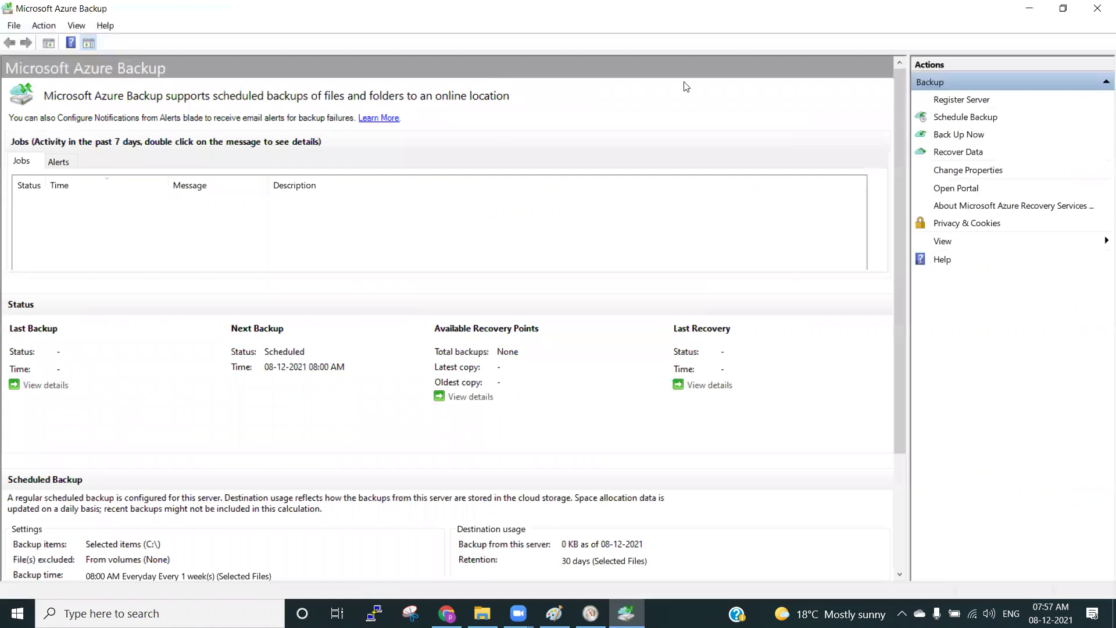
Back up C:\test\testdoc.txt now, retained until 07-01-2022, then bring Resource Monitor forward.
{"action": "left_click", "coordinate": [970, 135]}
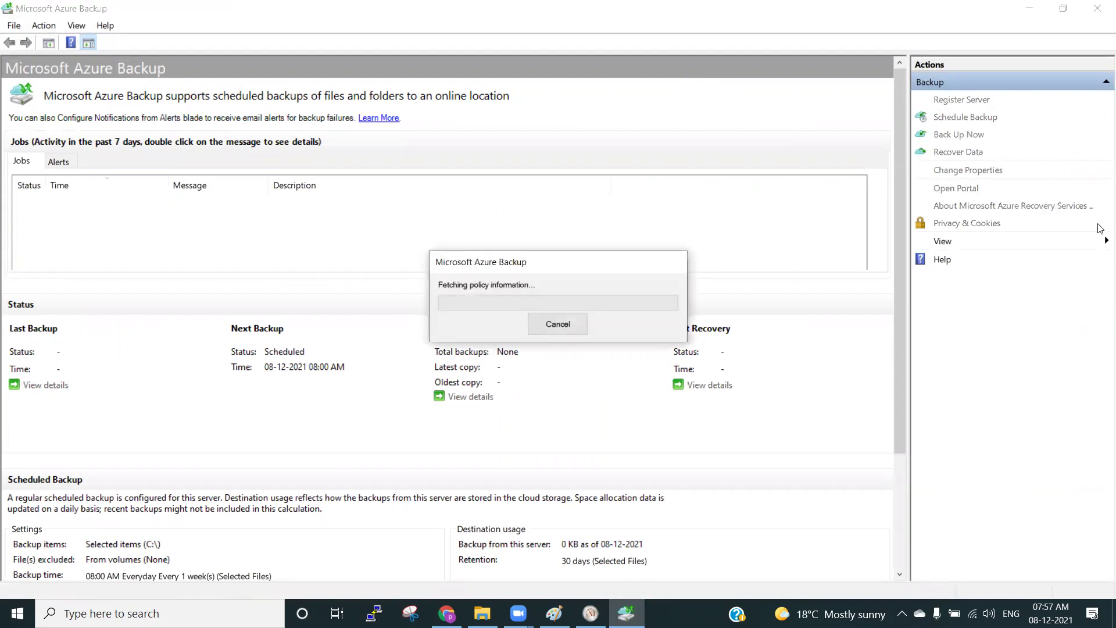
{"action": "left_click", "coordinate": [650, 90]}
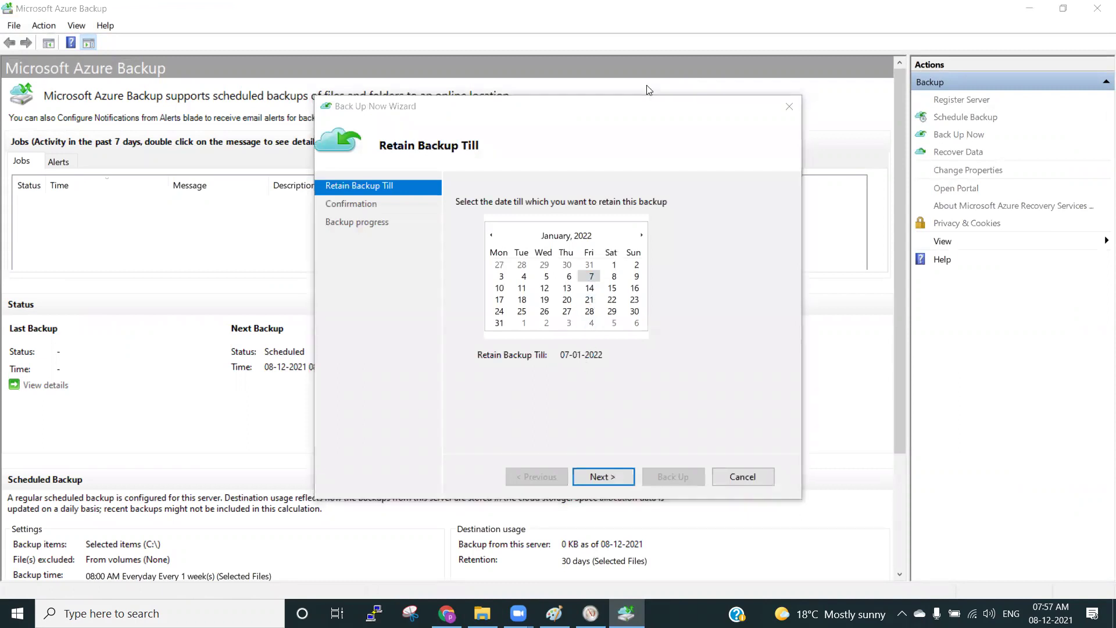
{"action": "left_click", "coordinate": [600, 475]}
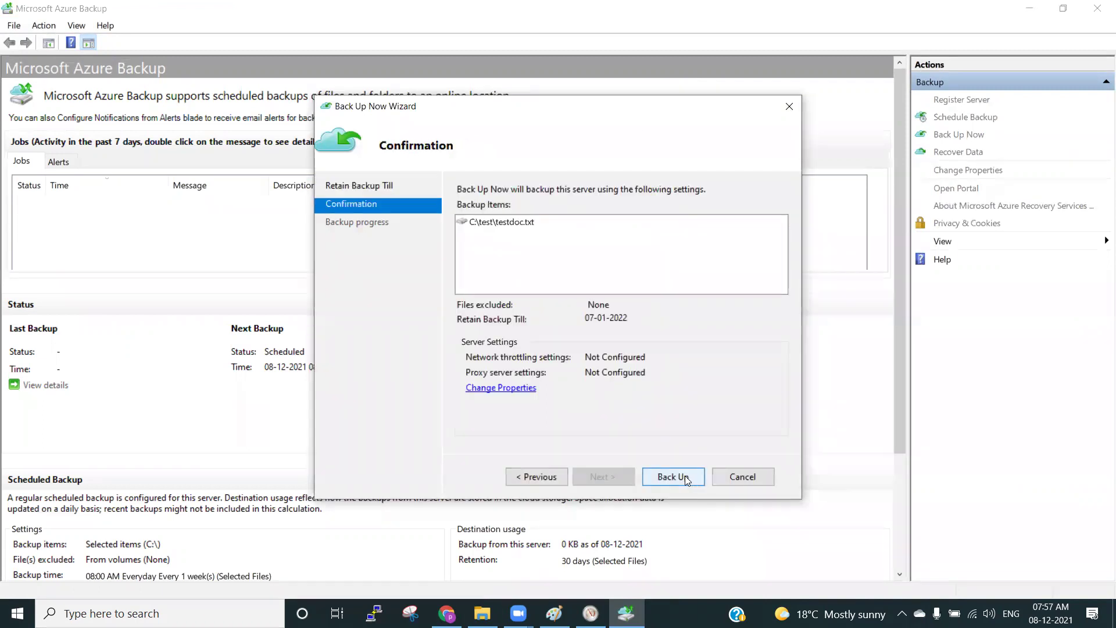
{"action": "left_click", "coordinate": [685, 475]}
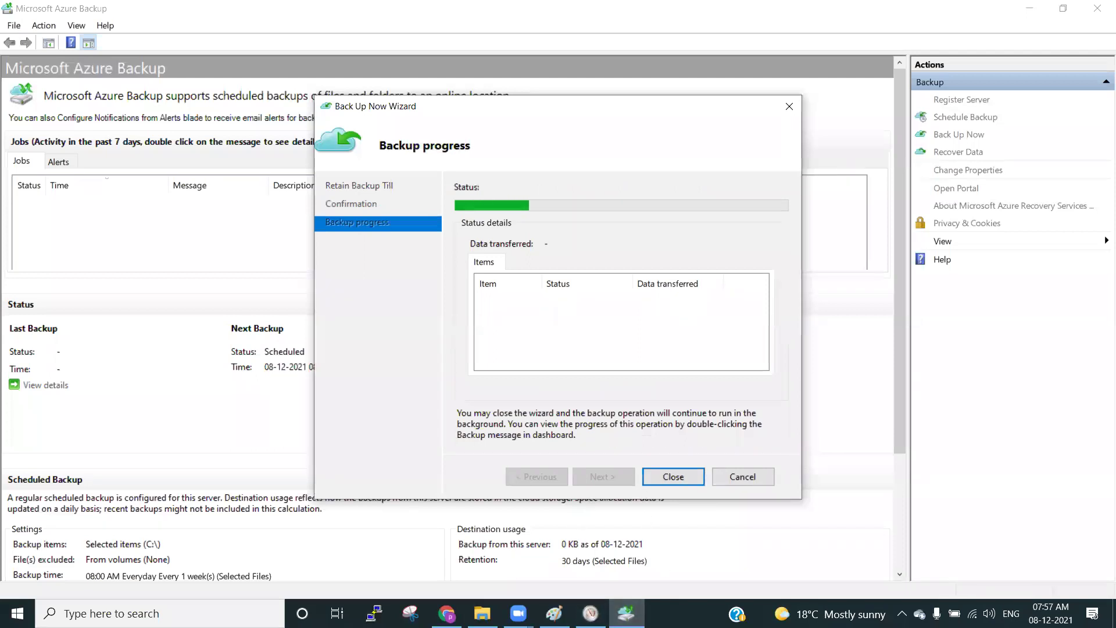
{"action": "left_click", "coordinate": [590, 613]}
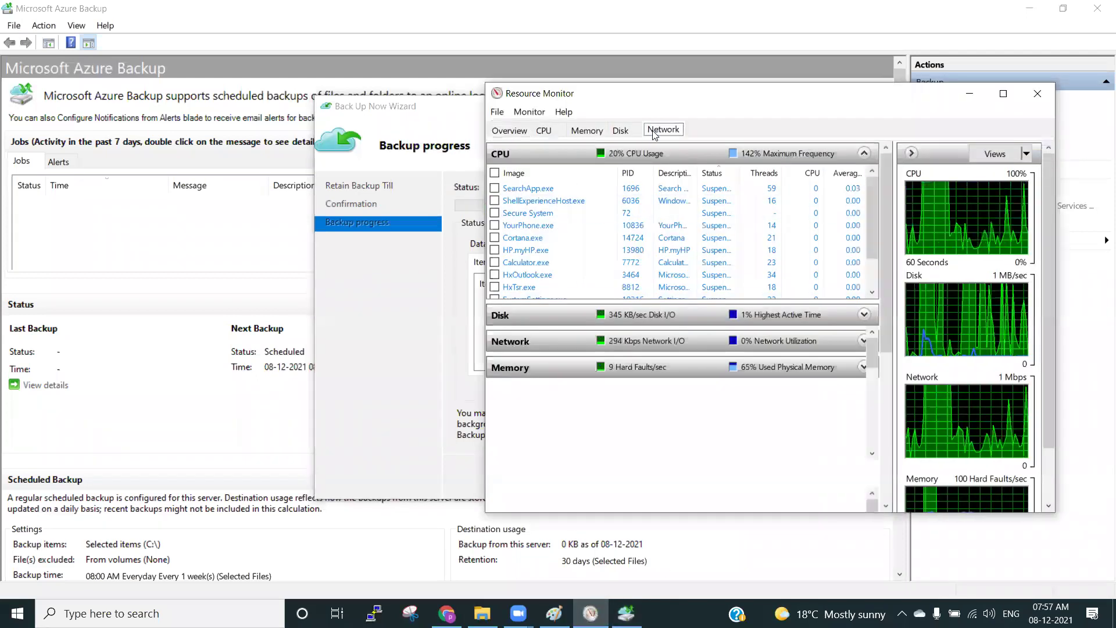
Filter Resource Monitor's network activity to cbengine.exe and resize the Image and Address columns.
{"action": "left_click", "coordinate": [655, 131]}
{"action": "left_click", "coordinate": [495, 200]}
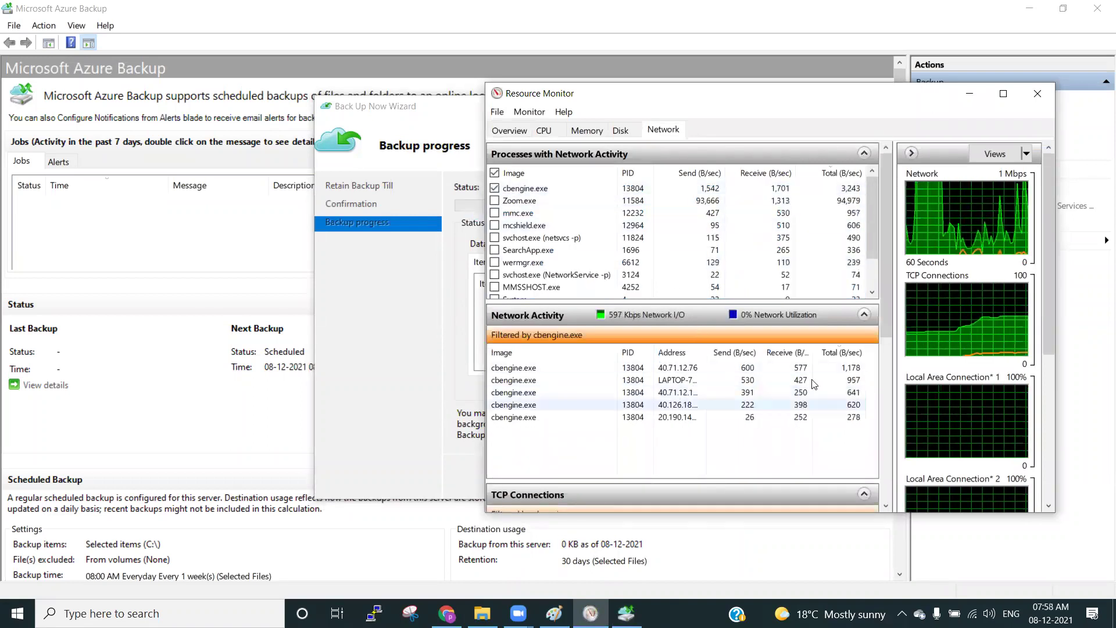
{"action": "left_click_drag", "start_coordinate": [620, 354], "coordinate": [565, 354]}
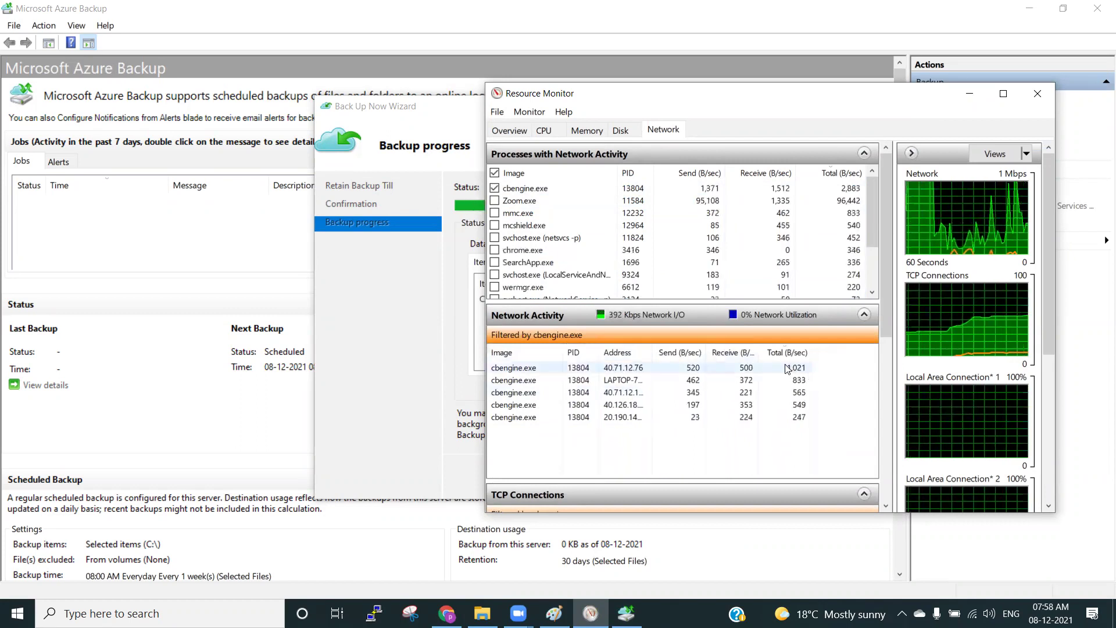
{"action": "left_click", "coordinate": [631, 368]}
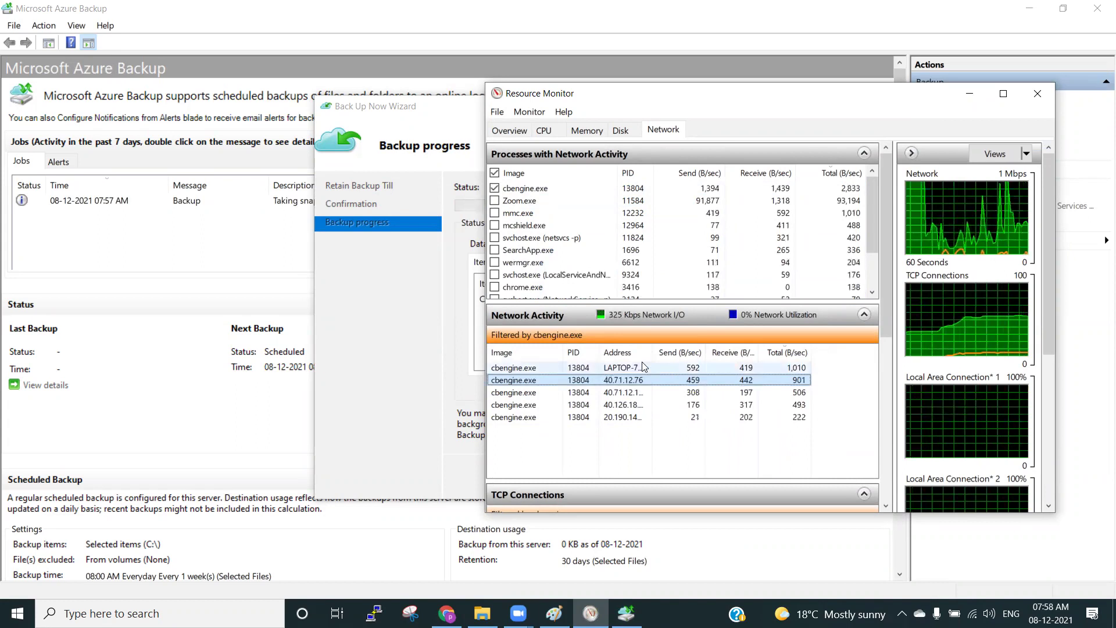
{"action": "left_click_drag", "start_coordinate": [652, 352], "coordinate": [675, 353]}
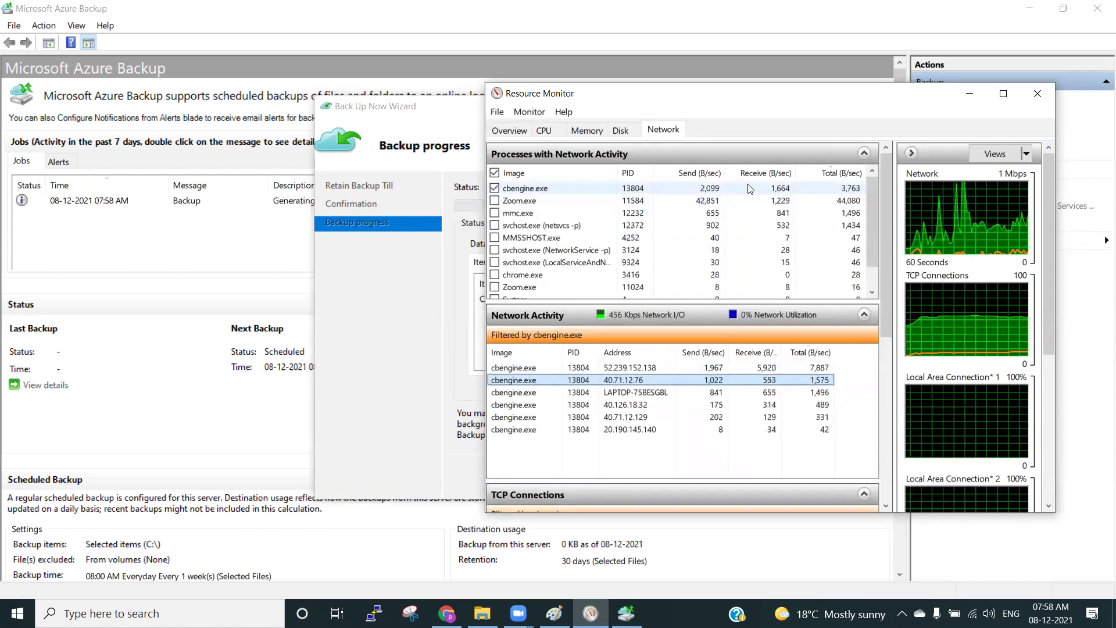
Launch Services from Windows search and check cbengine.exe's 52.239.152.138 connection in Resource Monitor.
{"action": "left_click", "coordinate": [6, 622]}
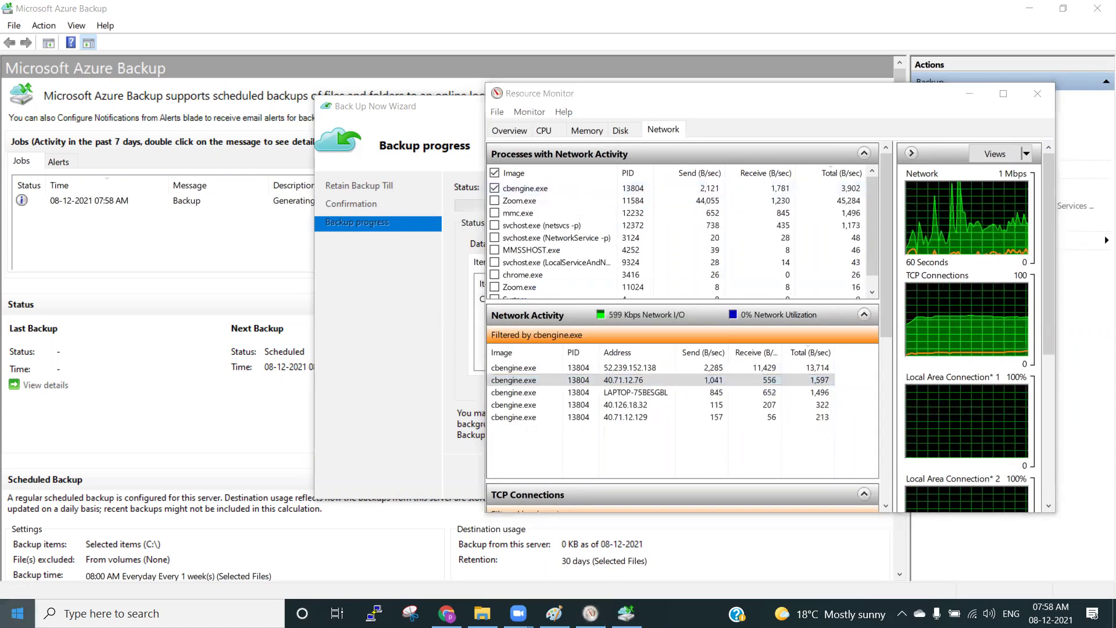
{"action": "type", "text": "serv"}
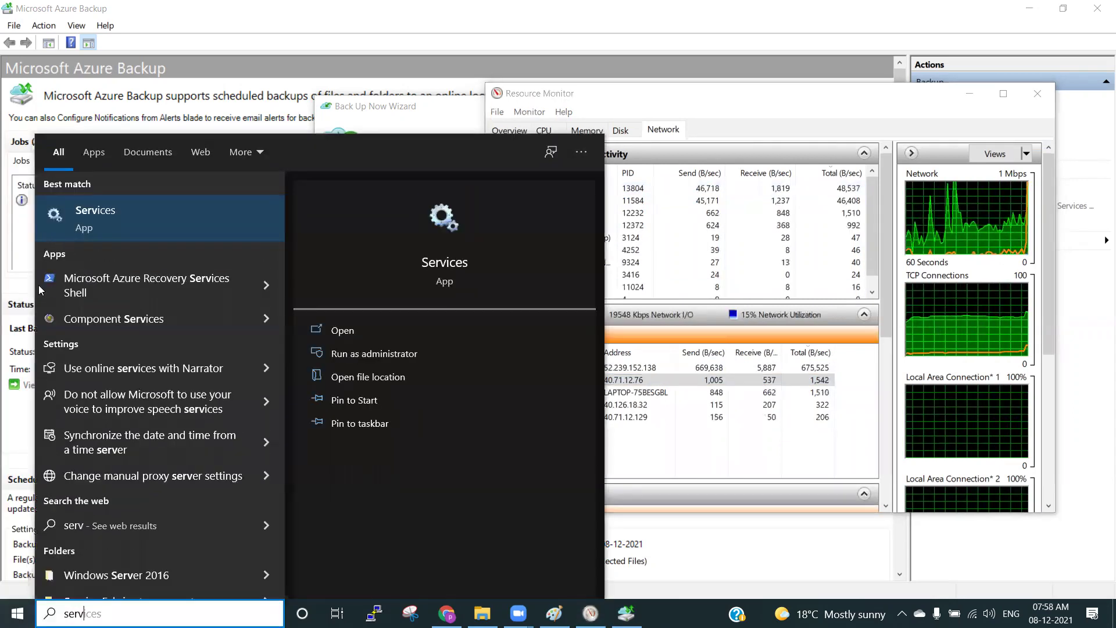
{"action": "left_click", "coordinate": [93, 228]}
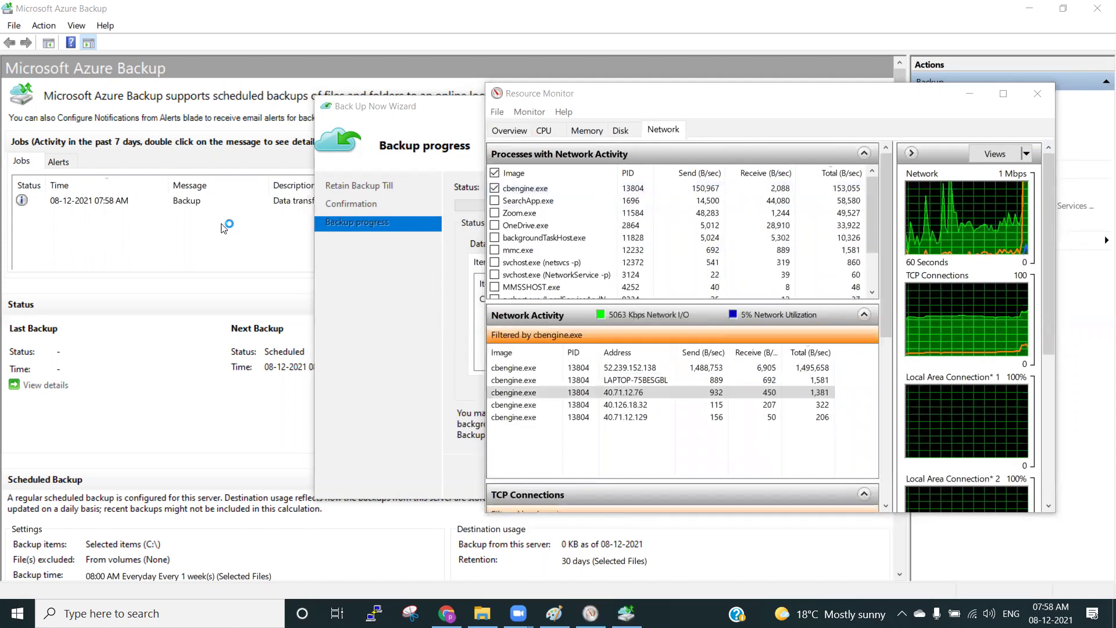
{"action": "left_click", "coordinate": [708, 192]}
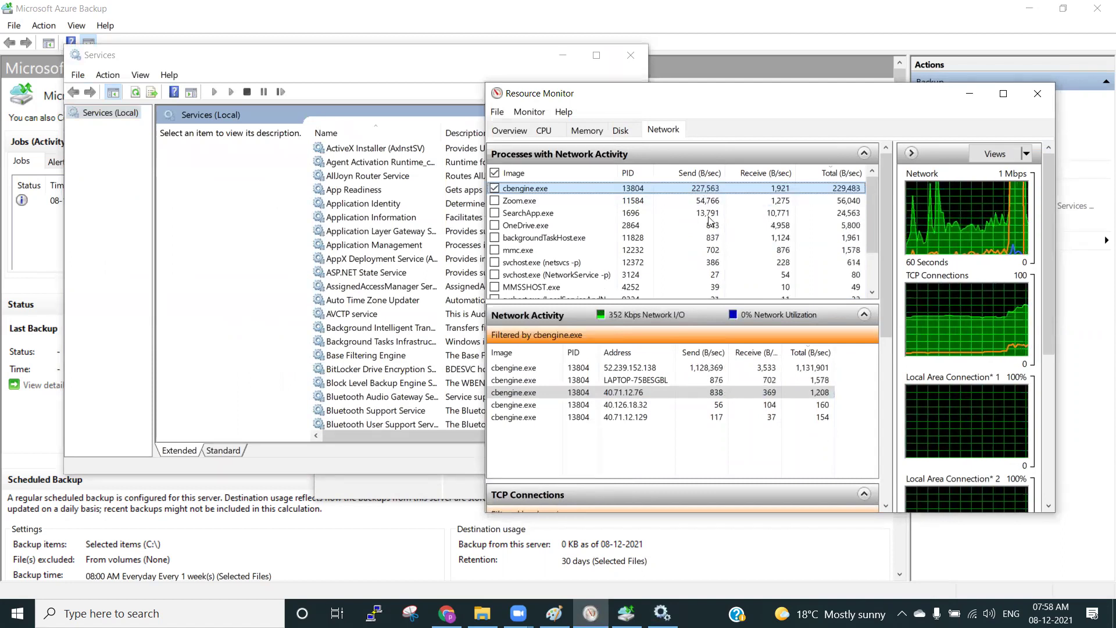
{"action": "left_click", "coordinate": [628, 368]}
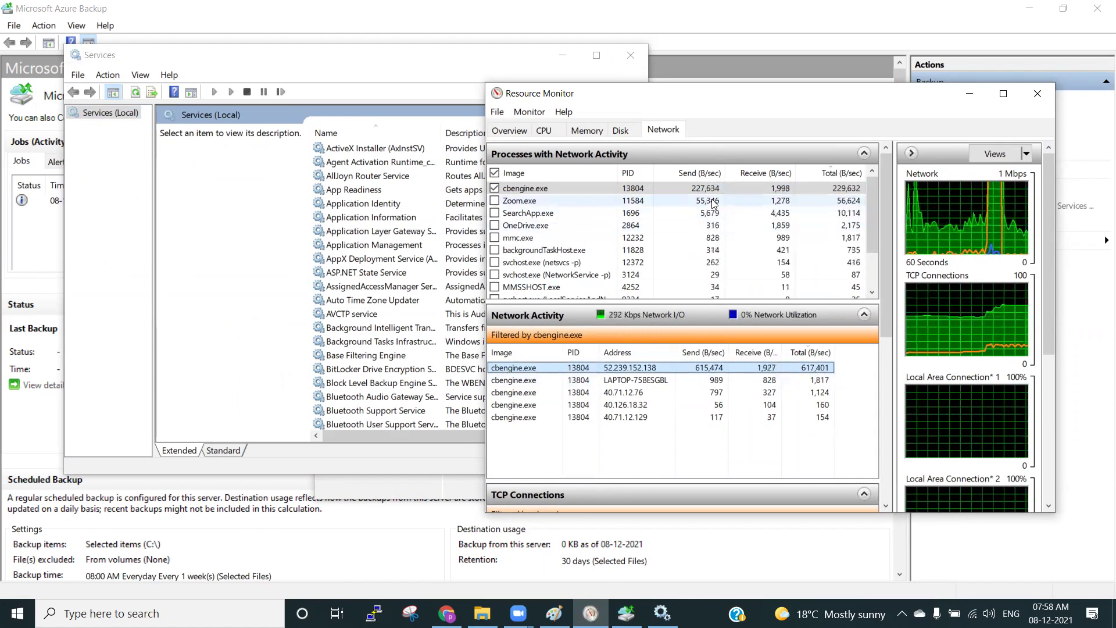
Confirm the Microsoft Azure Recovery Services Agent service is running, then bring up its program folder.
{"action": "left_click", "coordinate": [350, 207]}
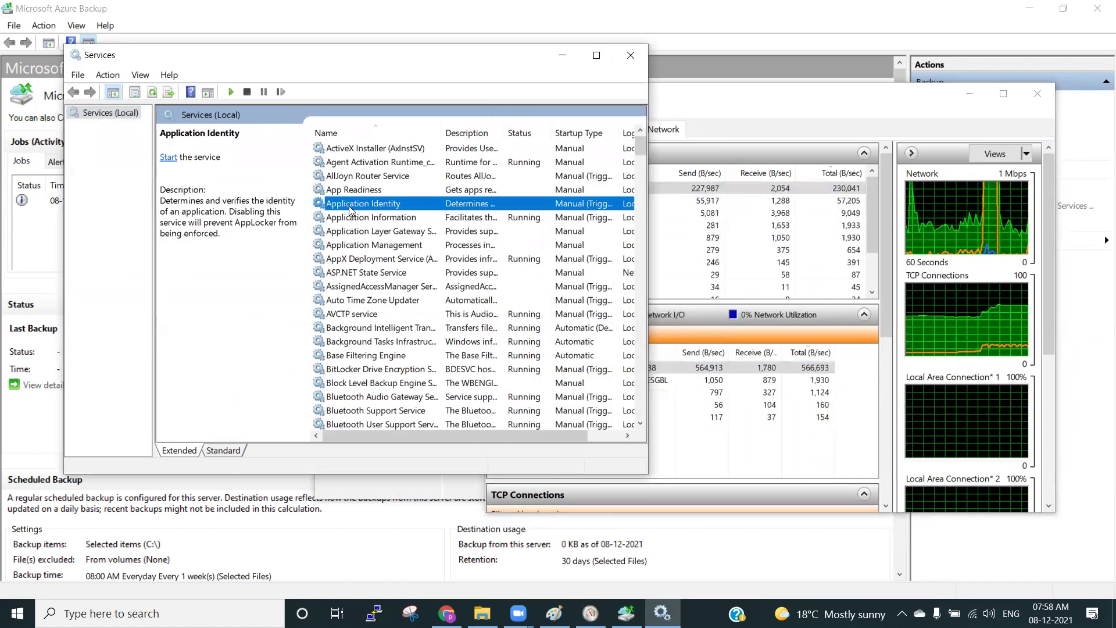
{"action": "type", "text": "mi"}
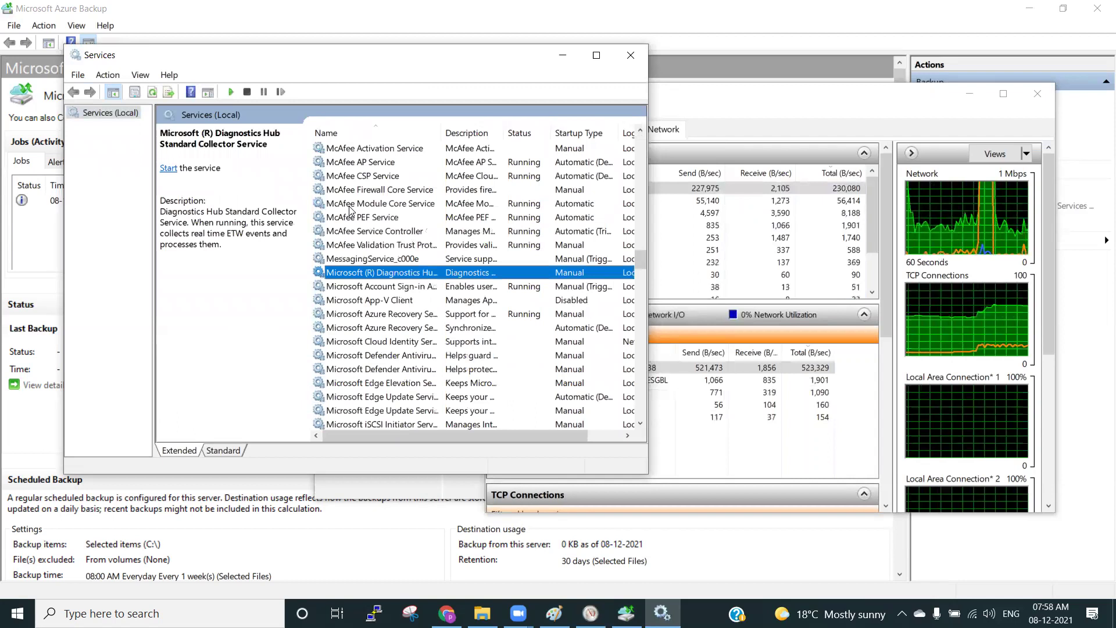
{"action": "left_click", "coordinate": [410, 315]}
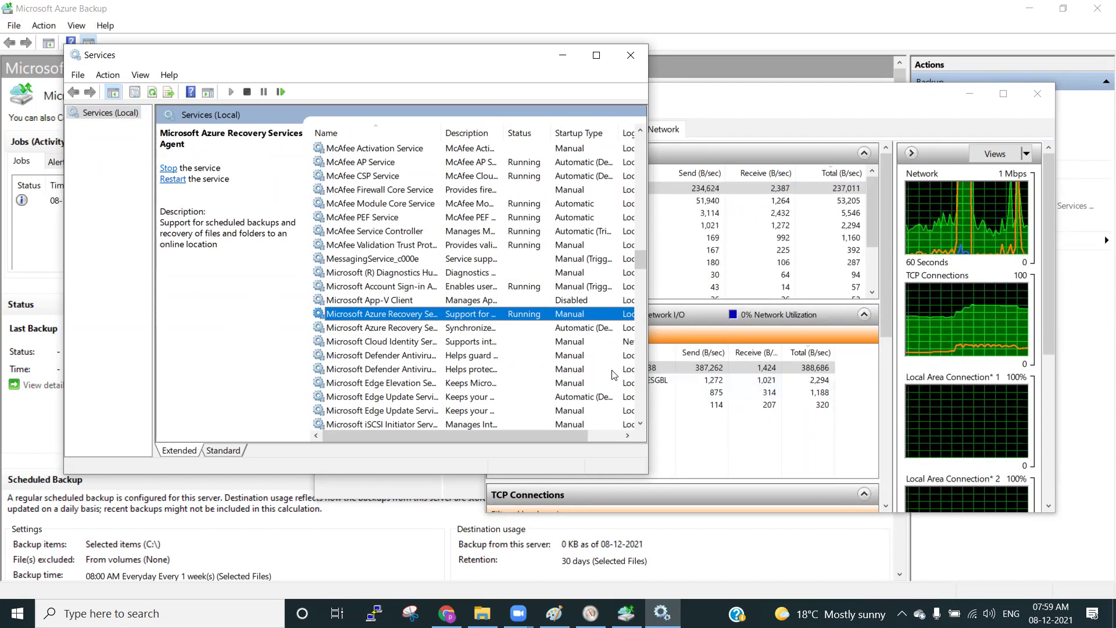
{"action": "left_click", "coordinate": [677, 372]}
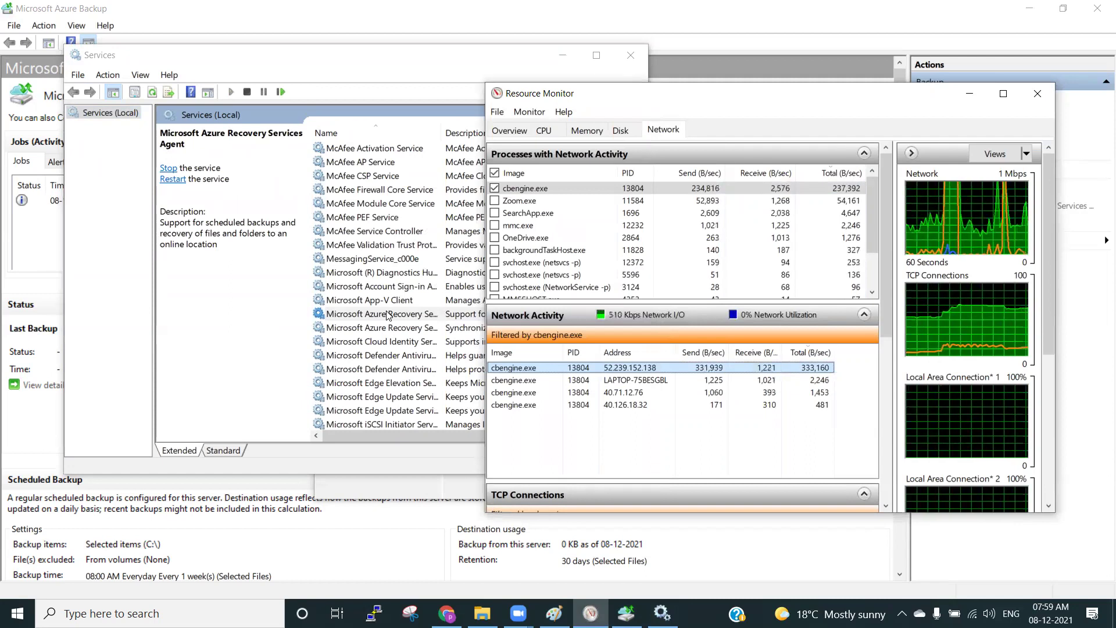
{"action": "left_click", "coordinate": [482, 611]}
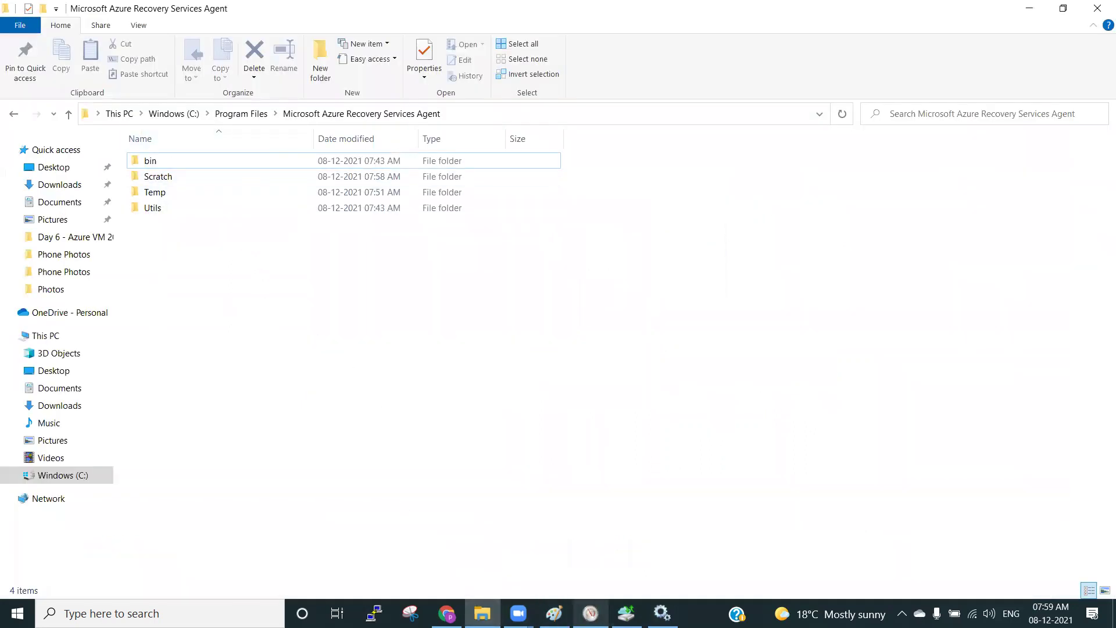
Browse the Recovery Services Agent folder's Scratch and Temp subfolders, then minimize File Explorer.
{"action": "left_click", "coordinate": [590, 613]}
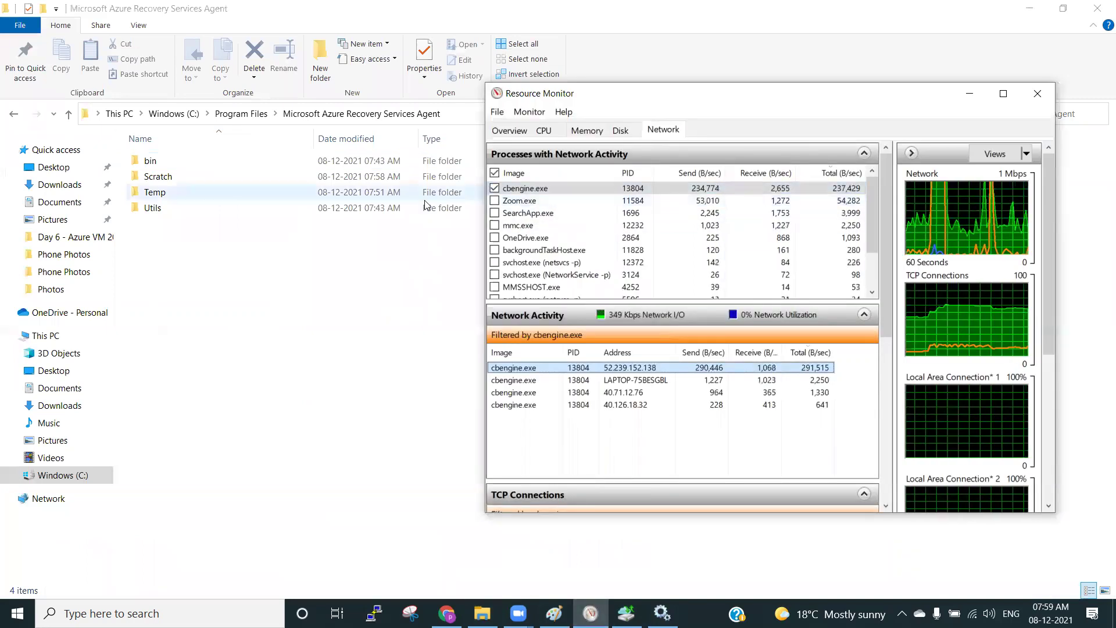
{"action": "left_click", "coordinate": [269, 279]}
{"action": "left_click", "coordinate": [241, 114]}
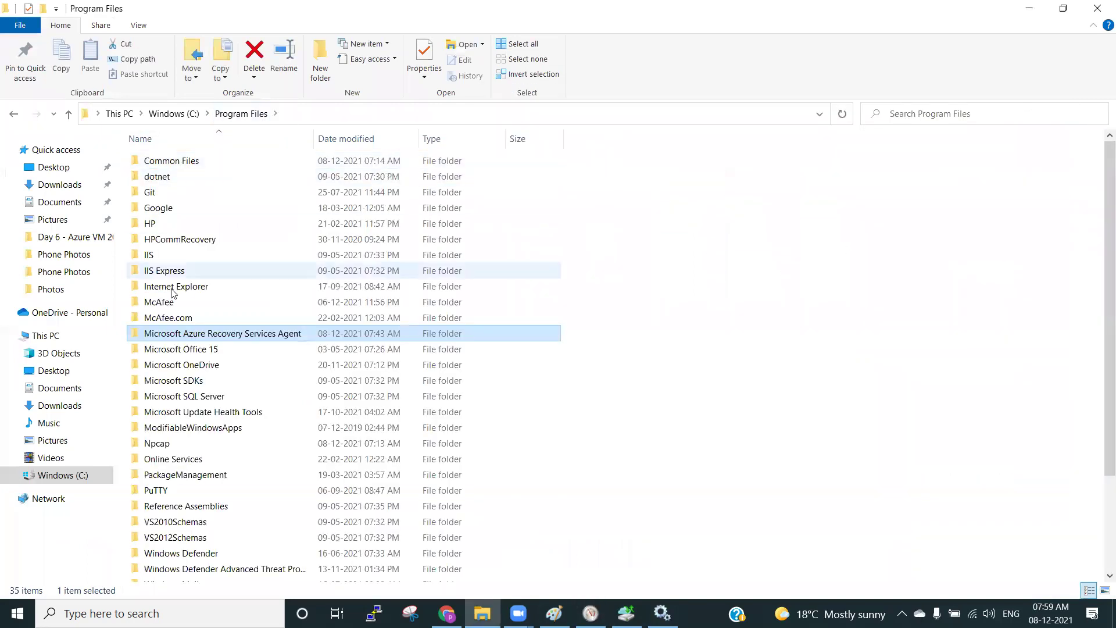
{"action": "double_click", "coordinate": [243, 335]}
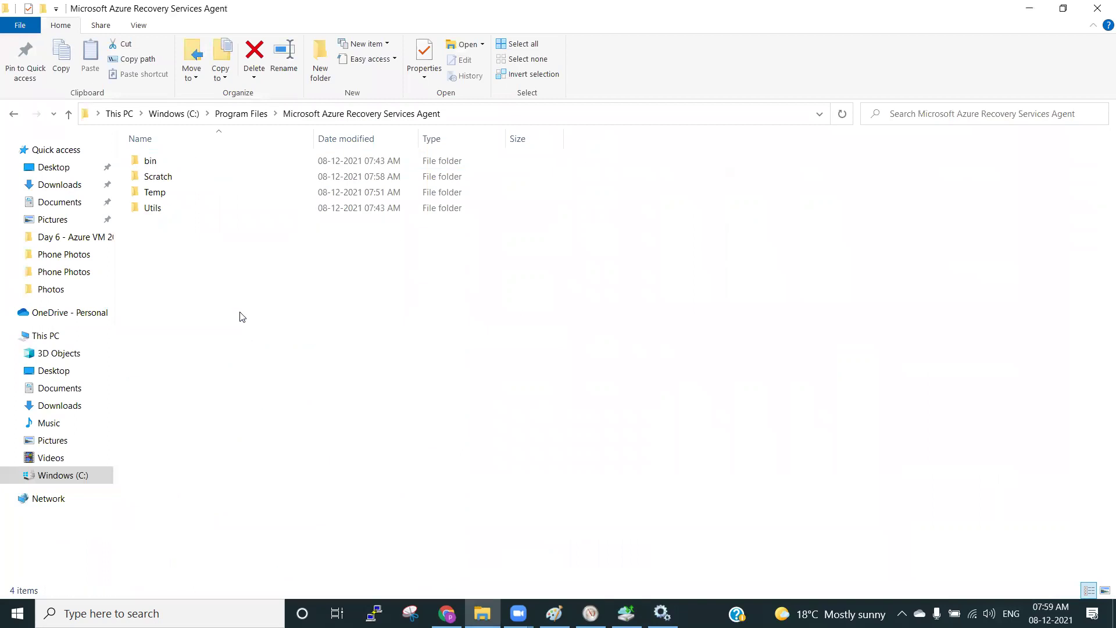
{"action": "left_click", "coordinate": [168, 182]}
{"action": "left_click", "coordinate": [172, 194]}
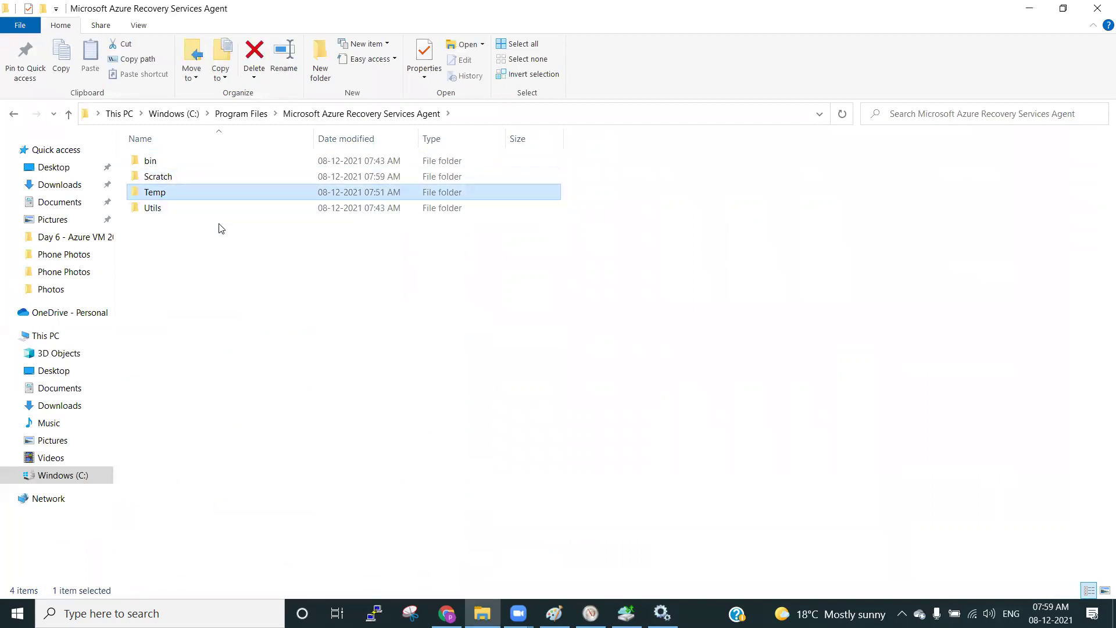
{"action": "left_click", "coordinate": [241, 113]}
{"action": "left_click", "coordinate": [1030, 8]}
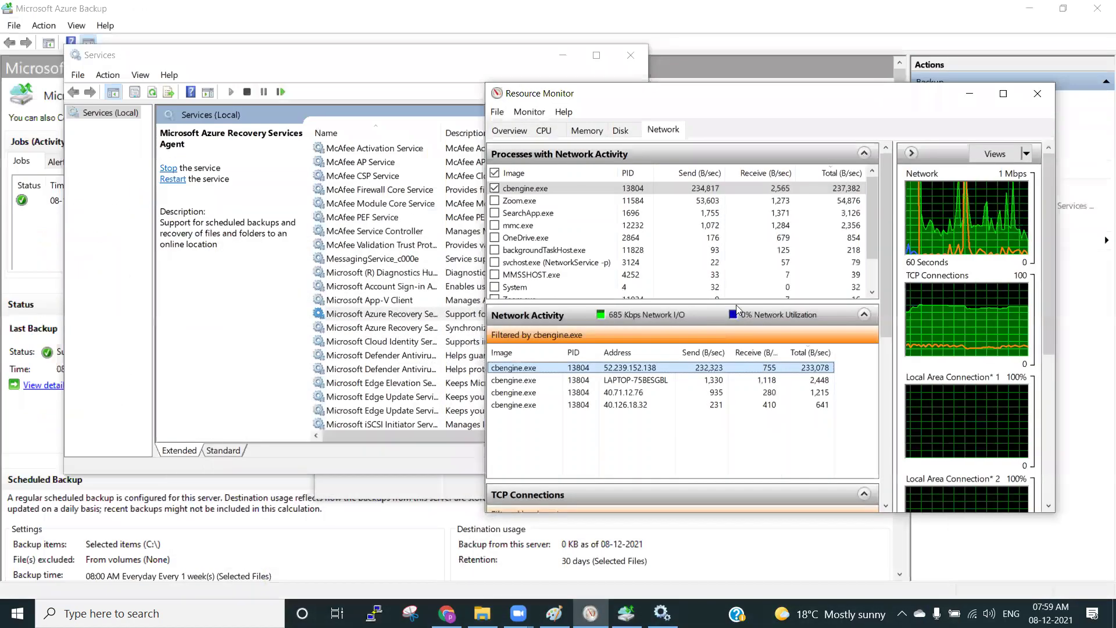
Close Services and the finished backup wizard, then review the completed 07:58 AM job's status.
{"action": "left_click", "coordinate": [471, 190]}
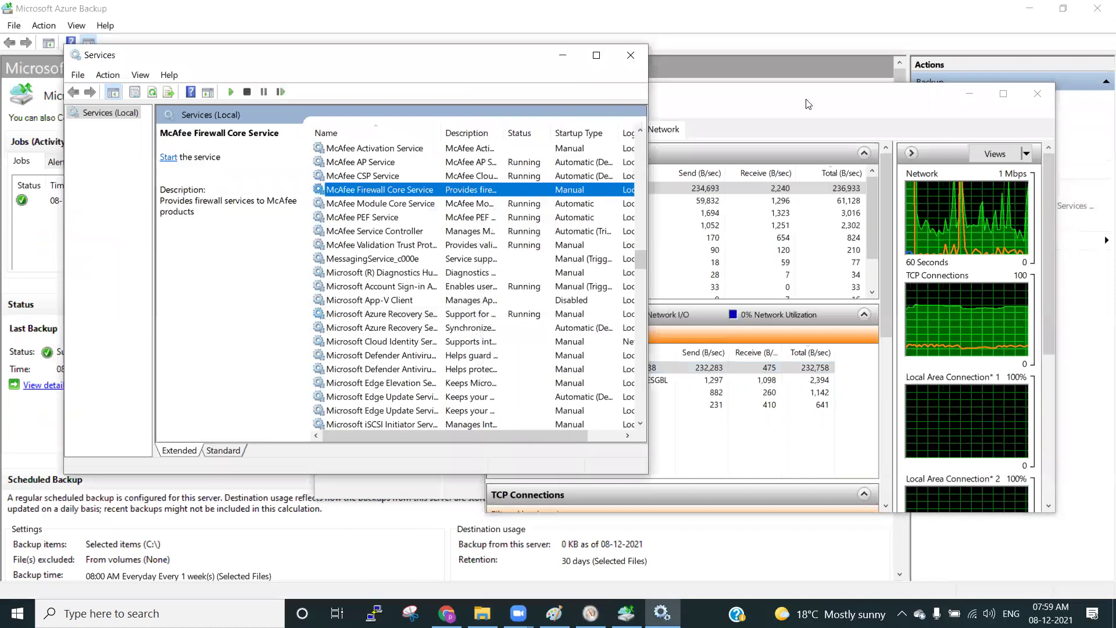
{"action": "left_click", "coordinate": [574, 106]}
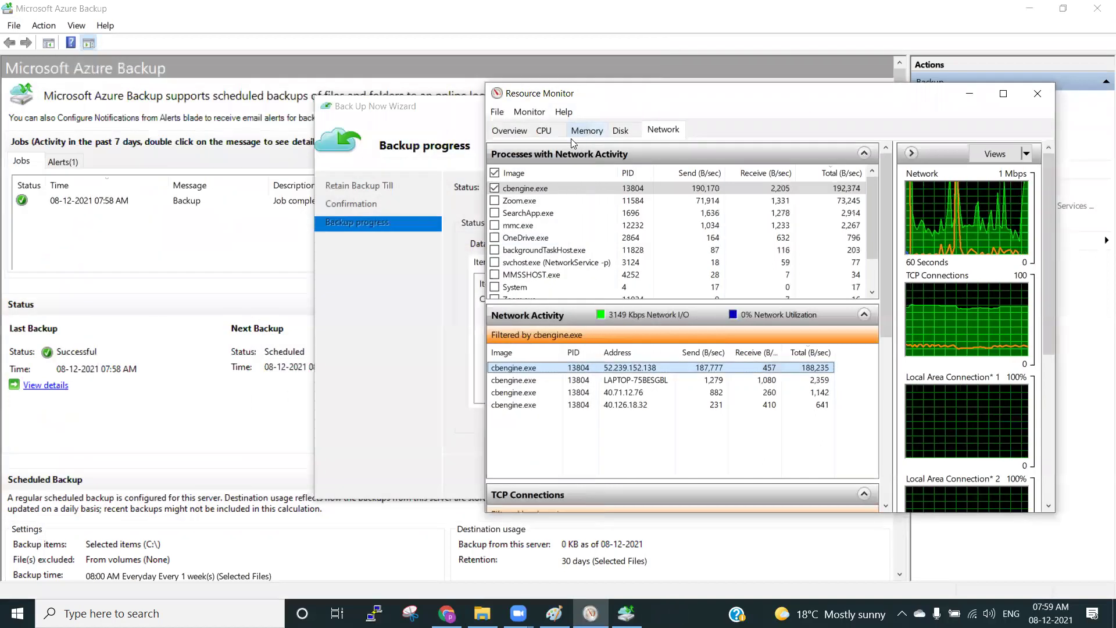
{"action": "left_click", "coordinate": [195, 200]}
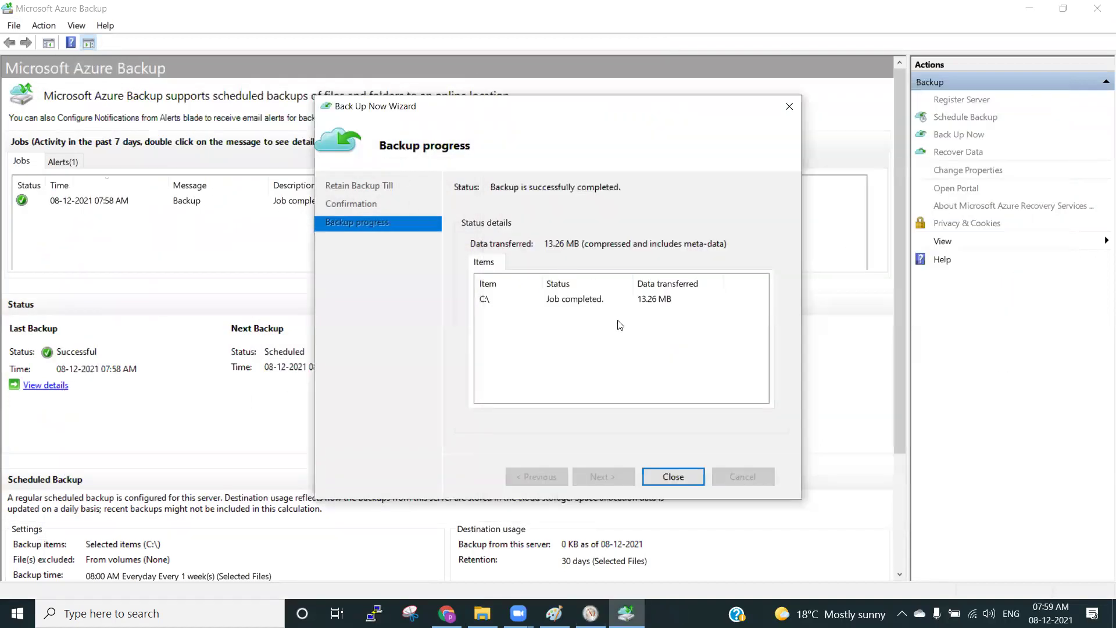
{"action": "left_click", "coordinate": [687, 479]}
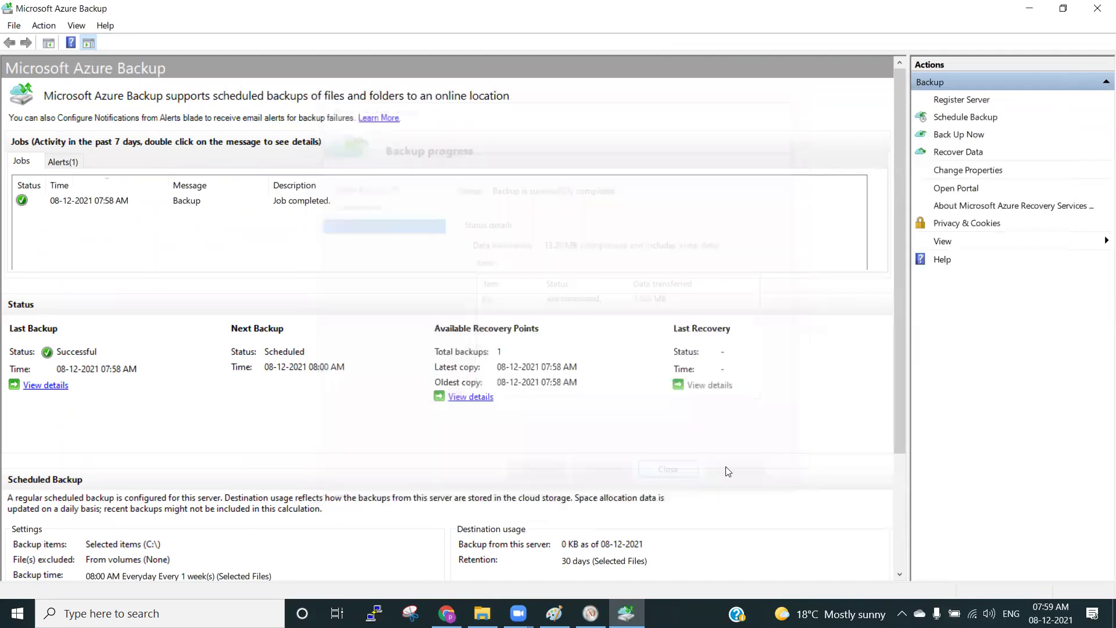
{"action": "left_click", "coordinate": [216, 204]}
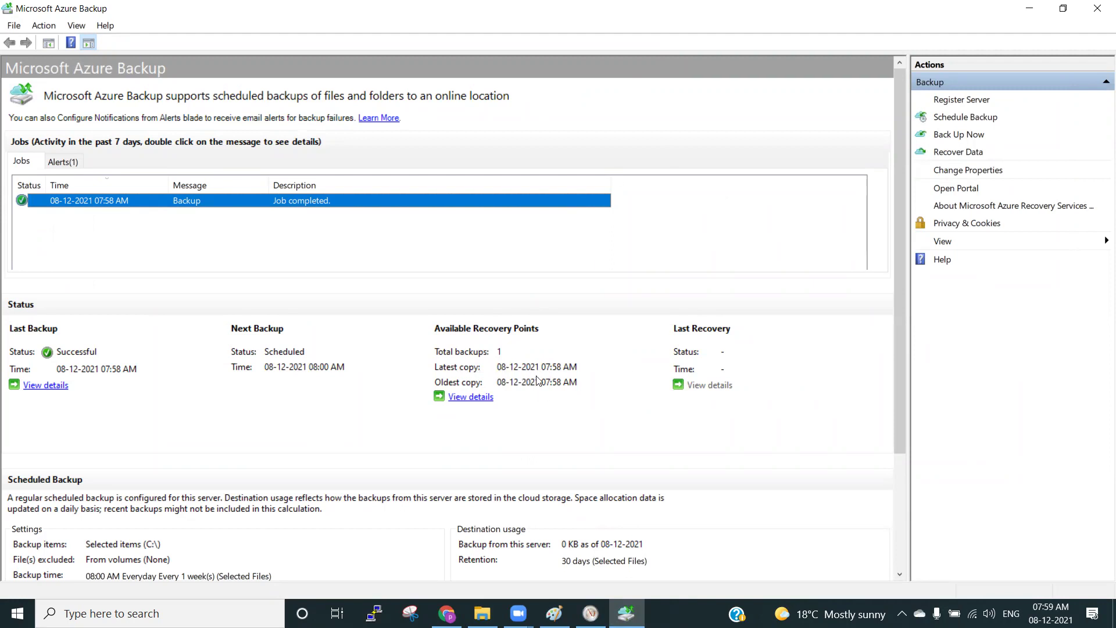
{"action": "scroll", "coordinate": [207, 533], "scroll_direction": "down", "scroll_amount": 5}
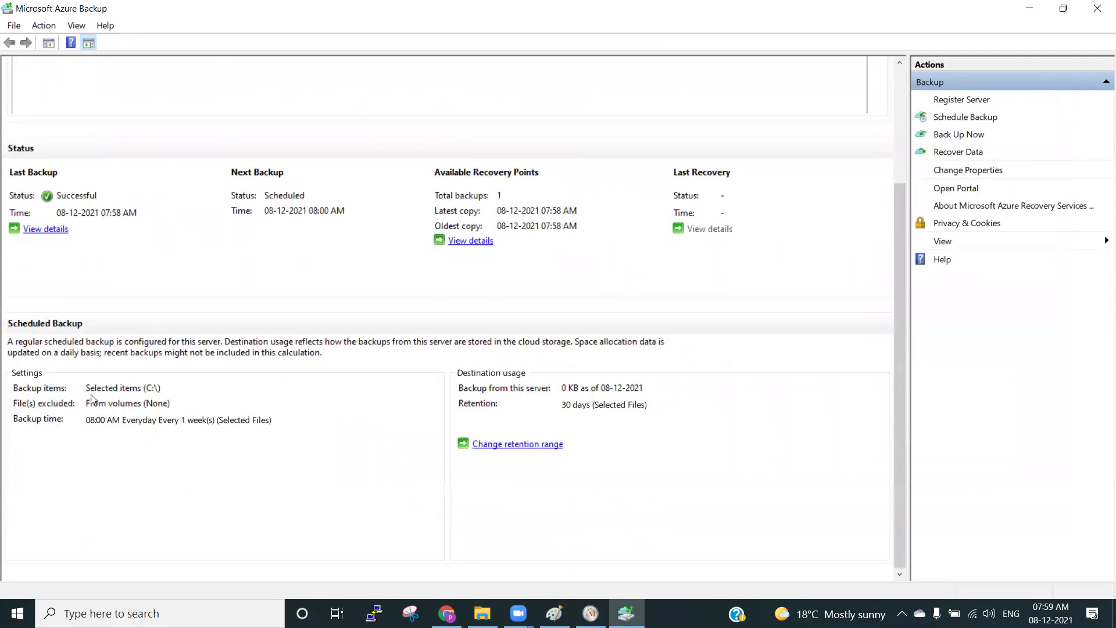
Refresh BackupRSV's backup infrastructure and confirm the Azure Backup Agent server shows 1 backup item.
{"action": "left_click", "coordinate": [446, 613]}
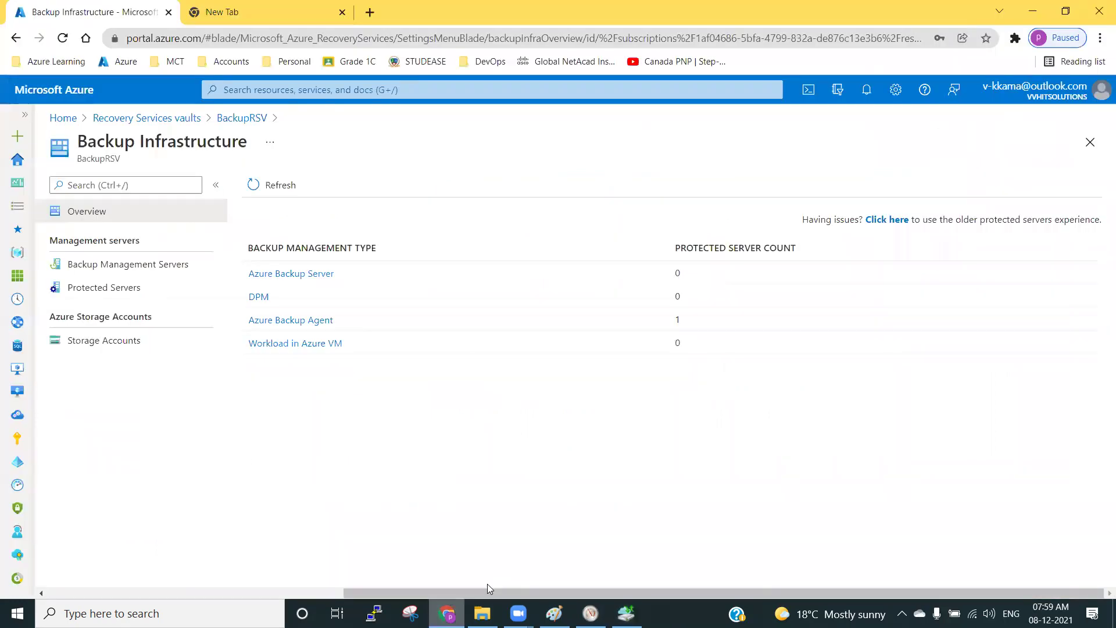
{"action": "left_click", "coordinate": [281, 185]}
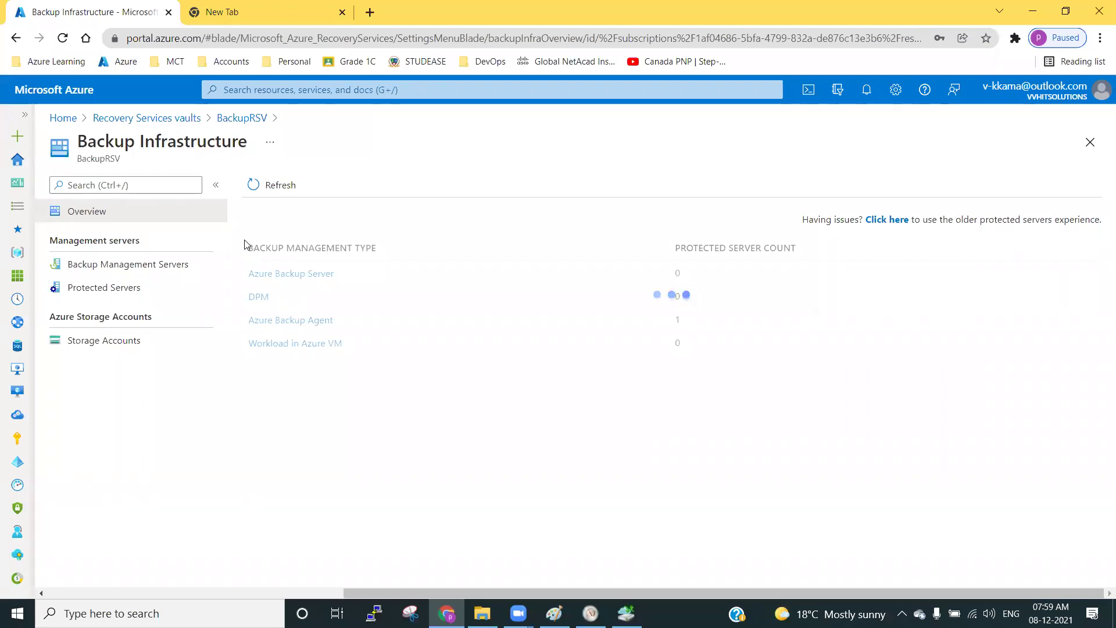
{"action": "left_click", "coordinate": [240, 118]}
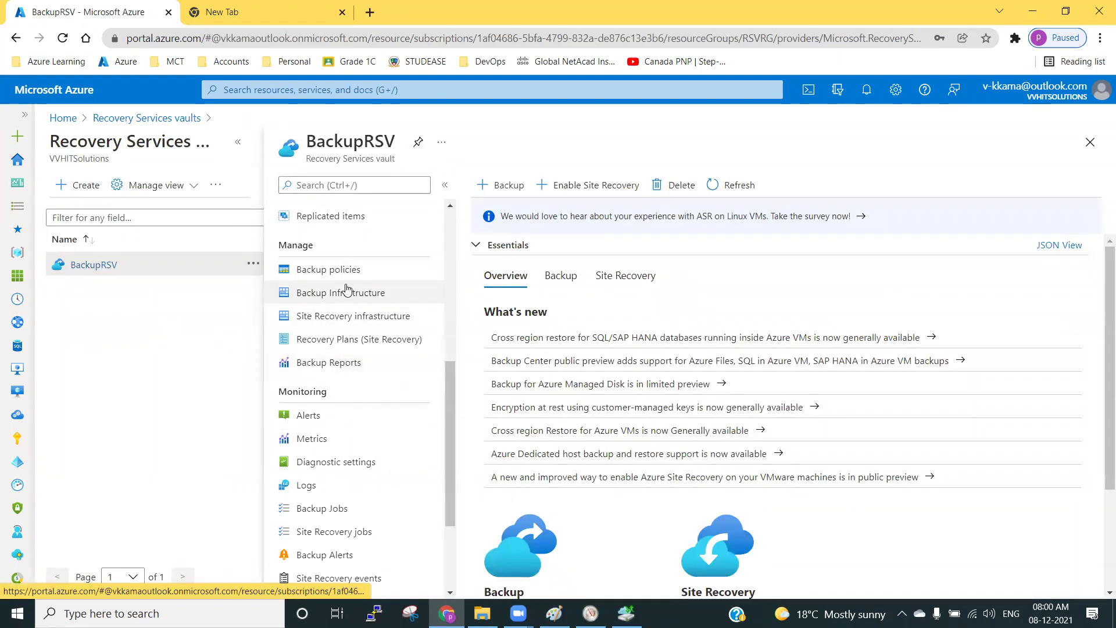
{"action": "left_click", "coordinate": [347, 290]}
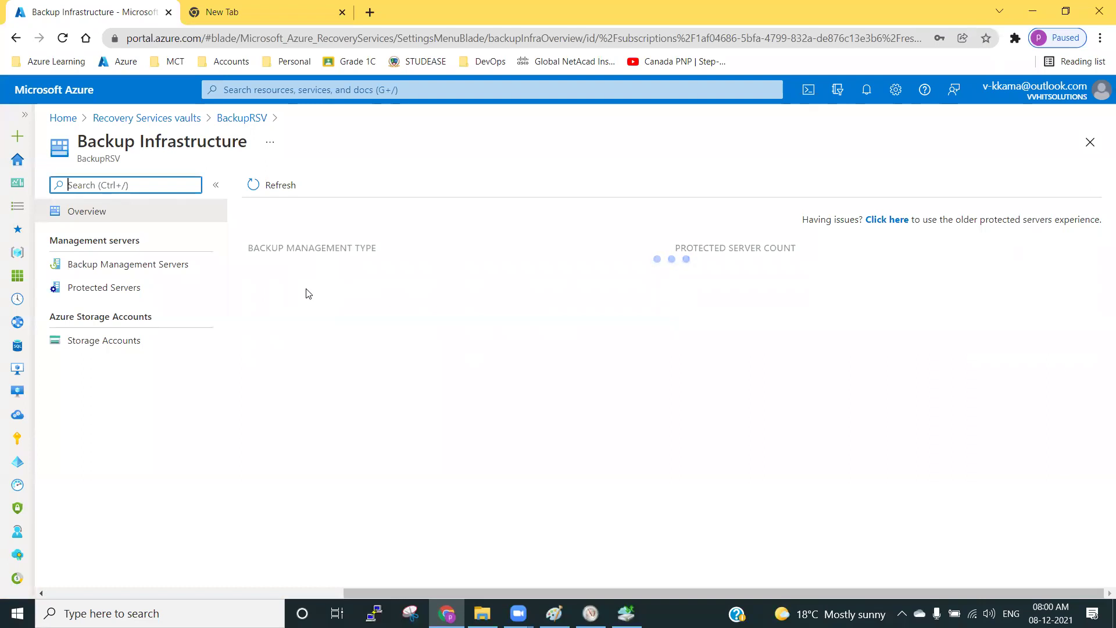
{"action": "left_click", "coordinate": [268, 320]}
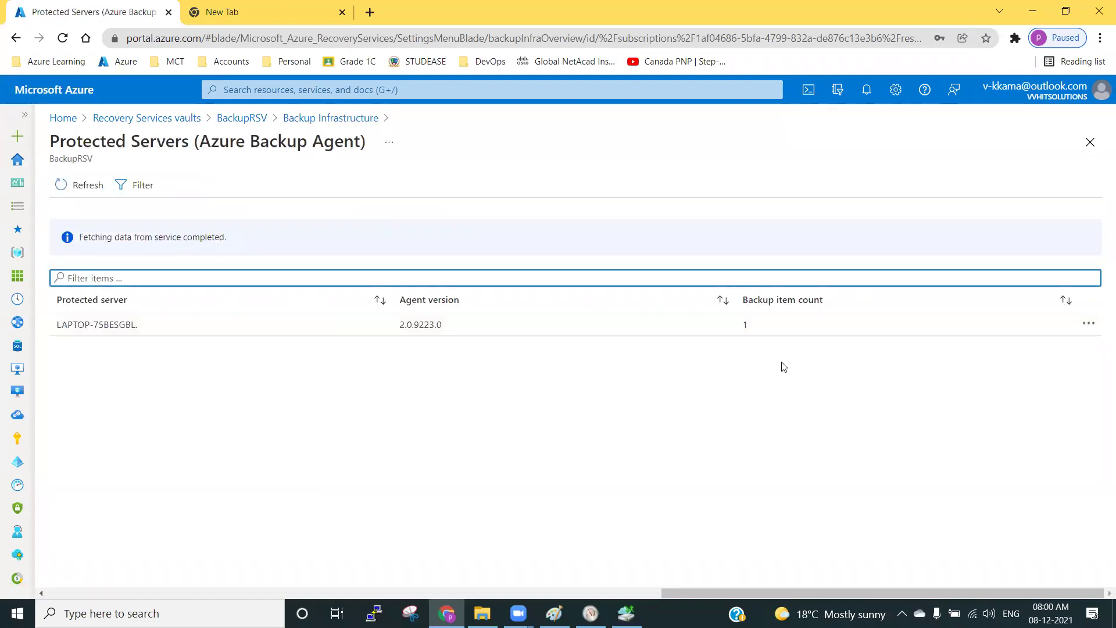
{"action": "double_click", "coordinate": [744, 326]}
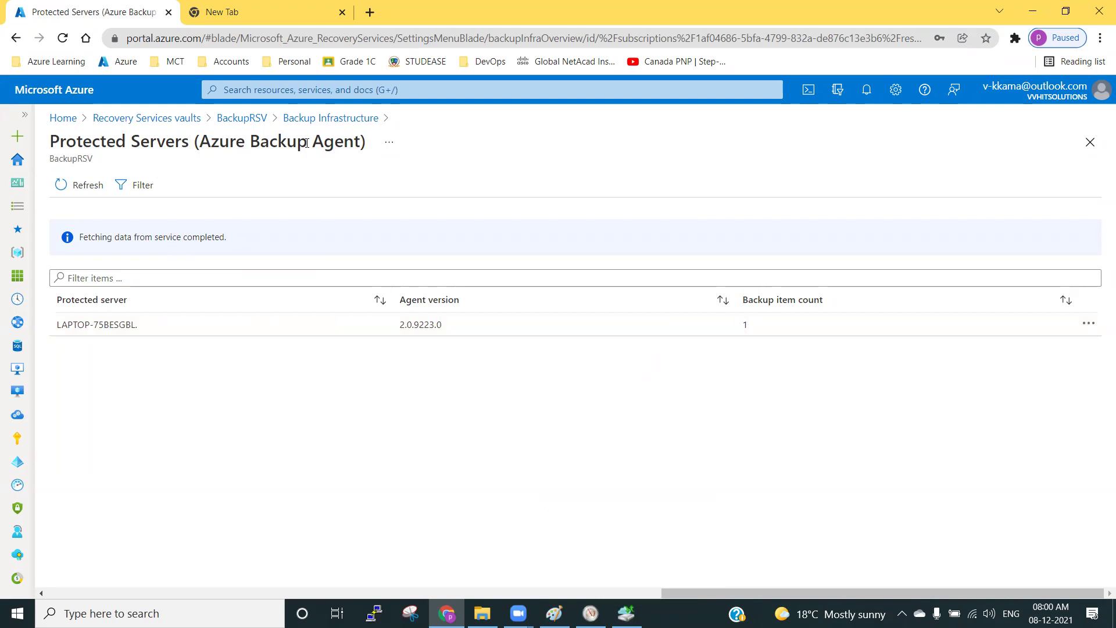
{"action": "left_click", "coordinate": [293, 117]}
Open BackupRSV's Azure Backup Agent backup items and select the C:\ item to see its recovery point.
{"action": "left_click", "coordinate": [245, 117]}
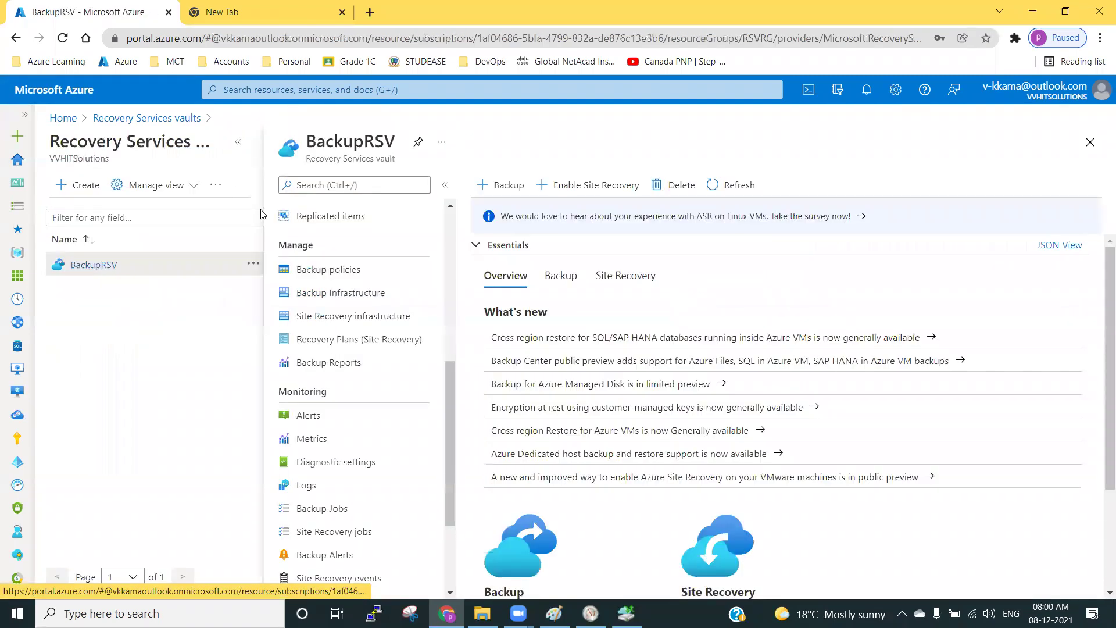
{"action": "scroll", "coordinate": [372, 375], "scroll_direction": "up", "scroll_amount": 2}
{"action": "left_click", "coordinate": [319, 269]}
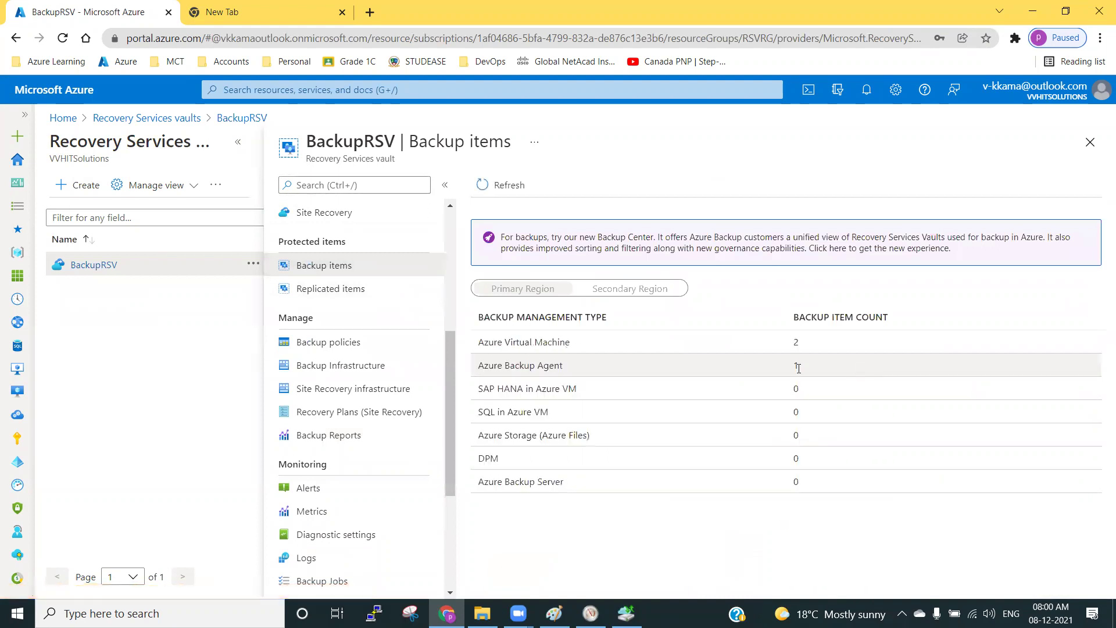
{"action": "left_click", "coordinate": [611, 372]}
{"action": "left_click_drag", "start_coordinate": [406, 306], "coordinate": [412, 306]}
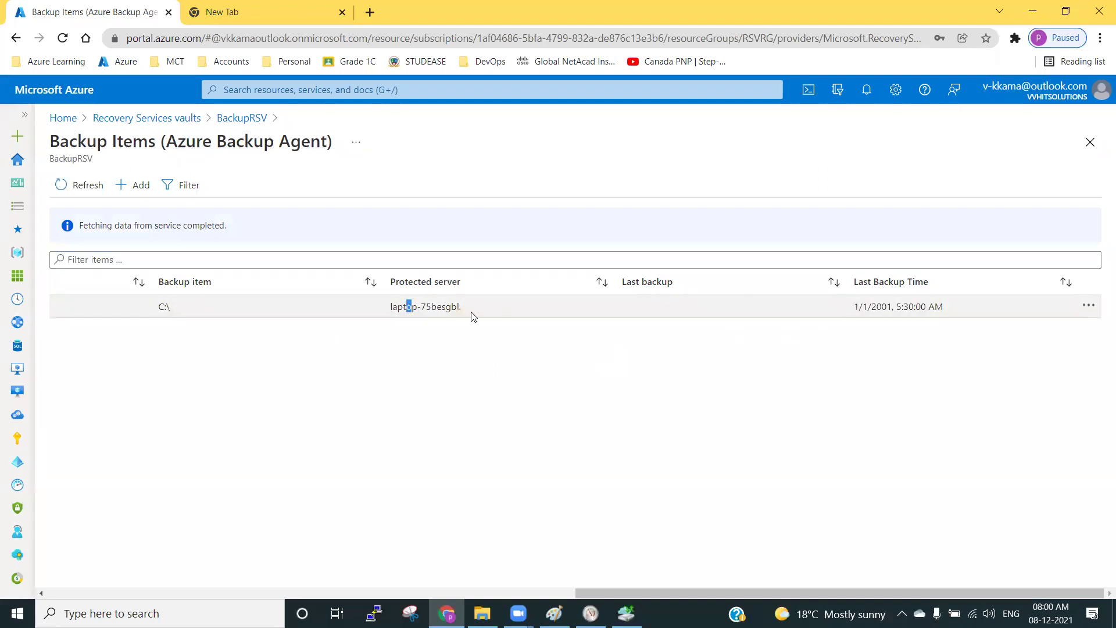
{"action": "left_click", "coordinate": [465, 313]}
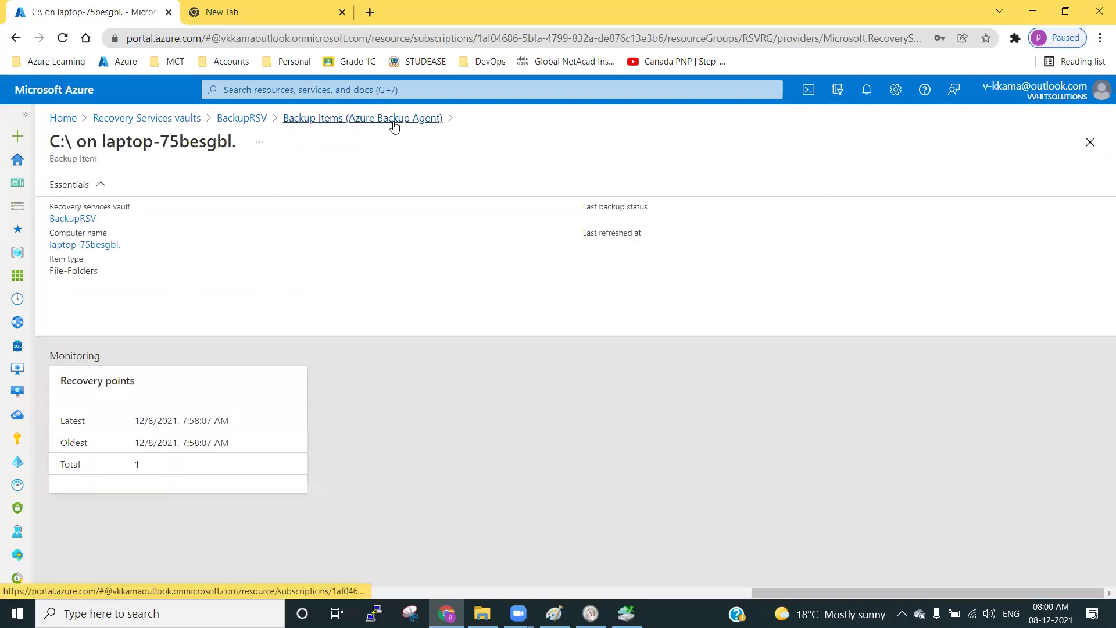
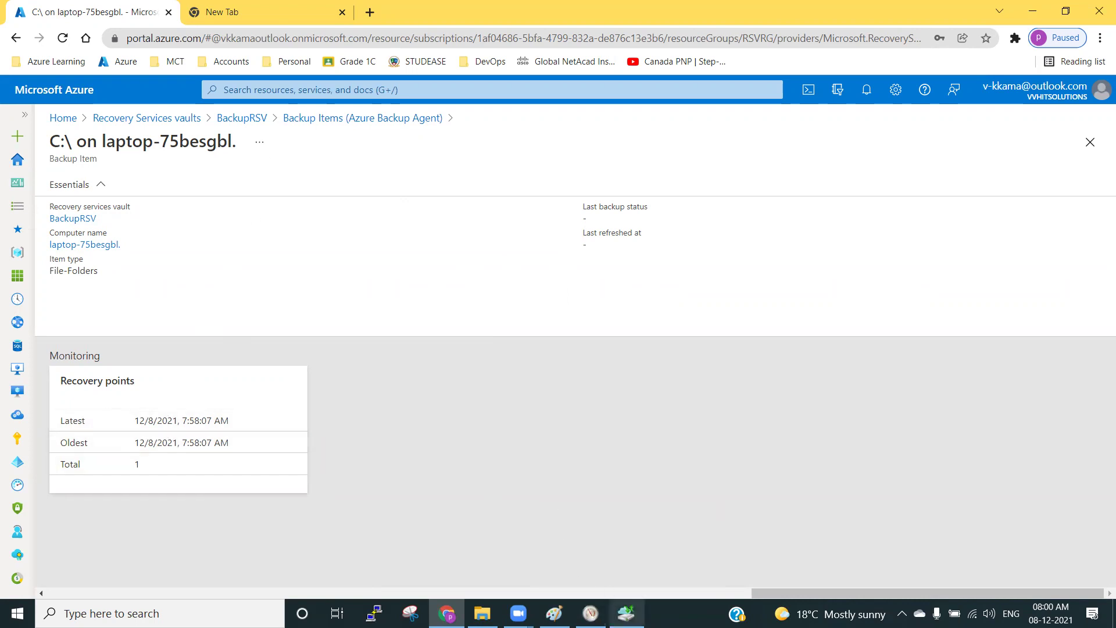
Refresh BackupRSV's Backup Jobs list, then check the agent's two completed jobs and 2 recovery points.
{"action": "left_click", "coordinate": [366, 119]}
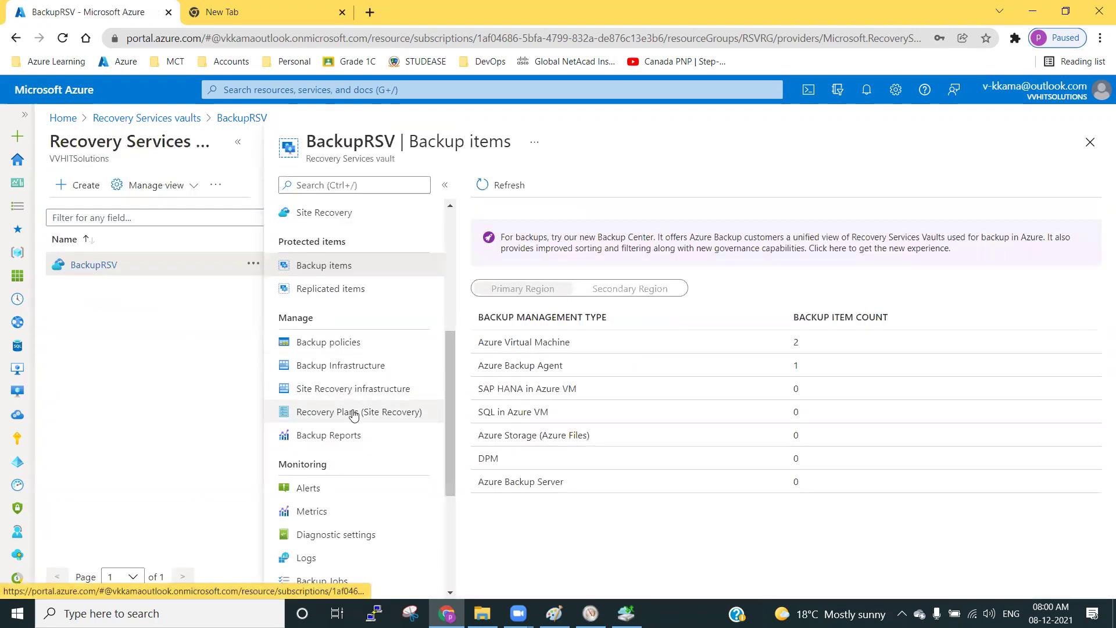
{"action": "scroll", "coordinate": [352, 414], "scroll_direction": "down", "scroll_amount": 4}
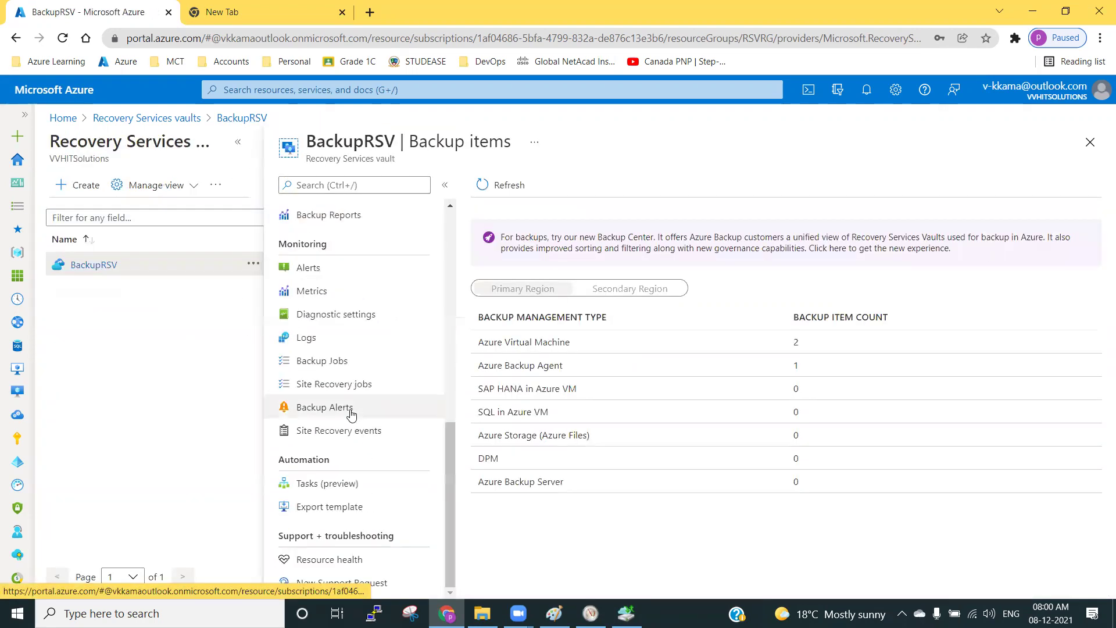
{"action": "left_click", "coordinate": [327, 361]}
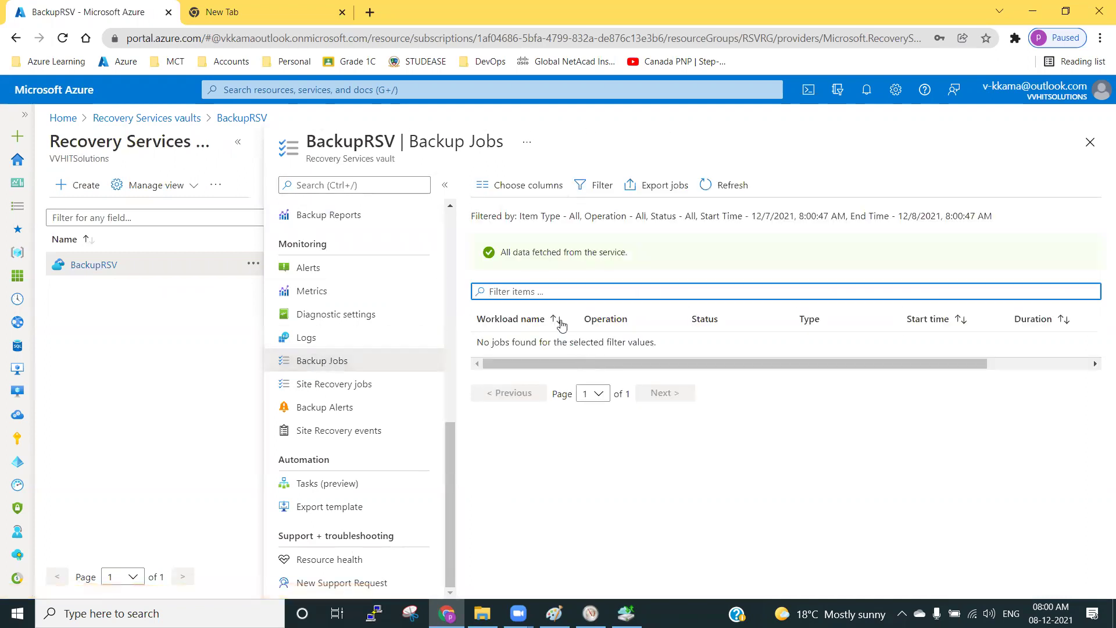
{"action": "left_click", "coordinate": [721, 186]}
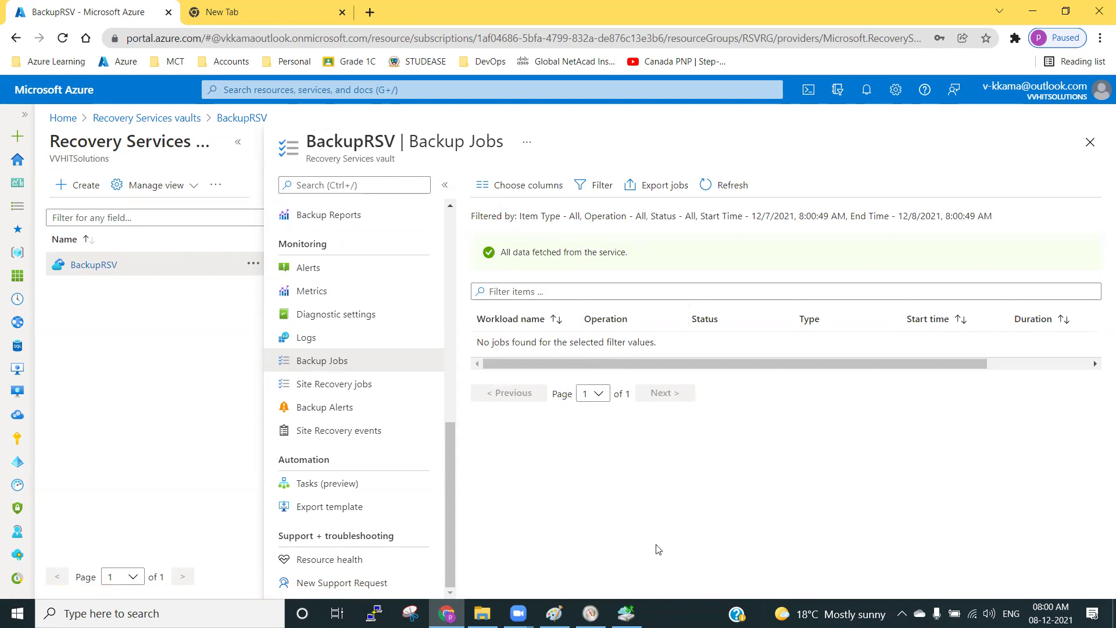
{"action": "left_click", "coordinate": [626, 613]}
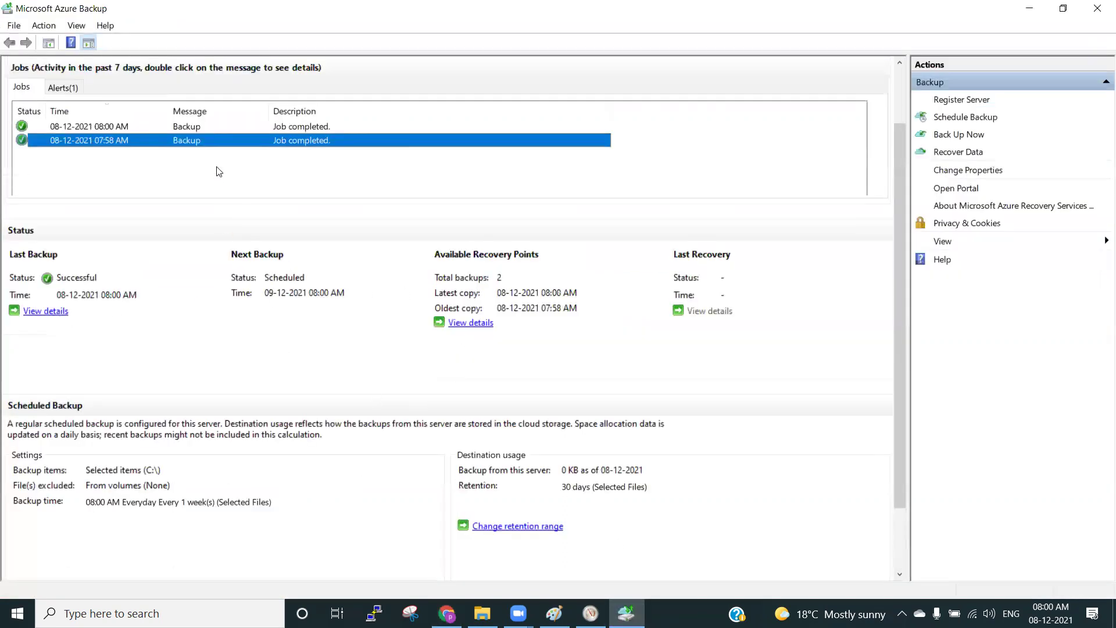
Compare the completed 08:00 AM and 07:58 AM backup jobs, then launch the Recover Data Wizard.
{"action": "left_click", "coordinate": [241, 129]}
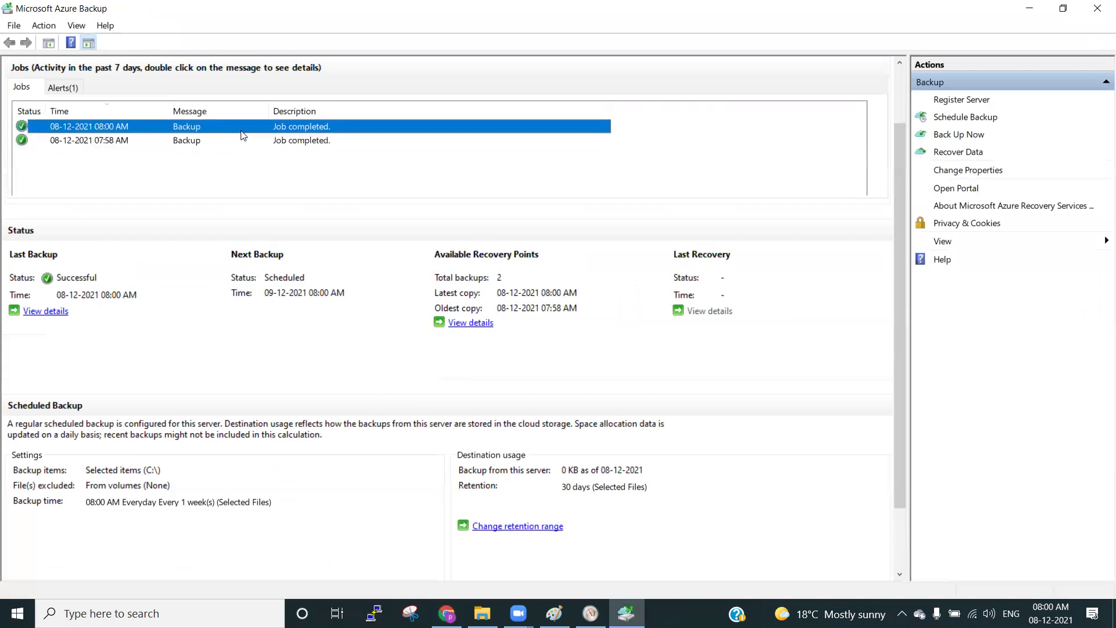
{"action": "left_click", "coordinate": [119, 141]}
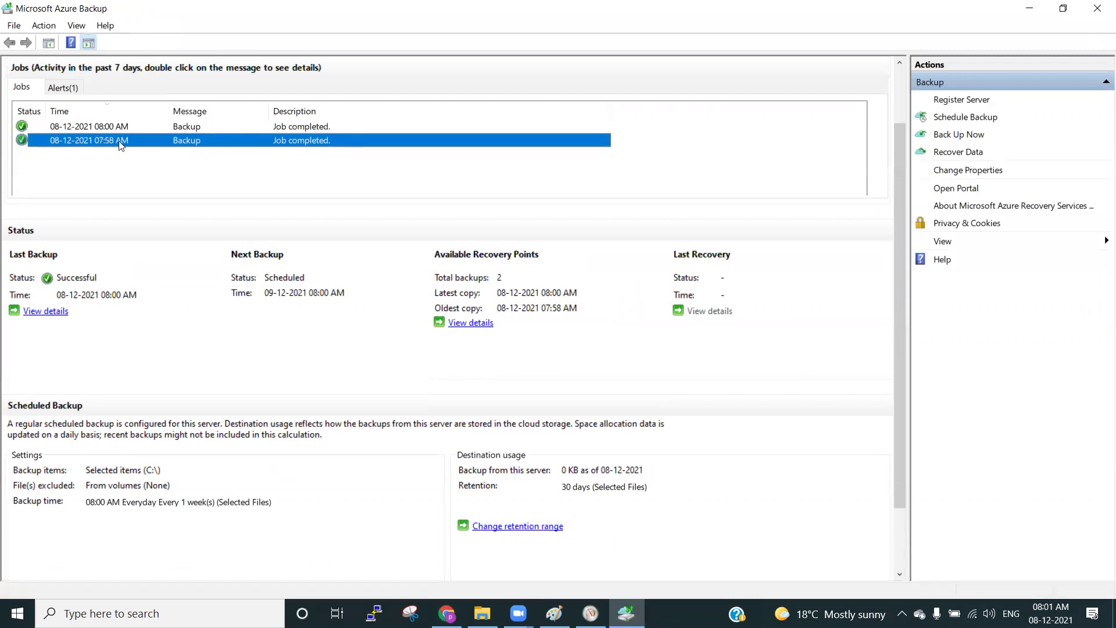
{"action": "left_click", "coordinate": [208, 128]}
{"action": "left_click", "coordinate": [206, 135]}
{"action": "left_click", "coordinate": [233, 126]}
{"action": "left_click", "coordinate": [236, 140]}
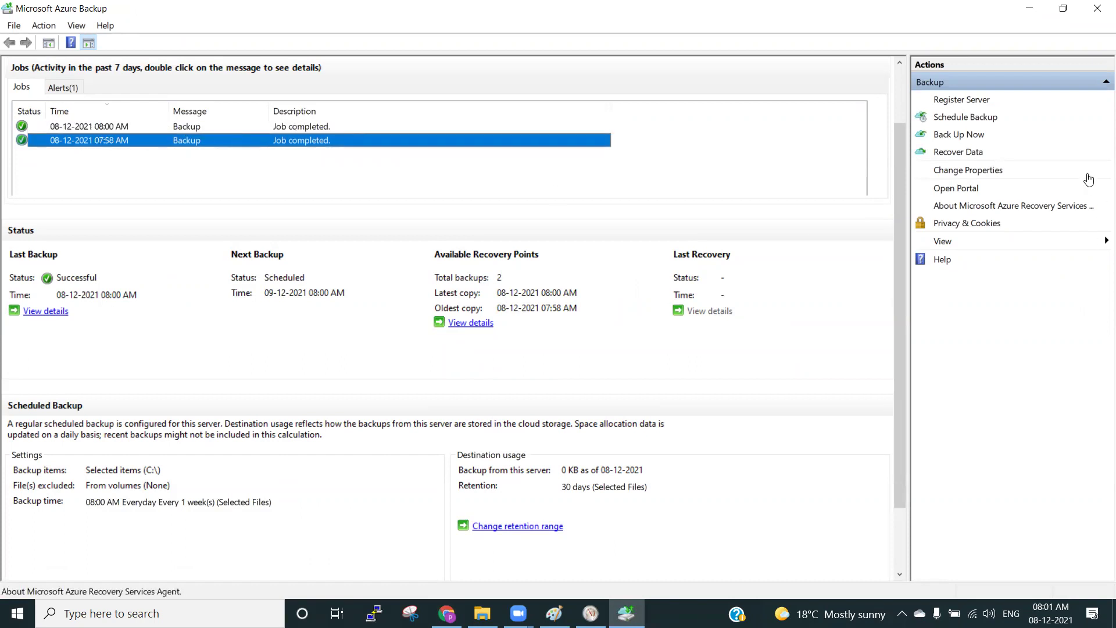
{"action": "left_click", "coordinate": [970, 153]}
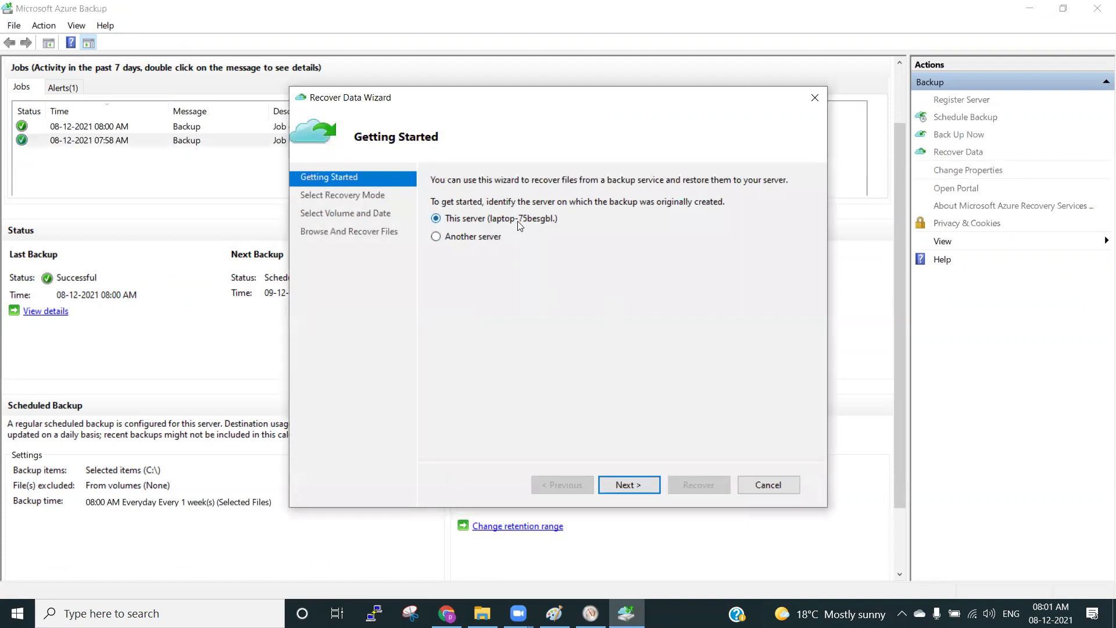
Choose to recover individual files and folders from this server's C:\ volume.
{"action": "left_click", "coordinate": [630, 484]}
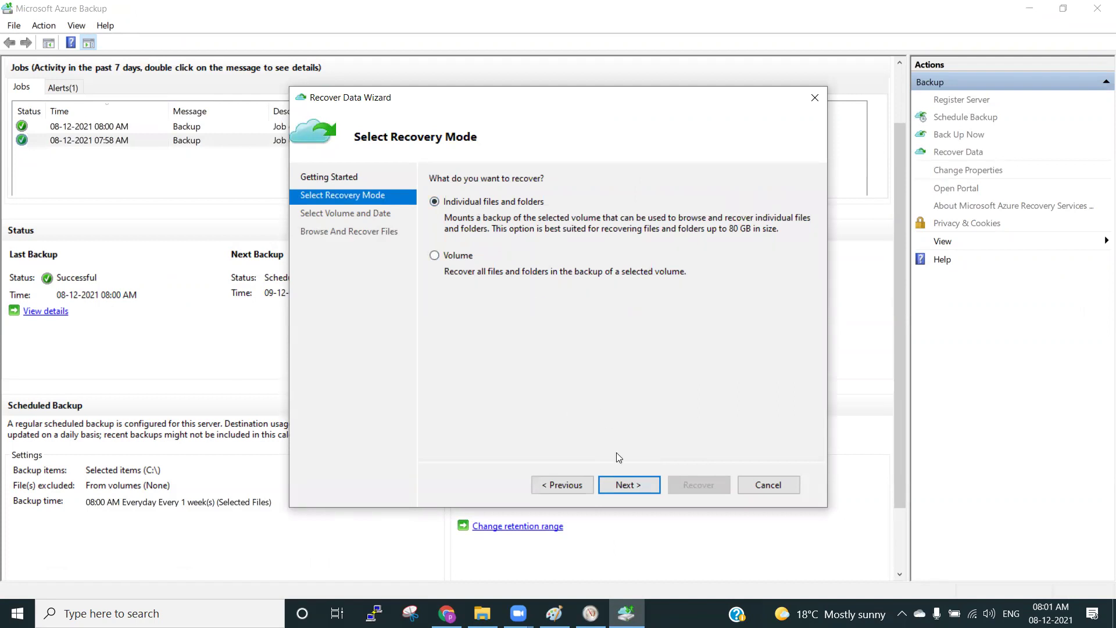
{"action": "left_click", "coordinate": [627, 484]}
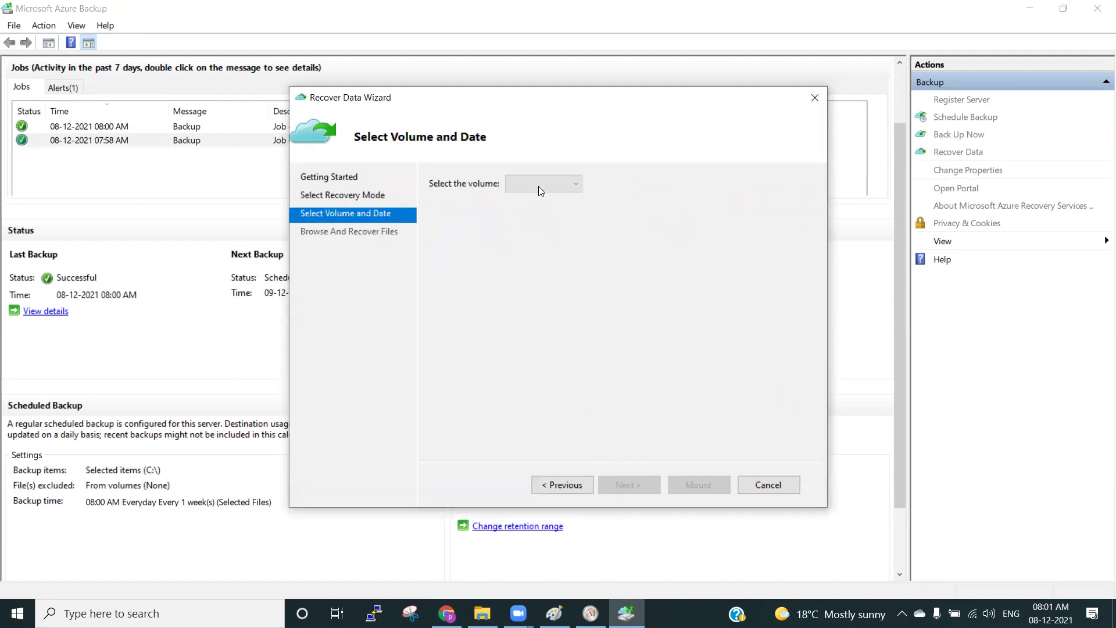
{"action": "left_click", "coordinate": [544, 185]}
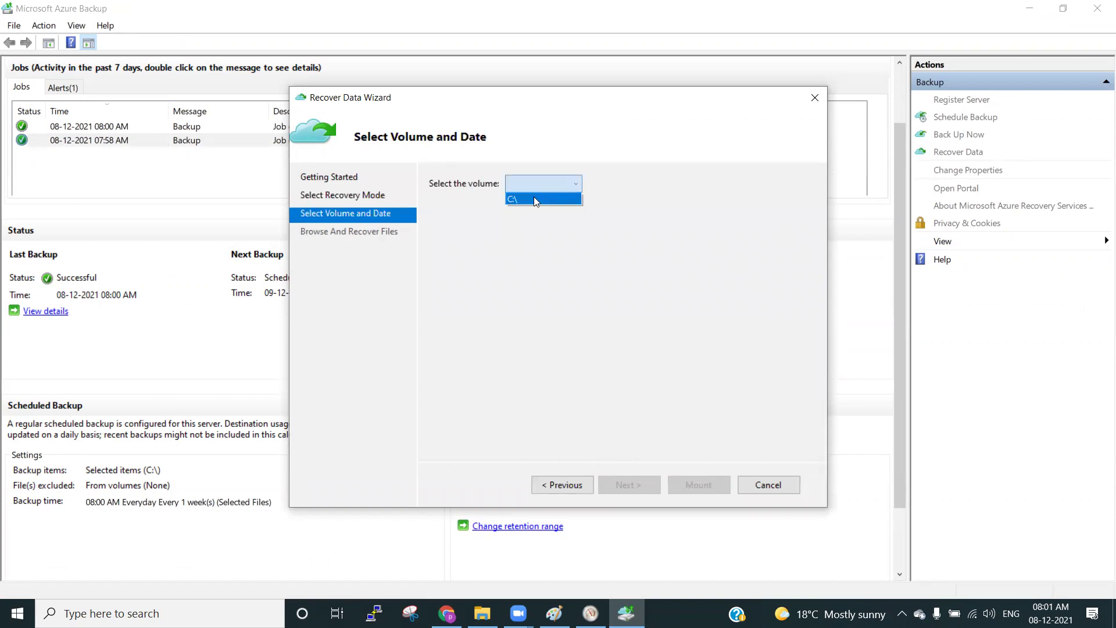
{"action": "left_click", "coordinate": [534, 199]}
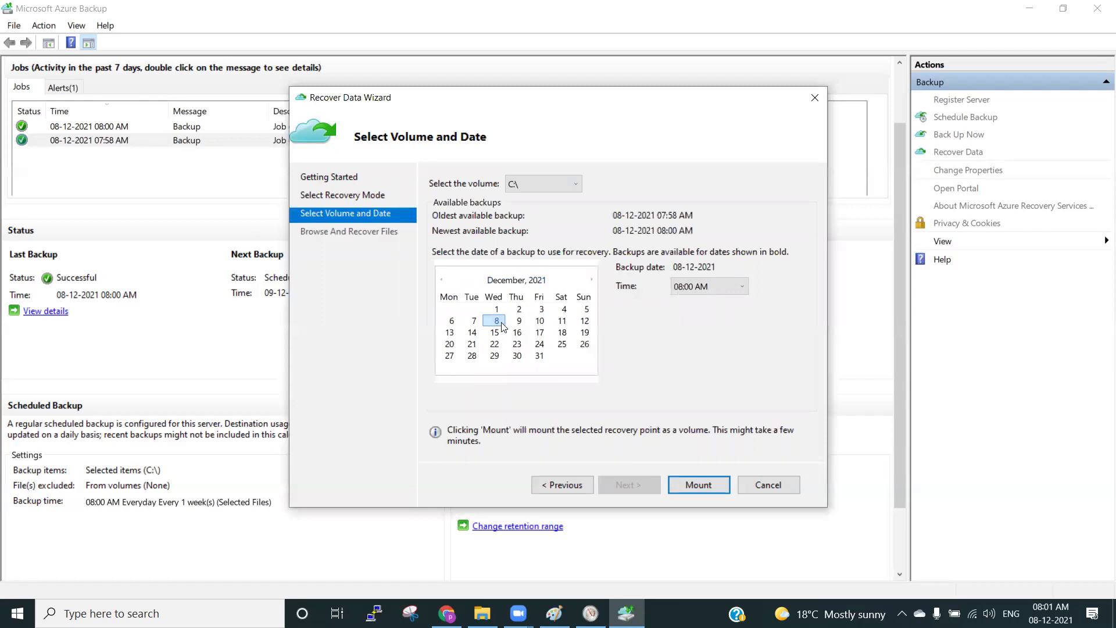
Mount the 8 December 07:58 AM recovery point as a recovery volume.
{"action": "left_click", "coordinate": [715, 287]}
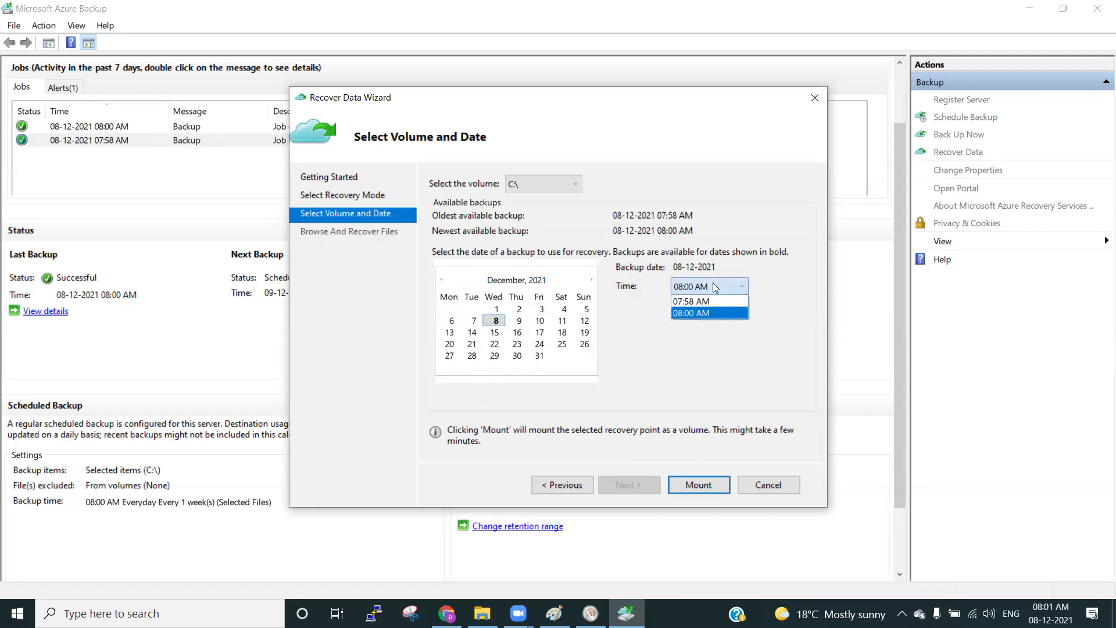
{"action": "left_click", "coordinate": [495, 318]}
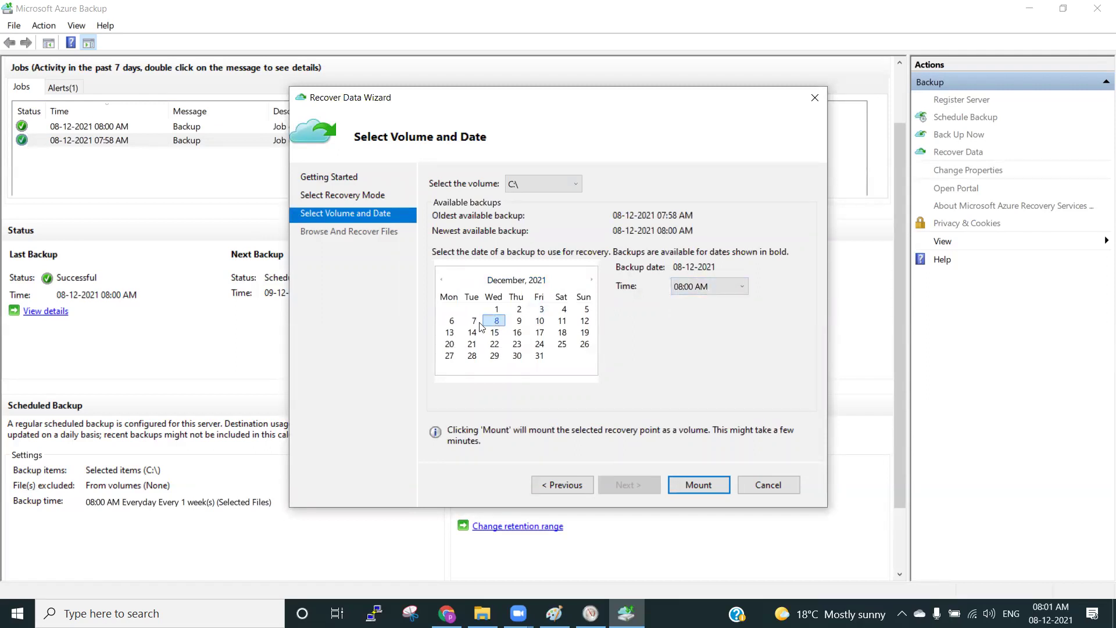
{"action": "left_click", "coordinate": [478, 321]}
{"action": "left_click", "coordinate": [493, 322]}
{"action": "left_click", "coordinate": [697, 289]}
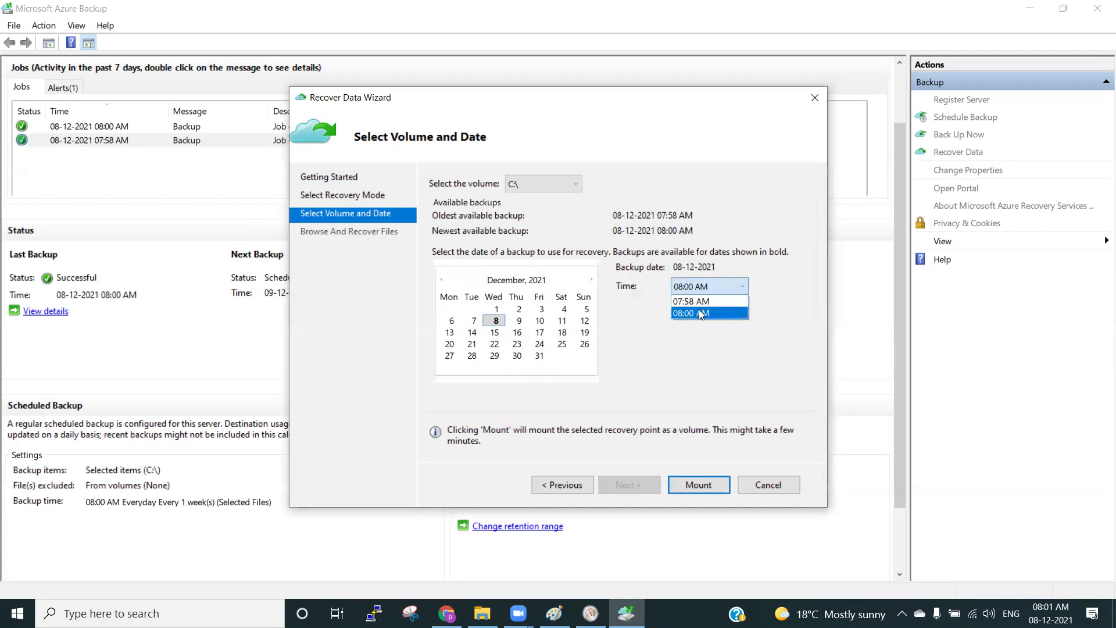
{"action": "left_click", "coordinate": [697, 301]}
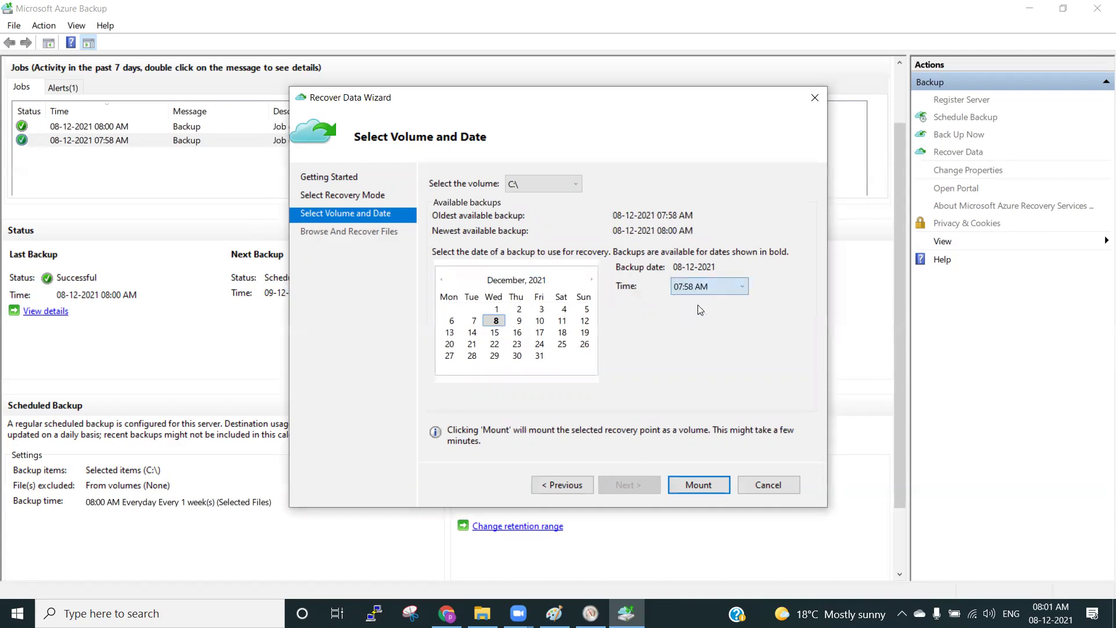
{"action": "left_click", "coordinate": [700, 483]}
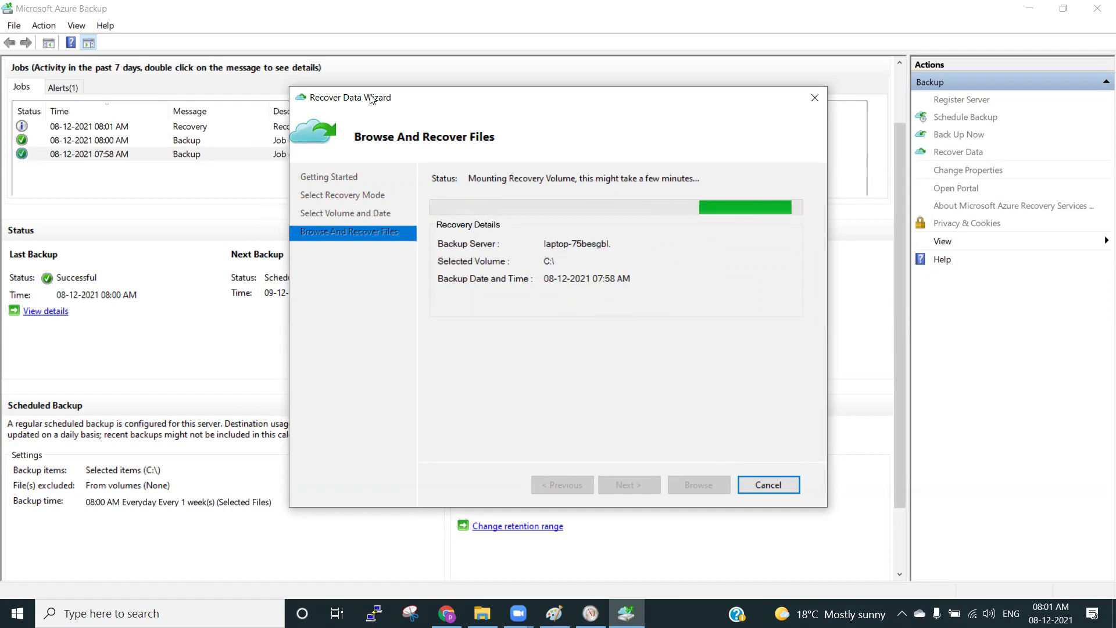
{"action": "left_click_drag", "start_coordinate": [372, 99], "coordinate": [273, 151]}
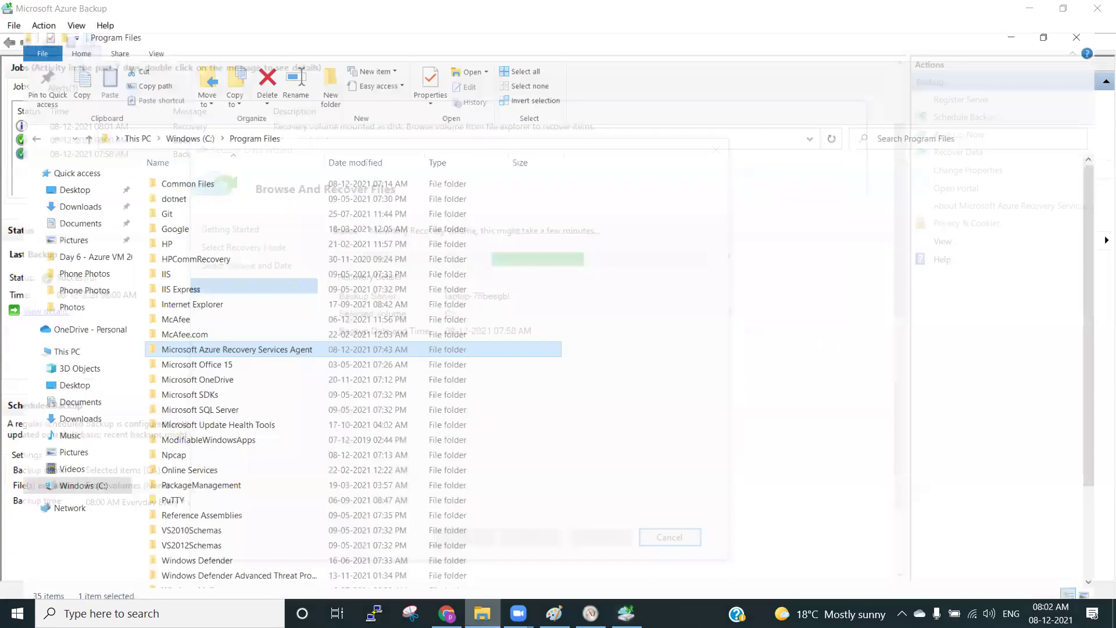
Verify the mounted recovery volume as Local Disk (D:) in This PC and Disk Management (diskmgmt.msc).
{"action": "left_click", "coordinate": [70, 335]}
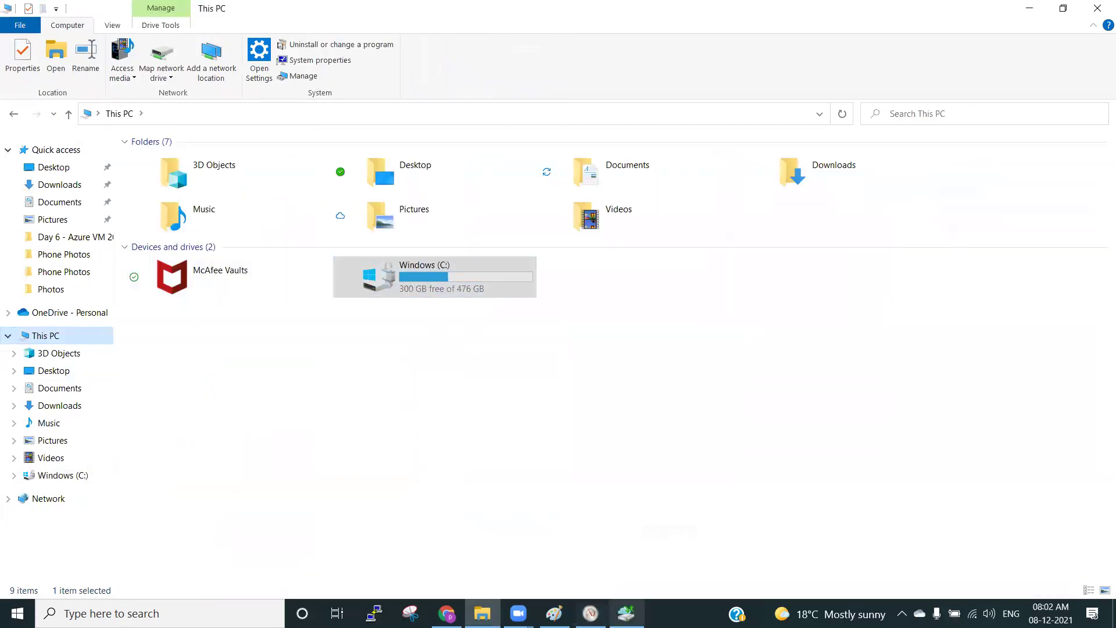
{"action": "mouse_move", "coordinate": [626, 614]}
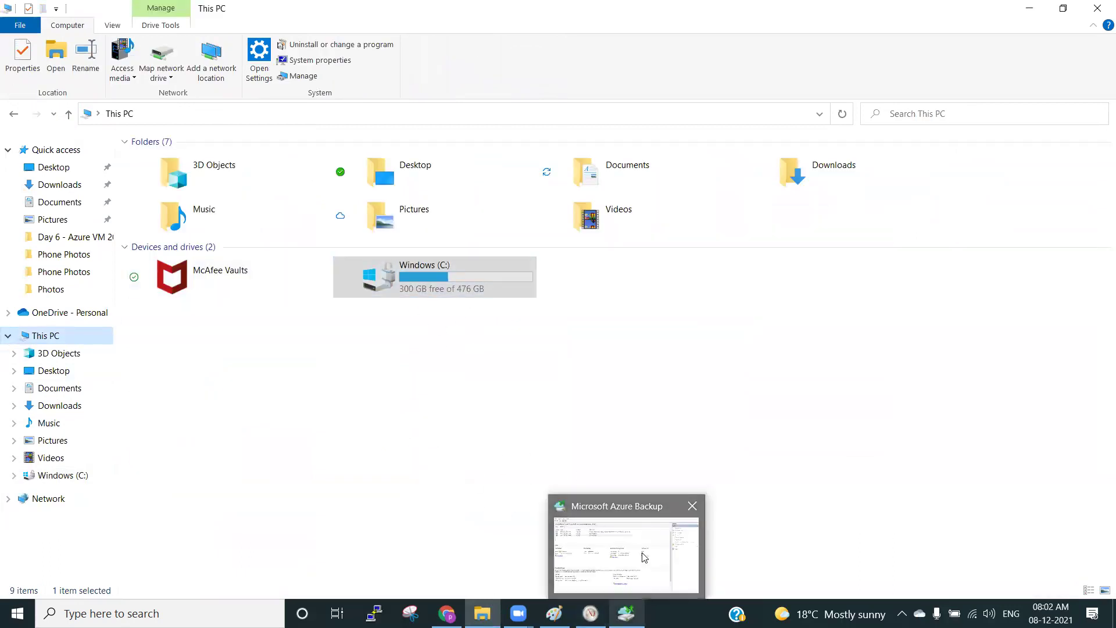
{"action": "left_click", "coordinate": [645, 558]}
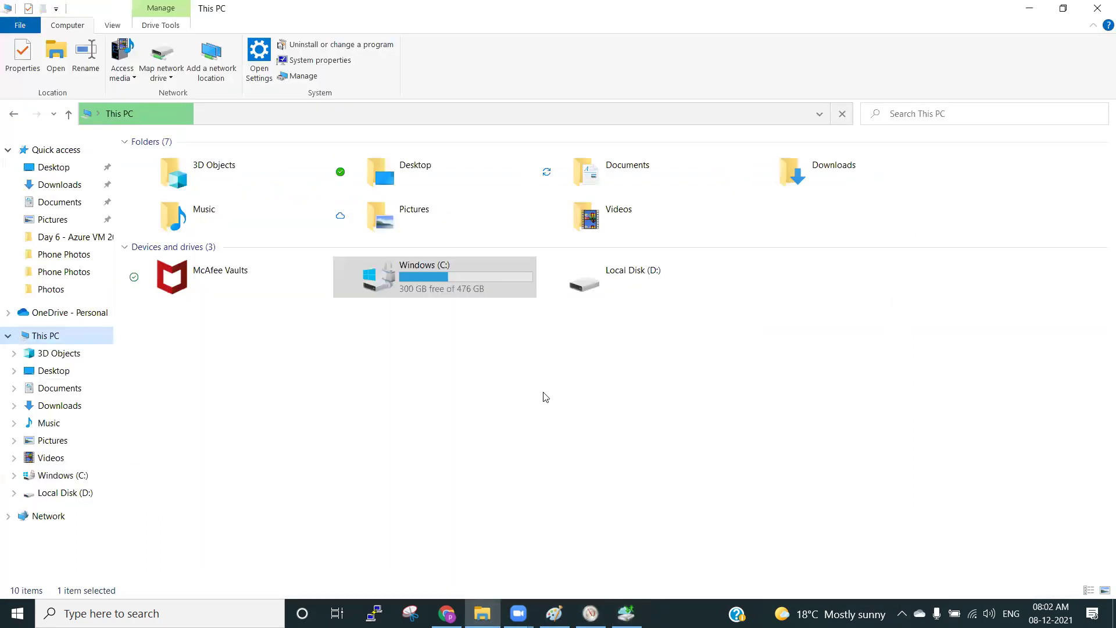
{"action": "key", "text": "super"}
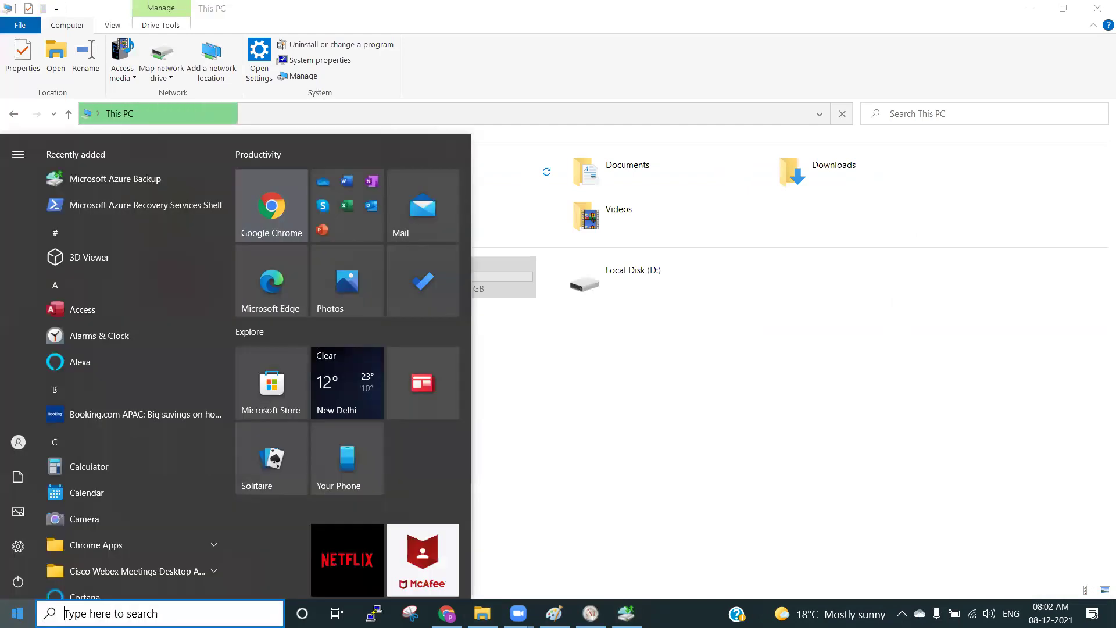
{"action": "type", "text": "diskm"}
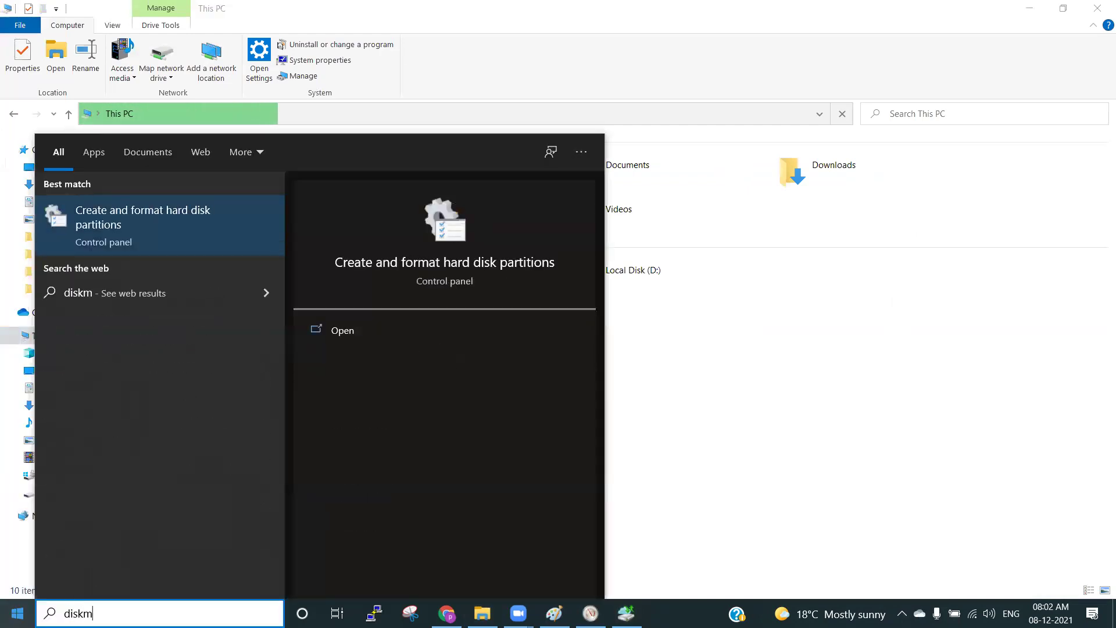
{"action": "type", "text": "gmt."}
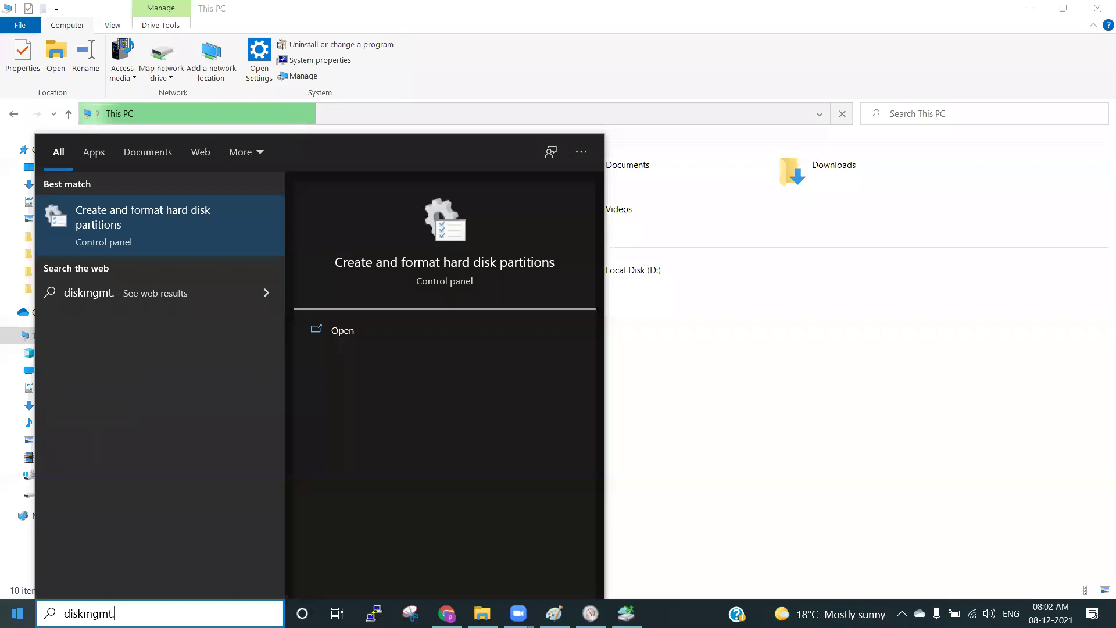
{"action": "type", "text": "msc"}
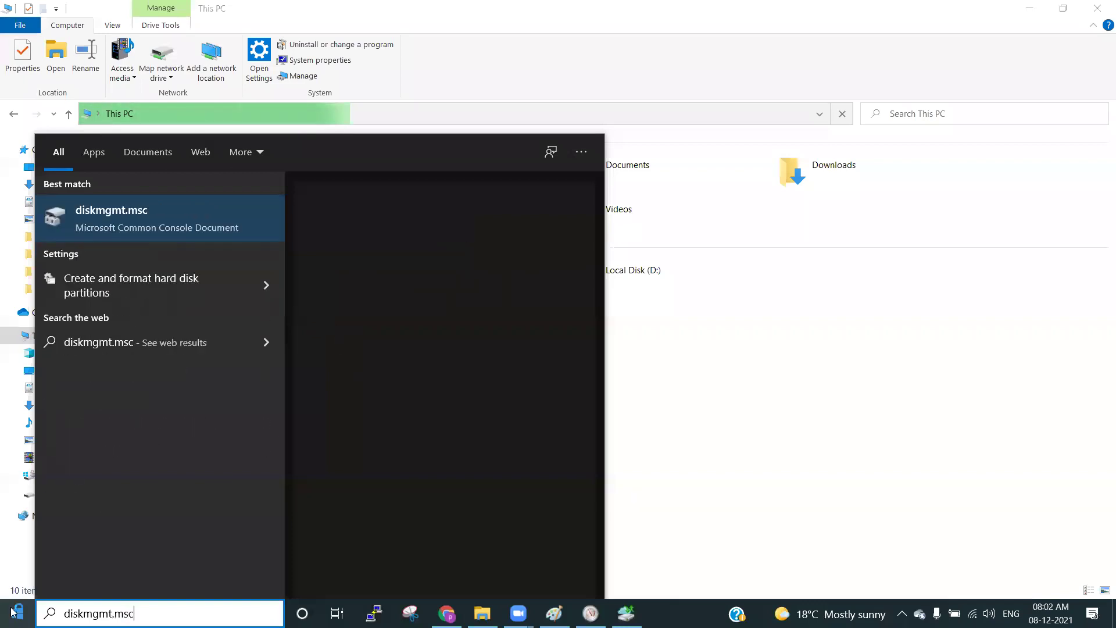
{"action": "key", "text": "Return"}
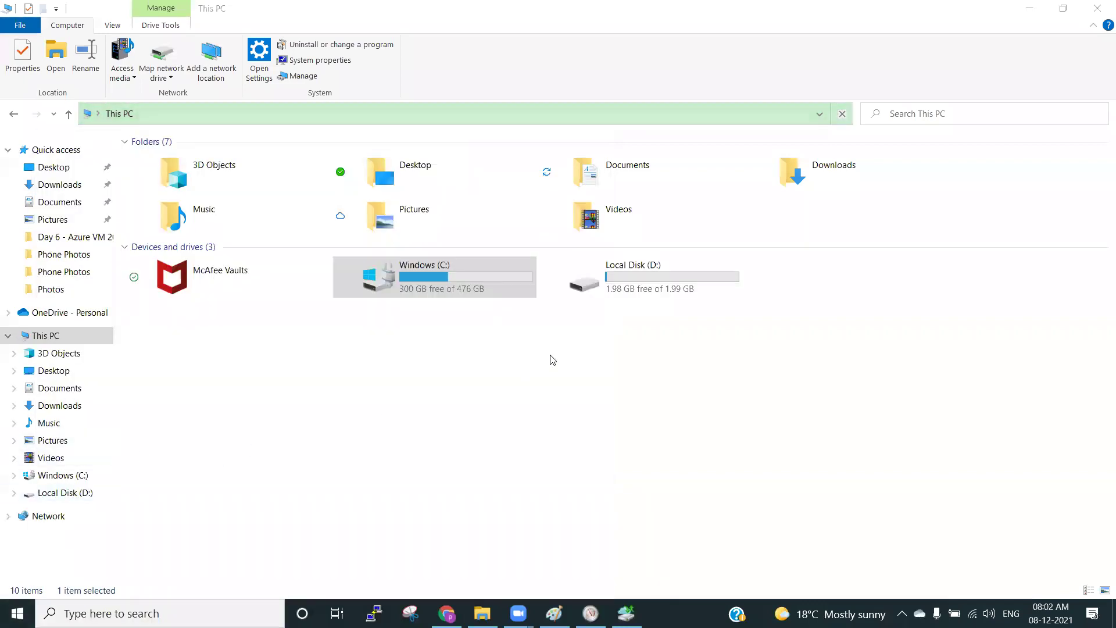
{"action": "left_click", "coordinate": [655, 294]}
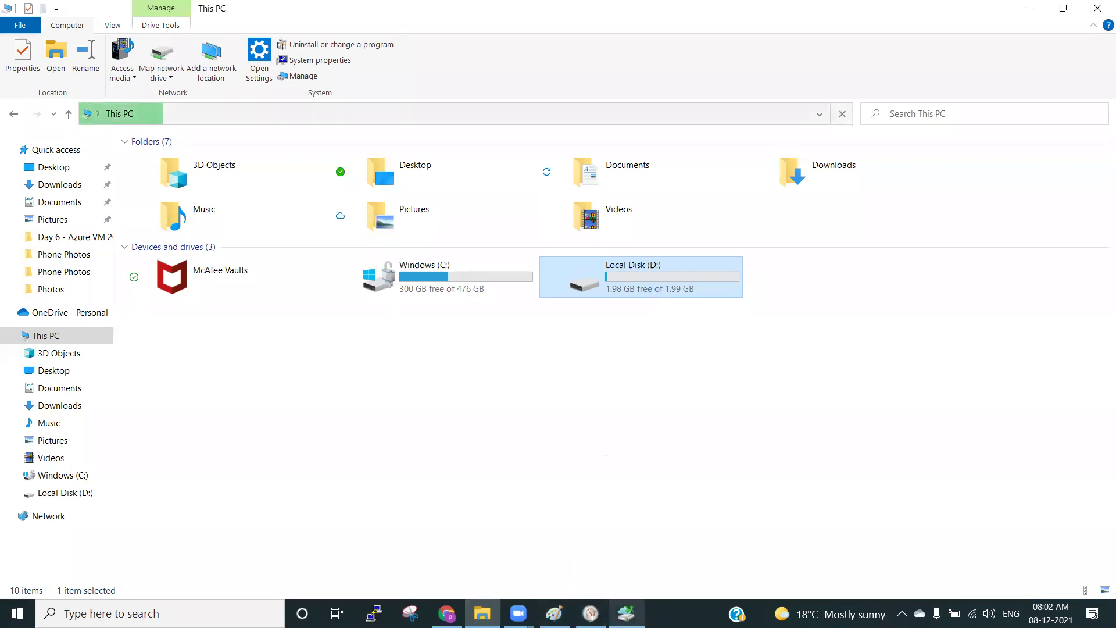
{"action": "left_click", "coordinate": [626, 613]}
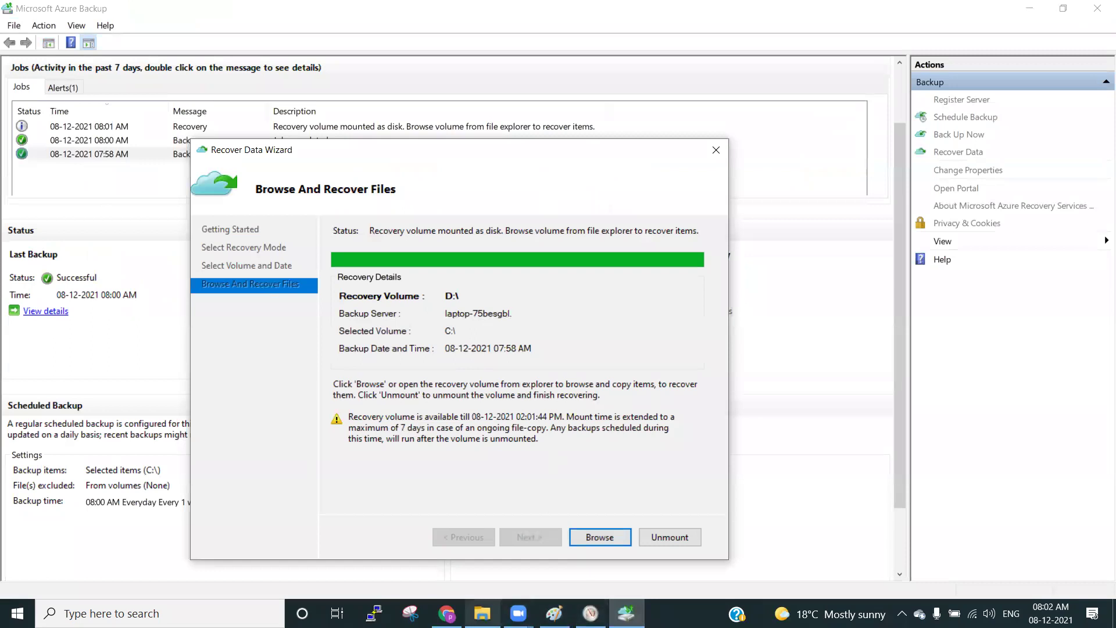
{"action": "left_click", "coordinate": [482, 613]}
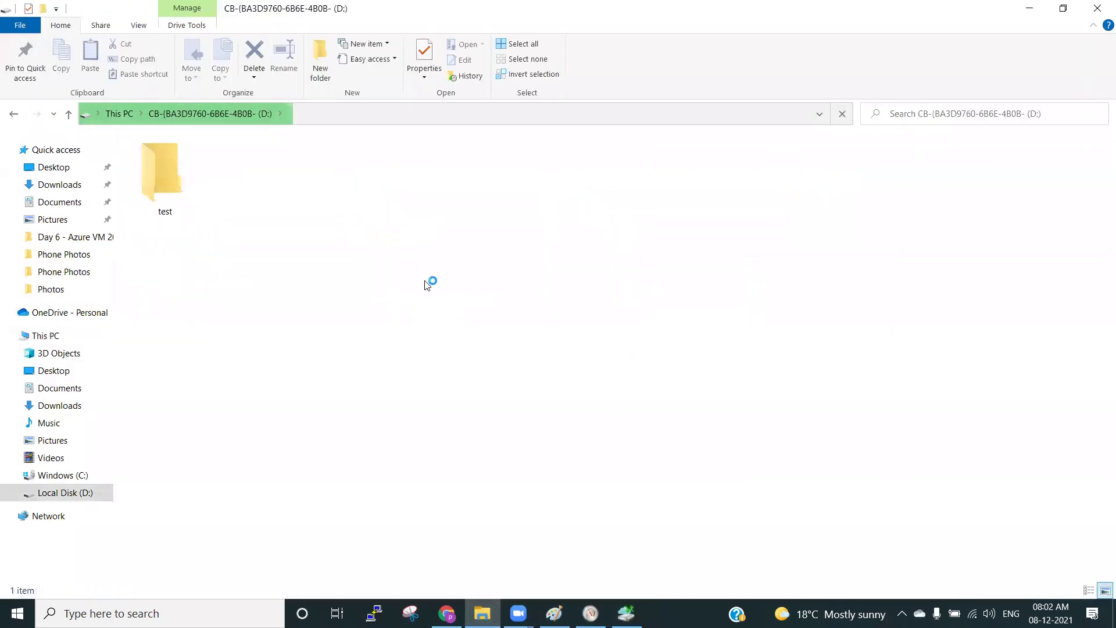
{"action": "key", "text": "super+Down"}
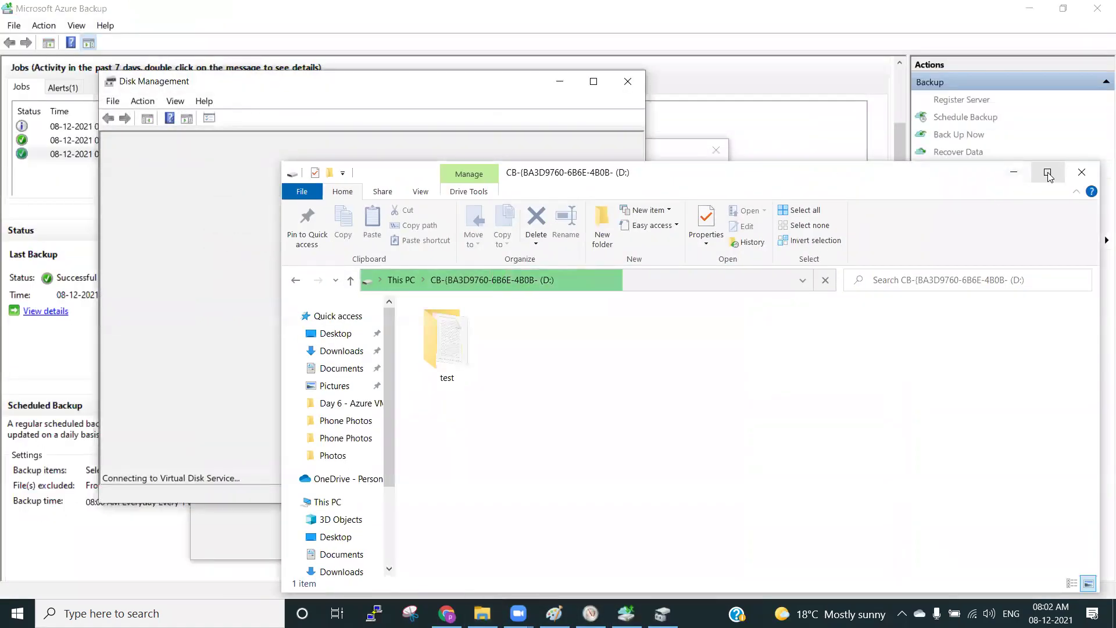
{"action": "left_click", "coordinate": [1048, 172]}
{"action": "double_click", "coordinate": [172, 186]}
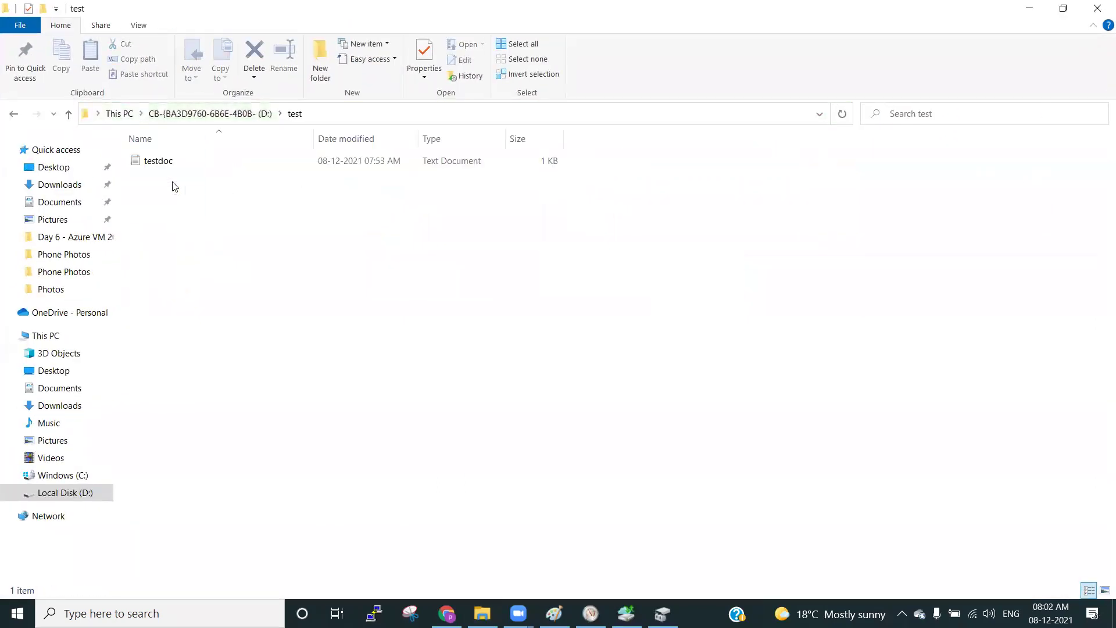
{"action": "double_click", "coordinate": [167, 163]}
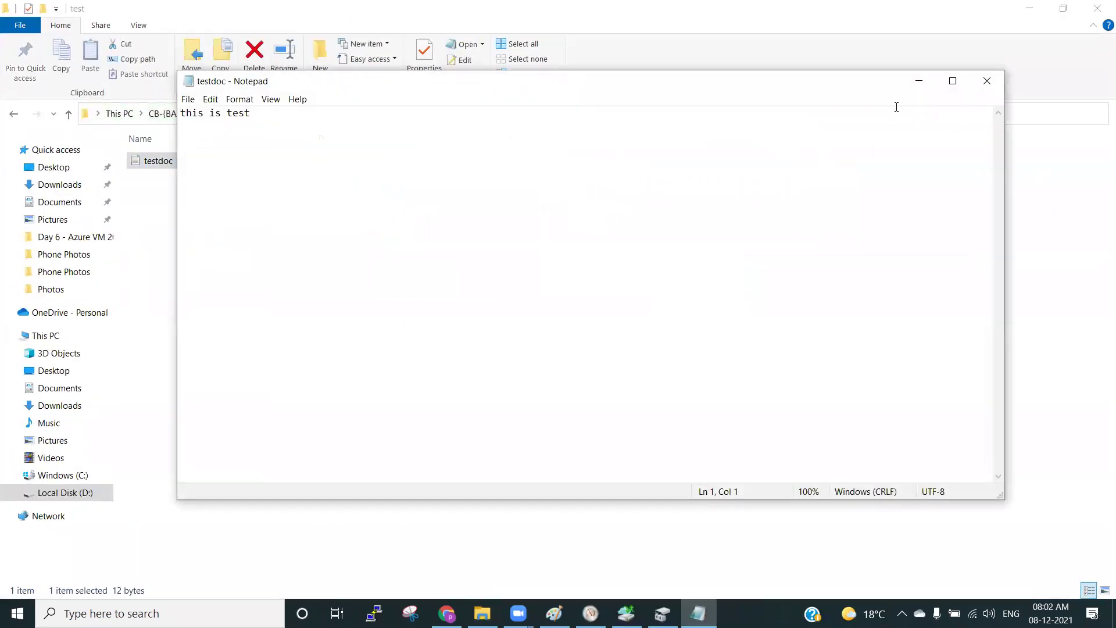
{"action": "left_click", "coordinate": [987, 81]}
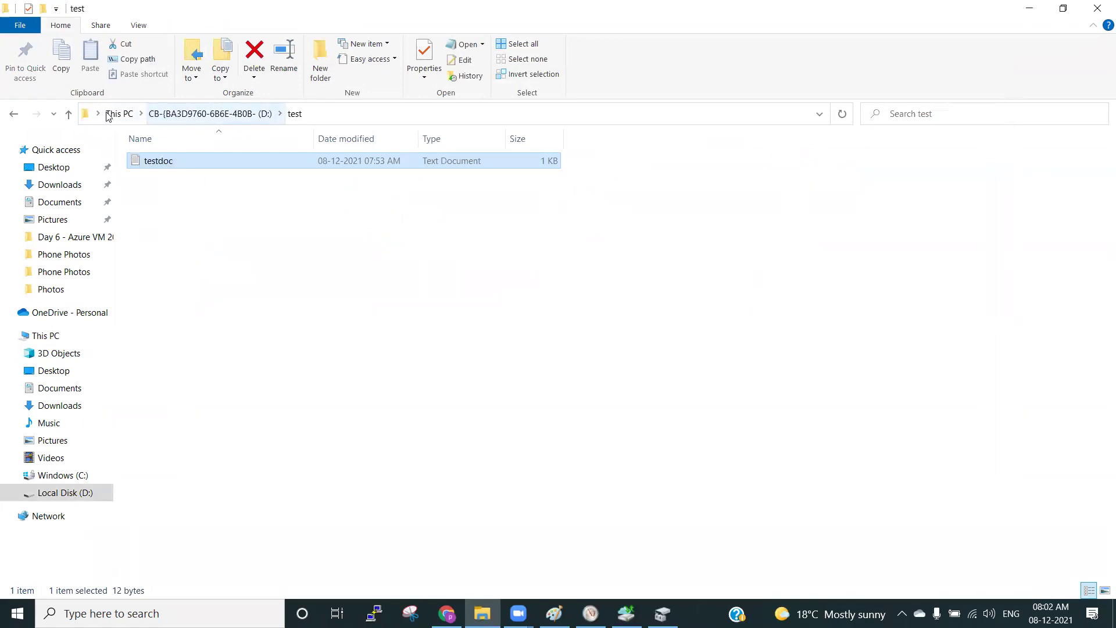
{"action": "left_click", "coordinate": [110, 114]}
{"action": "double_click", "coordinate": [657, 289]}
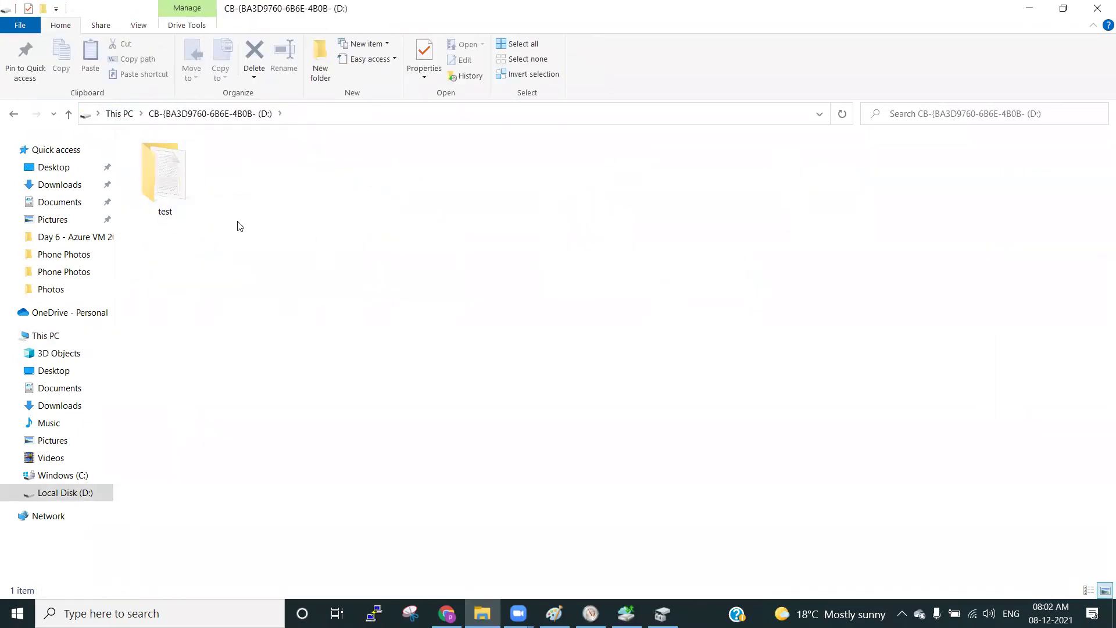
{"action": "left_click", "coordinate": [662, 613]}
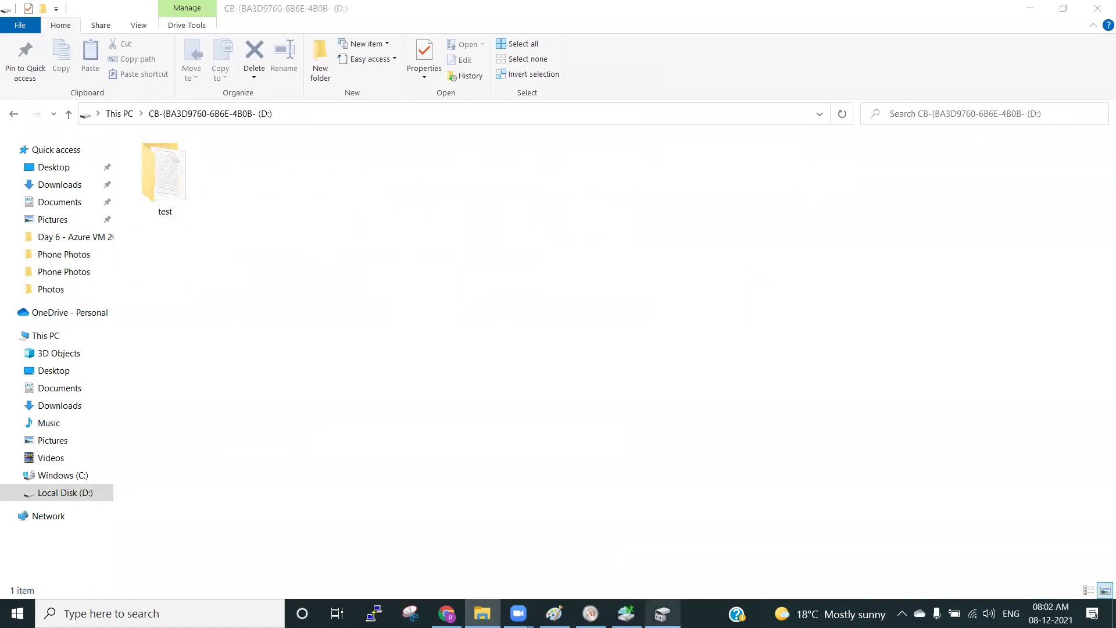
Look over the mounted disk in Disk Management, then unmount the recovery volume and confirm.
{"action": "left_click", "coordinate": [626, 614]}
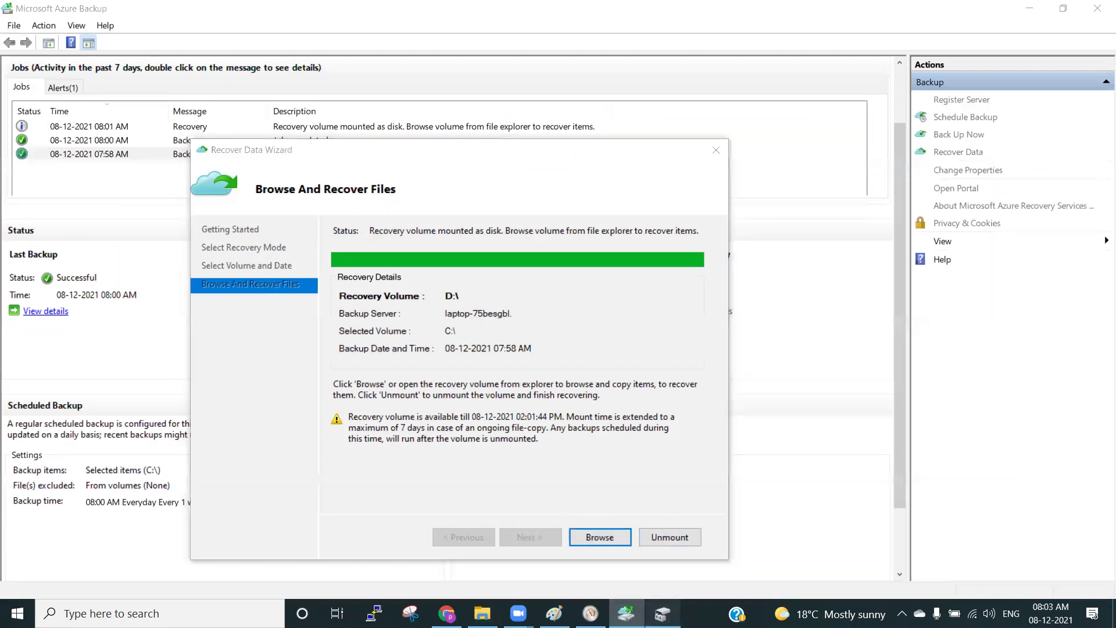
{"action": "left_click", "coordinate": [663, 613]}
{"action": "left_click", "coordinate": [143, 438]}
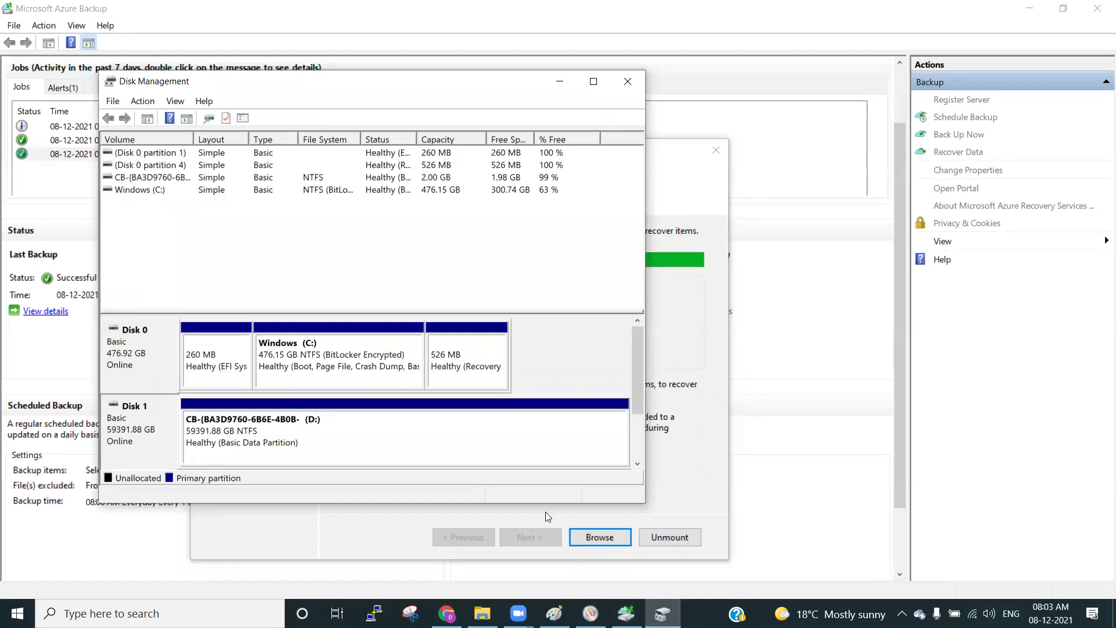
{"action": "left_click", "coordinate": [686, 489]}
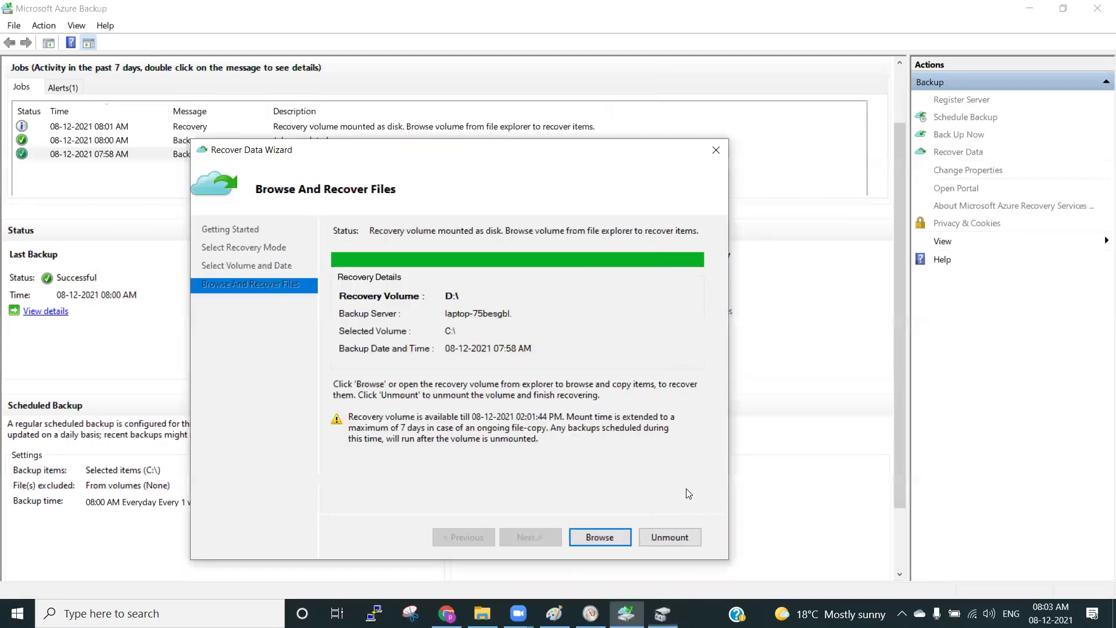
{"action": "left_click", "coordinate": [673, 535]}
{"action": "left_click", "coordinate": [608, 409]}
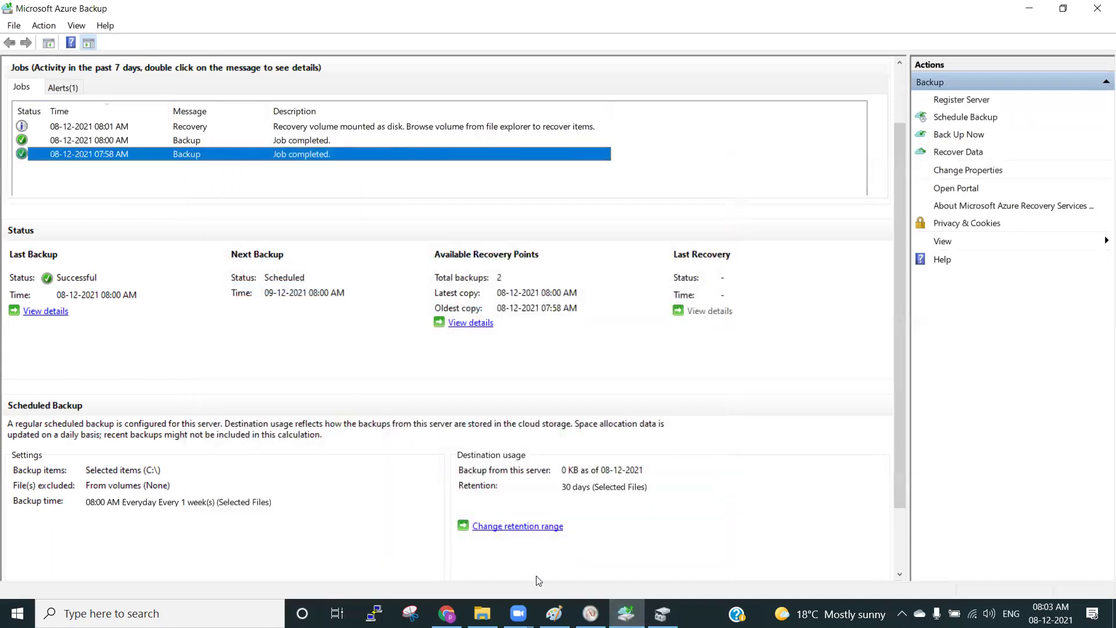
Close the D: drive window, reopen This PC showing only Windows (C:), and close Disk Management.
{"action": "left_click", "coordinate": [482, 613]}
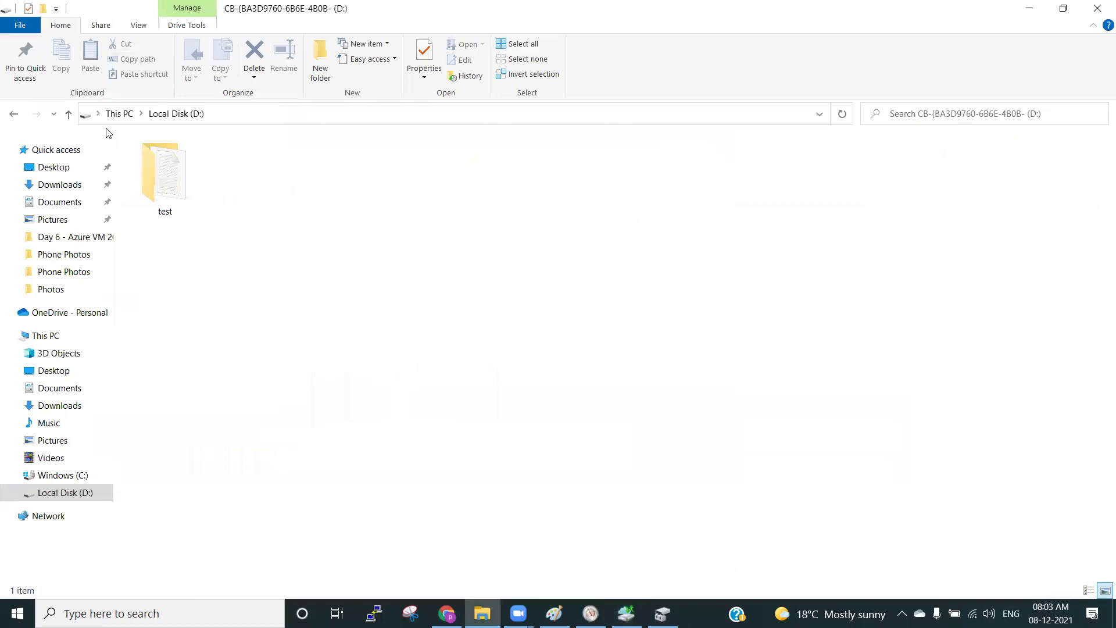
{"action": "key", "text": "alt+F4"}
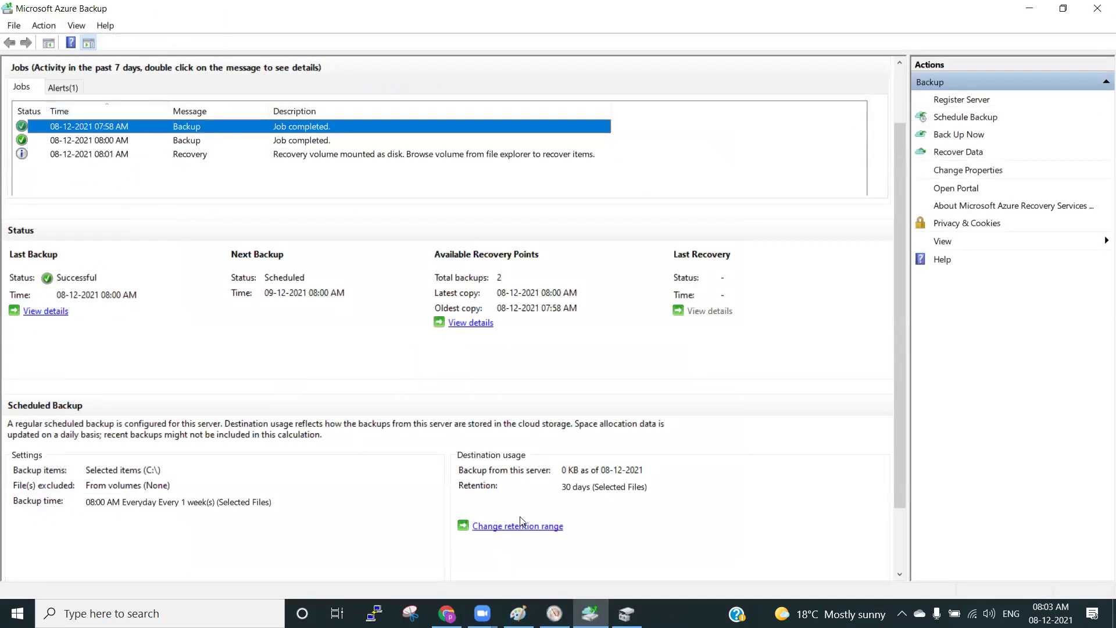
{"action": "key", "text": "super+e"}
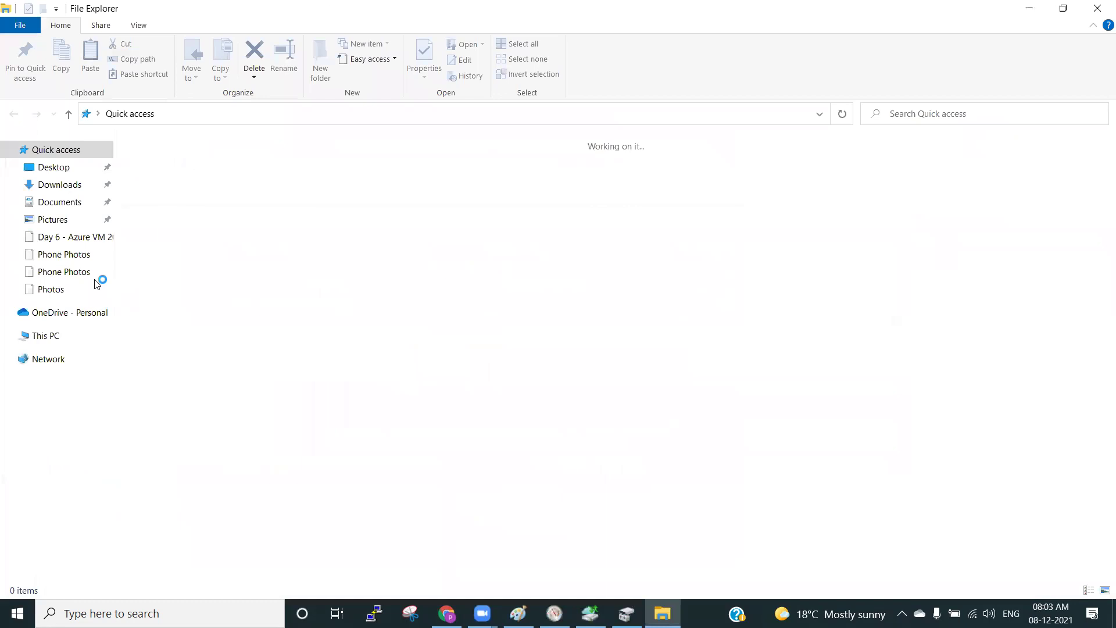
{"action": "left_click", "coordinate": [47, 336]}
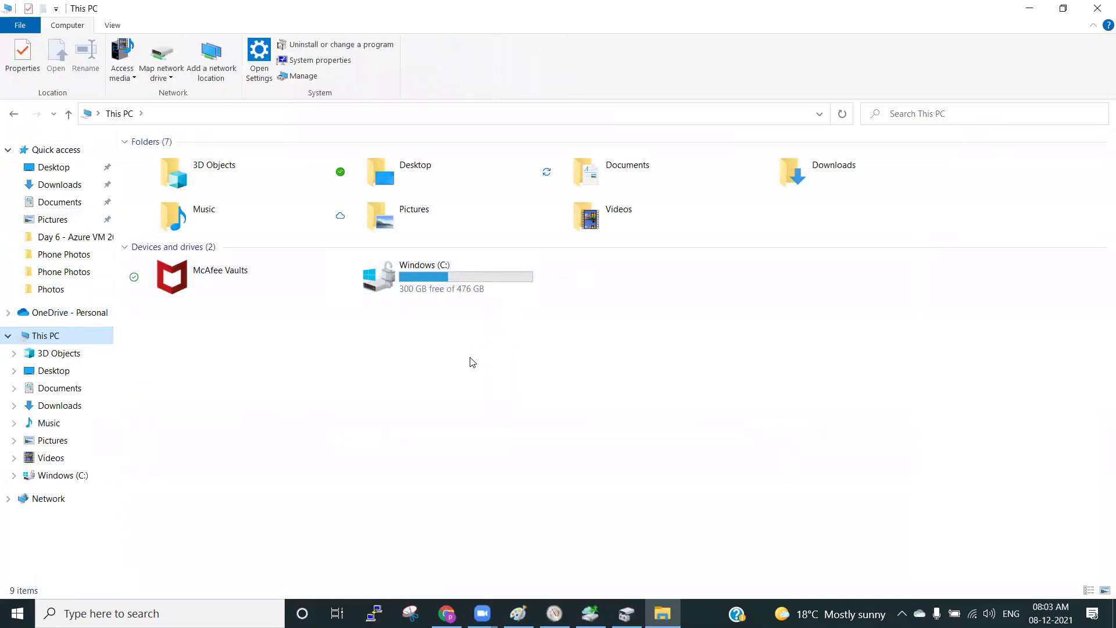
{"action": "left_click", "coordinate": [626, 613]}
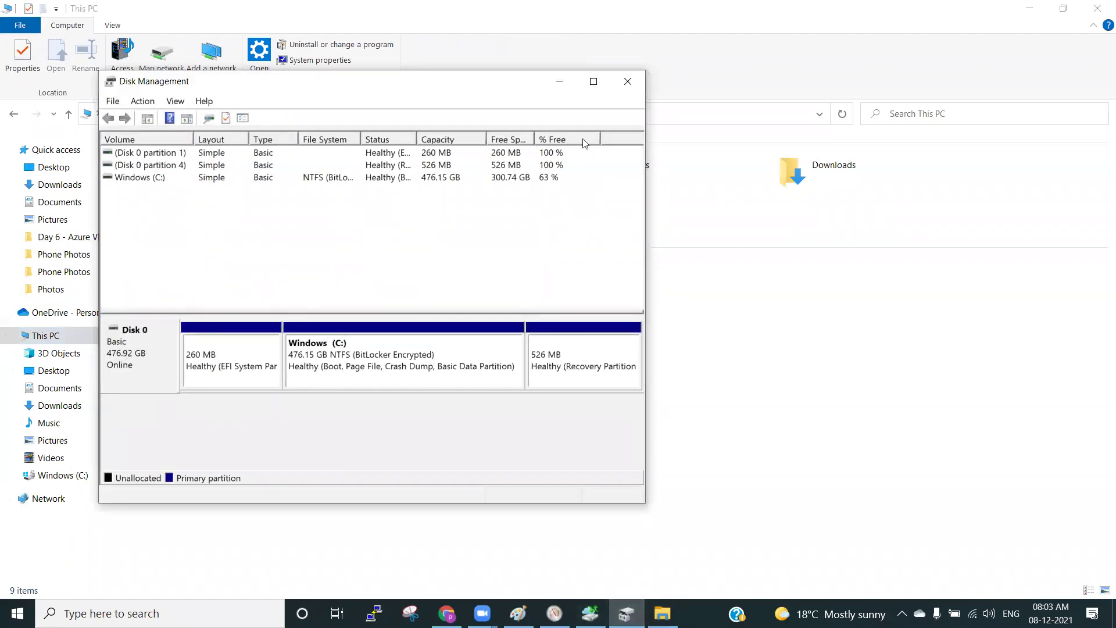
{"action": "left_click", "coordinate": [627, 81]}
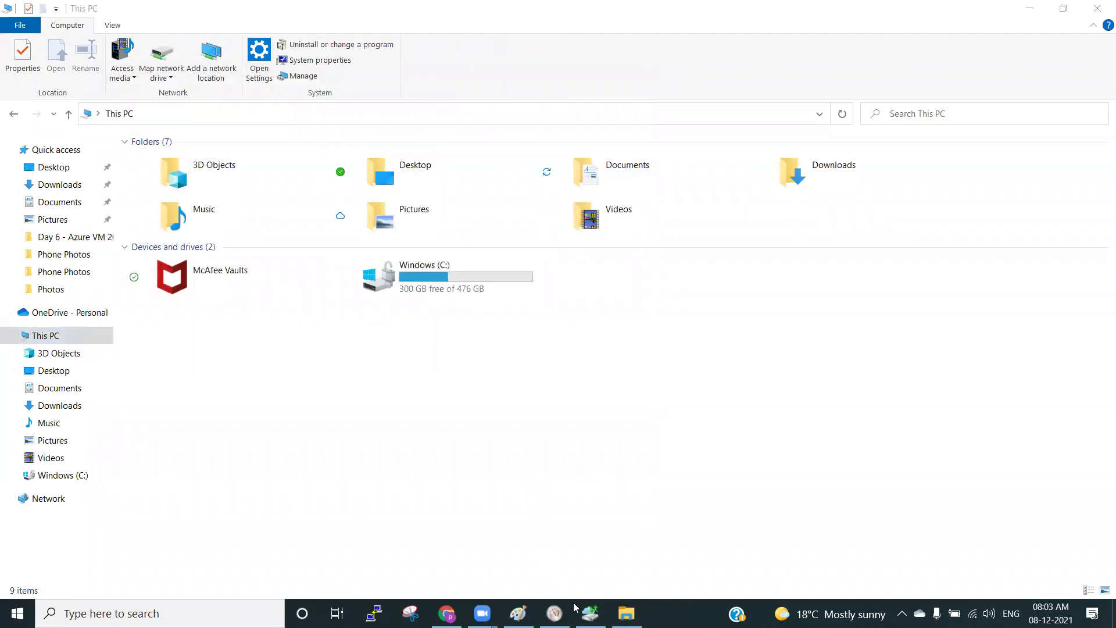
{"action": "key", "text": "alt+Tab"}
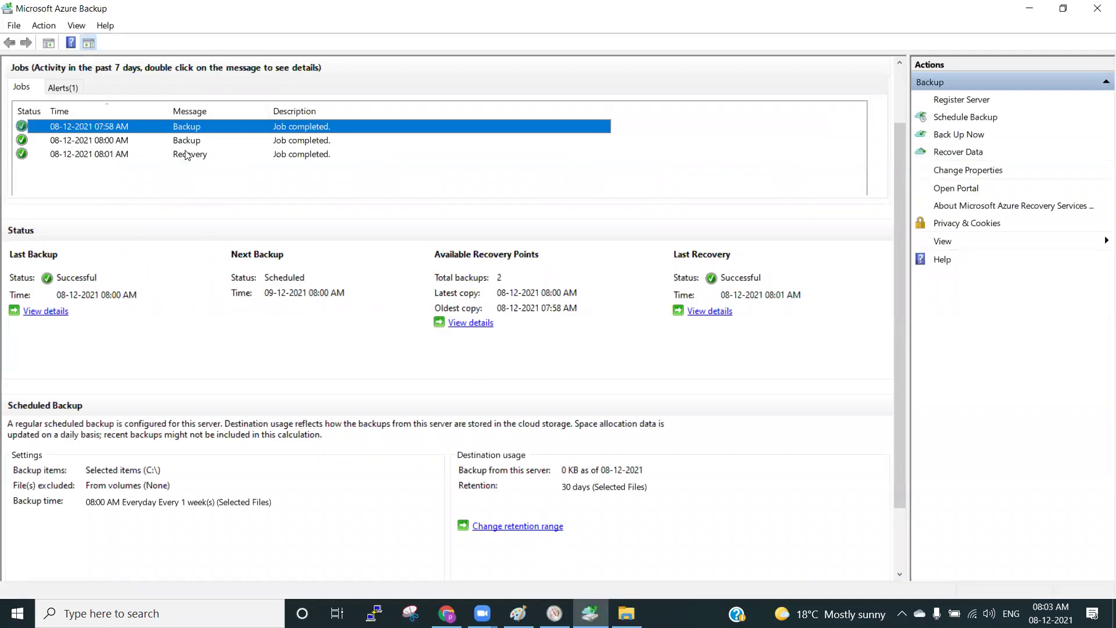
Inspect the 08:01 Recovery job's details for the recovered C:\ item, then return to the portal.
{"action": "left_click", "coordinate": [186, 155]}
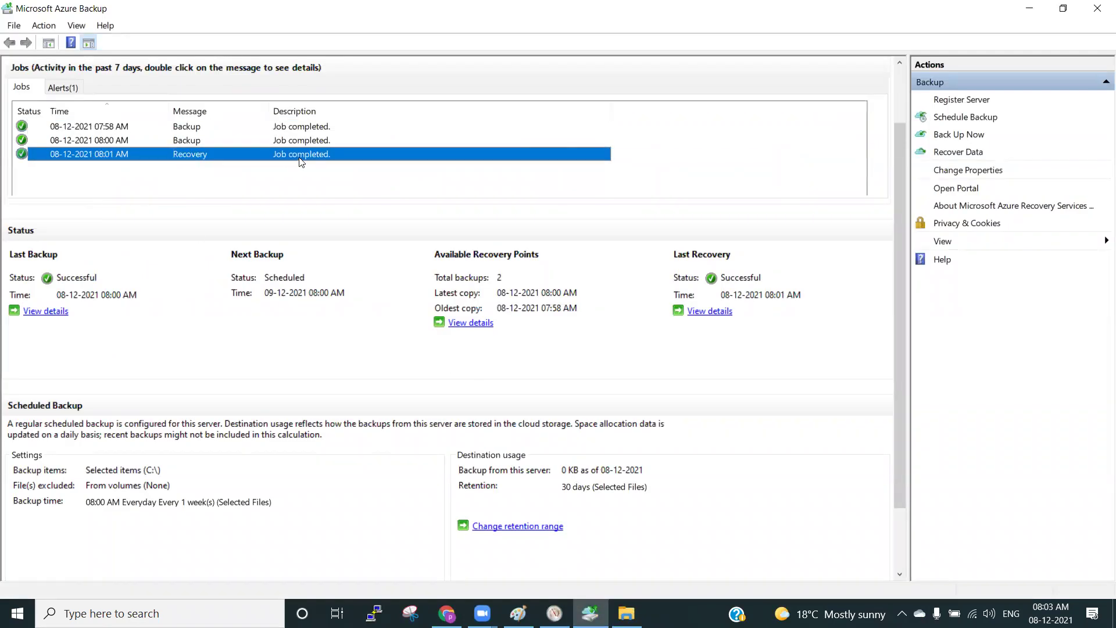
{"action": "double_click", "coordinate": [130, 155]}
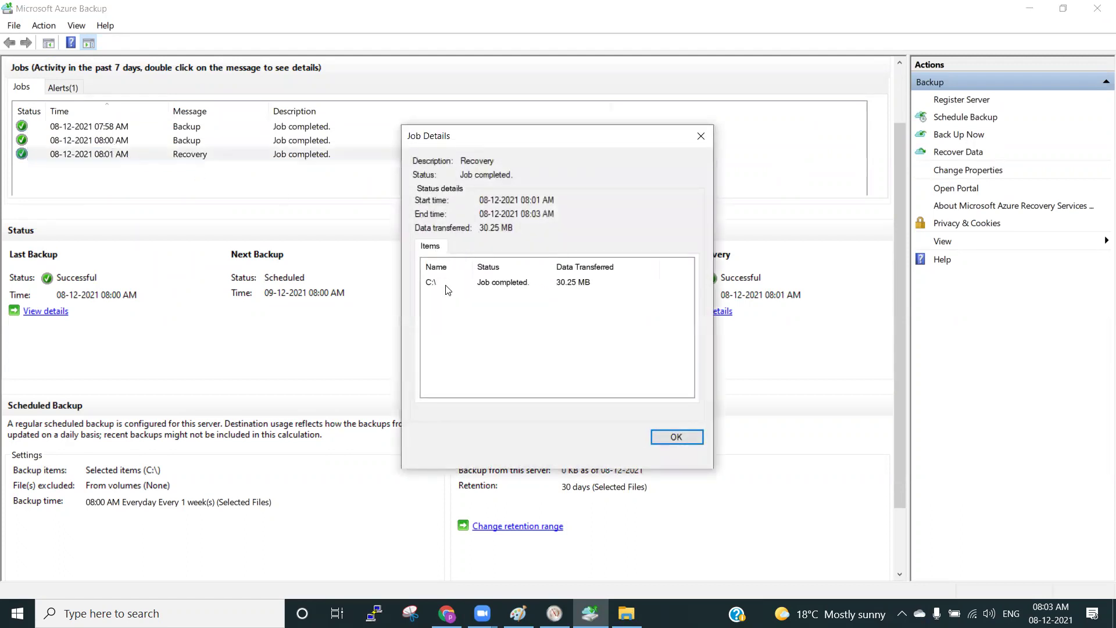
{"action": "left_click", "coordinate": [447, 289]}
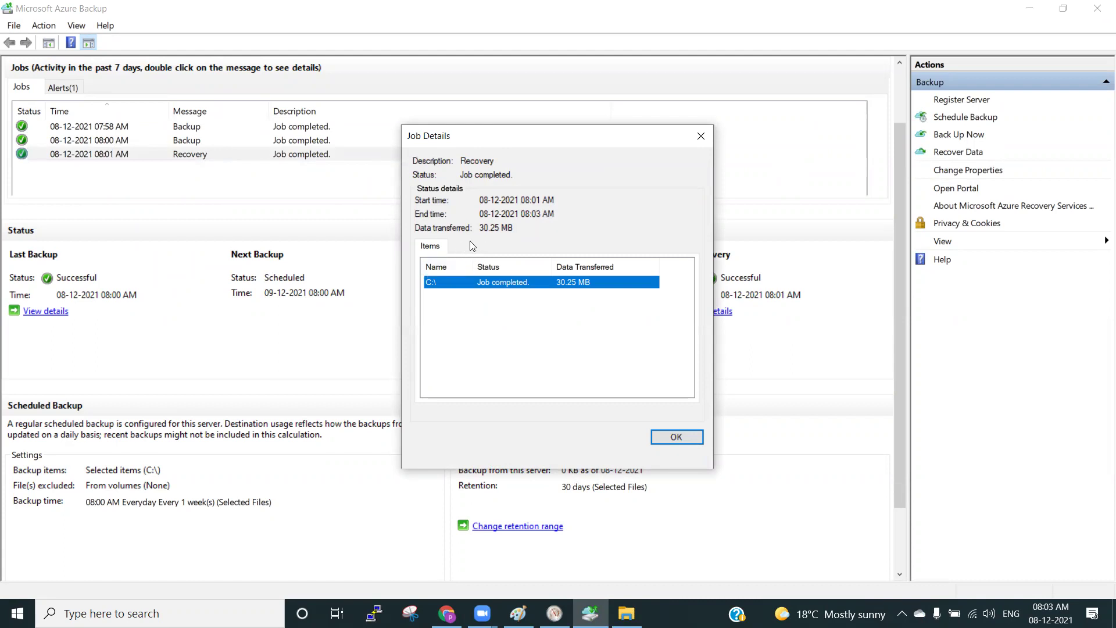
{"action": "left_click", "coordinate": [507, 296]}
{"action": "left_click", "coordinate": [523, 288]}
{"action": "left_click", "coordinate": [672, 438]}
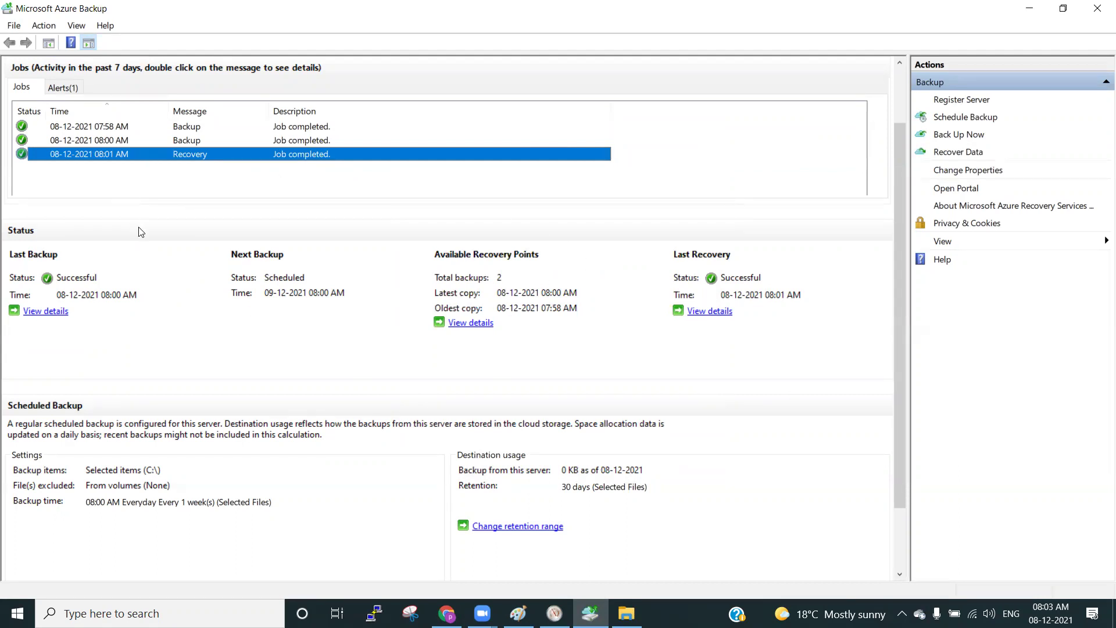
{"action": "left_click", "coordinate": [446, 613]}
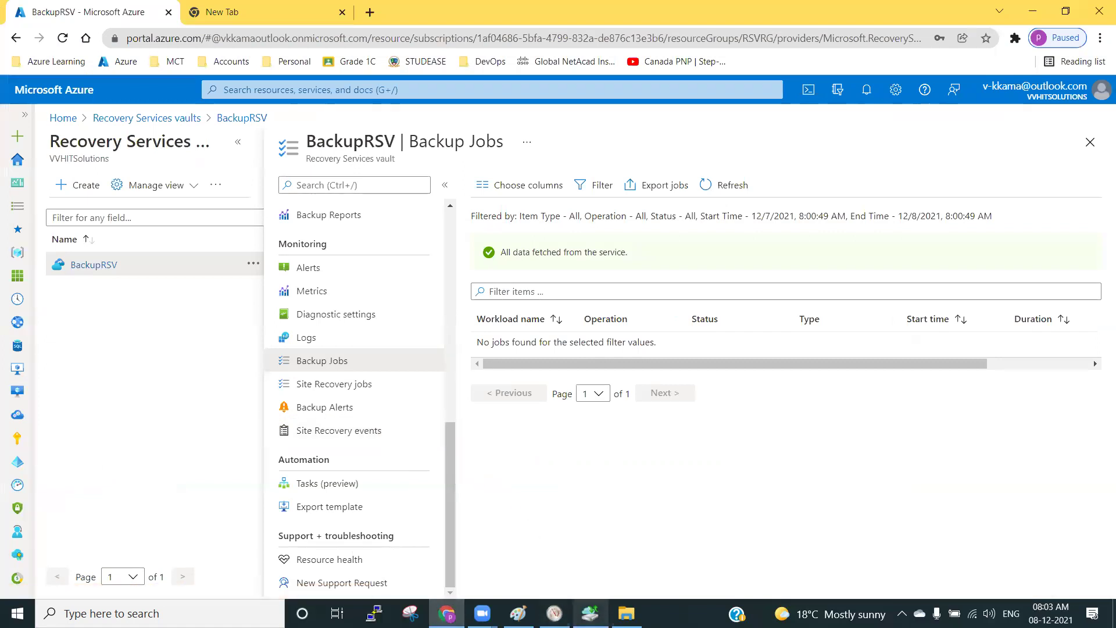
Open the Windows (C:) drive in File Explorer, then bring the Paint notes forward.
{"action": "left_click", "coordinate": [590, 614]}
{"action": "left_click", "coordinate": [626, 613]}
{"action": "double_click", "coordinate": [439, 293]}
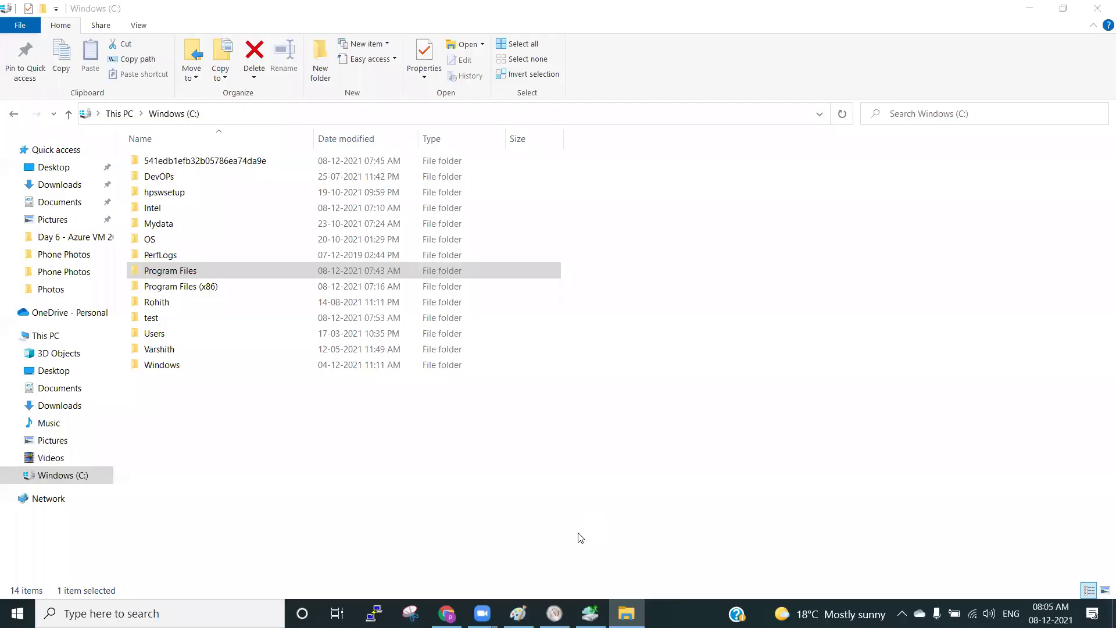
{"action": "left_click", "coordinate": [518, 613]}
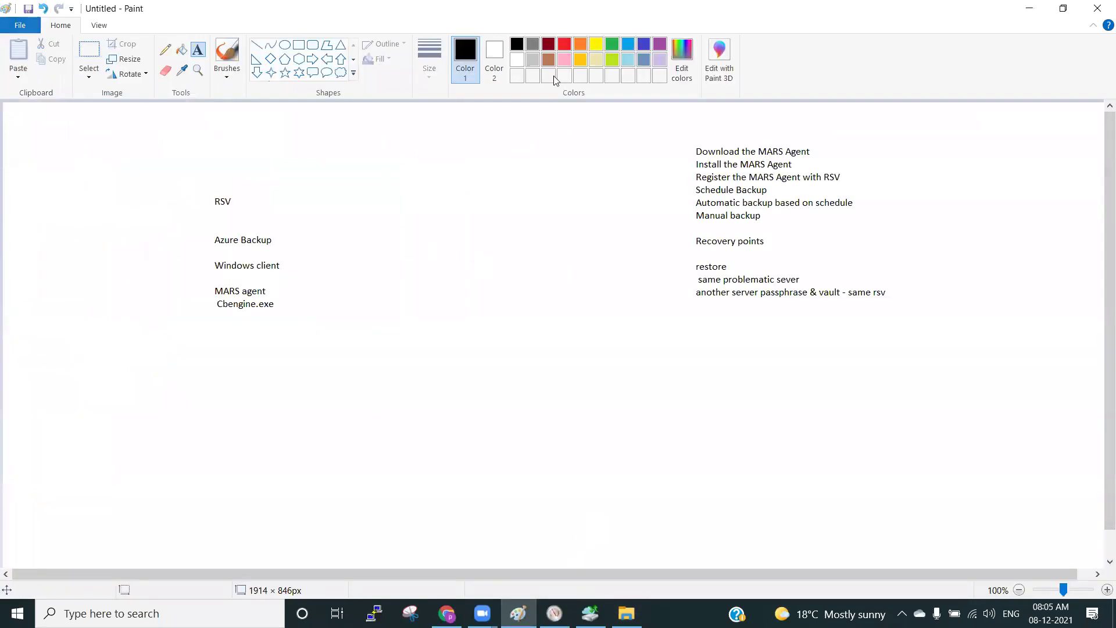
Sketch a square and a circle below Cbengine.exe with the Pencil, joined by a line.
{"action": "left_click", "coordinate": [164, 50]}
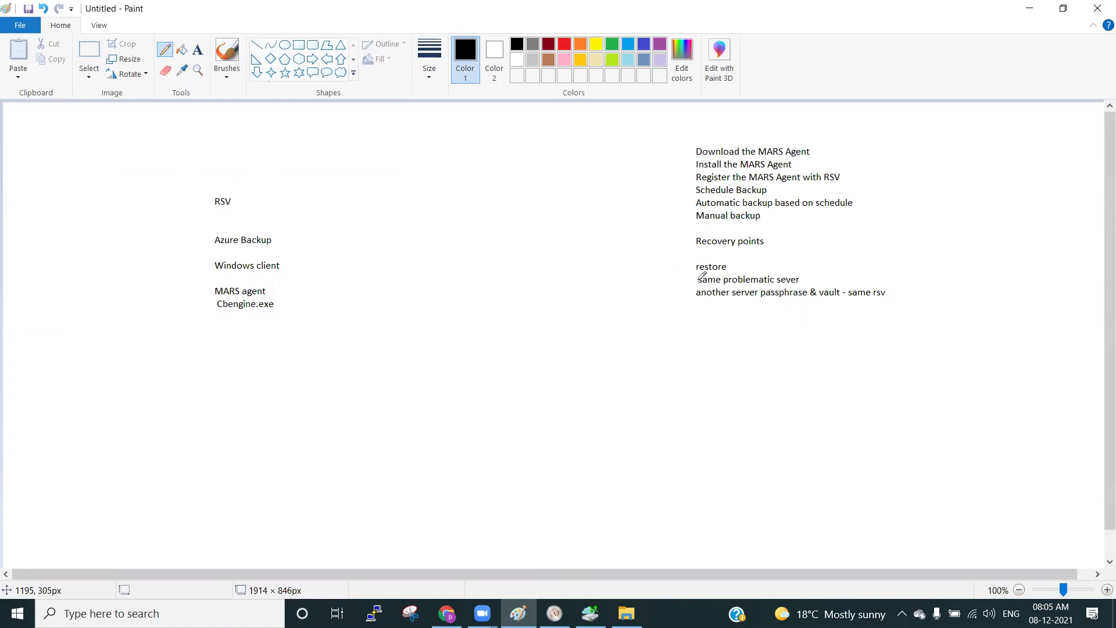
{"action": "mouse_move", "coordinate": [662, 357]}
{"action": "left_mouse_down"}
{"action": "mouse_move", "coordinate": [716, 388]}
{"action": "mouse_move", "coordinate": [695, 349]}
{"action": "mouse_move", "coordinate": [662, 347]}
{"action": "mouse_move", "coordinate": [661, 376]}
{"action": "left_mouse_up"}
{"action": "mouse_move", "coordinate": [364, 347]}
{"action": "left_mouse_down"}
{"action": "mouse_move", "coordinate": [391, 367]}
{"action": "mouse_move", "coordinate": [340, 353]}
{"action": "mouse_move", "coordinate": [428, 387]}
{"action": "mouse_move", "coordinate": [668, 374]}
{"action": "left_mouse_up"}
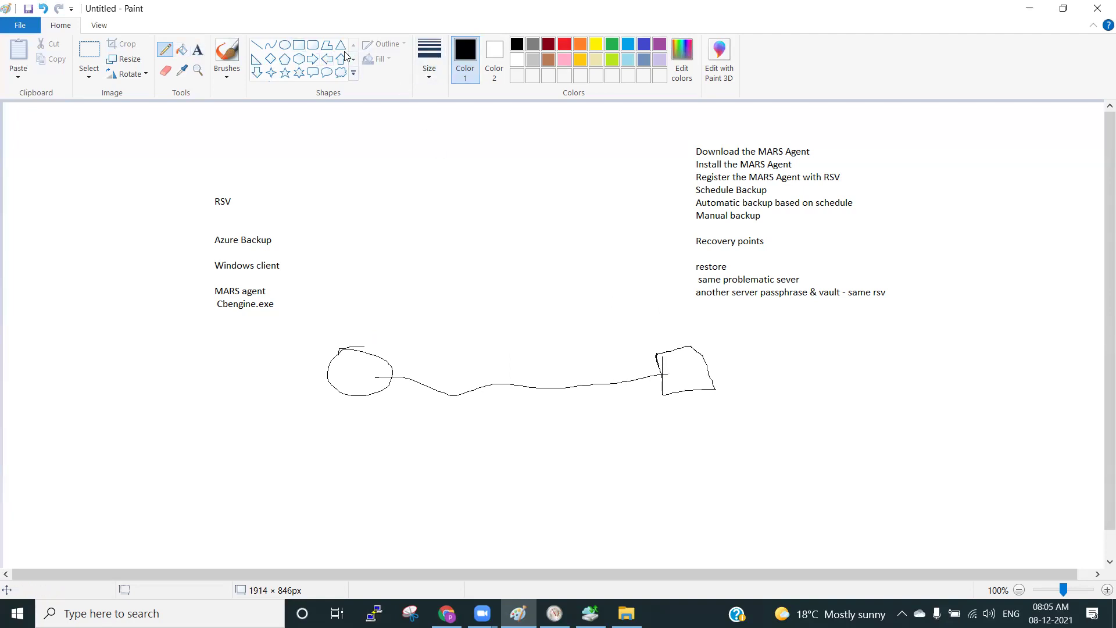
Draw three dark red arcs linking the circle and the square, above and below the sketch.
{"action": "left_click", "coordinate": [548, 44]}
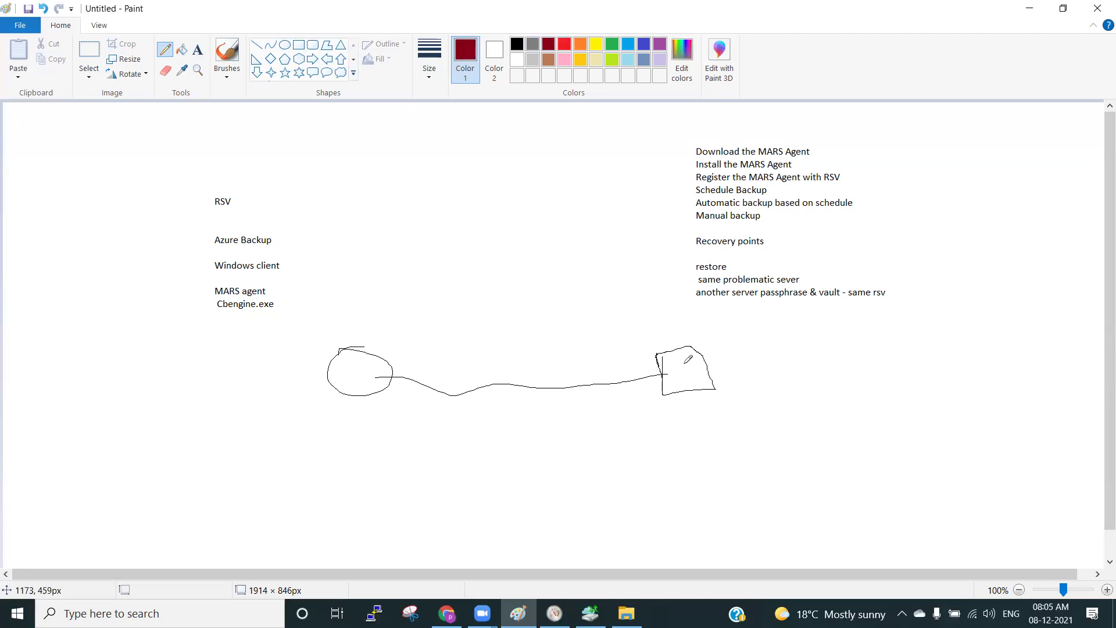
{"action": "mouse_move", "coordinate": [383, 359]}
{"action": "left_mouse_down"}
{"action": "mouse_move", "coordinate": [576, 346]}
{"action": "mouse_move", "coordinate": [689, 356]}
{"action": "left_mouse_up"}
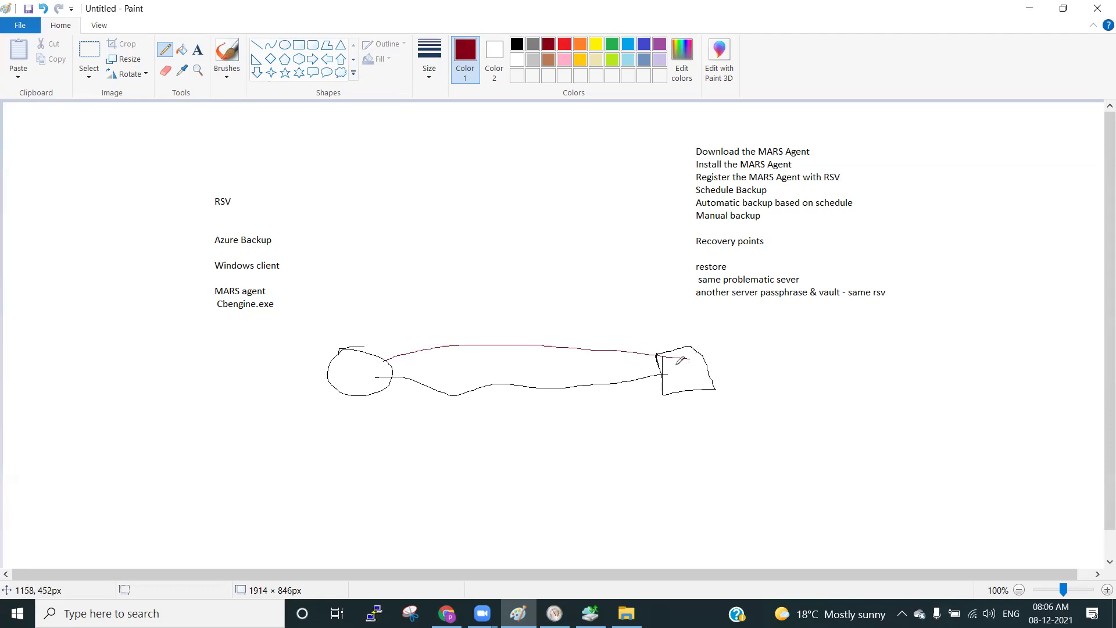
{"action": "mouse_move", "coordinate": [685, 358]}
{"action": "left_mouse_down"}
{"action": "mouse_move", "coordinate": [537, 317]}
{"action": "mouse_move", "coordinate": [360, 355]}
{"action": "left_mouse_up"}
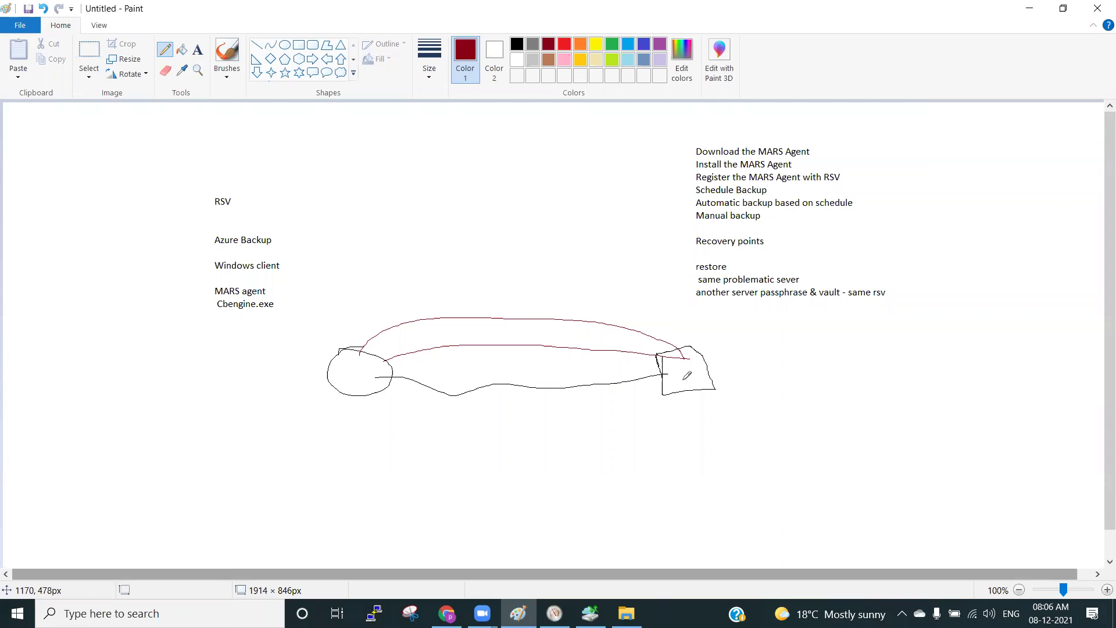
{"action": "mouse_move", "coordinate": [369, 385]}
{"action": "left_mouse_down"}
{"action": "mouse_move", "coordinate": [459, 417]}
{"action": "mouse_move", "coordinate": [690, 382]}
{"action": "left_mouse_up"}
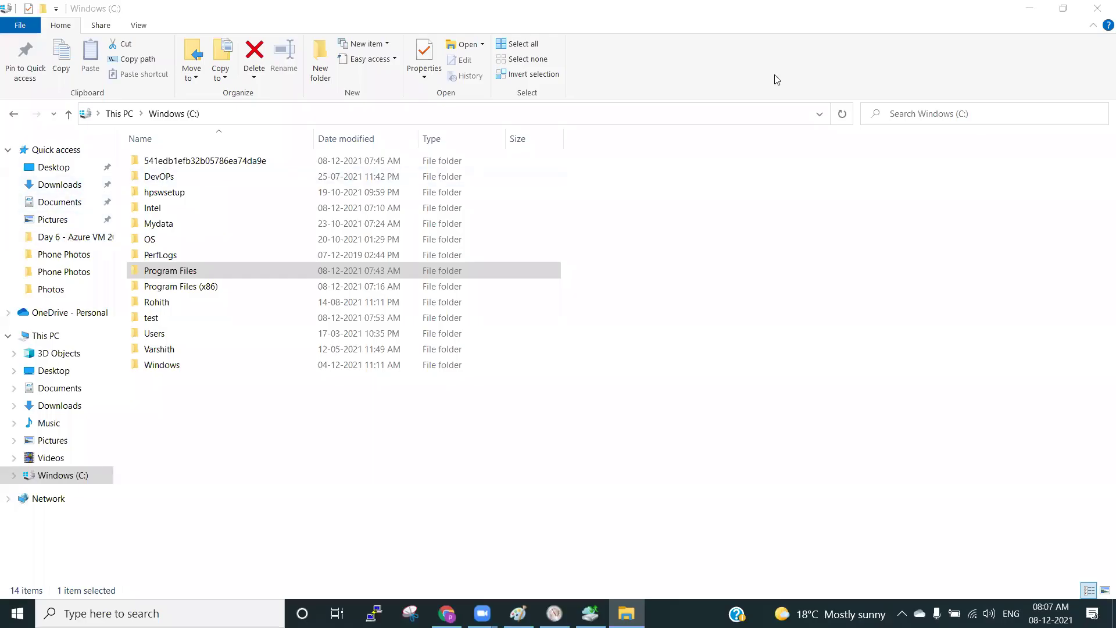
View the saved BackupRSV passphrase file from Desktop > test in Notepad, then close it.
{"action": "left_click", "coordinate": [55, 167]}
{"action": "double_click", "coordinate": [165, 161]}
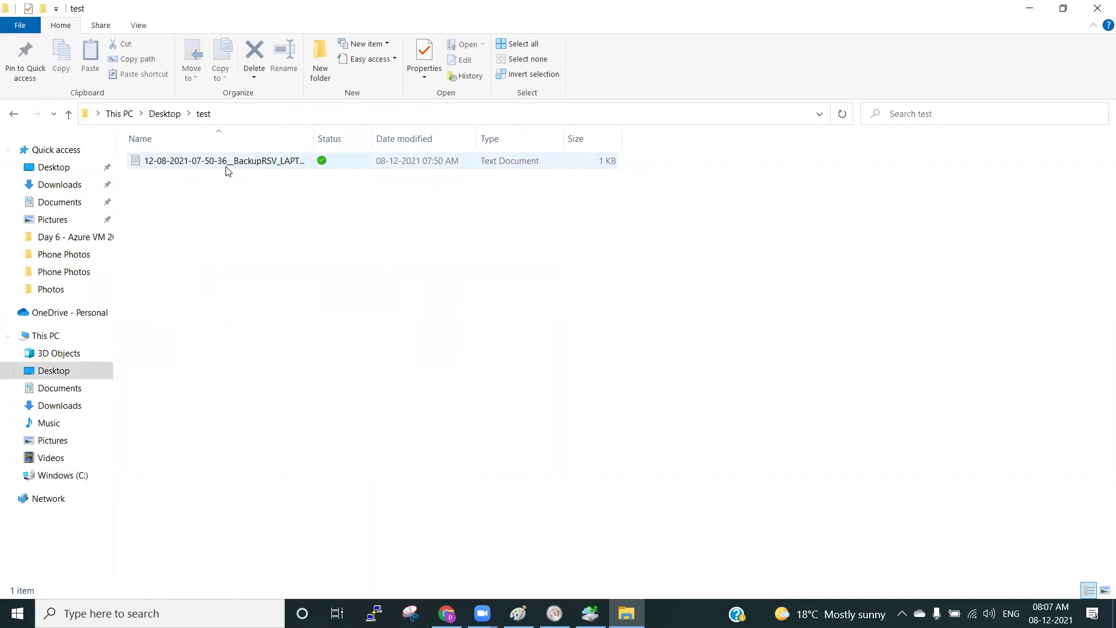
{"action": "double_click", "coordinate": [314, 145]}
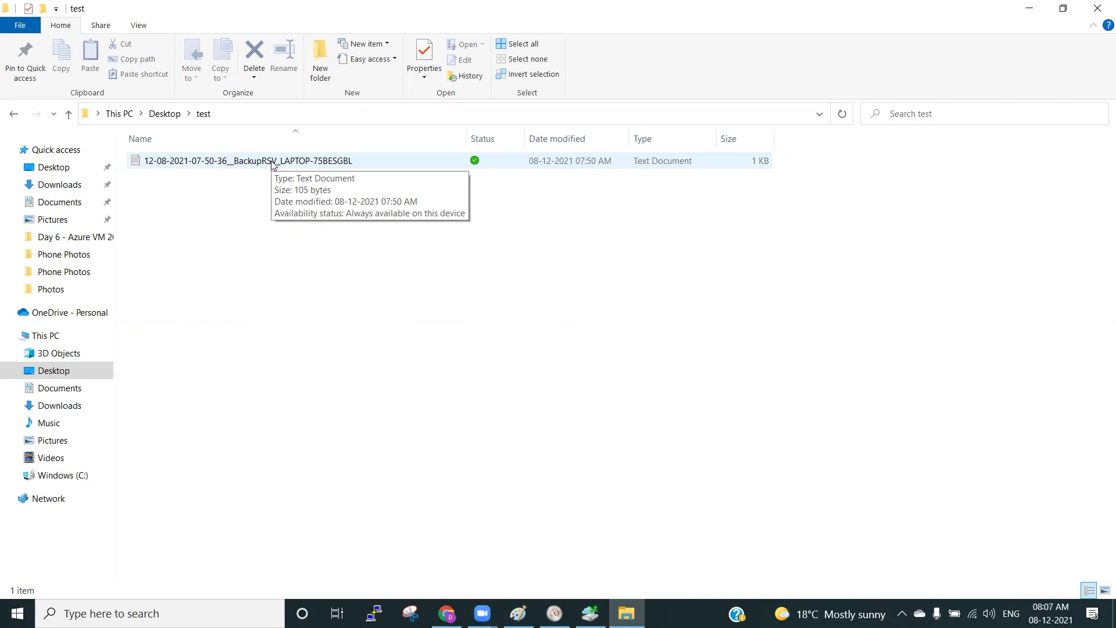
{"action": "double_click", "coordinate": [272, 161]}
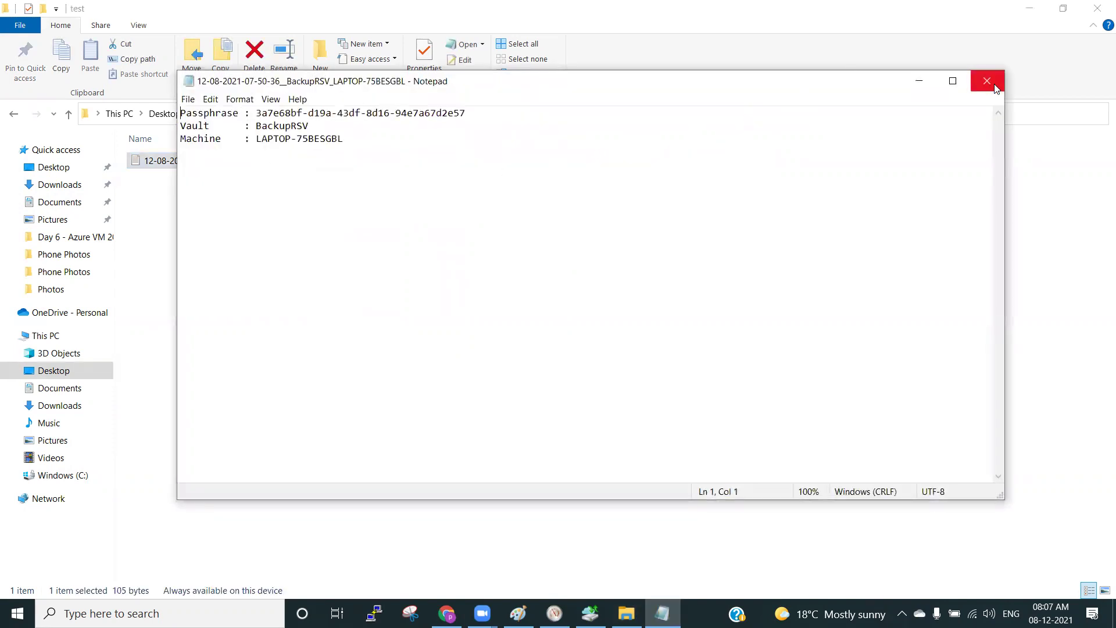
{"action": "left_click", "coordinate": [987, 82]}
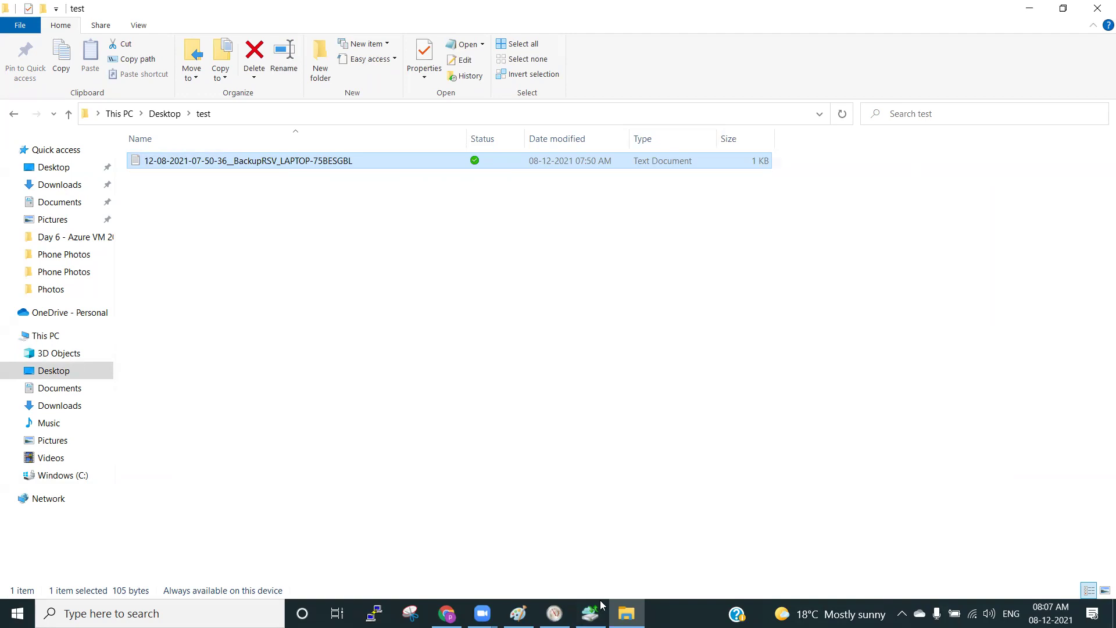
Check the Azure Backup agent, then open the BackupRSV vault Overview in Chrome.
{"action": "mouse_move", "coordinate": [590, 614]}
{"action": "left_click", "coordinate": [582, 557]}
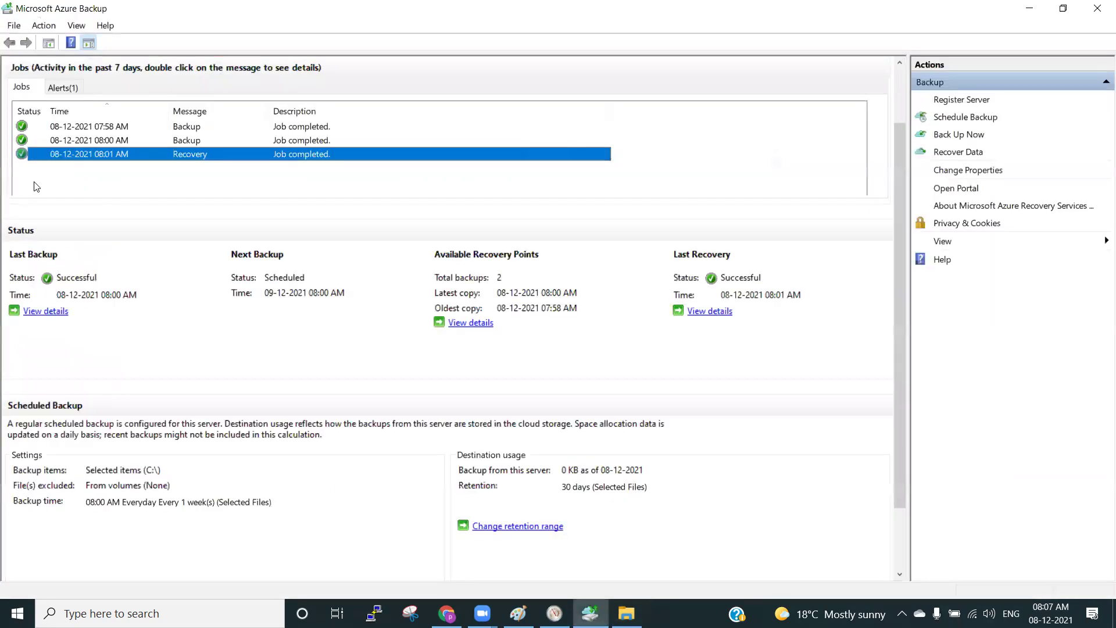
{"action": "left_click", "coordinate": [395, 550]}
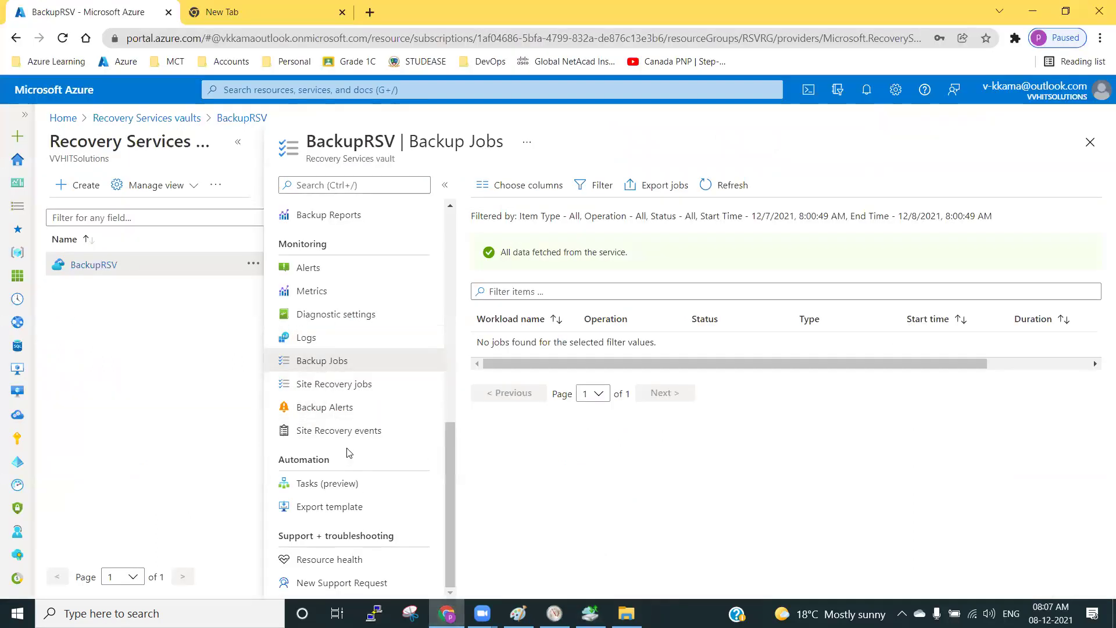
{"action": "scroll", "coordinate": [362, 449], "scroll_direction": "up", "scroll_amount": 9}
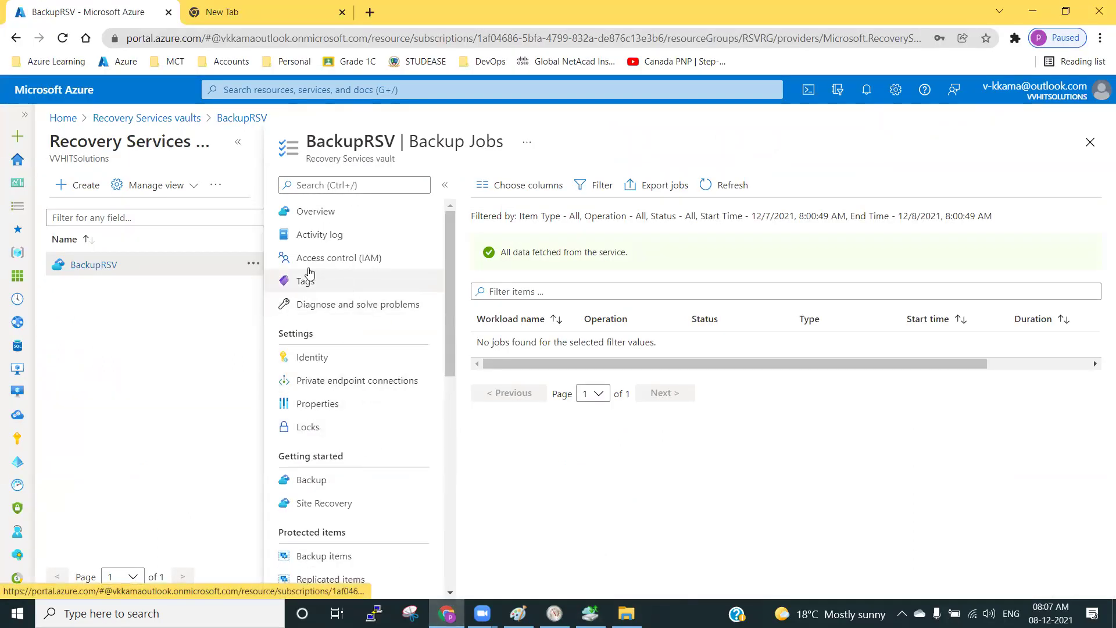
{"action": "left_click", "coordinate": [319, 217]}
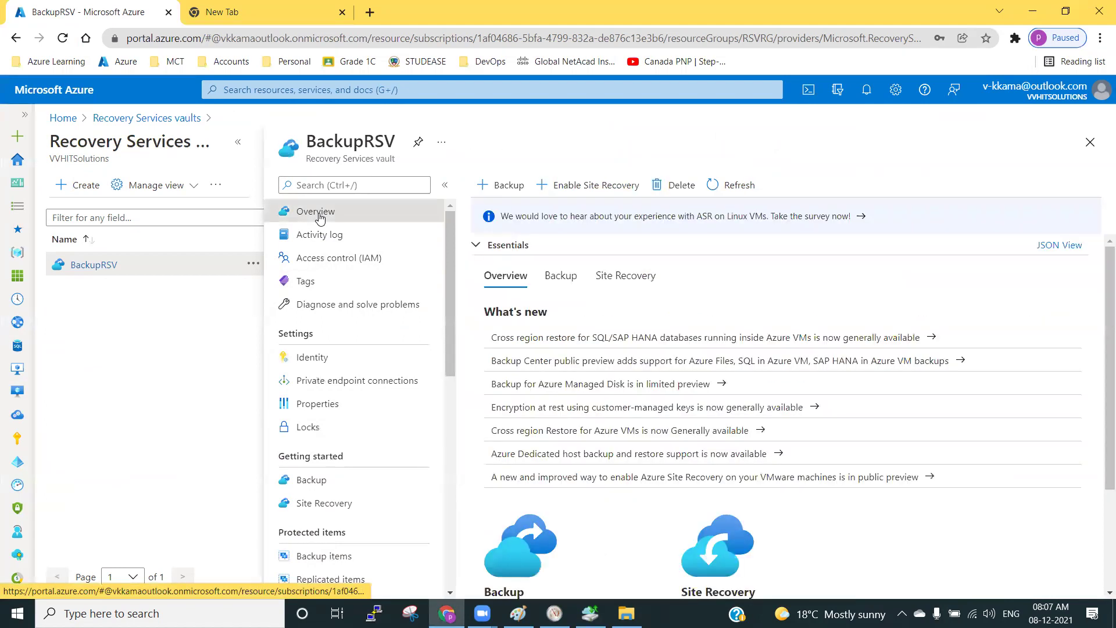
Collapse the vault list, expand Essentials, and load the Azure portal home in a second tab.
{"action": "left_click", "coordinate": [236, 145]}
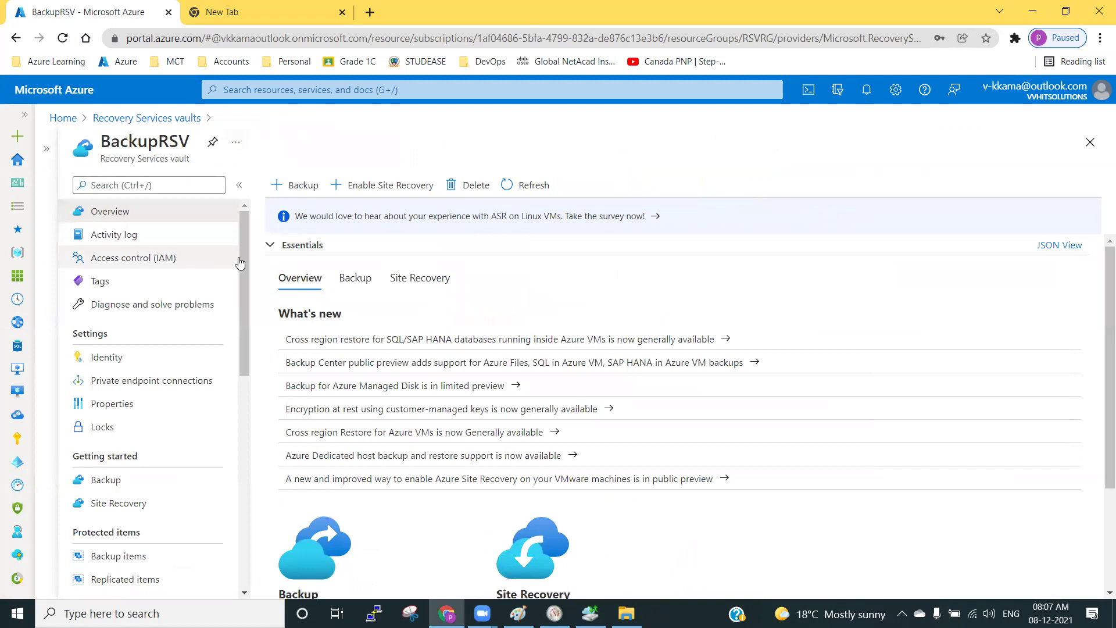
{"action": "left_click", "coordinate": [346, 246]}
{"action": "left_click", "coordinate": [244, 13]}
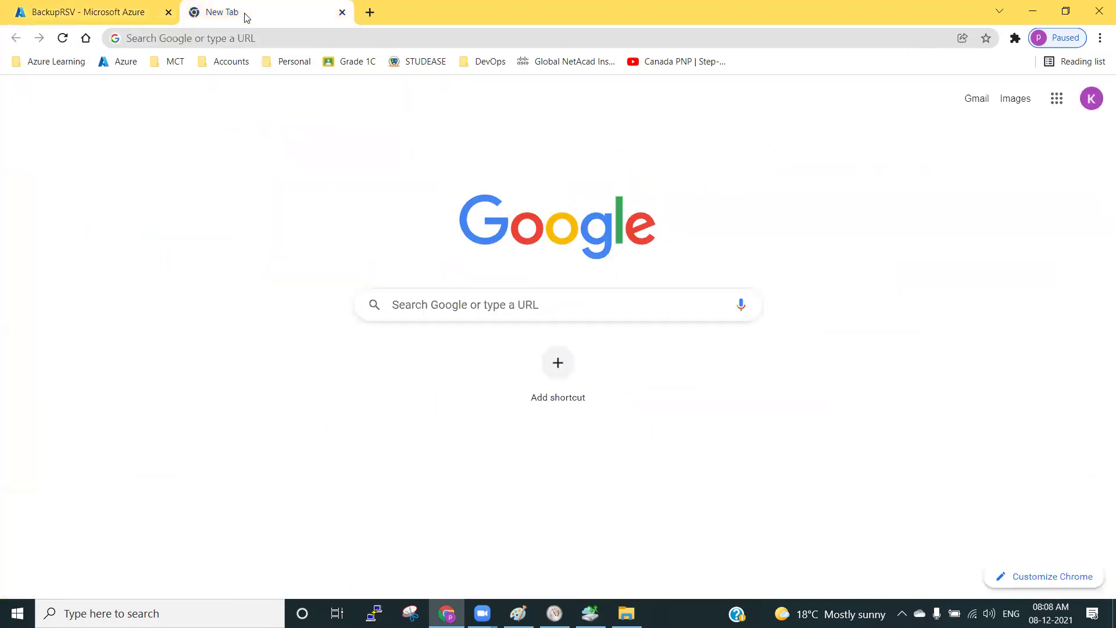
{"action": "left_click", "coordinate": [124, 63]}
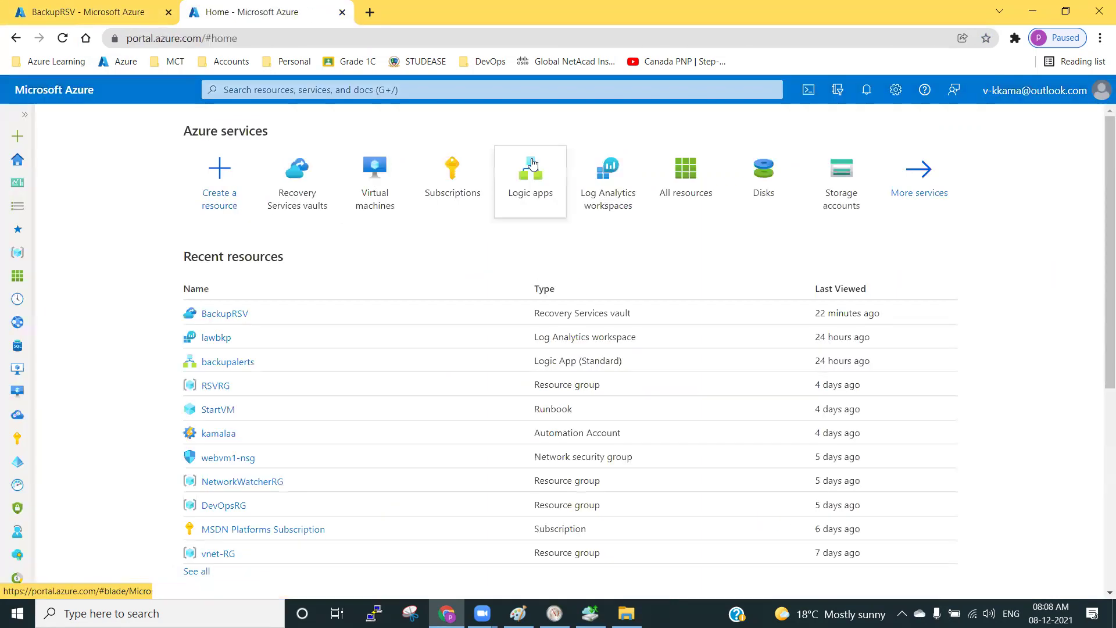
Find Log Analytics workspaces through the search and open the lawbkp workspace.
{"action": "left_click", "coordinate": [504, 90]}
{"action": "type", "text": "log sn"}
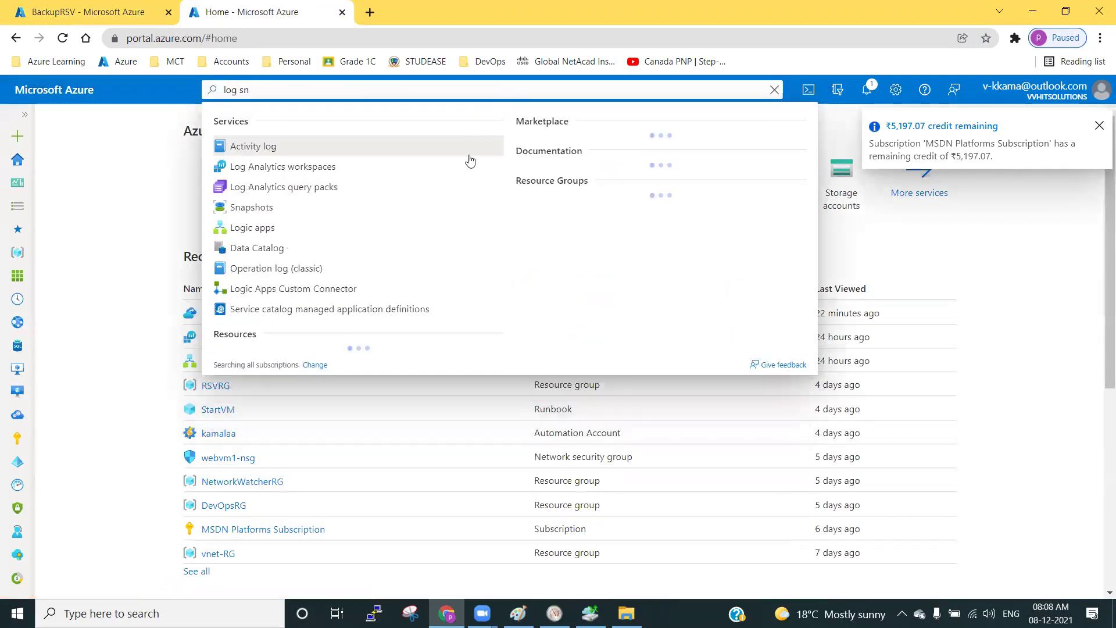
{"action": "left_click", "coordinate": [364, 170]}
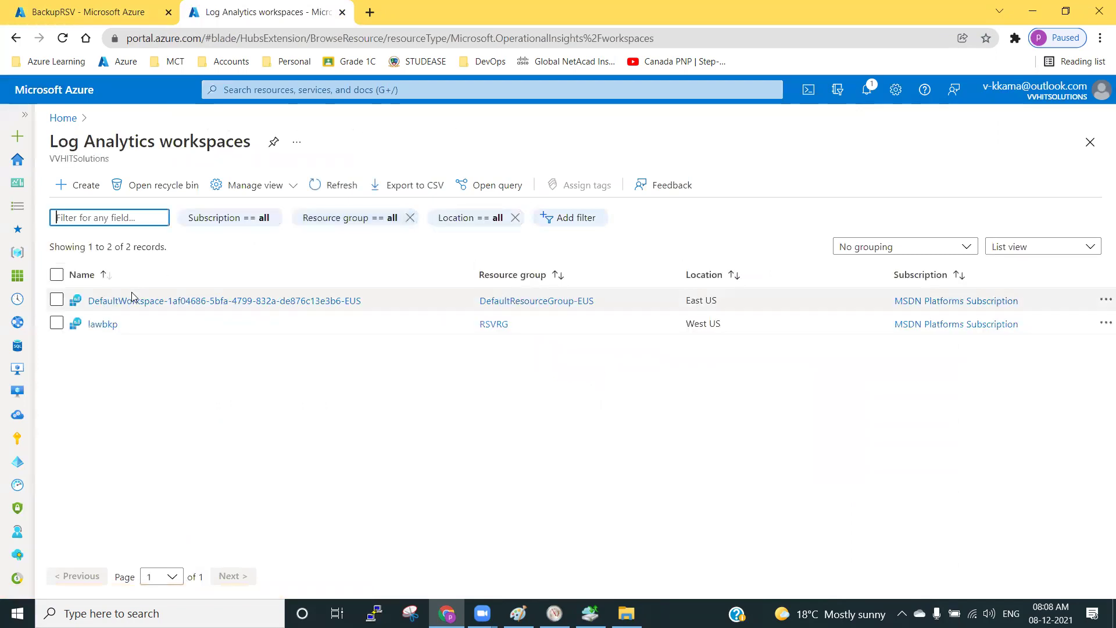
{"action": "left_click", "coordinate": [103, 324]}
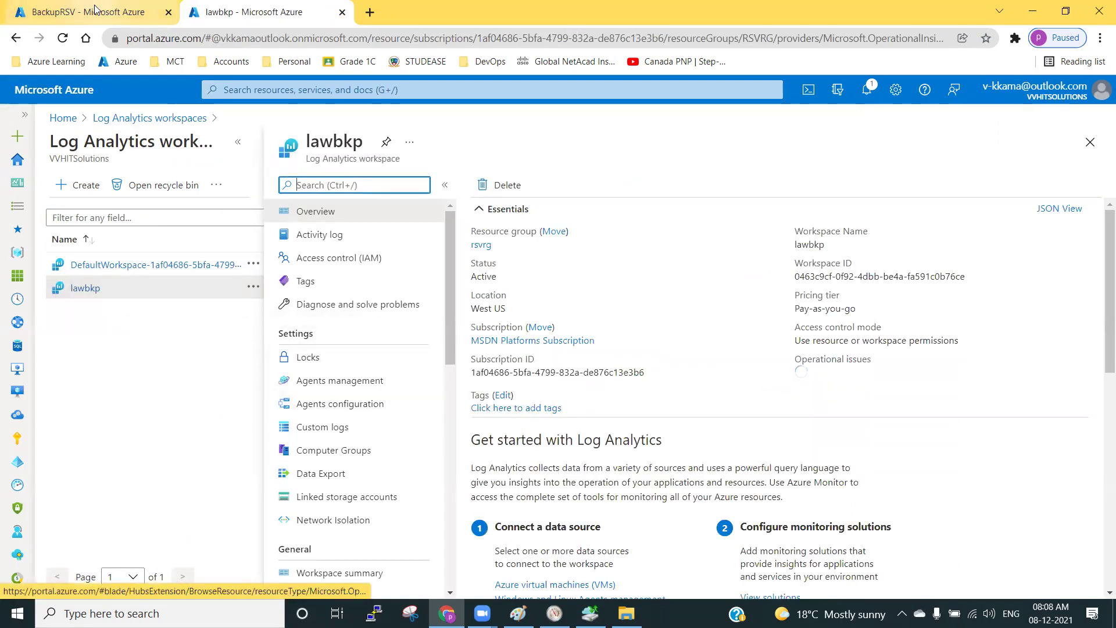
In the BackupRSV tab, open the vault's Diagnostic settings.
{"action": "key", "text": "ctrl+Tab"}
{"action": "scroll", "coordinate": [154, 346], "scroll_direction": "down", "scroll_amount": 5}
{"action": "scroll", "coordinate": [154, 346], "scroll_direction": "down", "scroll_amount": 3}
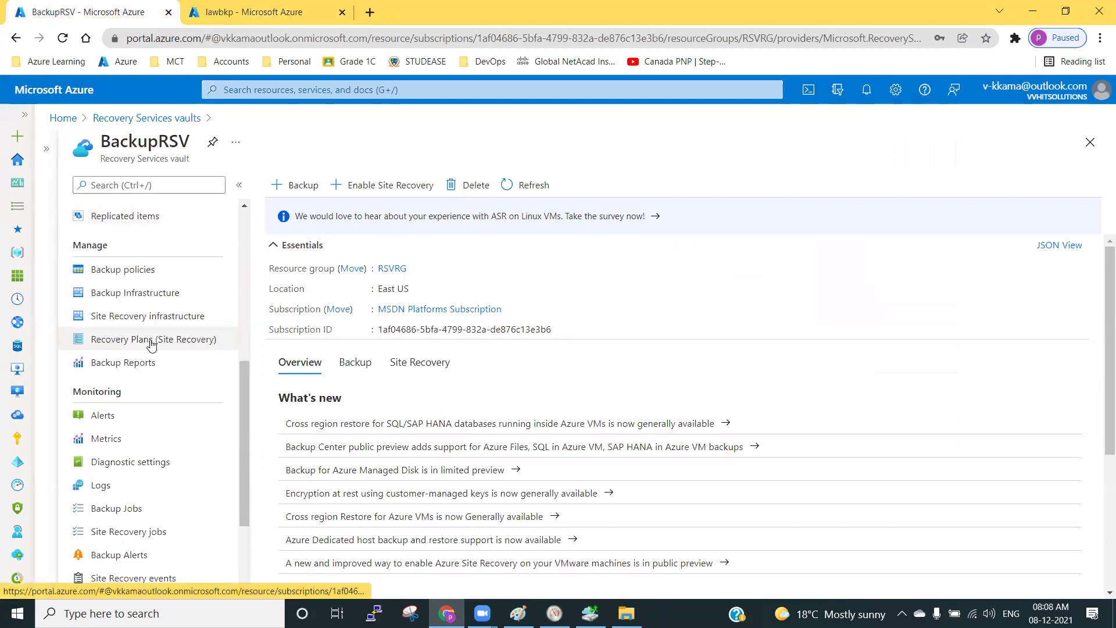
{"action": "scroll", "coordinate": [141, 465], "scroll_direction": "down", "scroll_amount": 1}
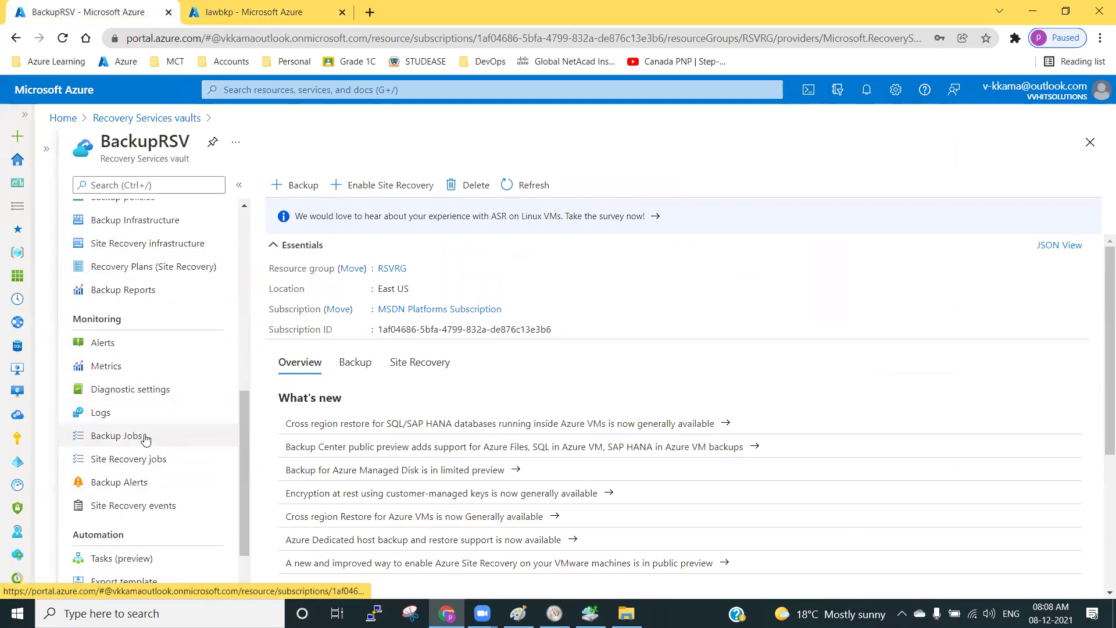
{"action": "left_click", "coordinate": [152, 390]}
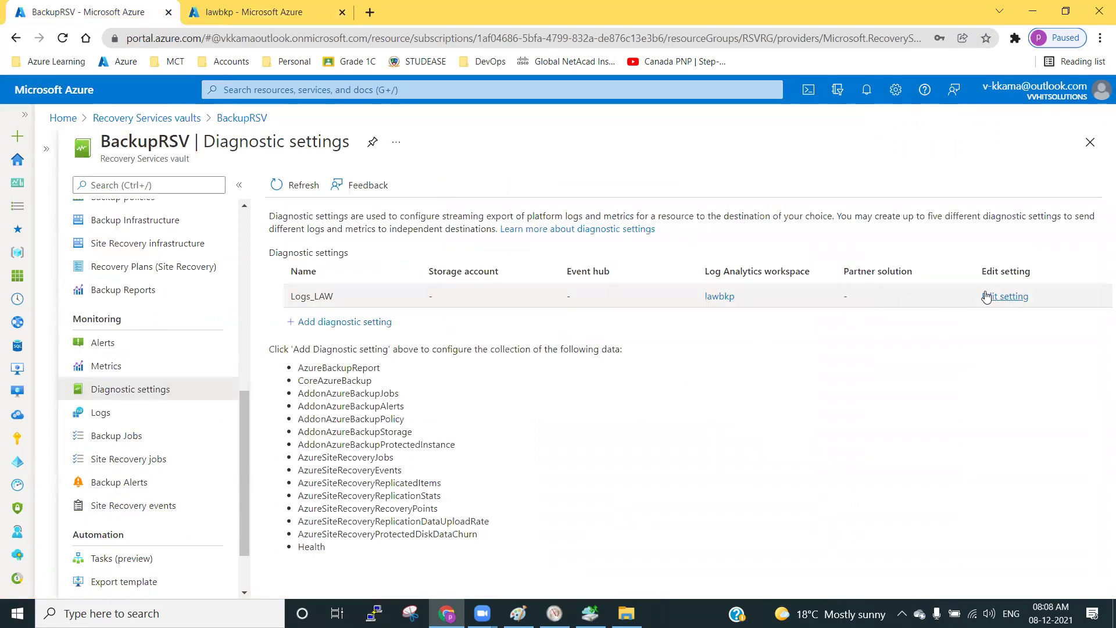
Open lawbkp Logs and run a query on the AddonAzureBackupJobs table.
{"action": "left_click", "coordinate": [250, 12]}
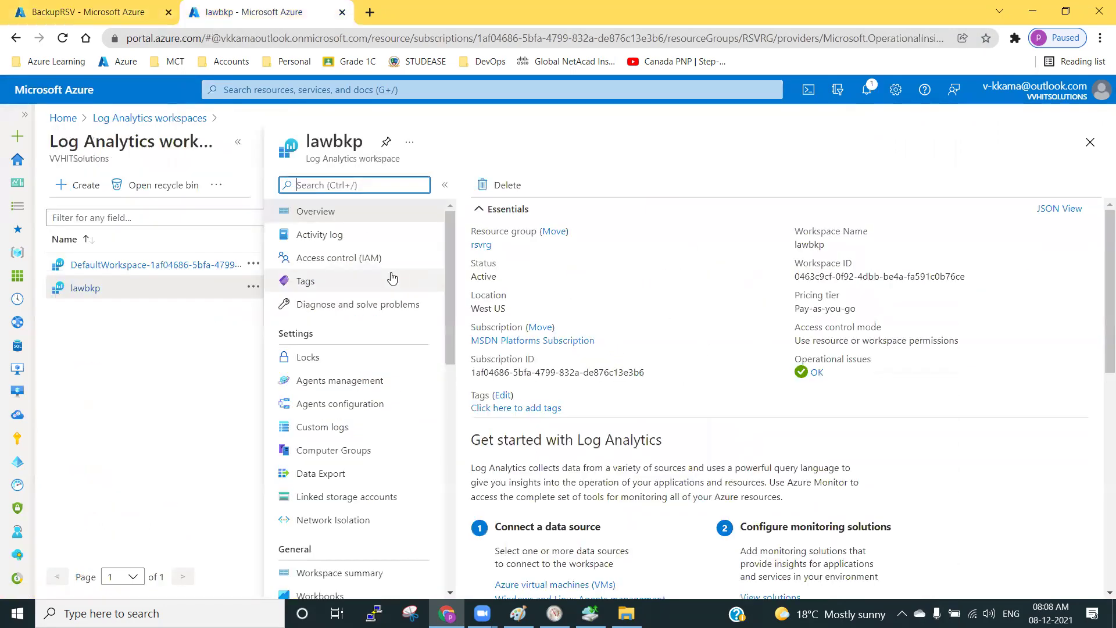
{"action": "scroll", "coordinate": [357, 388], "scroll_direction": "down", "scroll_amount": 2}
{"action": "left_click", "coordinate": [311, 401]}
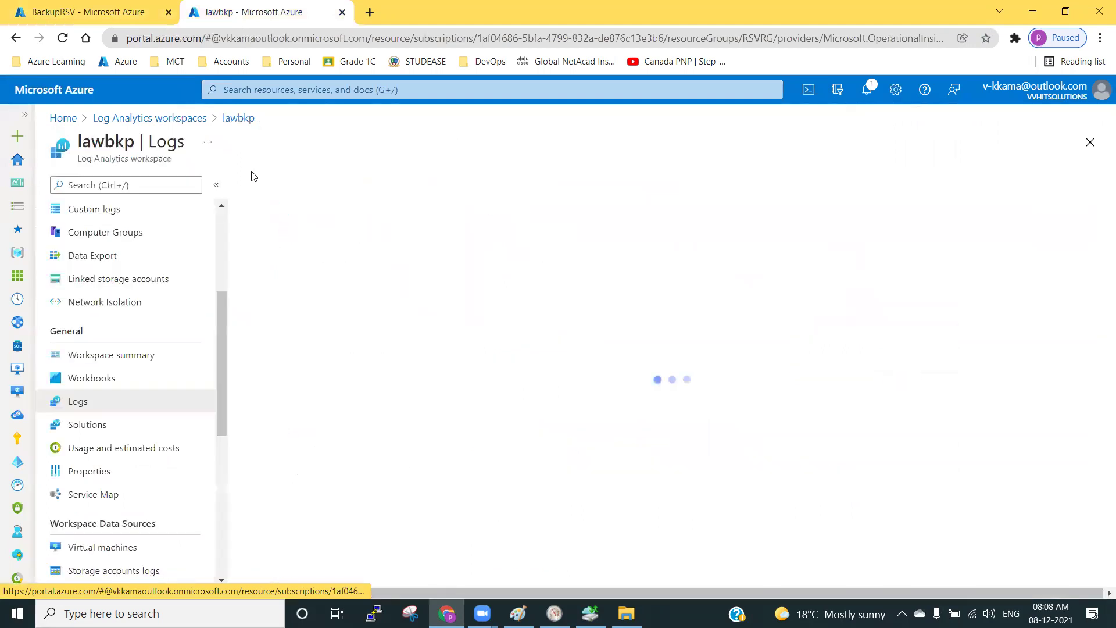
{"action": "left_click", "coordinate": [1051, 205]}
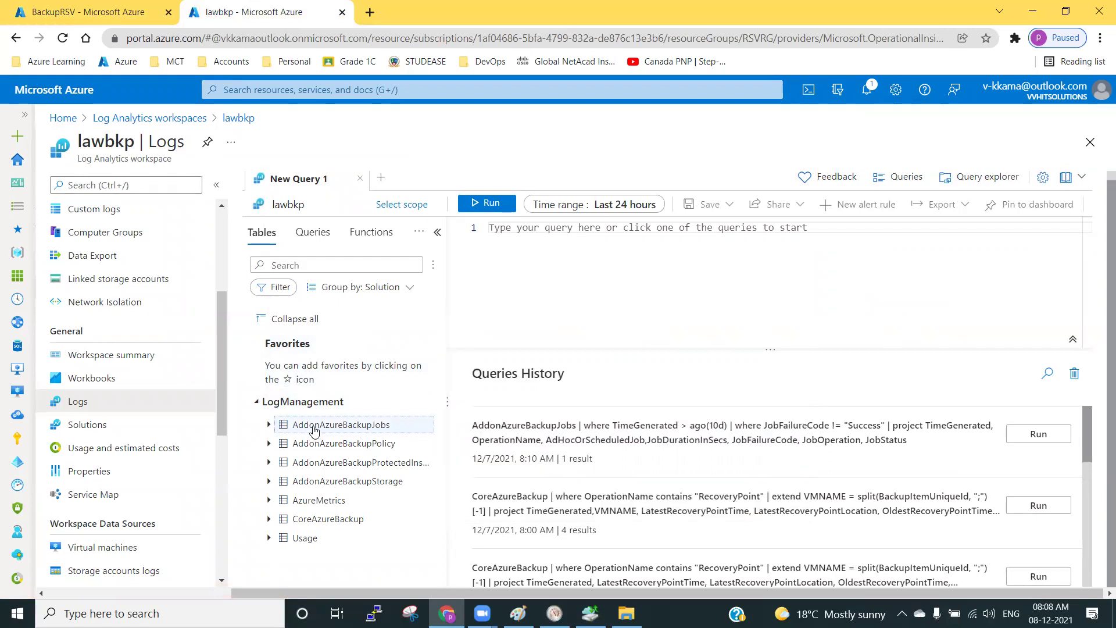
{"action": "double_click", "coordinate": [314, 430]}
{"action": "left_click", "coordinate": [485, 205]}
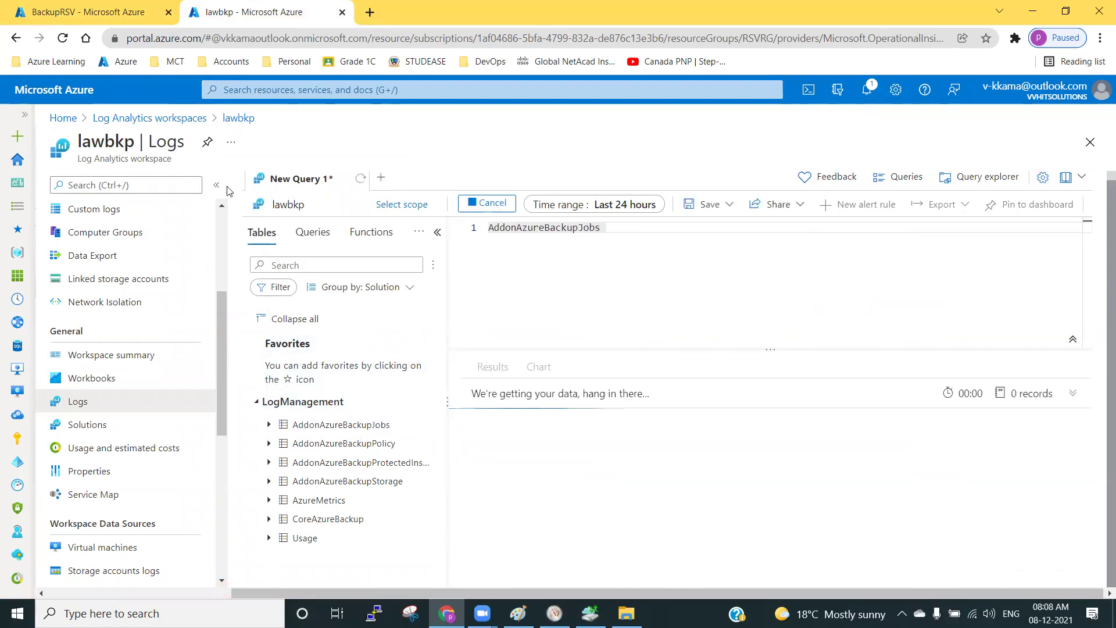
{"action": "left_click", "coordinate": [217, 185]}
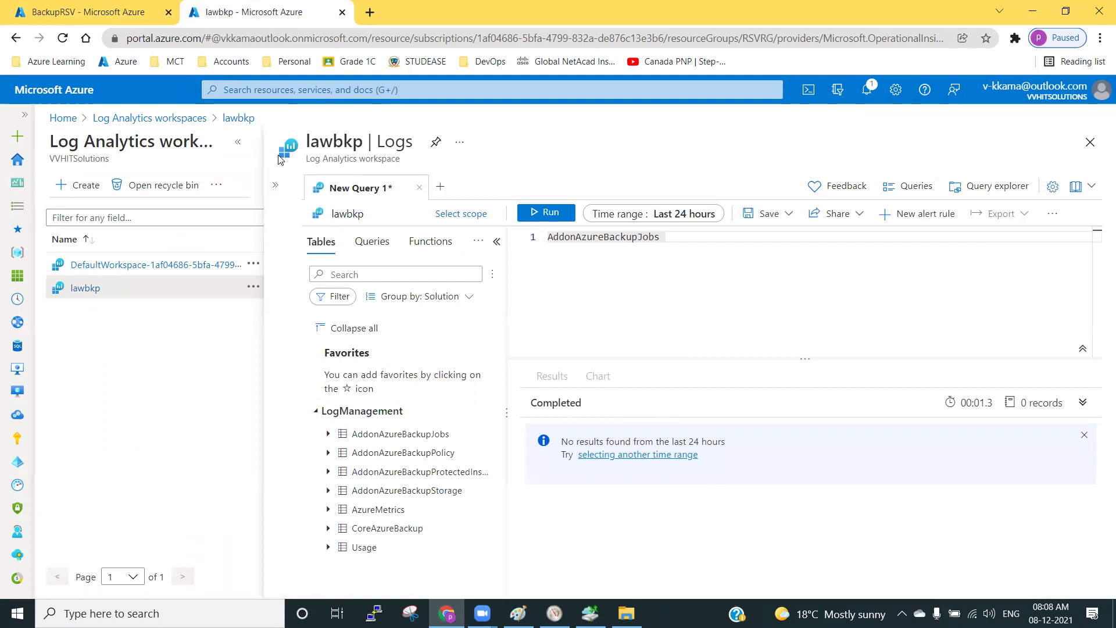
{"action": "left_click", "coordinate": [238, 142]}
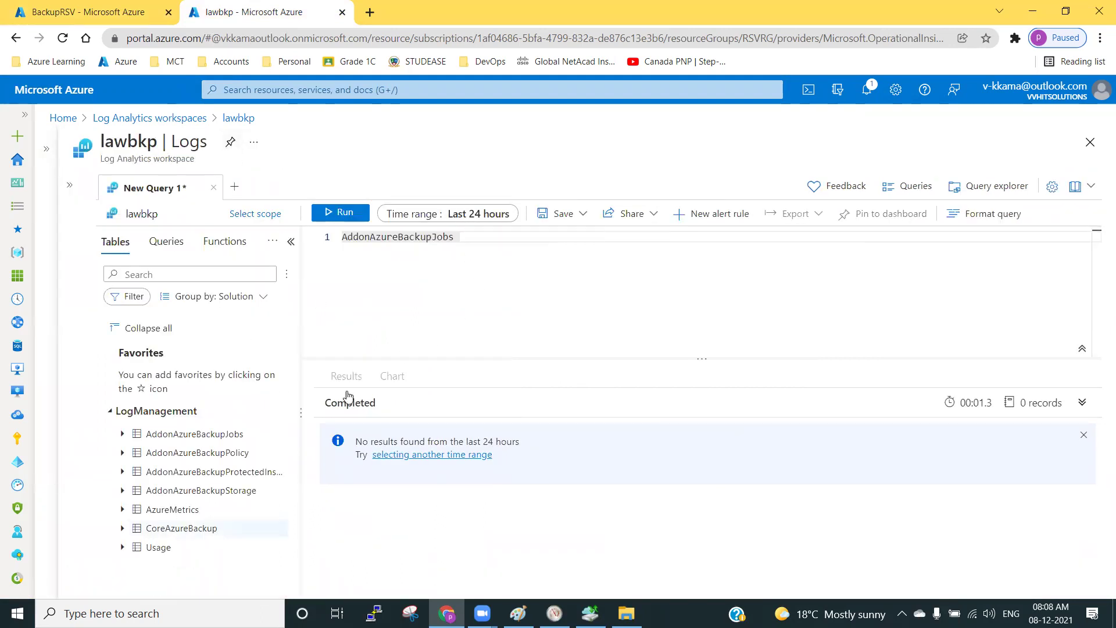
Re-run the query with time range Last 48 hours, which returns no records.
{"action": "left_click", "coordinate": [459, 221]}
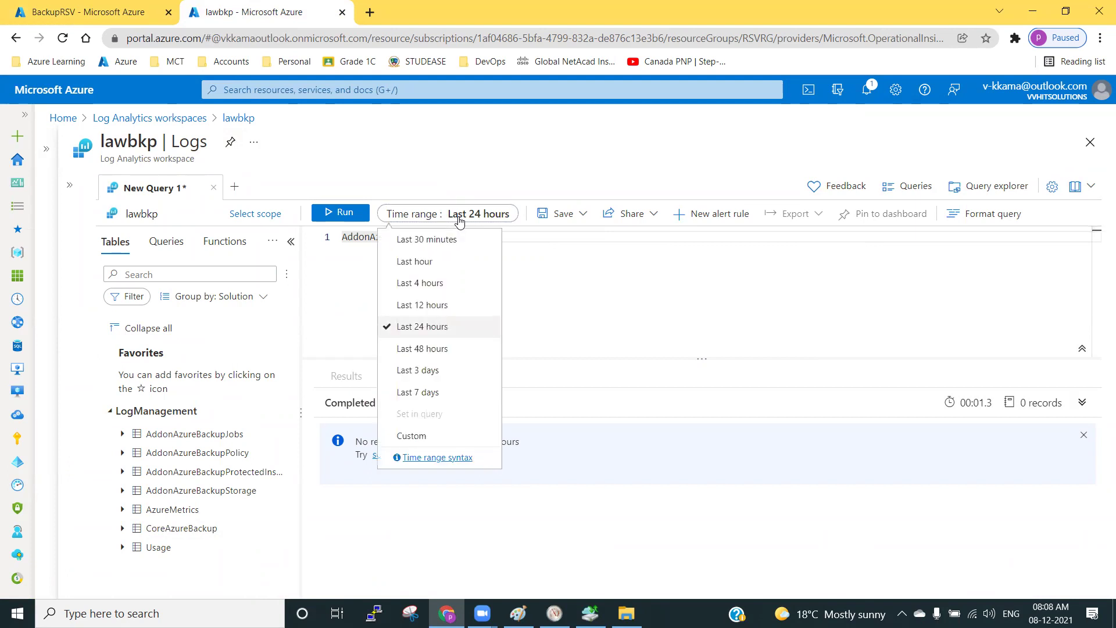
{"action": "left_click", "coordinate": [429, 354]}
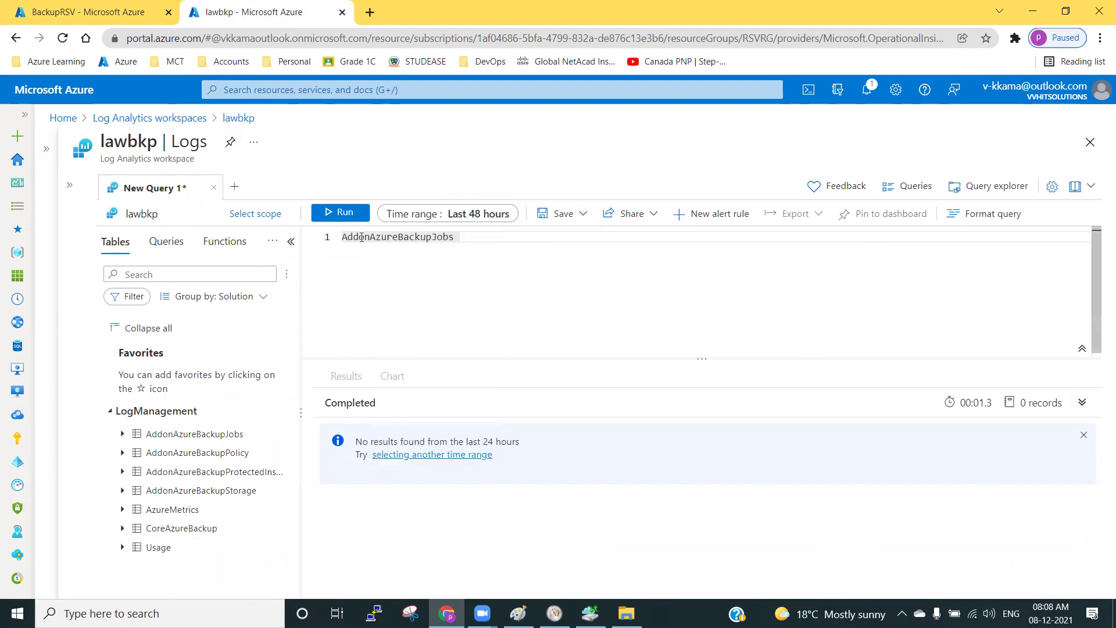
{"action": "left_click", "coordinate": [340, 213]}
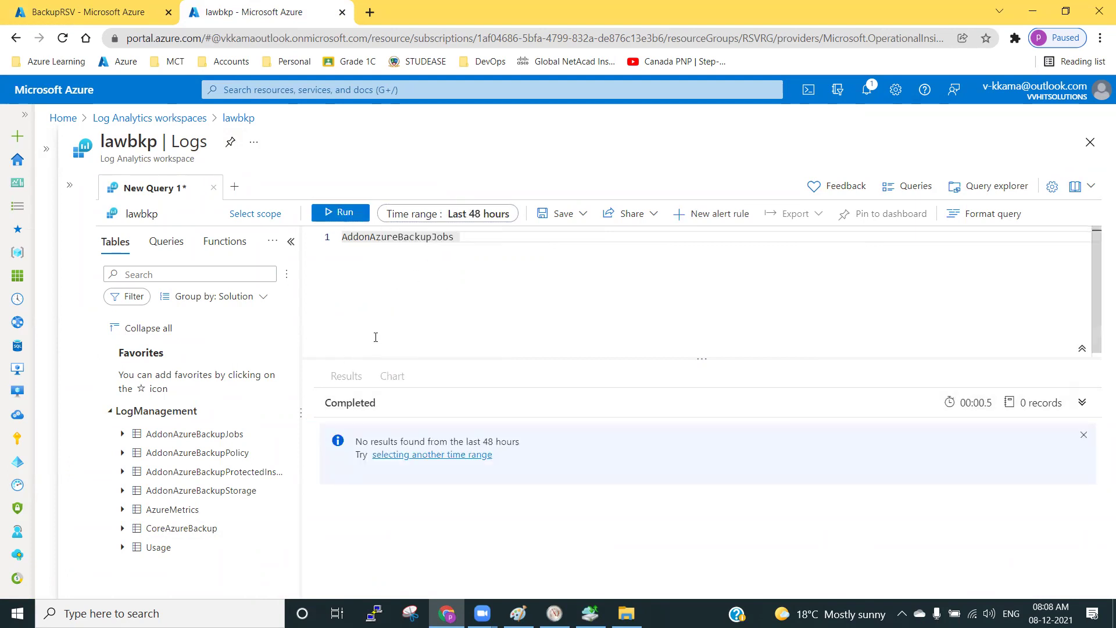
{"action": "left_click", "coordinate": [69, 185]}
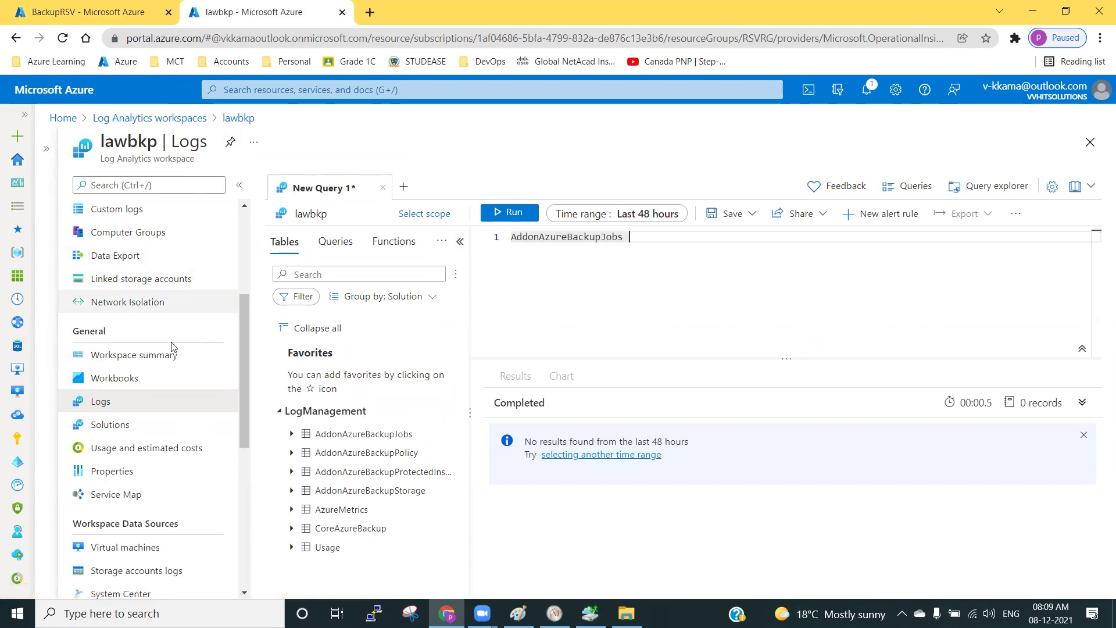
{"action": "scroll", "coordinate": [169, 408], "scroll_direction": "up", "scroll_amount": 3}
{"action": "scroll", "coordinate": [169, 409], "scroll_direction": "up", "scroll_amount": 1}
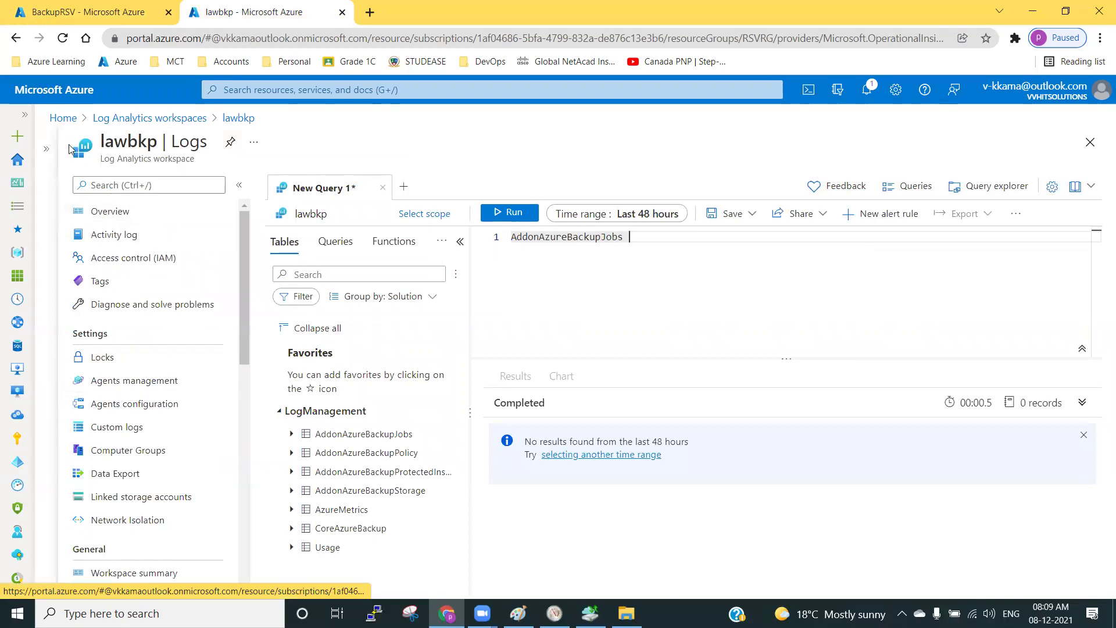
Go back to the Recovery Services vaults list and reopen the BackupRSV overview.
{"action": "left_click", "coordinate": [90, 13]}
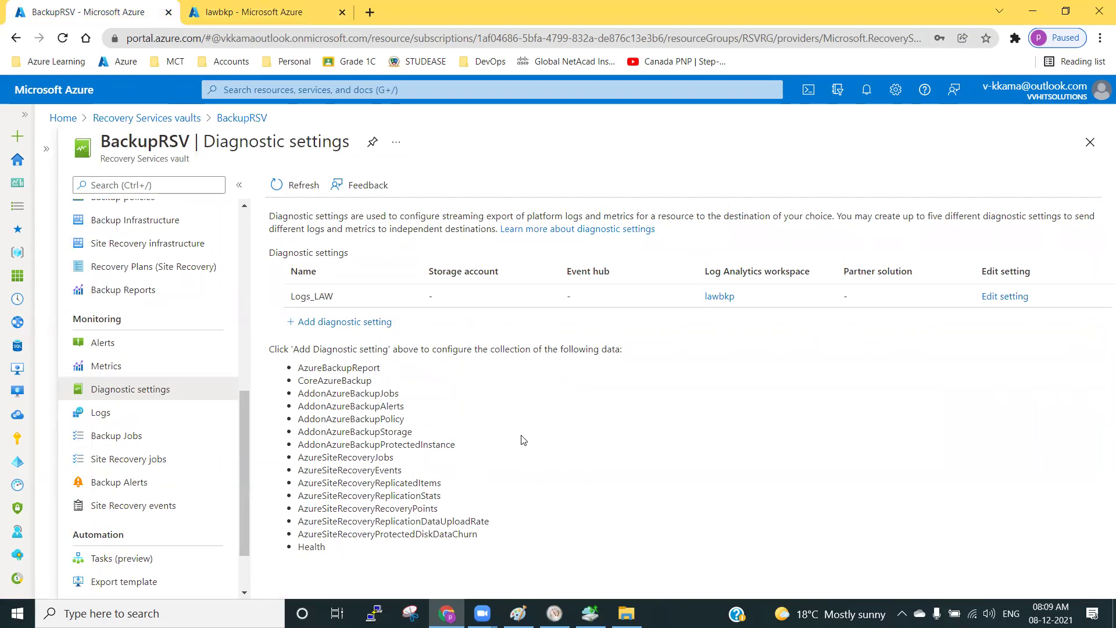
{"action": "scroll", "coordinate": [144, 389], "scroll_direction": "up", "scroll_amount": 7}
{"action": "scroll", "coordinate": [138, 365], "scroll_direction": "up", "scroll_amount": 1}
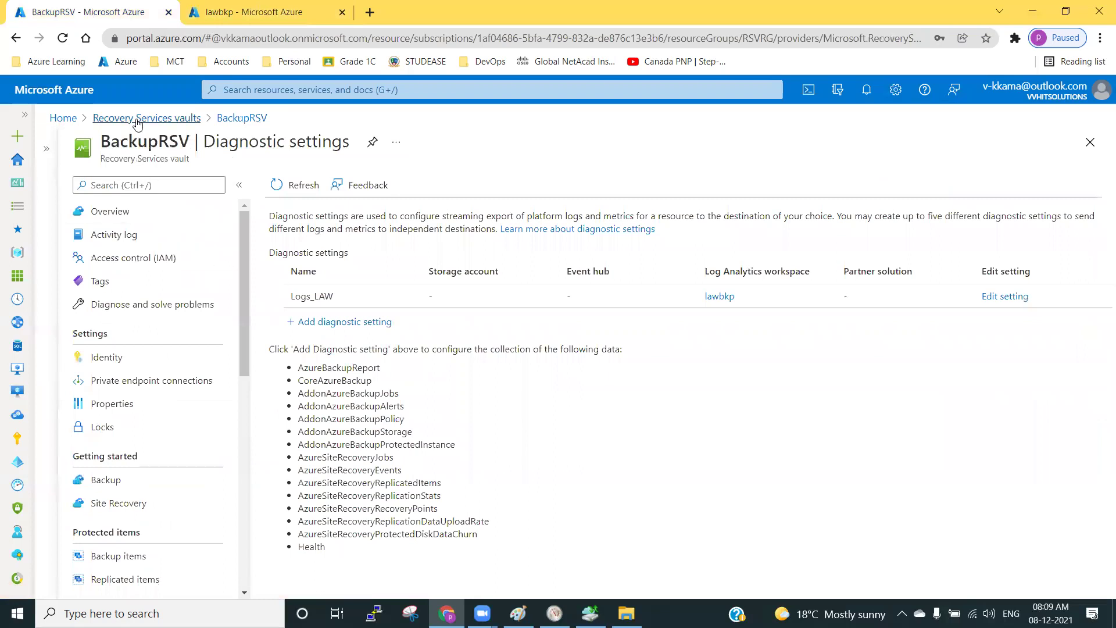
{"action": "left_click", "coordinate": [107, 118]}
{"action": "left_click", "coordinate": [113, 301]}
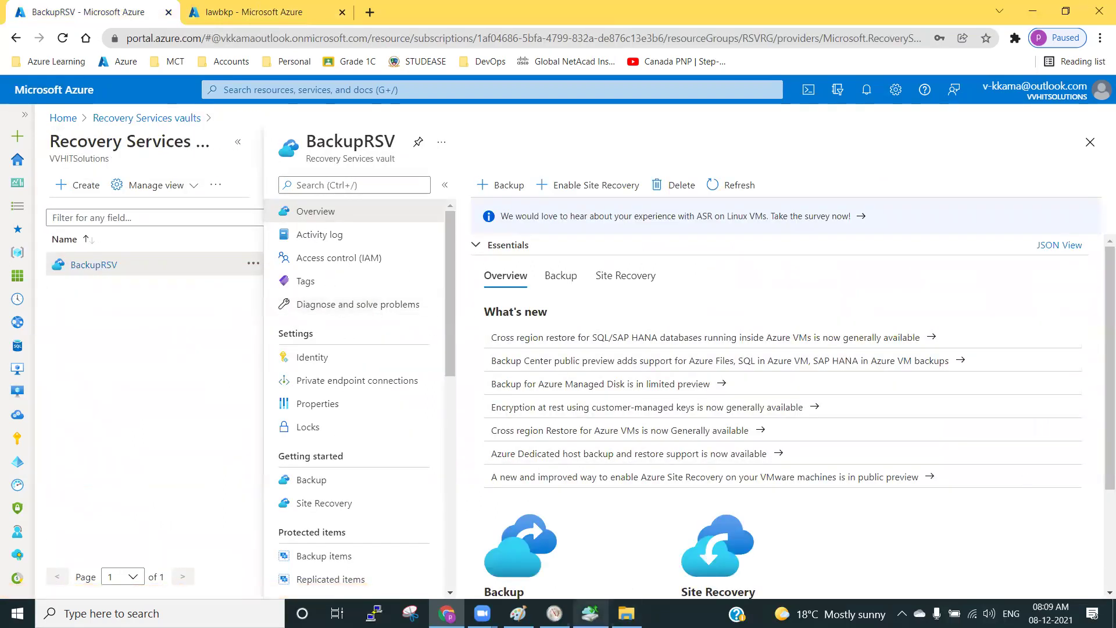
Close the Azure Backup agent, test folder and Resource Monitor windows.
{"action": "left_click", "coordinate": [590, 613]}
{"action": "left_click", "coordinate": [1098, 8]}
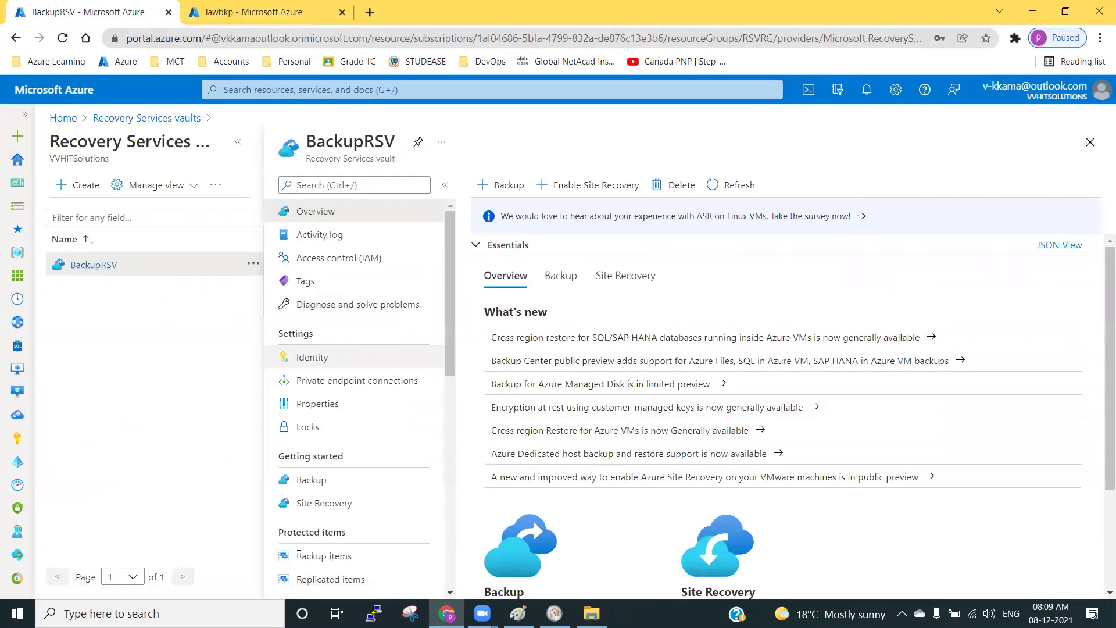
{"action": "left_click", "coordinate": [590, 614]}
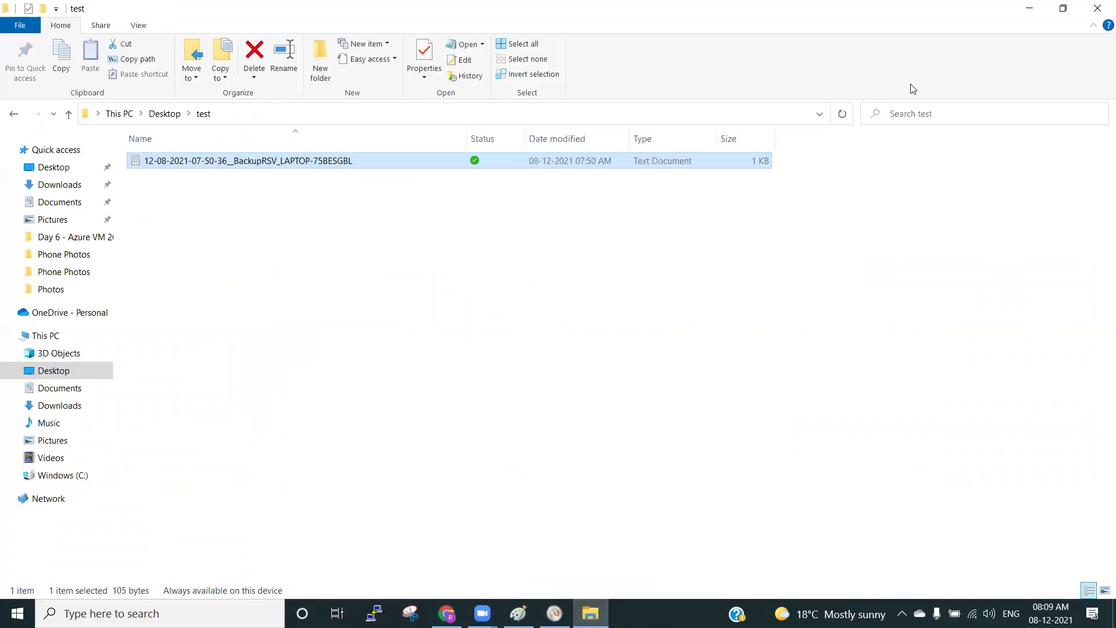
{"action": "left_click", "coordinate": [1098, 8]}
{"action": "left_click", "coordinate": [554, 614]}
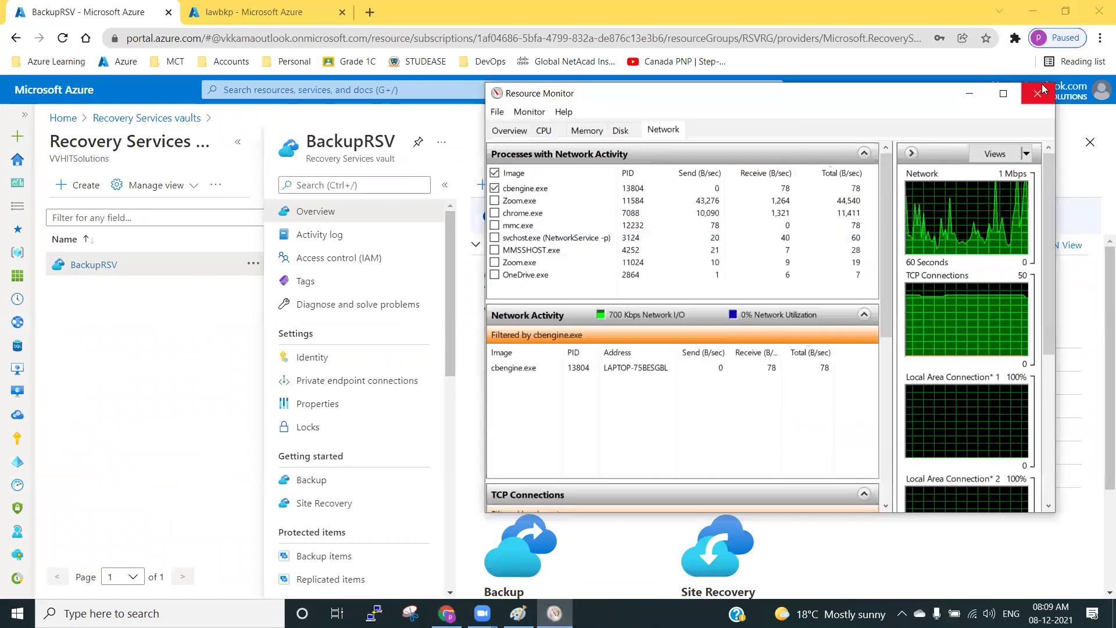
{"action": "left_click", "coordinate": [1038, 93]}
Bring up Paint and open its taskbar launch list for a new window.
{"action": "left_click", "coordinate": [519, 613]}
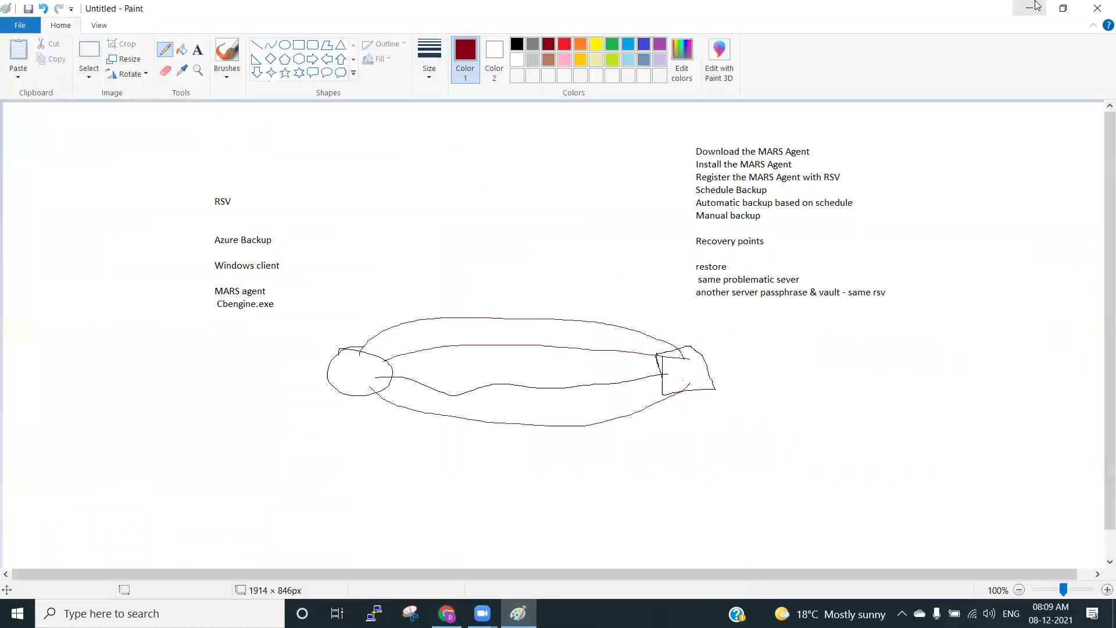
{"action": "left_click", "coordinate": [518, 613]}
{"action": "left_click_drag", "start_coordinate": [518, 614], "coordinate": [481, 550]}
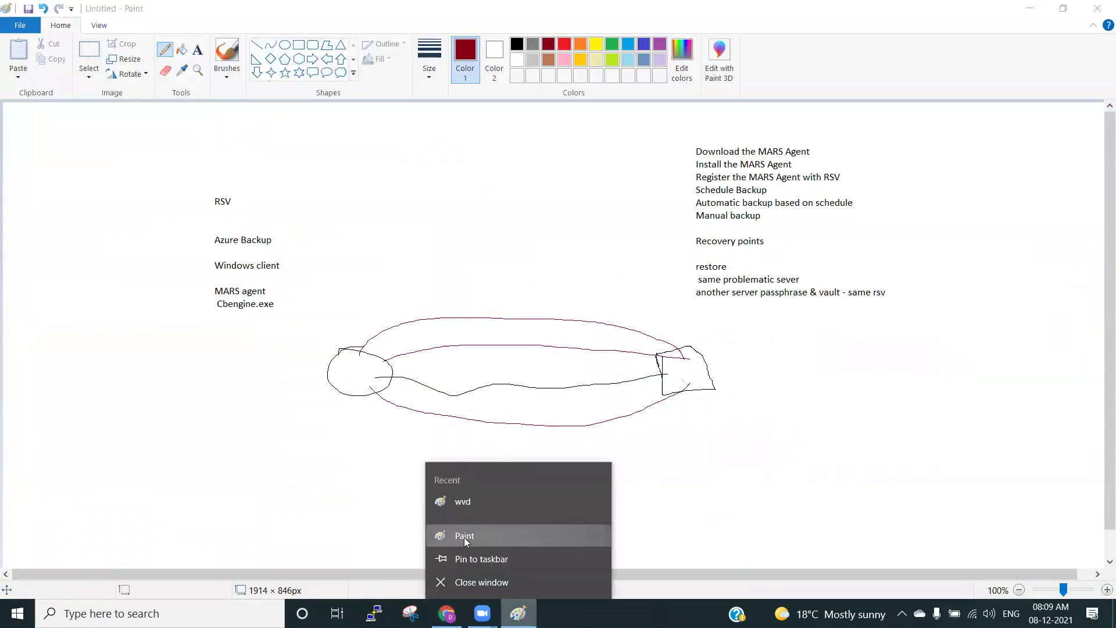
In a new Paint window, draw a red rounded rectangle at the canvas centre.
{"action": "left_click", "coordinate": [459, 534]}
{"action": "left_click", "coordinate": [198, 49]}
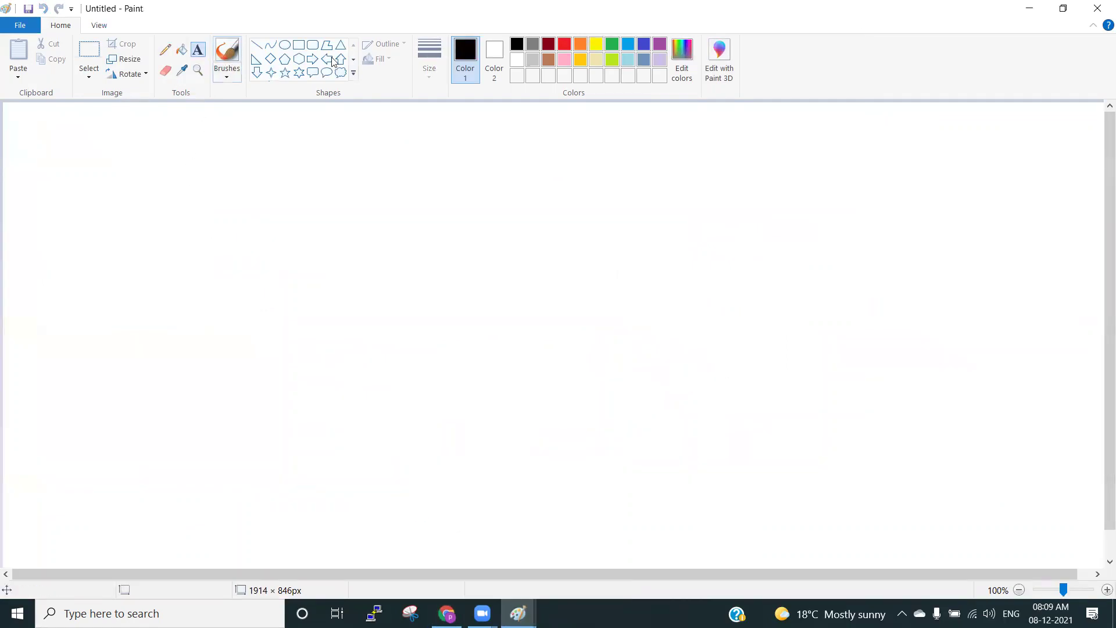
{"action": "left_click", "coordinate": [312, 44]}
{"action": "left_click", "coordinate": [429, 64]}
{"action": "left_click", "coordinate": [430, 98]}
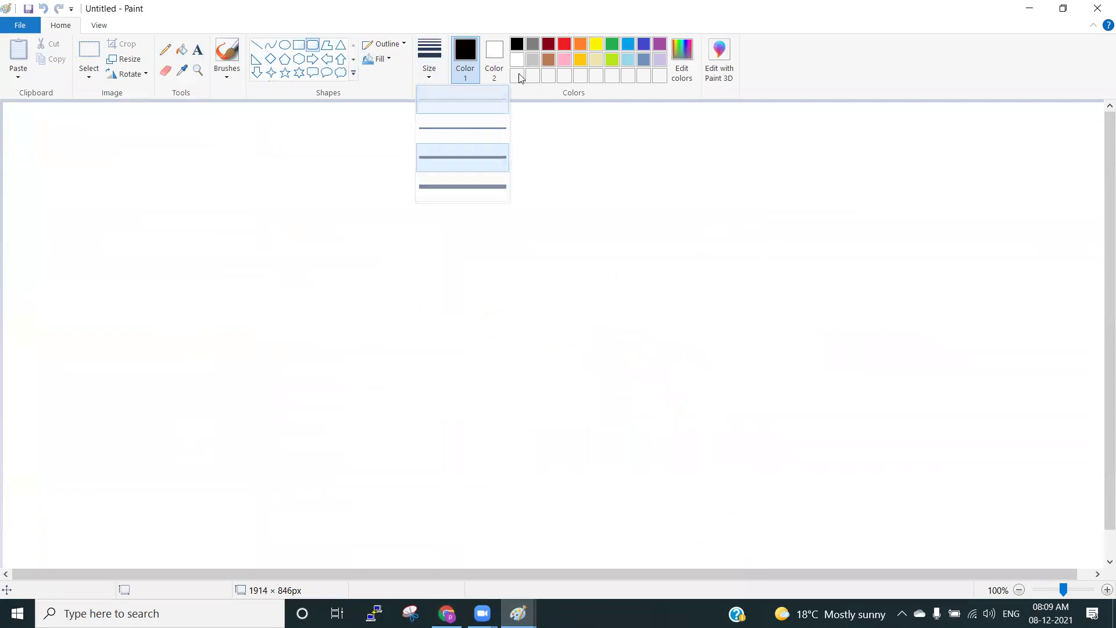
{"action": "left_click", "coordinate": [564, 44]}
{"action": "mouse_move", "coordinate": [174, 234]}
{"action": "left_mouse_down"}
{"action": "mouse_move", "coordinate": [184, 274]}
{"action": "mouse_move", "coordinate": [300, 319]}
{"action": "left_mouse_up"}
{"action": "left_click_drag", "start_coordinate": [227, 264], "coordinate": [559, 334]}
{"action": "left_click", "coordinate": [508, 294]}
Label the rectangle 'SQL VM' with 'Database' beneath it.
{"action": "left_click", "coordinate": [198, 49]}
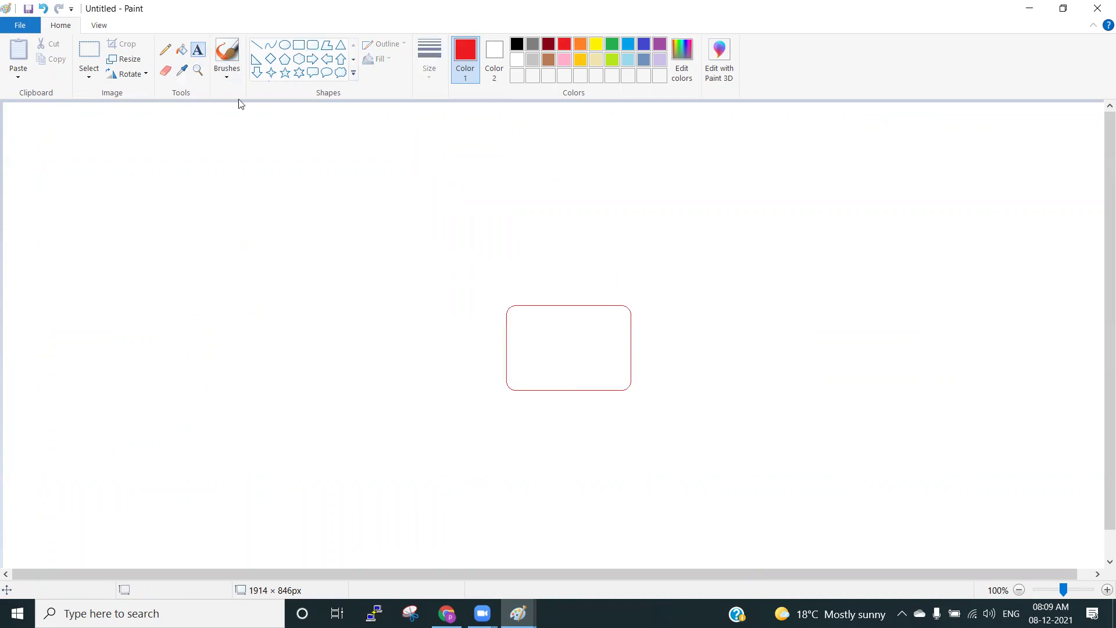
{"action": "left_click", "coordinate": [514, 317]}
{"action": "type", "text": "SQL VM"}
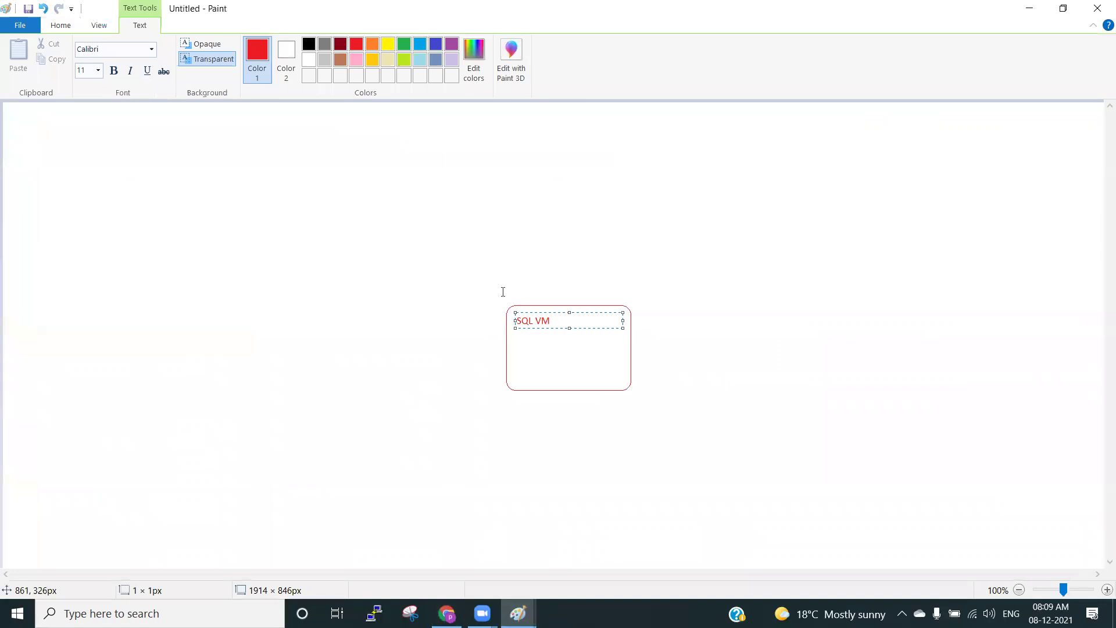
{"action": "left_click", "coordinate": [520, 352]}
{"action": "left_click", "coordinate": [522, 340]}
{"action": "type", "text": "Database"}
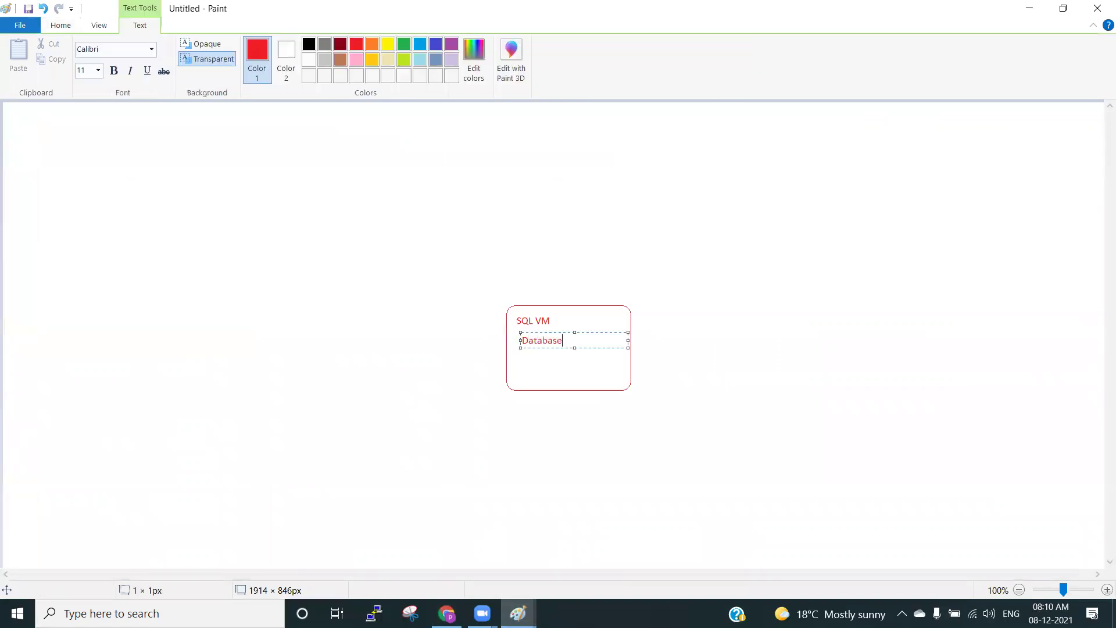
{"action": "left_click", "coordinate": [622, 210]}
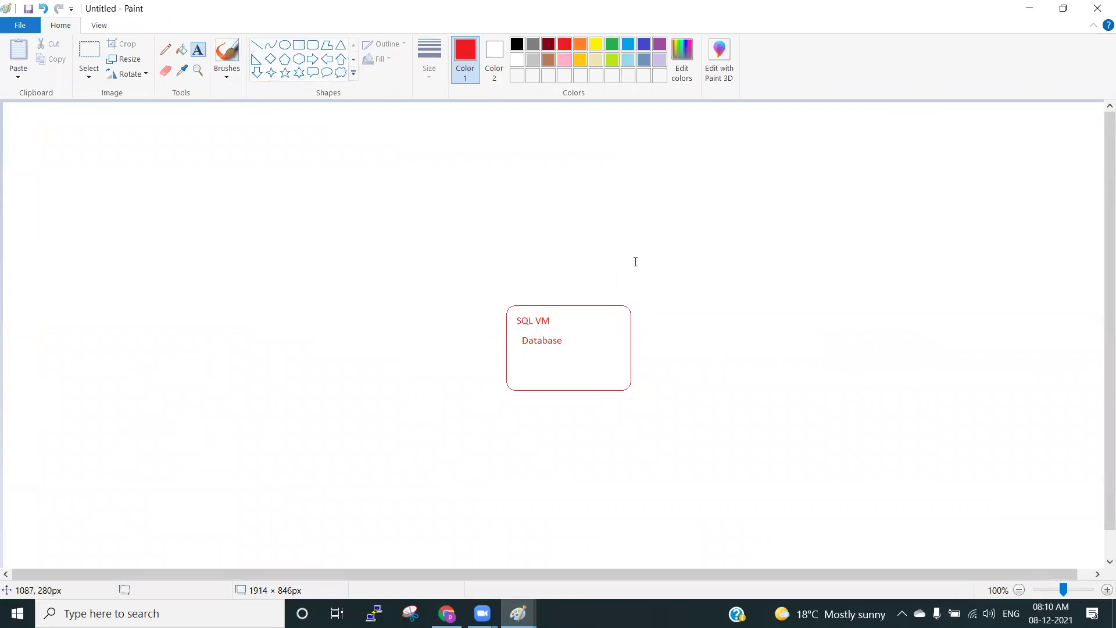
Beside the box, write a three-line list: Full Backup, Differential, Log.
{"action": "left_click", "coordinate": [651, 248]}
{"action": "type", "text": "Full Backup"}
{"action": "key", "text": "Return"}
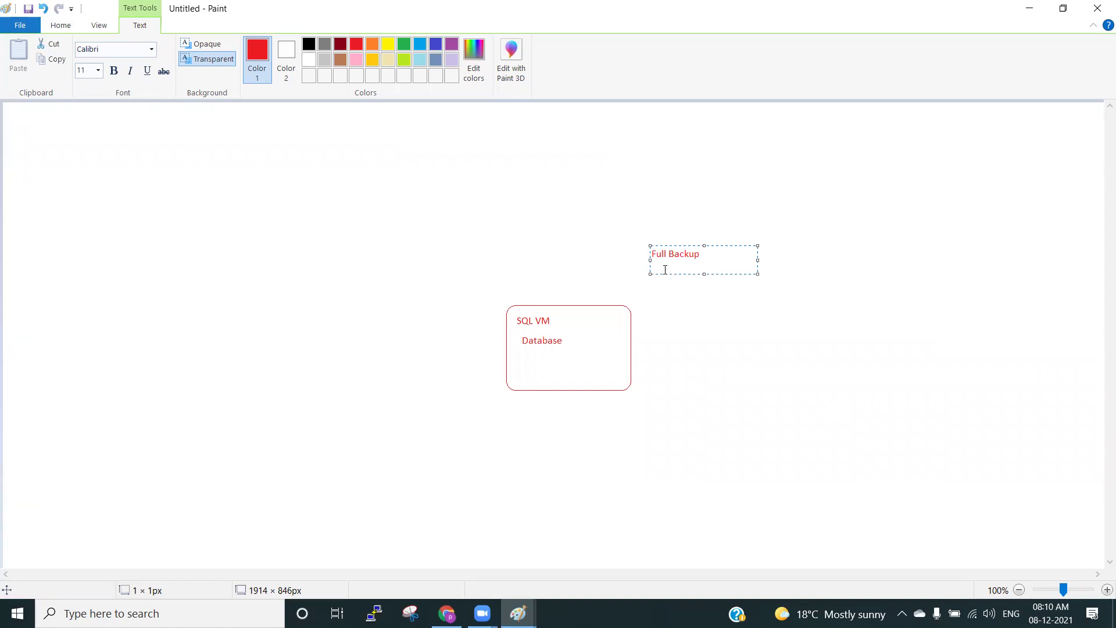
{"action": "type", "text": "Differential"}
{"action": "key", "text": "Return"}
{"action": "type", "text": "Log"}
{"action": "left_click", "coordinate": [590, 242]}
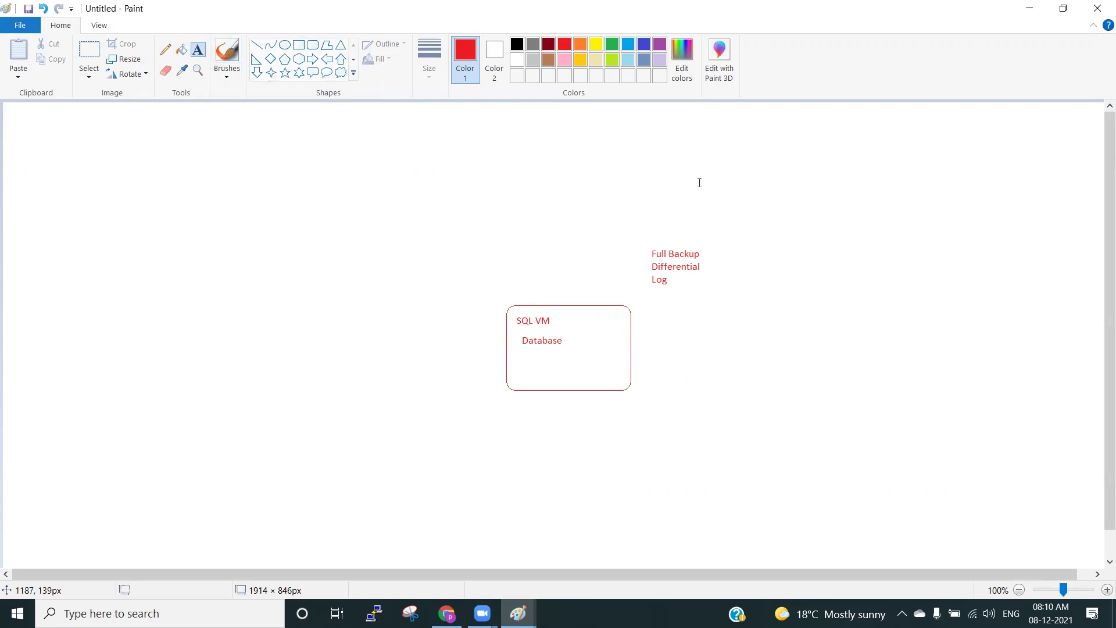
Add an 'RSV' label at the canvas top-left, discarding a stray empty text box.
{"action": "left_click", "coordinate": [722, 190]}
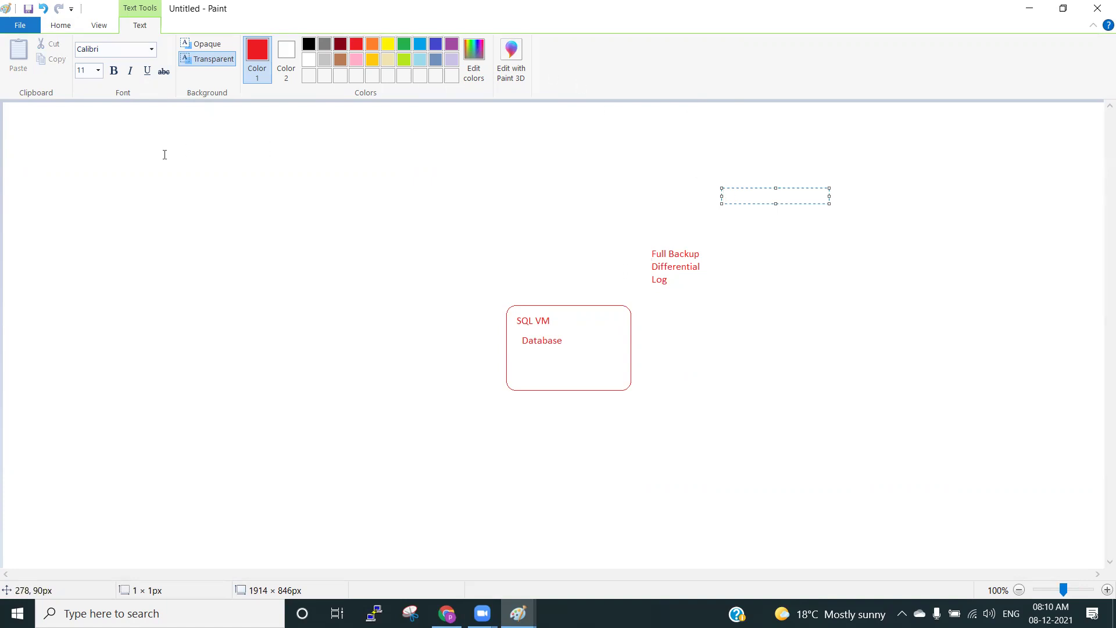
{"action": "left_click", "coordinate": [625, 77]}
{"action": "left_click", "coordinate": [239, 209]}
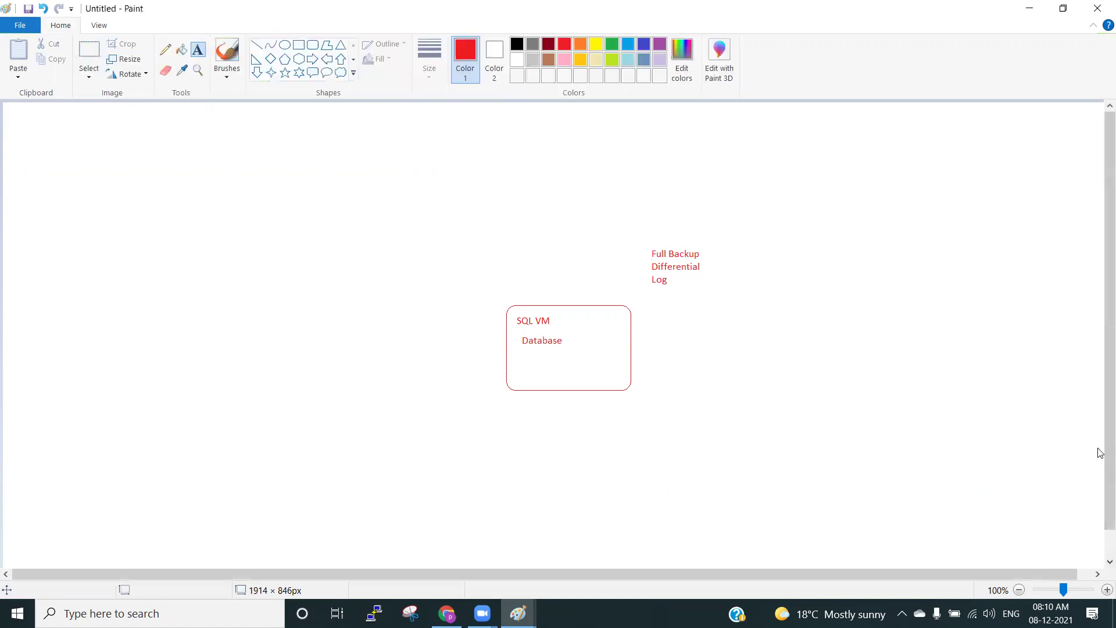
{"action": "left_click", "coordinate": [205, 221]}
{"action": "type", "text": "RSV"}
{"action": "left_click", "coordinate": [170, 189]}
Draw a rounded rectangle enclosing the RSV label.
{"action": "left_click", "coordinate": [313, 45]}
{"action": "mouse_move", "coordinate": [159, 186]}
{"action": "left_mouse_down"}
{"action": "mouse_move", "coordinate": [178, 230]}
{"action": "mouse_move", "coordinate": [264, 277]}
{"action": "left_mouse_up"}
{"action": "left_click", "coordinate": [321, 232]}
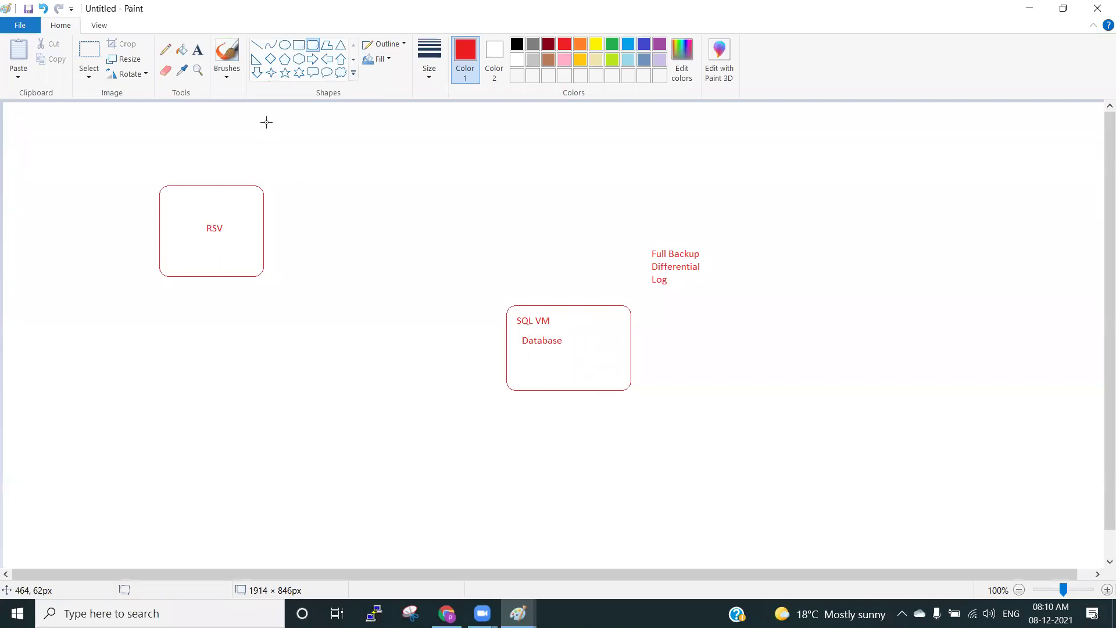
Beside RSV, note 'Dicover the SQL VM', 'Discover the DB' and the sysadmin service account line.
{"action": "left_click", "coordinate": [198, 51]}
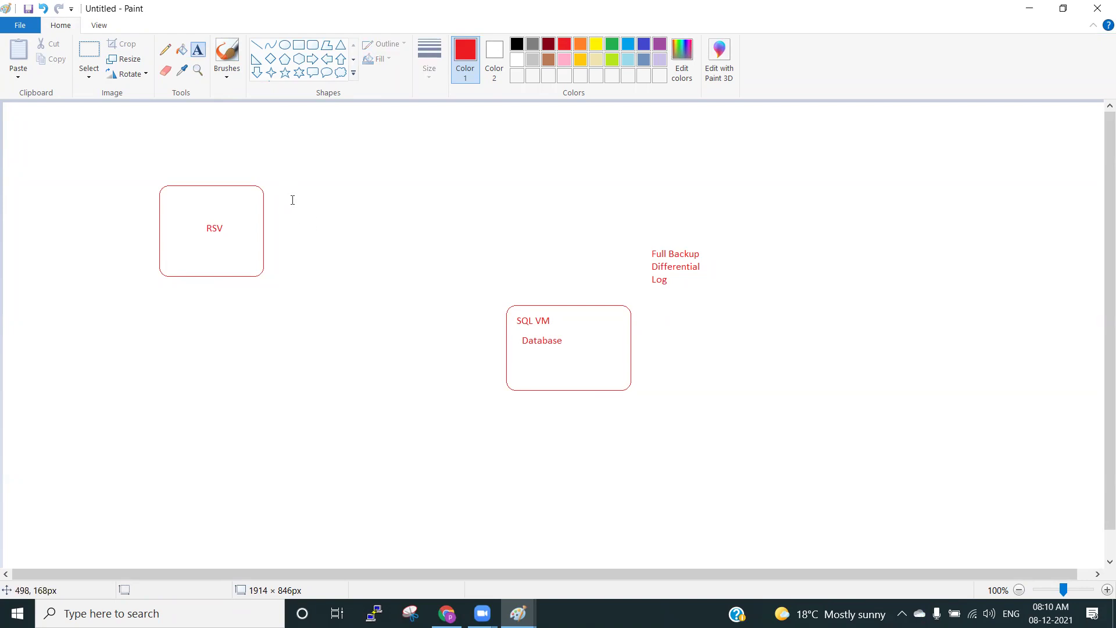
{"action": "left_click", "coordinate": [292, 200]}
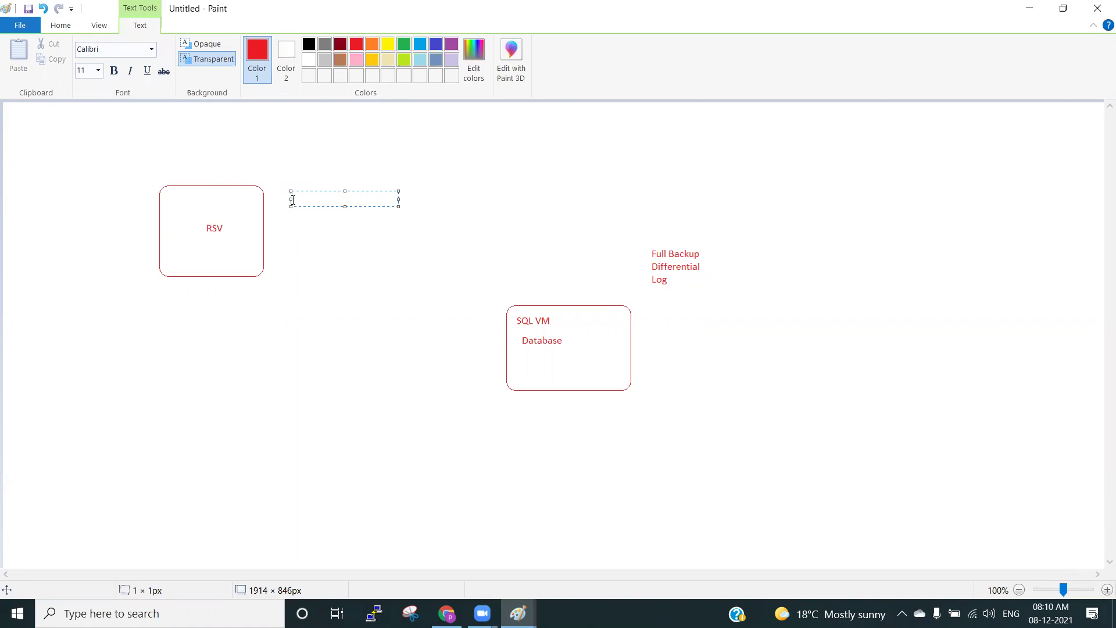
{"action": "type", "text": "Dicover the SQL VM"}
{"action": "key", "text": "Return"}
{"action": "type", "text": "Discover"}
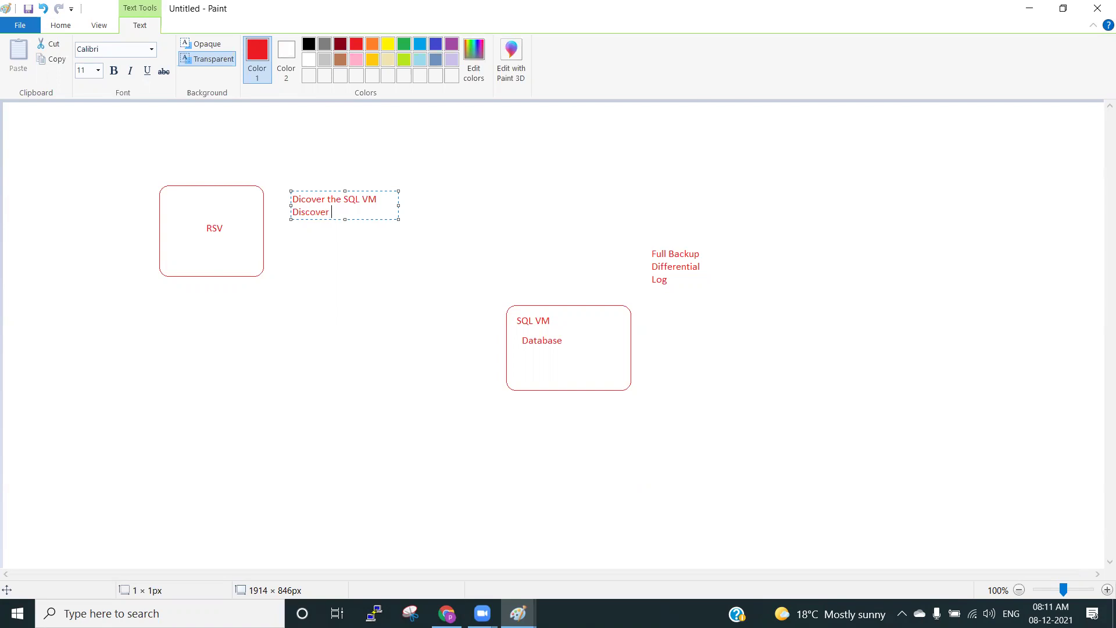
{"action": "type", "text": " the DB"}
{"action": "left_click_drag", "start_coordinate": [397, 205], "coordinate": [611, 218]}
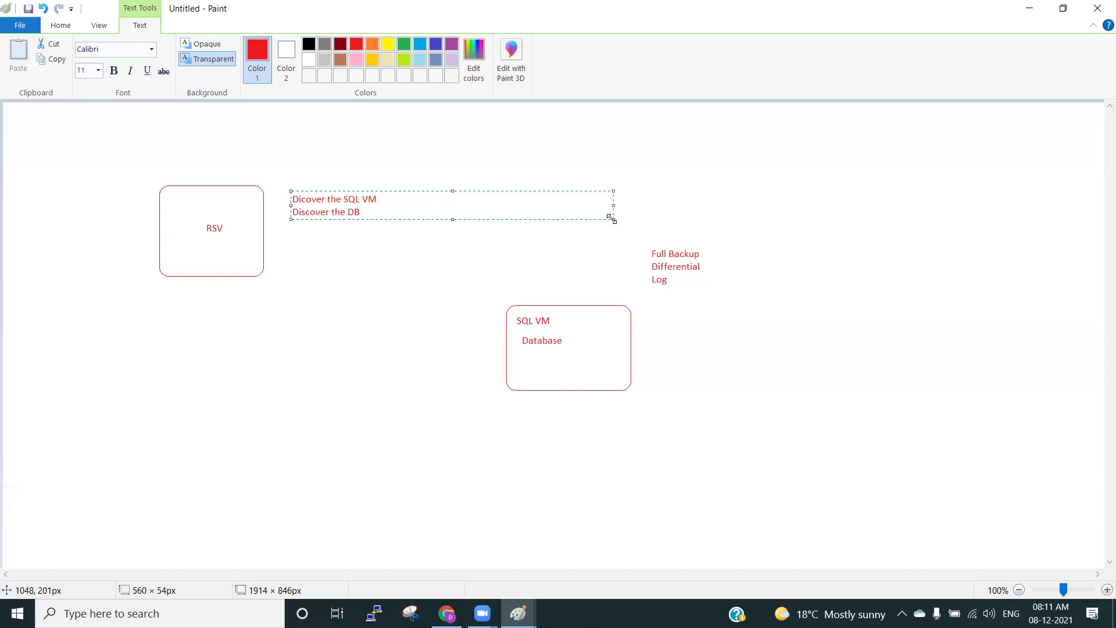
{"action": "type", "text": "Service account - SQL VBM "}
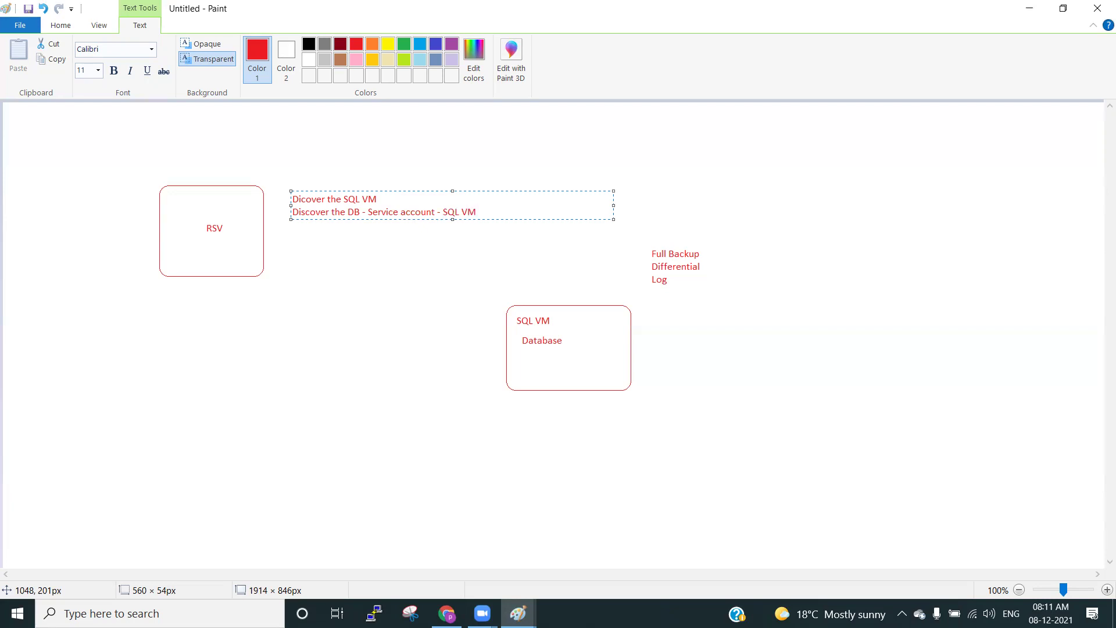
{"action": "type", "text": "- wlbackupsvc - sys"}
{"action": "type", "text": "admin"}
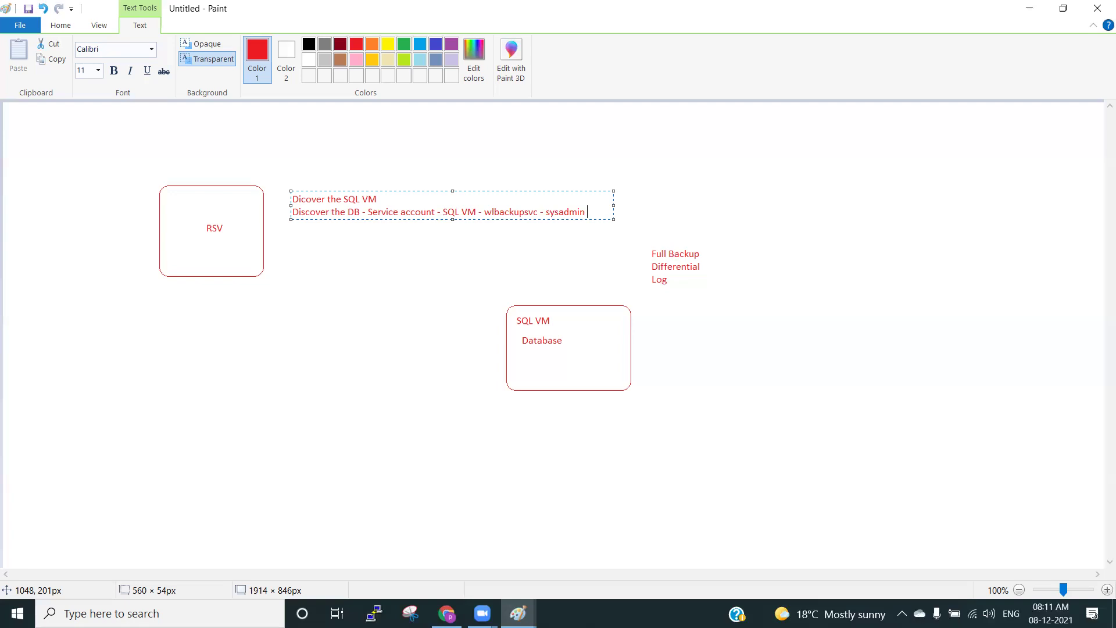
Add note lines for configure backup, schedule, enable backup and '5 db - auto protect'.
{"action": "key", "text": "Return"}
{"action": "type", "text": "configure"}
{"action": "type", "text": "backup"}
{"action": "key", "text": "Return"}
{"action": "type", "text": "schedule"}
{"action": "key", "text": "Return"}
{"action": "type", "text": "en"}
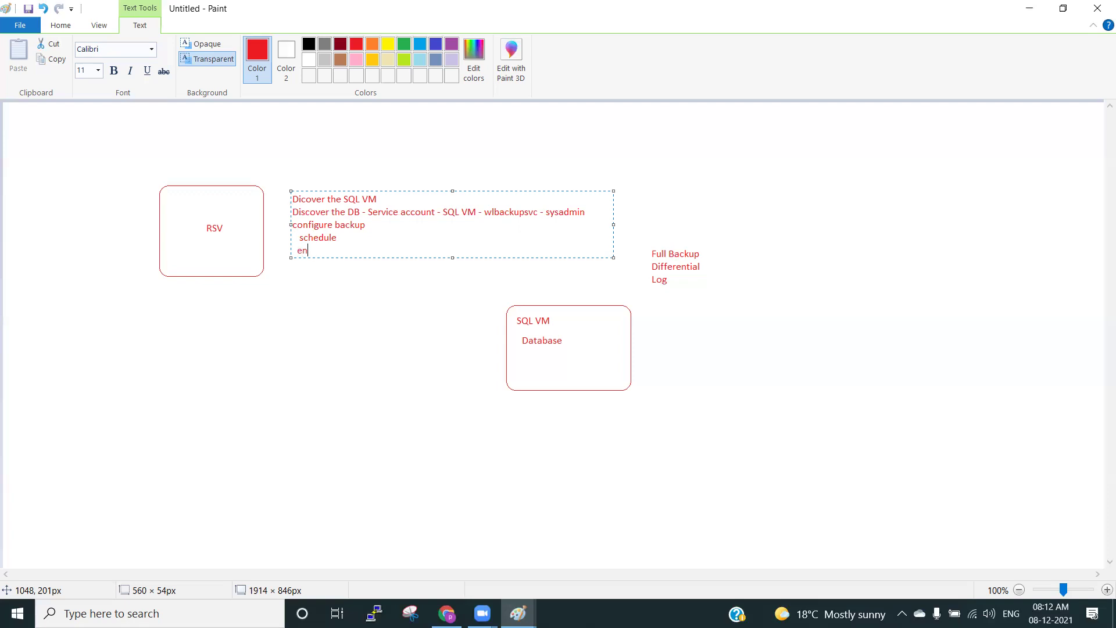
{"action": "type", "text": "able backup"}
{"action": "key", "text": "Return"}
{"action": "type", "text": "5 db"}
{"action": "type", "text": "- auto protect"}
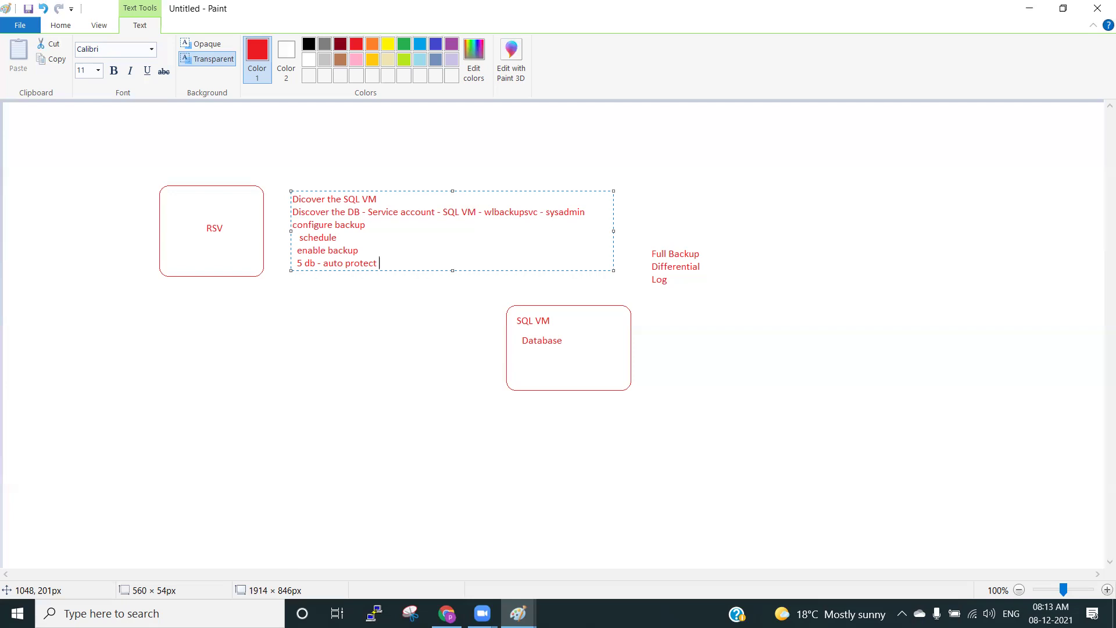
Commit the notes, pick the Pencil, and return to the Azure portal's lawbkp tab.
{"action": "left_click_drag", "start_coordinate": [393, 260], "coordinate": [289, 192]}
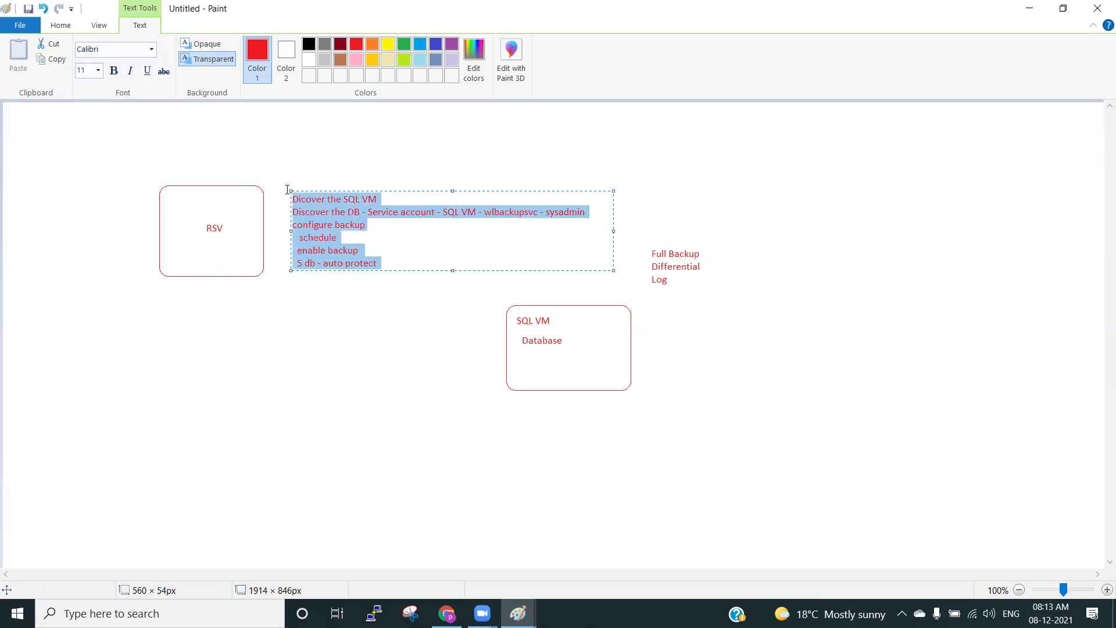
{"action": "left_click", "coordinate": [341, 311]}
{"action": "left_click", "coordinate": [165, 49]}
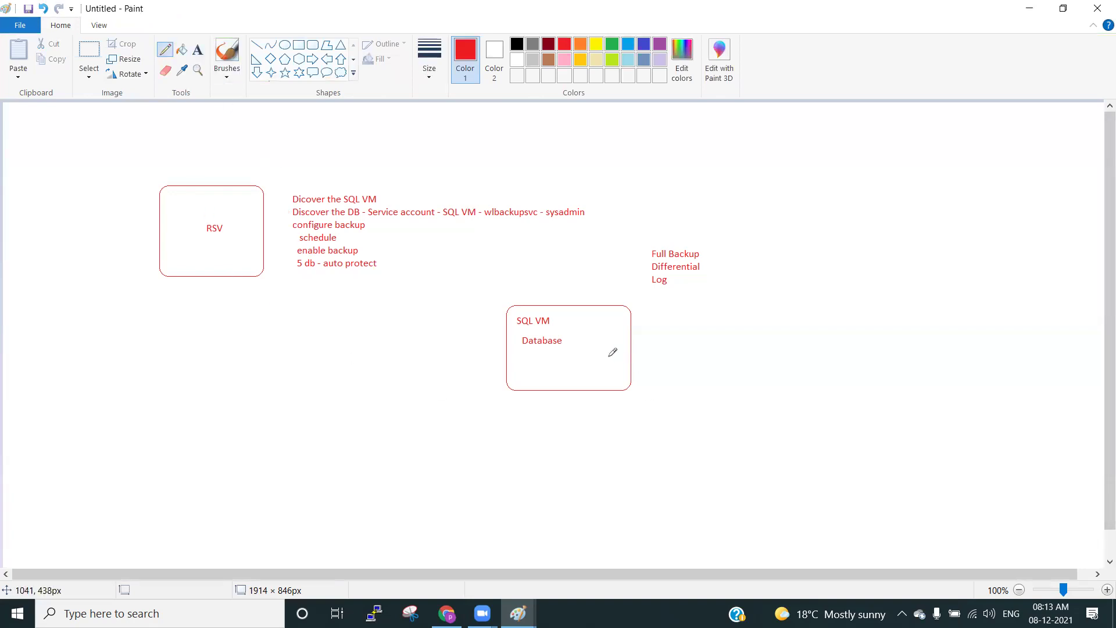
{"action": "left_click", "coordinate": [447, 613]}
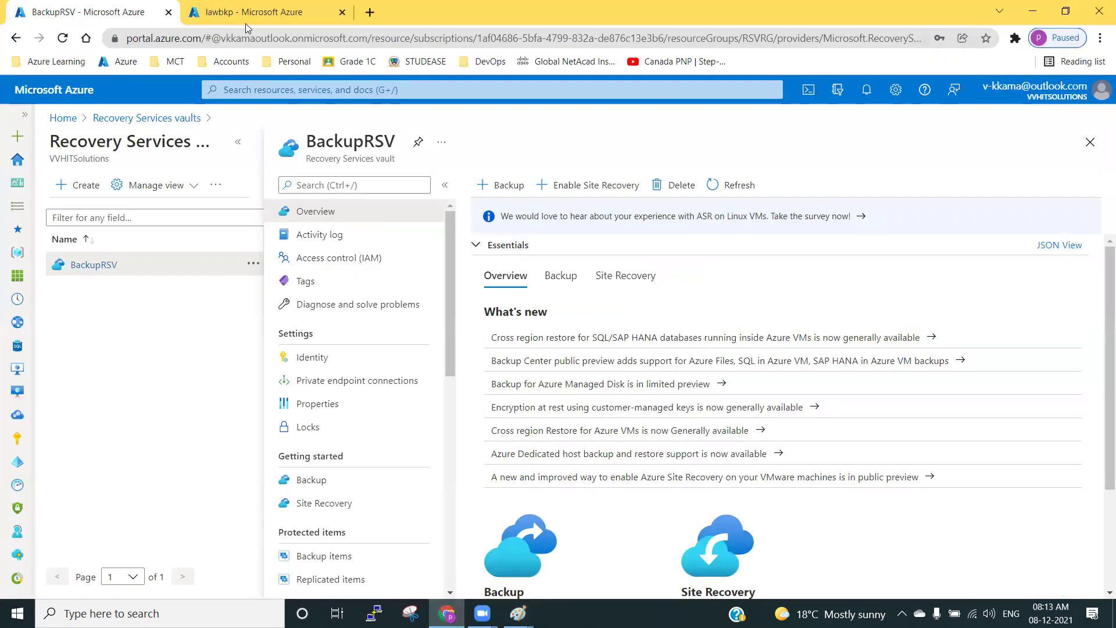
{"action": "left_click", "coordinate": [247, 13]}
{"action": "left_click", "coordinate": [68, 93]}
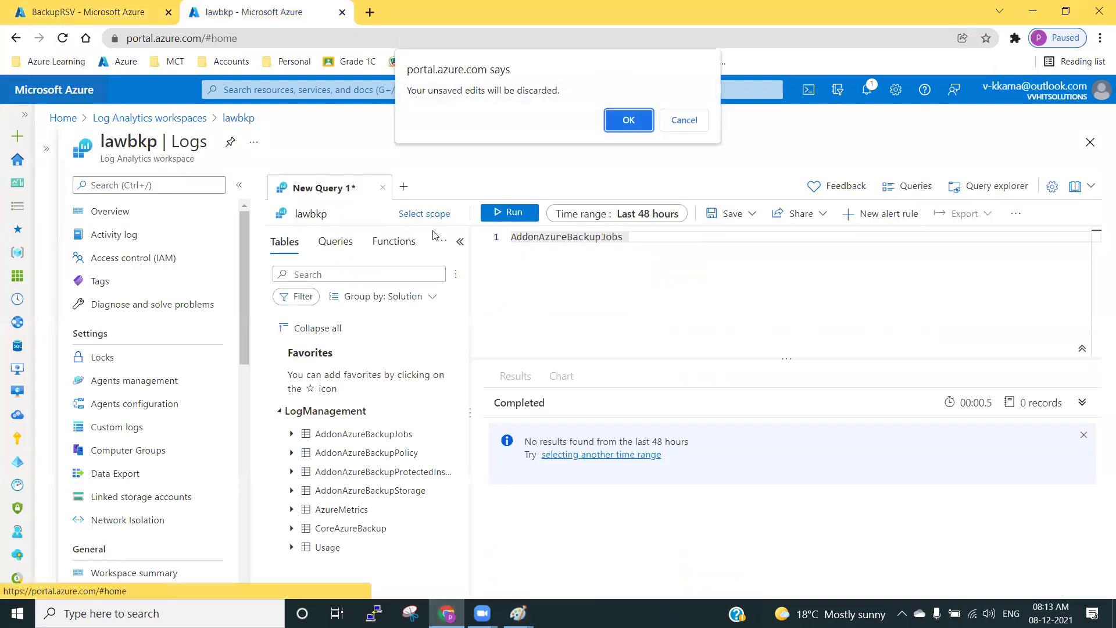
Discard the query edits, open the azureusqlvm virtual machine and copy its public IP.
{"action": "left_click", "coordinate": [627, 119]}
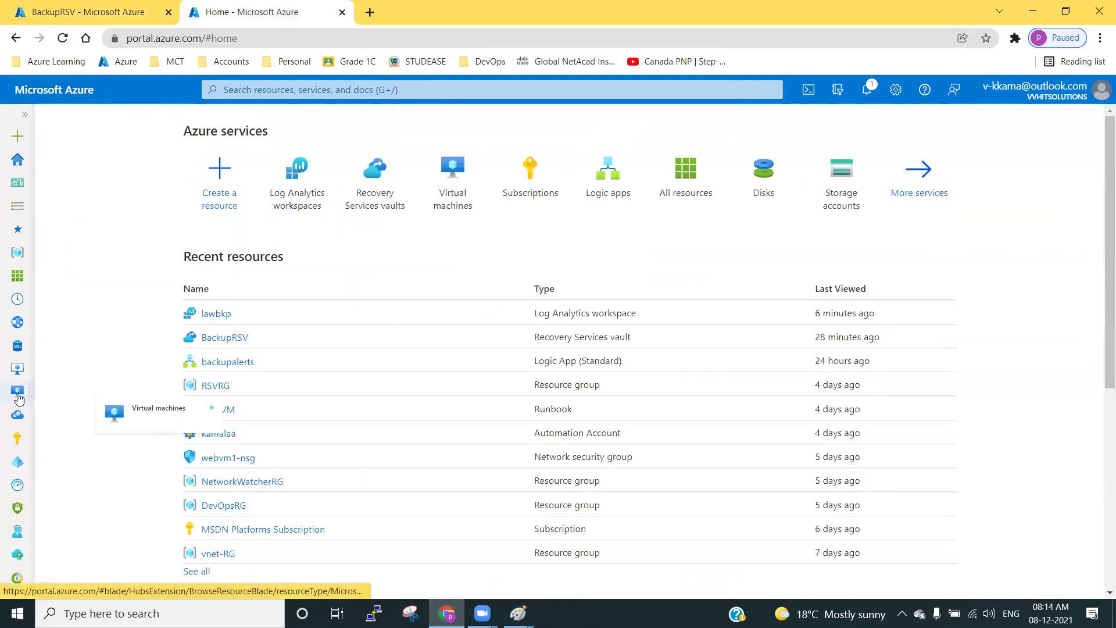
{"action": "left_click", "coordinate": [17, 390]}
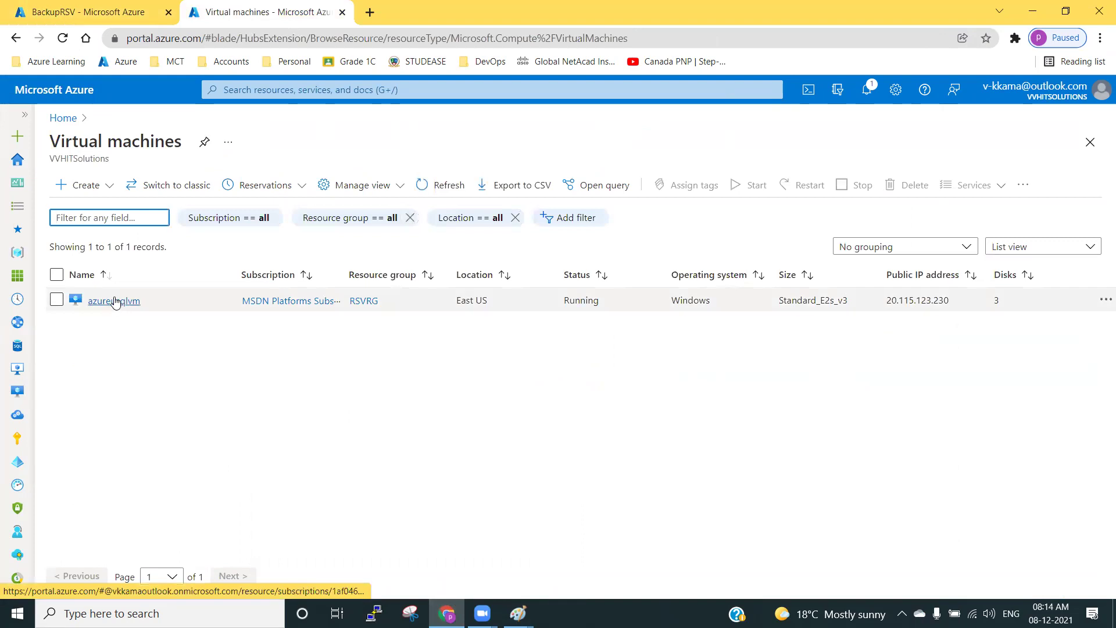
{"action": "left_click", "coordinate": [112, 300]}
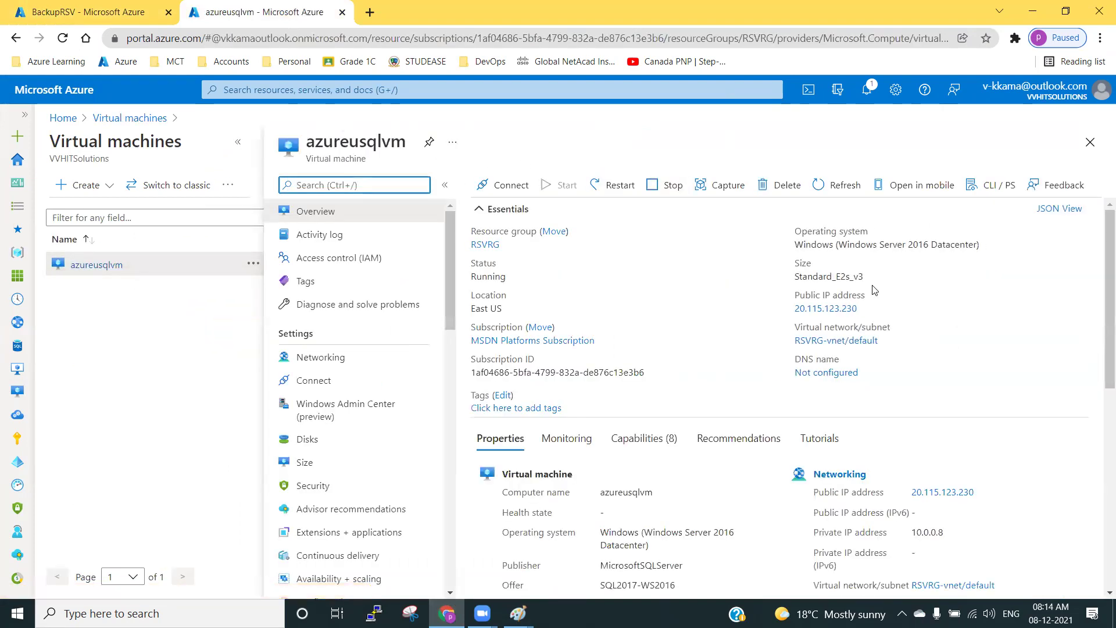
{"action": "left_click", "coordinate": [865, 308]}
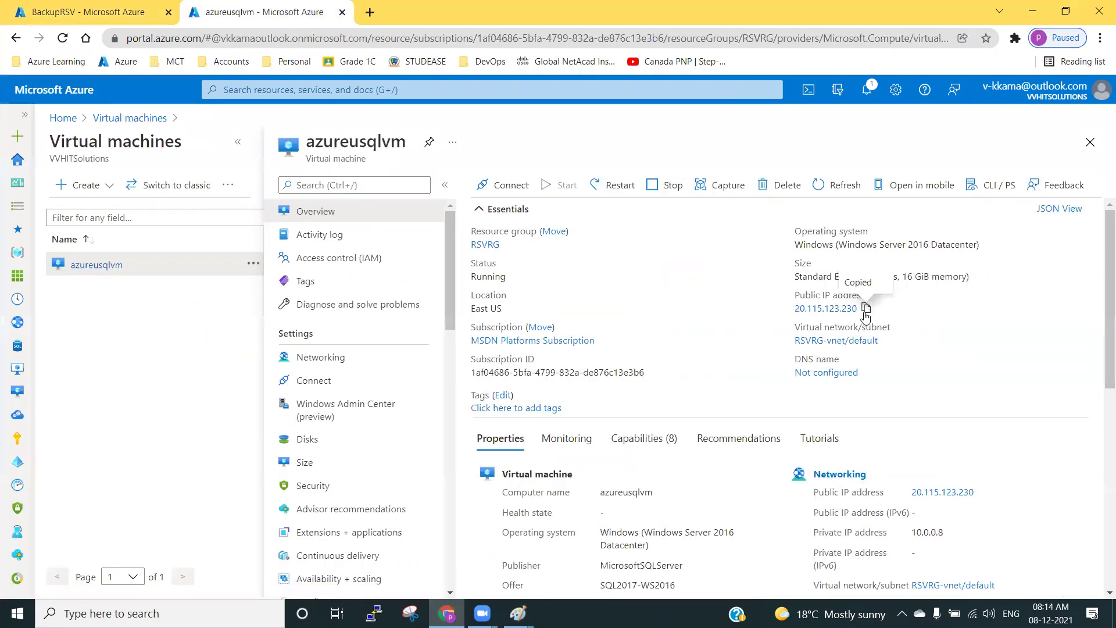
Remote Desktop to the copied IP via mstsc, signing in with the VM admin username and password.
{"action": "key", "text": "super+r"}
{"action": "key", "text": "Return"}
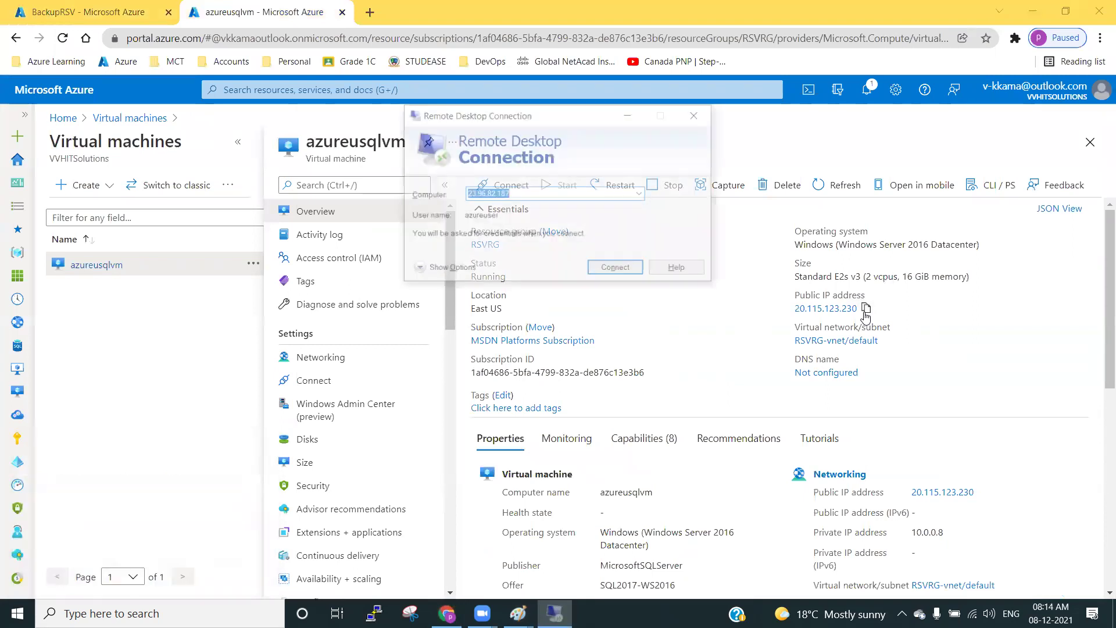
{"action": "key", "text": "ctrl+v"}
{"action": "key", "text": "Return"}
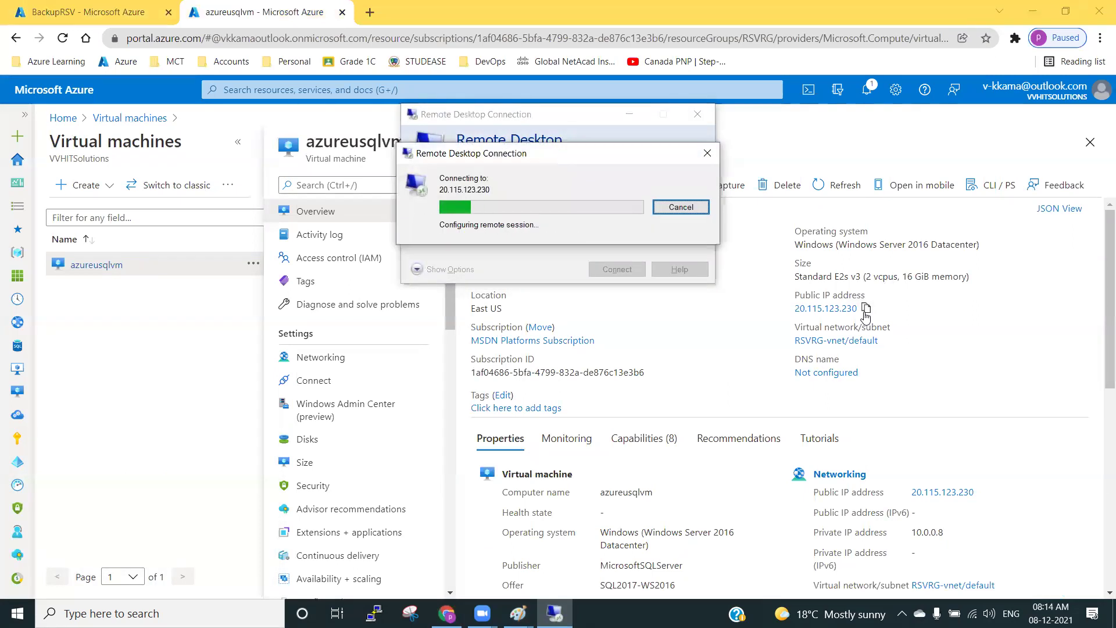
{"action": "type", "text": "azureuser"}
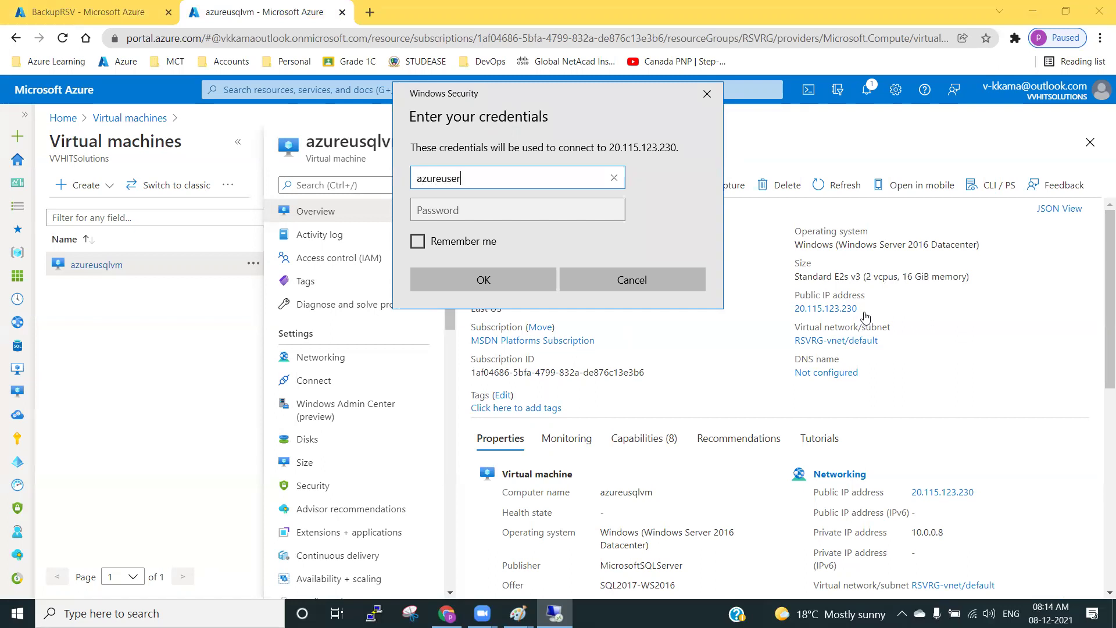
{"action": "key", "text": "Tab"}
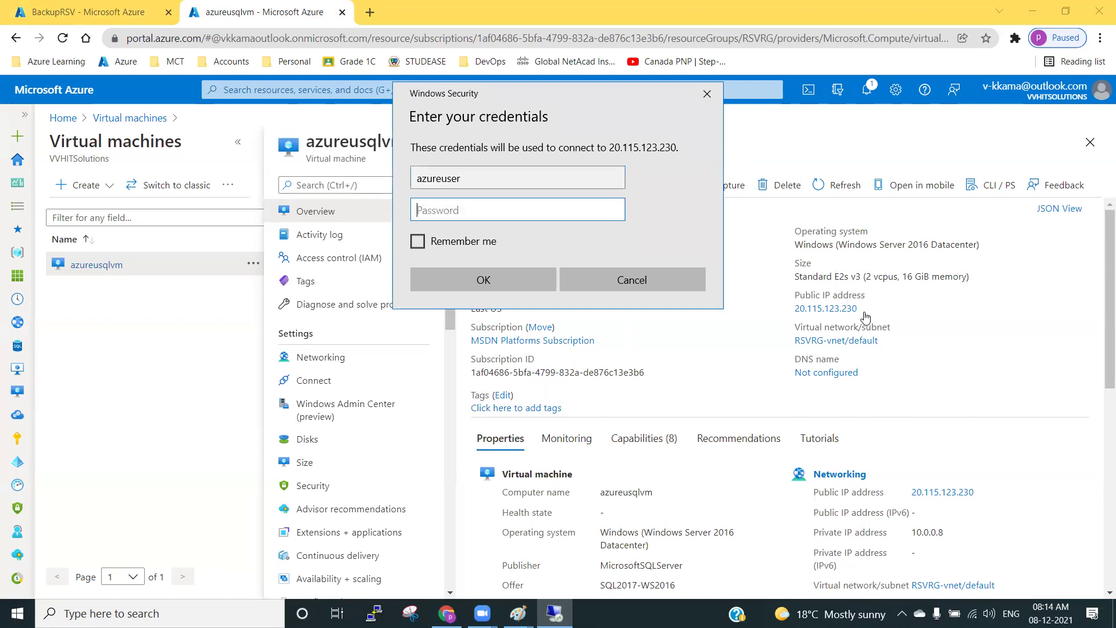
{"action": "type", "text": "*************"}
{"action": "key", "text": "Return"}
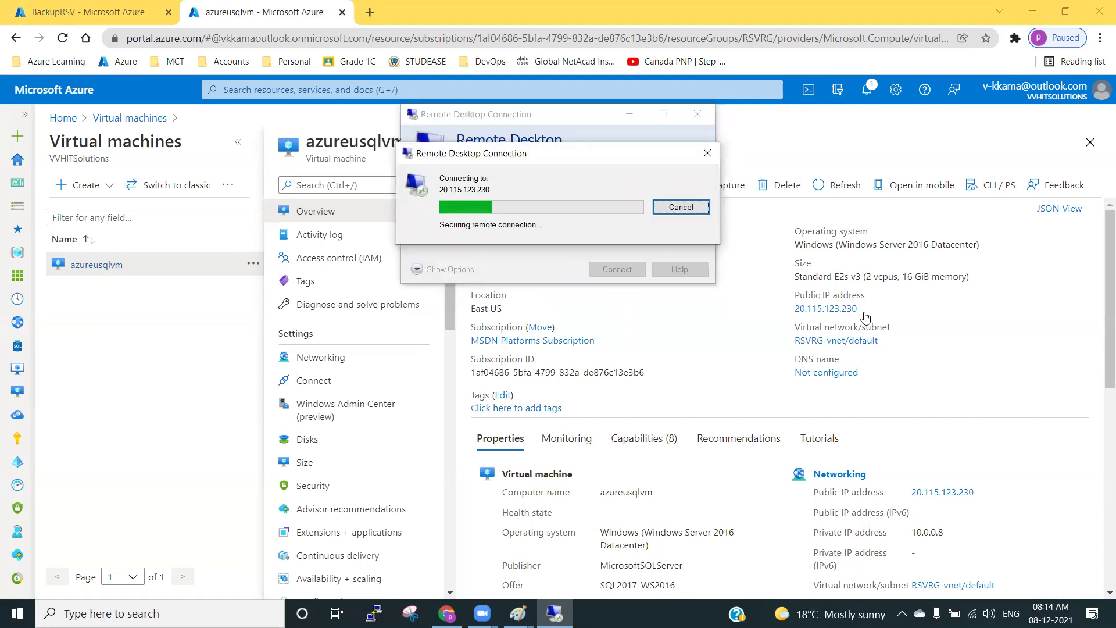
{"action": "key", "text": "y"}
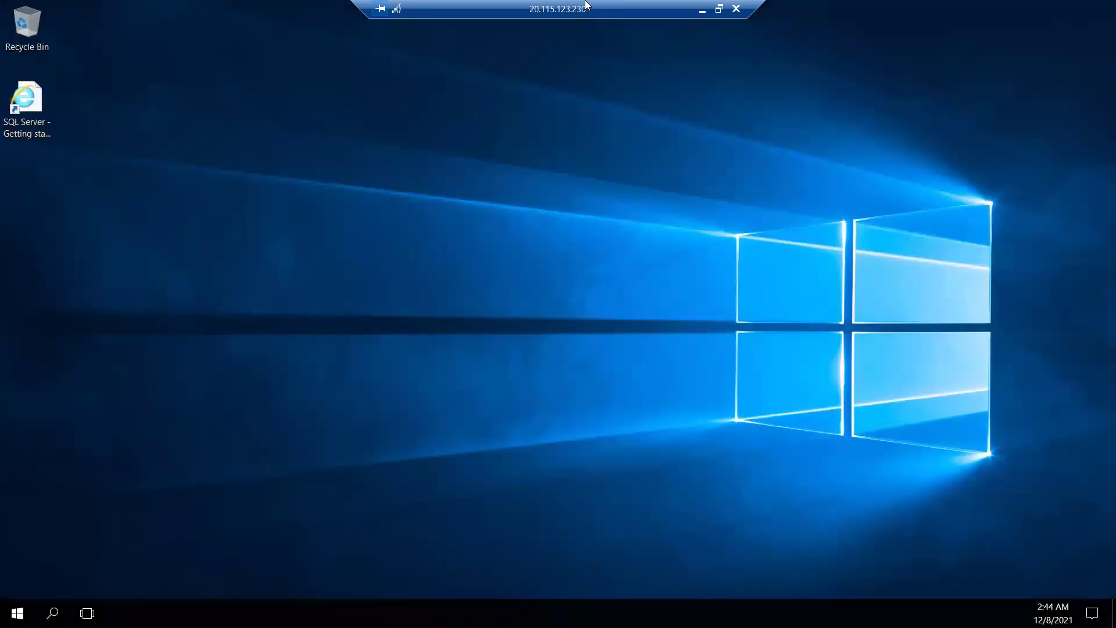
On the remote server, search Start for 'sql server mana' and launch SQL Server Management Studio 18.
{"action": "right_click", "coordinate": [280, 451]}
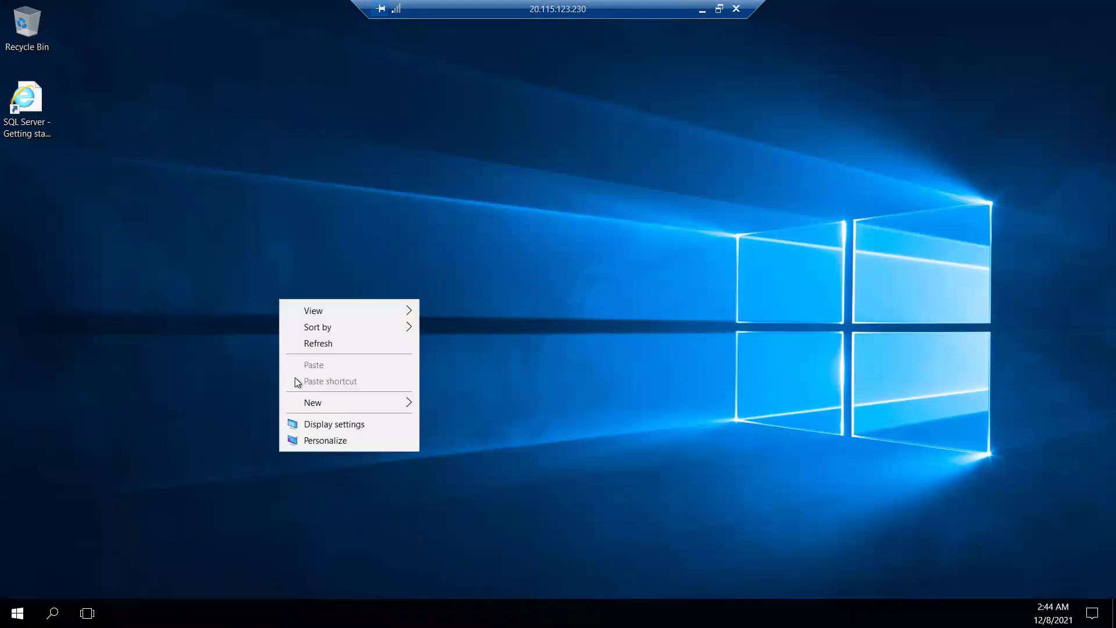
{"action": "left_click", "coordinate": [316, 344]}
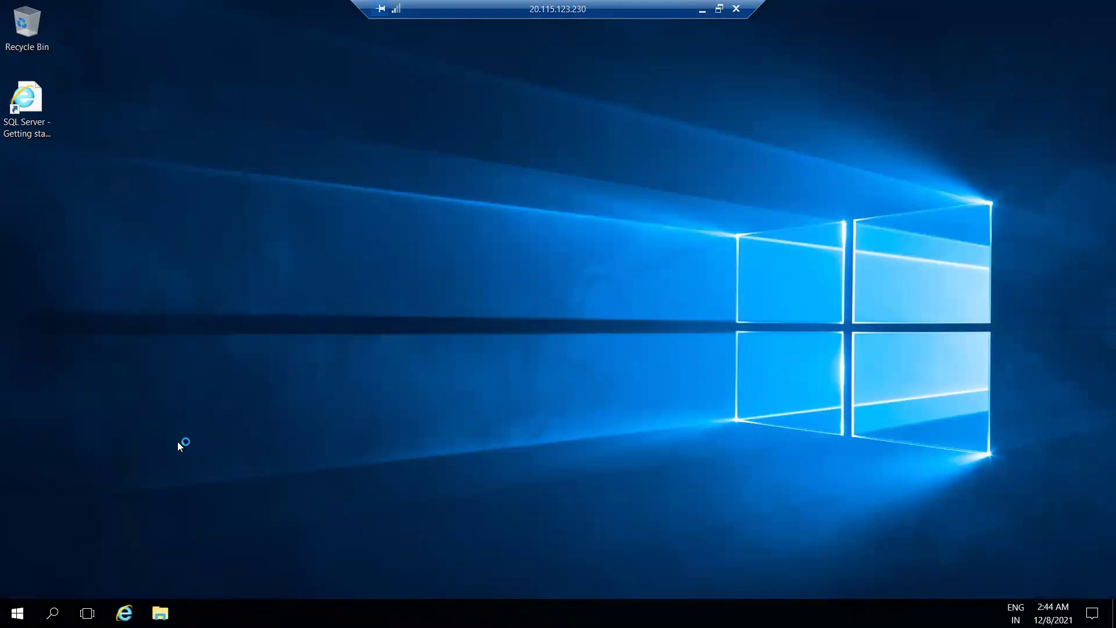
{"action": "left_click", "coordinate": [17, 613]}
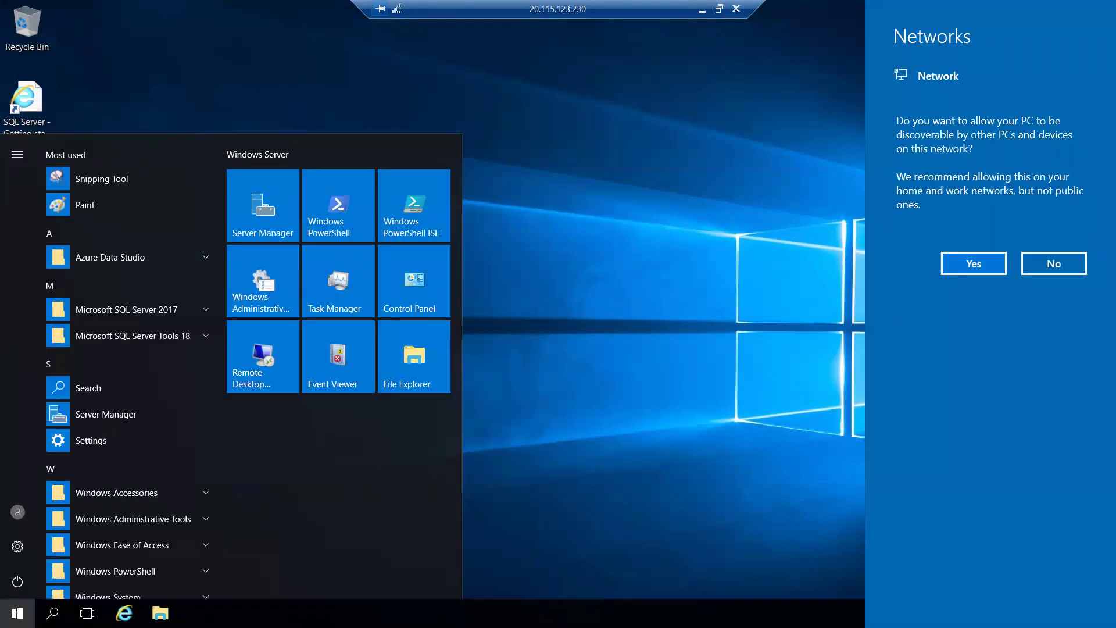
{"action": "left_click", "coordinate": [974, 263]}
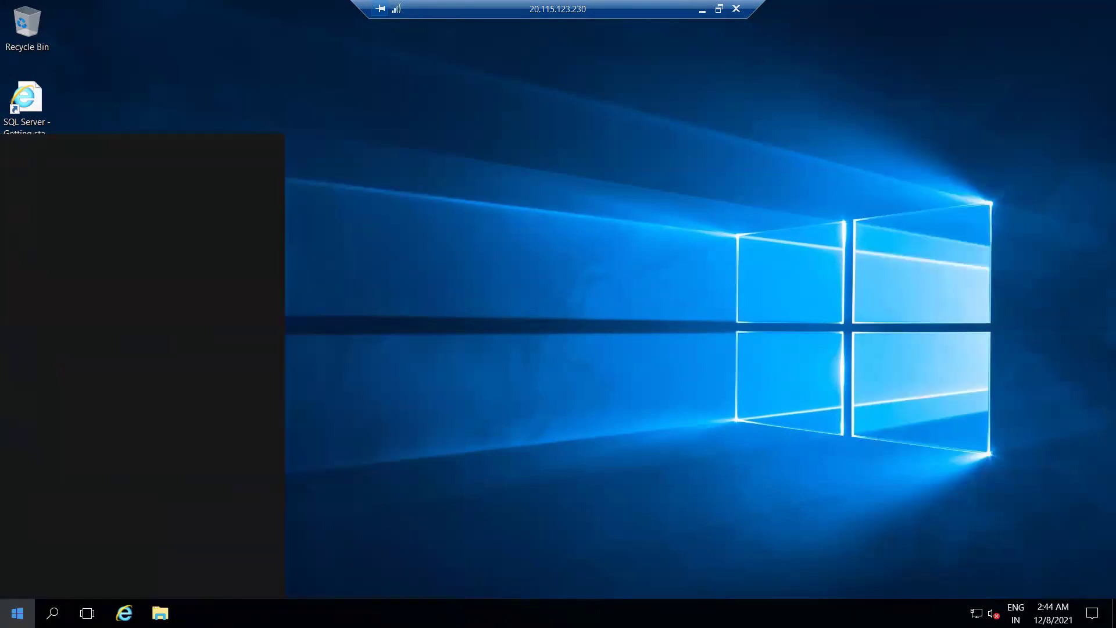
{"action": "type", "text": "r"}
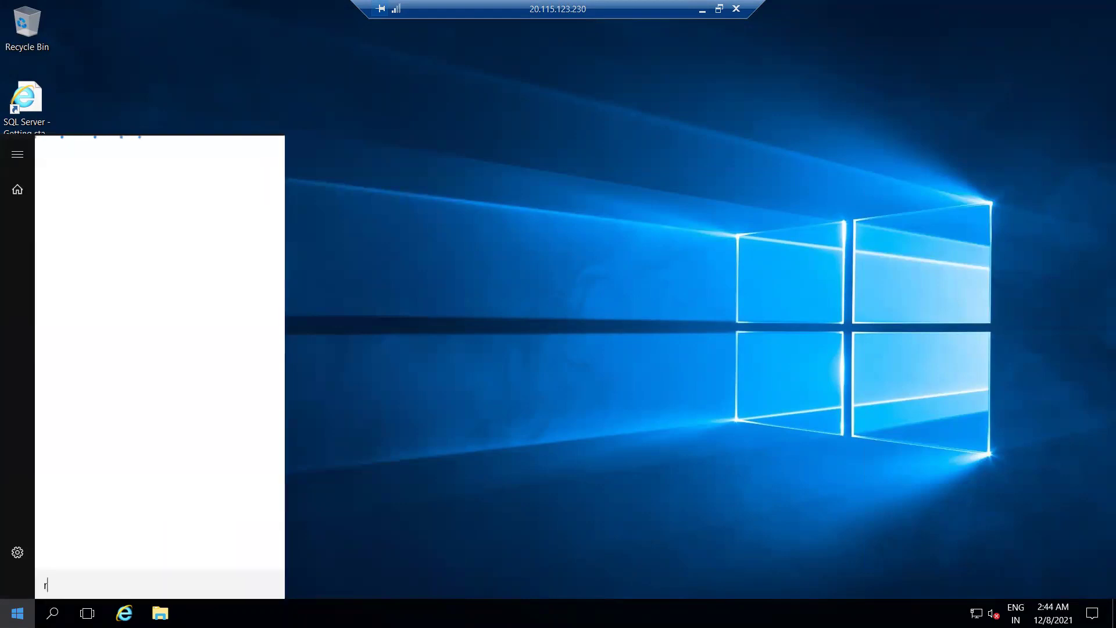
{"action": "type", "text": "ver"}
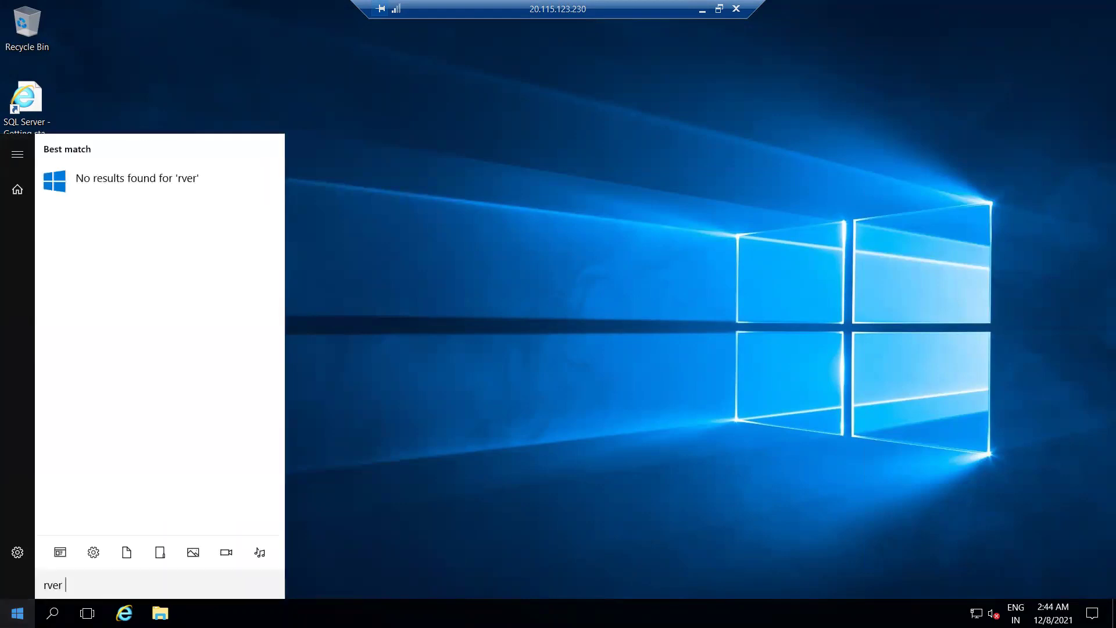
{"action": "key", "text": "ctrl+a"}
{"action": "type", "text": "sql serve"}
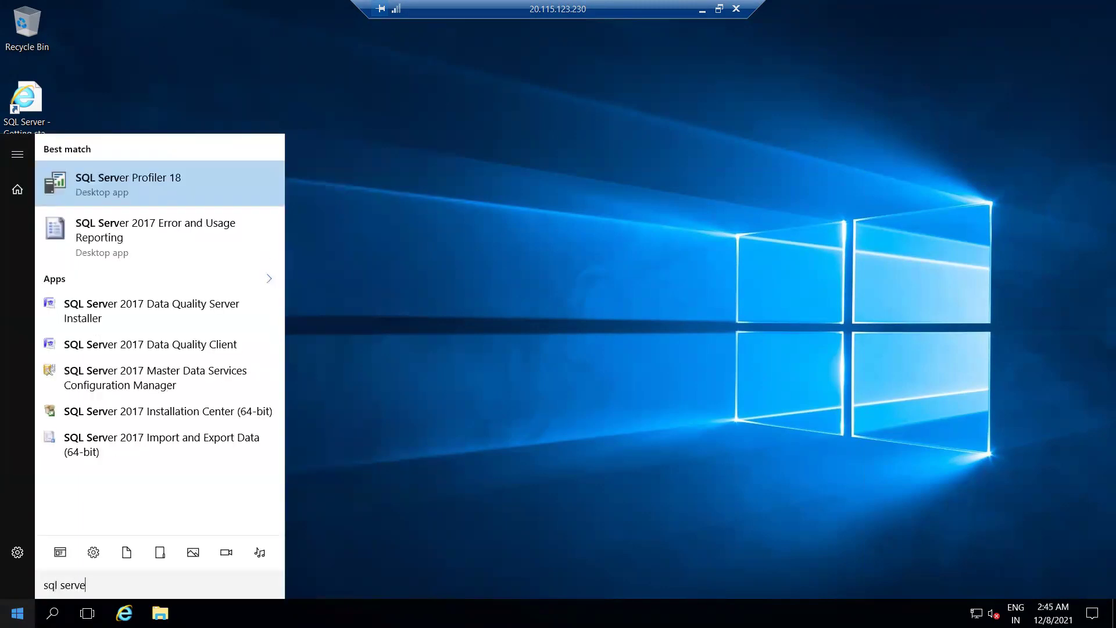
{"action": "type", "text": "r mana"}
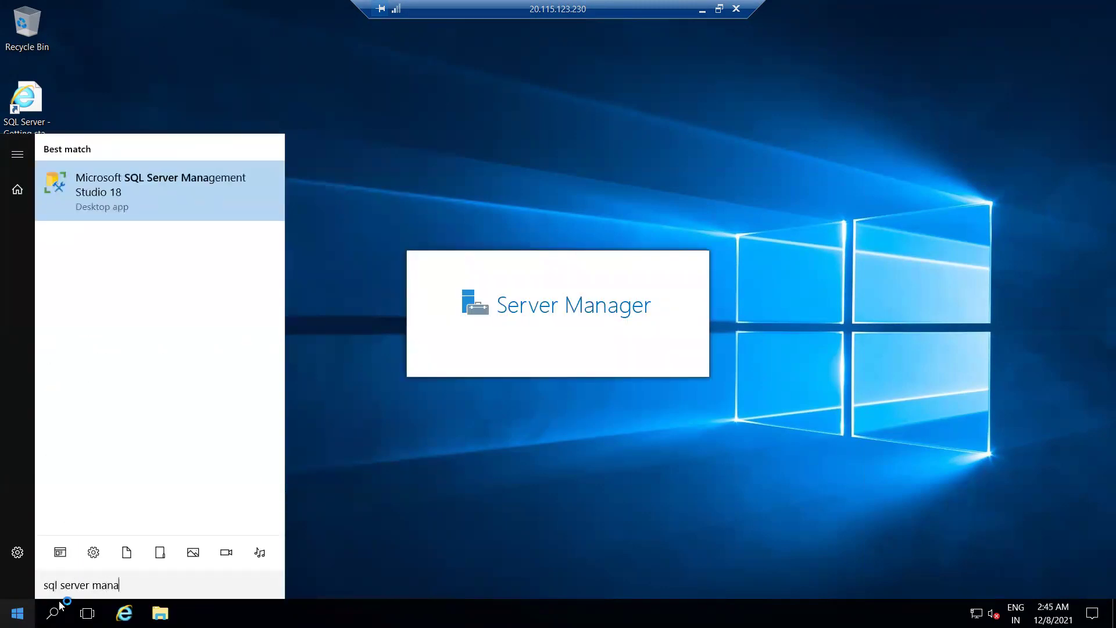
{"action": "left_click", "coordinate": [132, 201]}
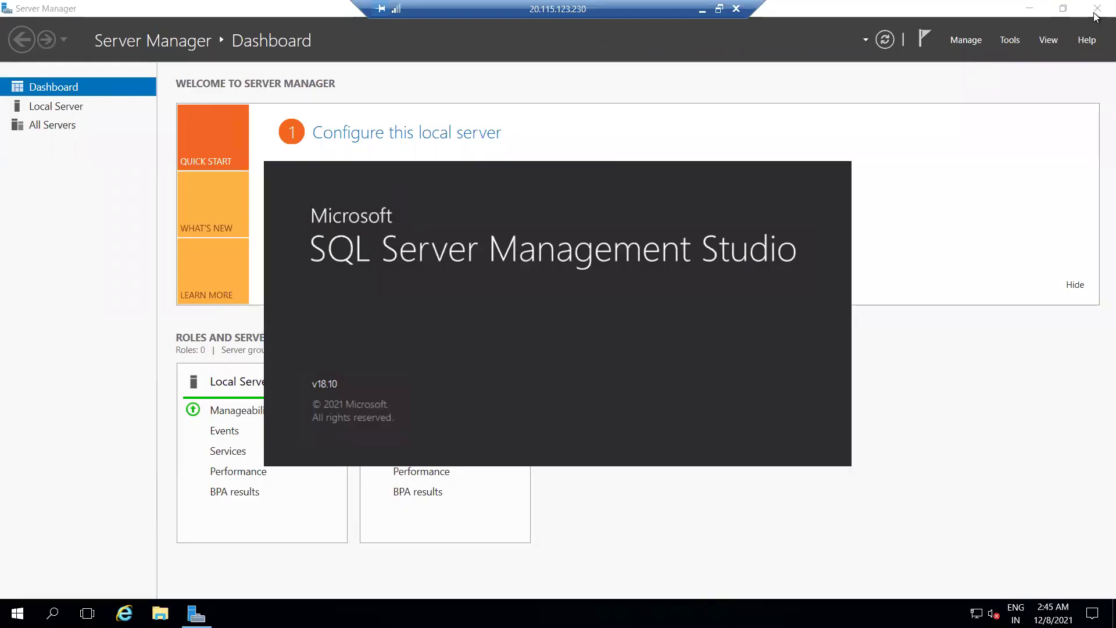
Close Server Manager and connect to azureusqlvm using Windows Authentication.
{"action": "left_click", "coordinate": [1096, 9]}
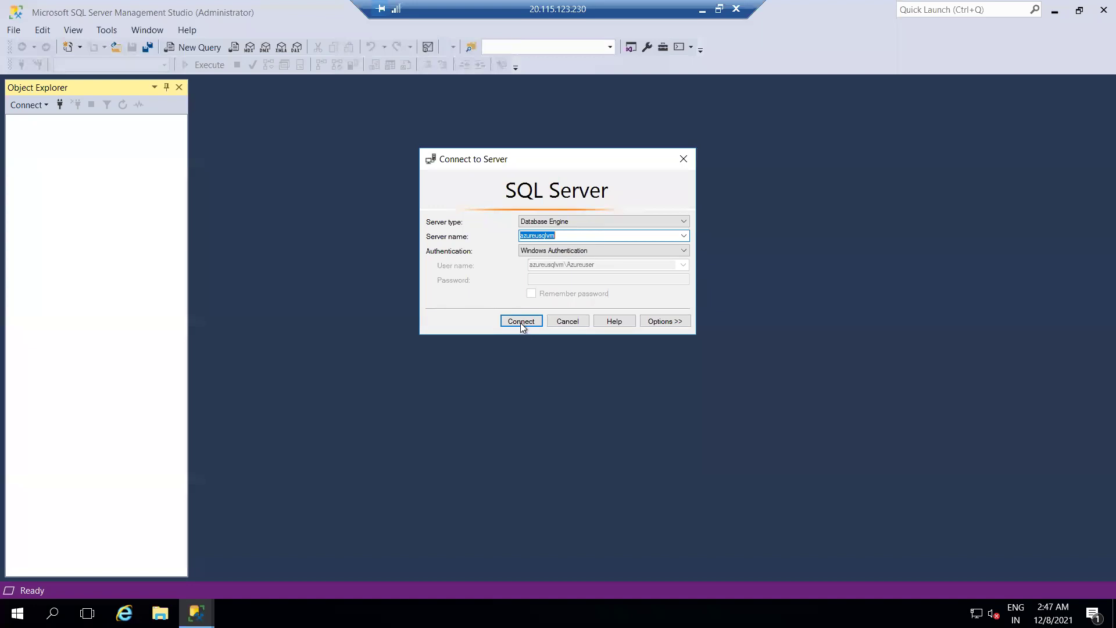
{"action": "left_click", "coordinate": [522, 319]}
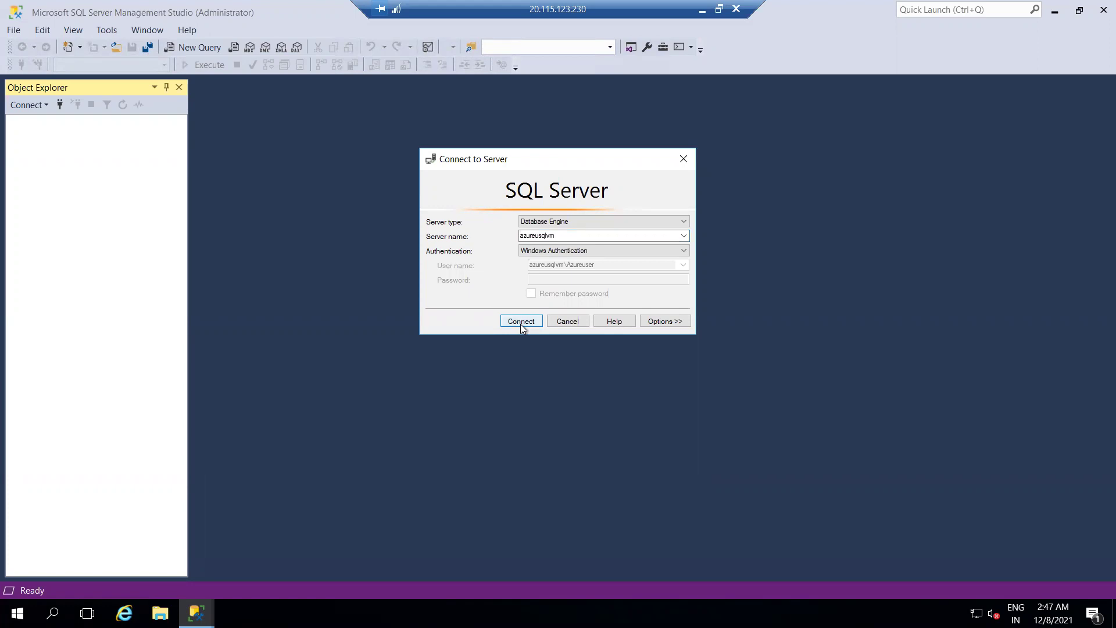
{"action": "left_click", "coordinate": [521, 324]}
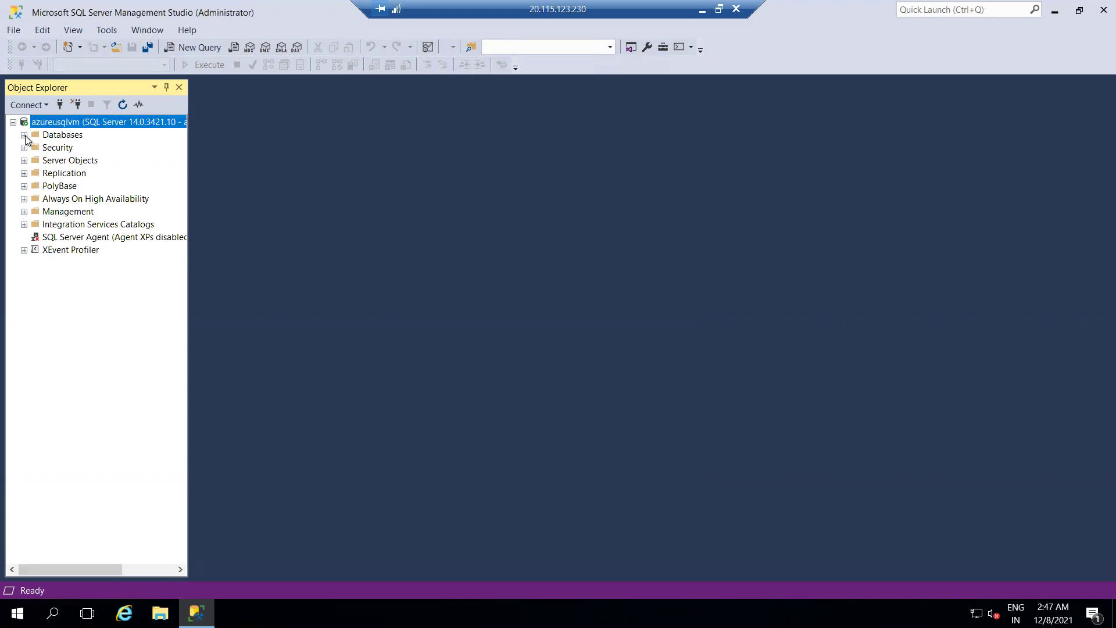
Expand System Databases and Security > Logins, widen Object Explorer, and switch to File Explorer.
{"action": "left_click", "coordinate": [24, 135]}
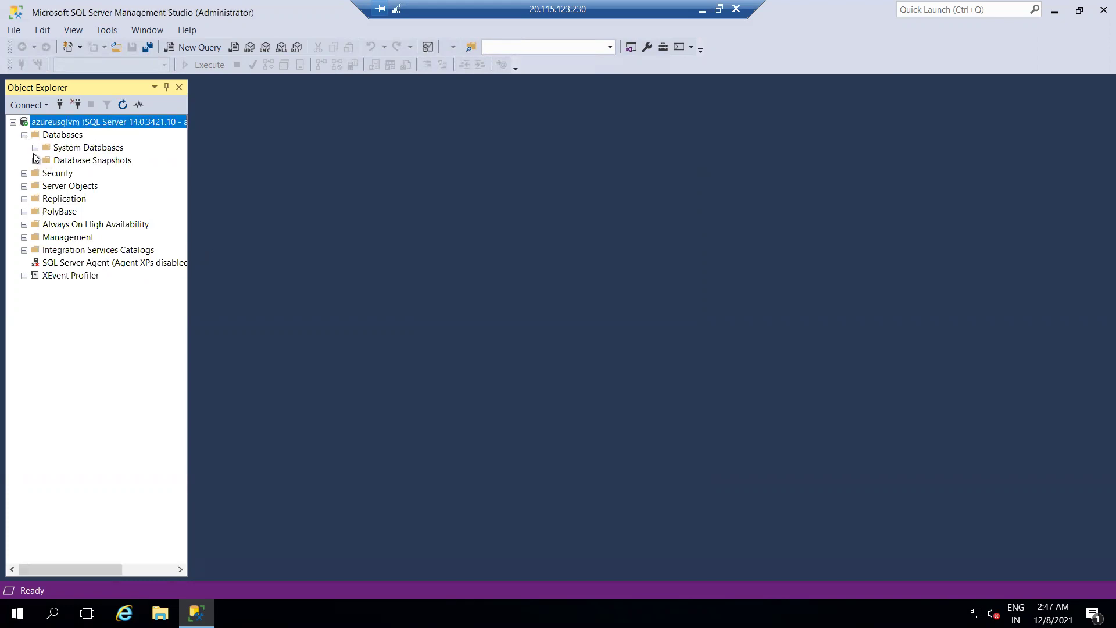
{"action": "left_click", "coordinate": [36, 148]}
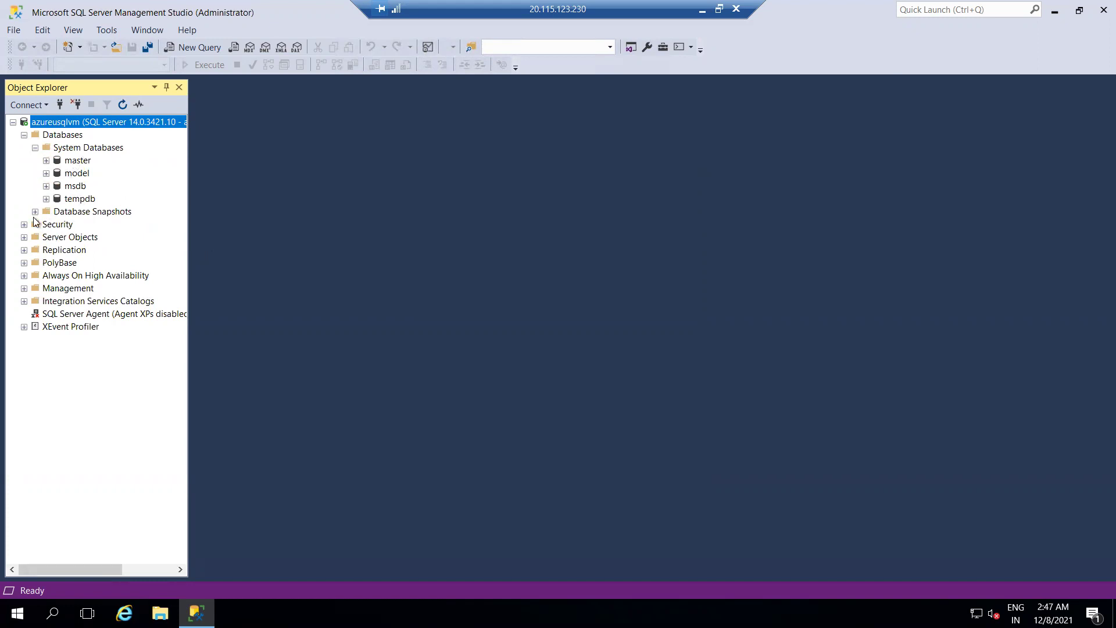
{"action": "left_click", "coordinate": [64, 134]}
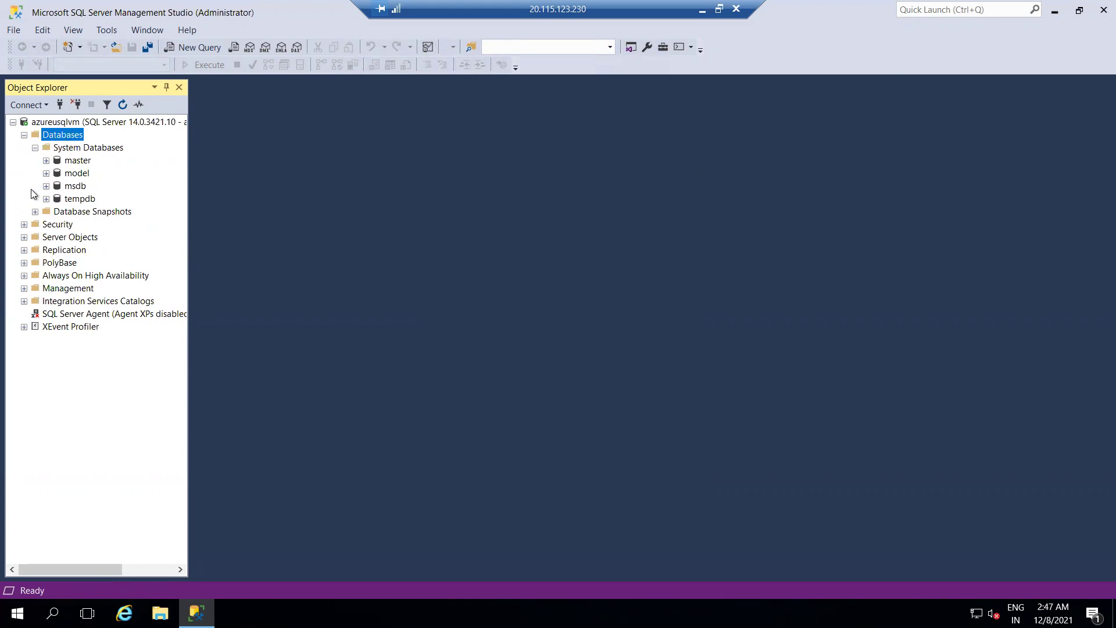
{"action": "left_click", "coordinate": [23, 225]}
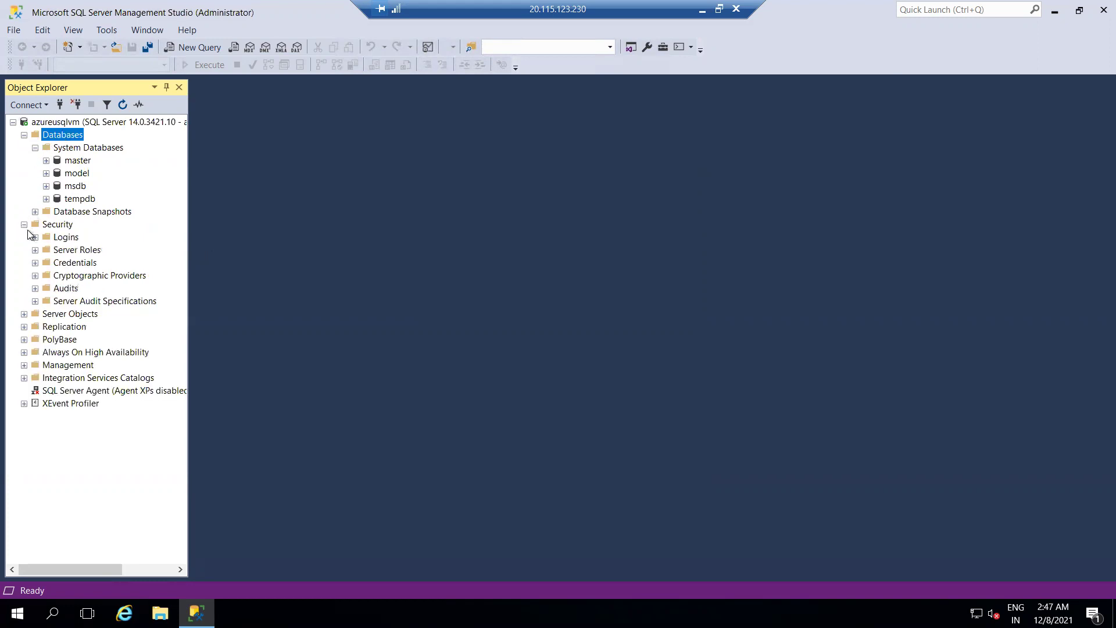
{"action": "left_click", "coordinate": [35, 237]}
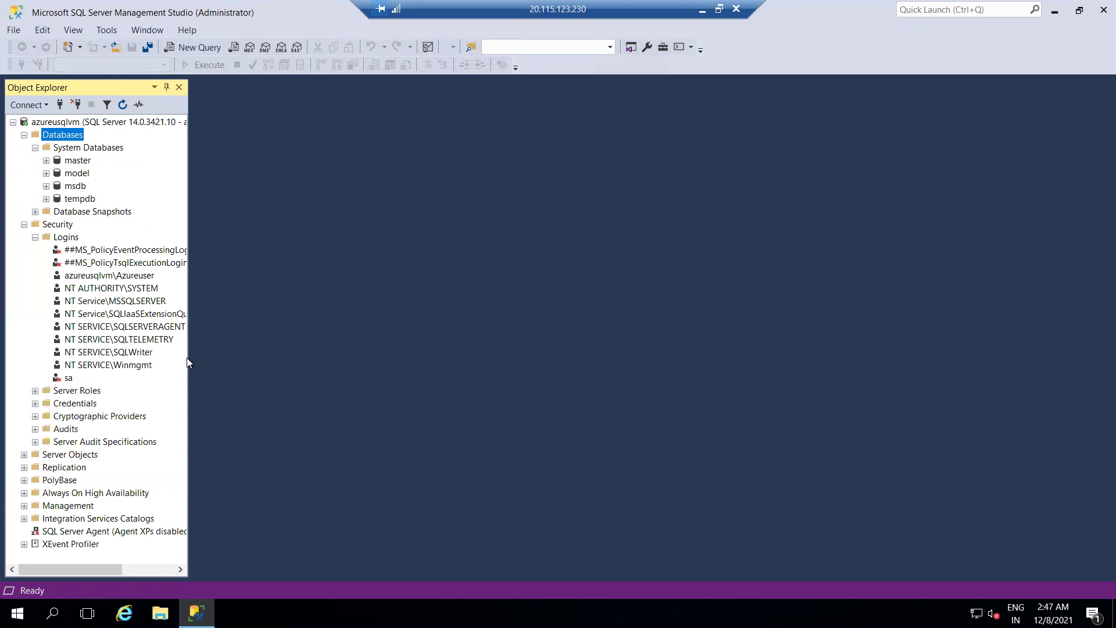
{"action": "left_click_drag", "start_coordinate": [188, 358], "coordinate": [254, 365]}
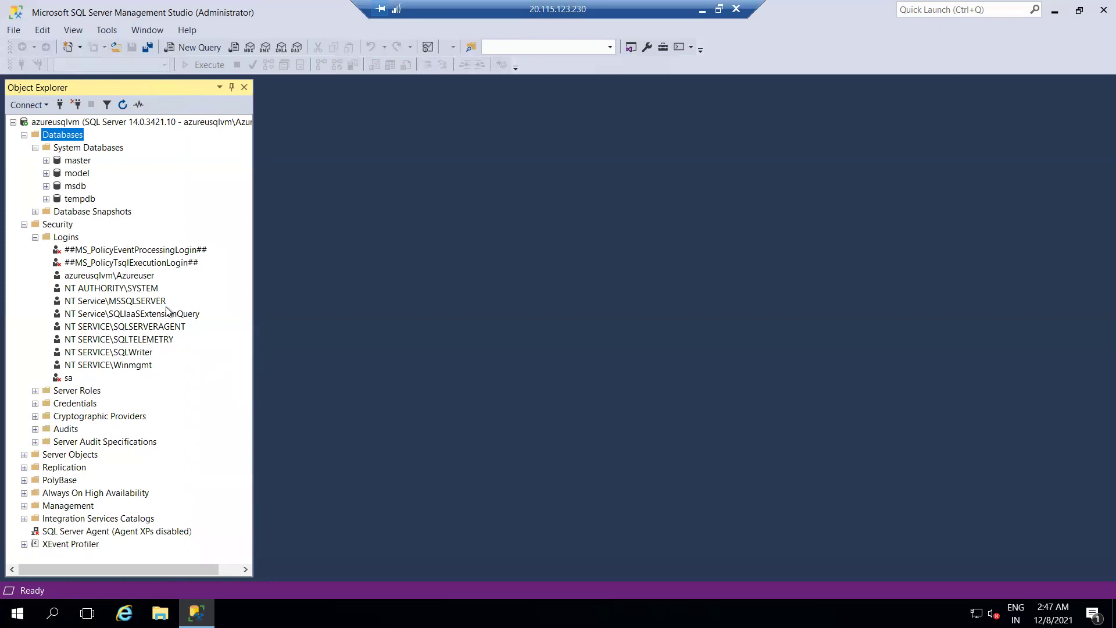
{"action": "left_click", "coordinate": [160, 613]}
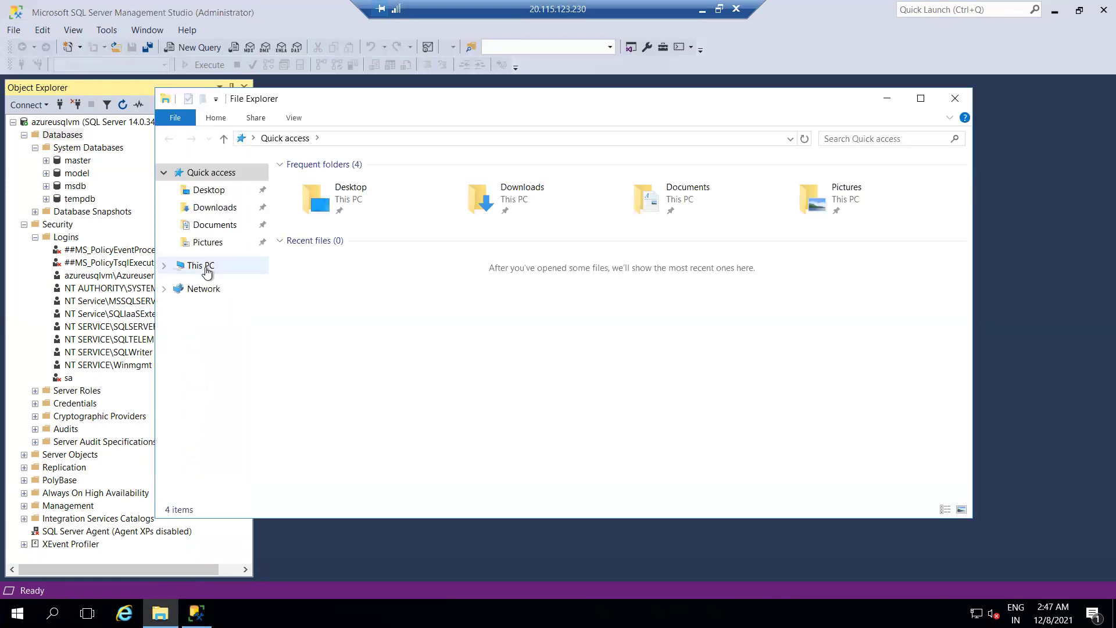
Browse via This PC to C:\Packages\Plugins and widen the Name column.
{"action": "left_click", "coordinate": [201, 265]}
{"action": "left_click", "coordinate": [540, 292]}
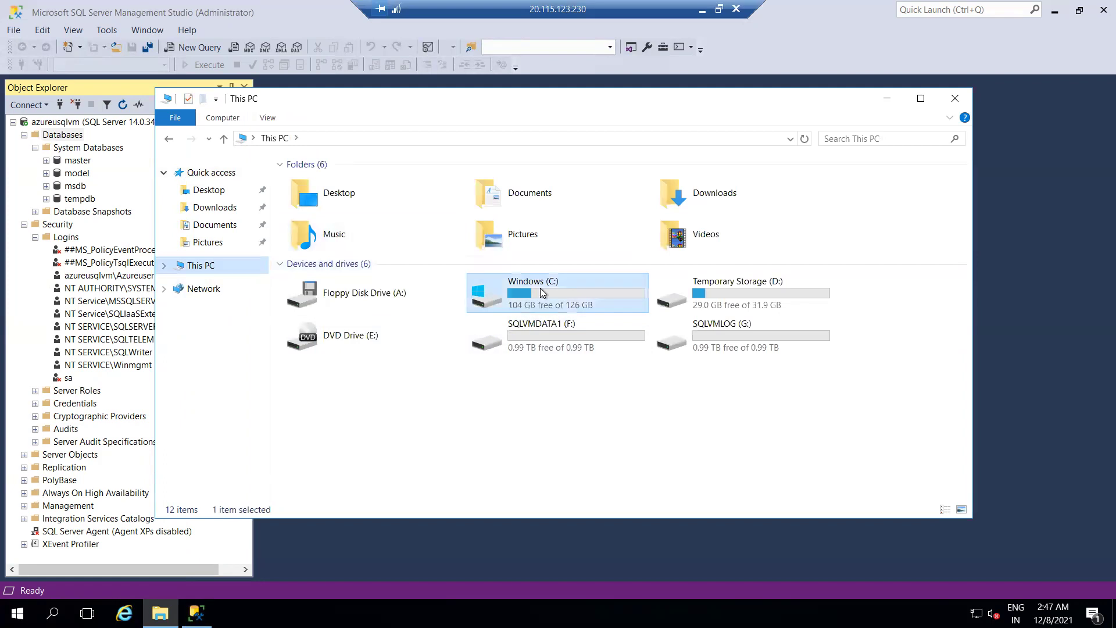
{"action": "double_click", "coordinate": [541, 292]}
{"action": "left_click", "coordinate": [328, 186]}
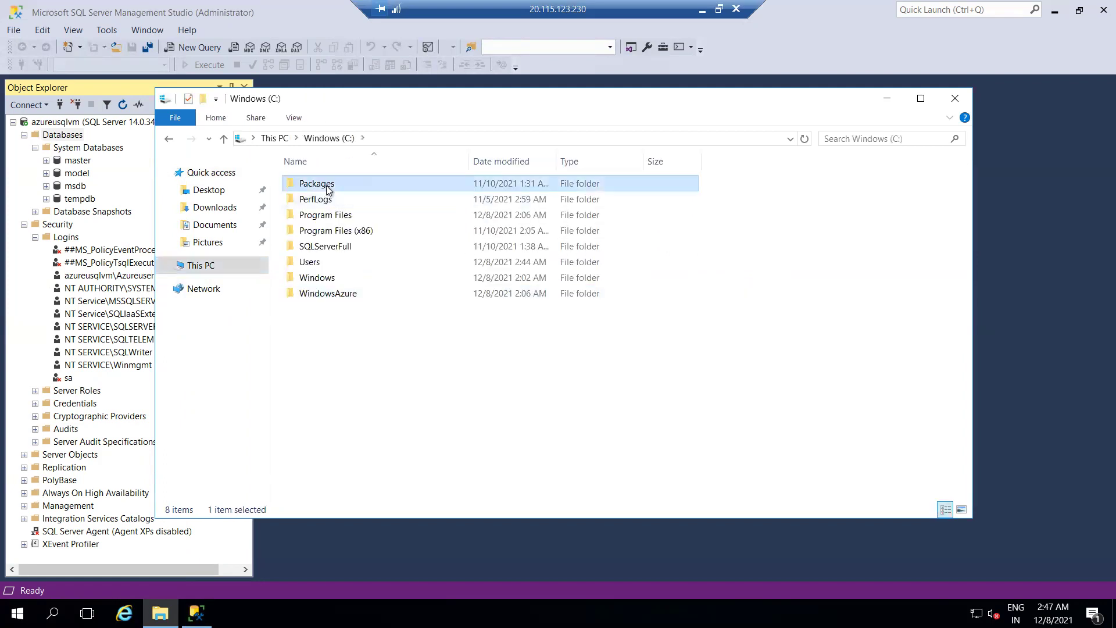
{"action": "double_click", "coordinate": [328, 186]}
{"action": "double_click", "coordinate": [326, 186]}
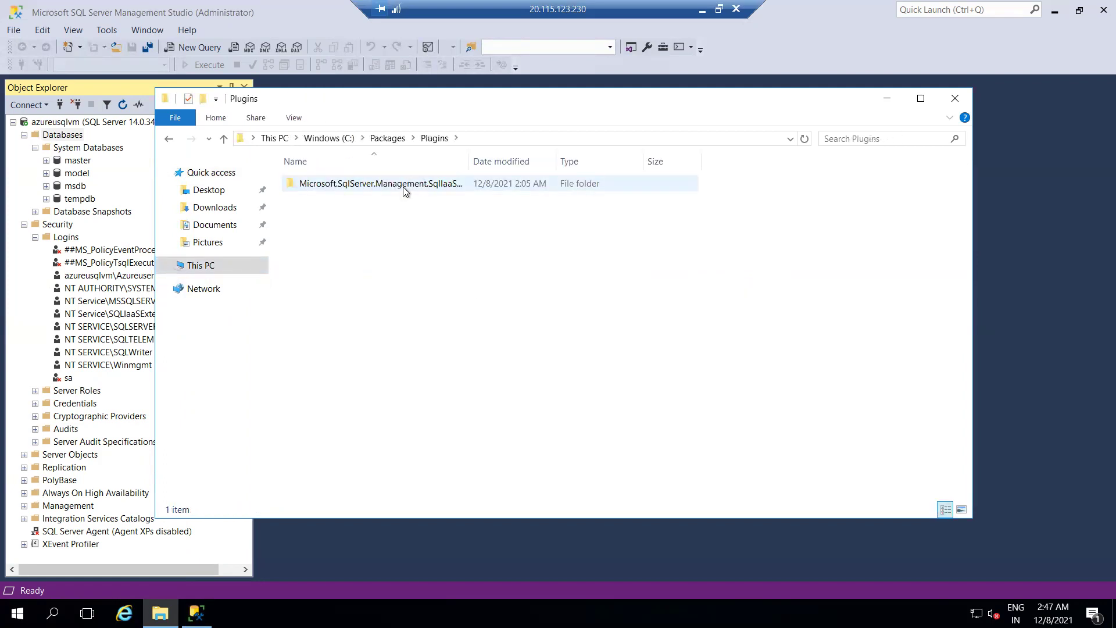
{"action": "left_click_drag", "start_coordinate": [472, 159], "coordinate": [570, 159]}
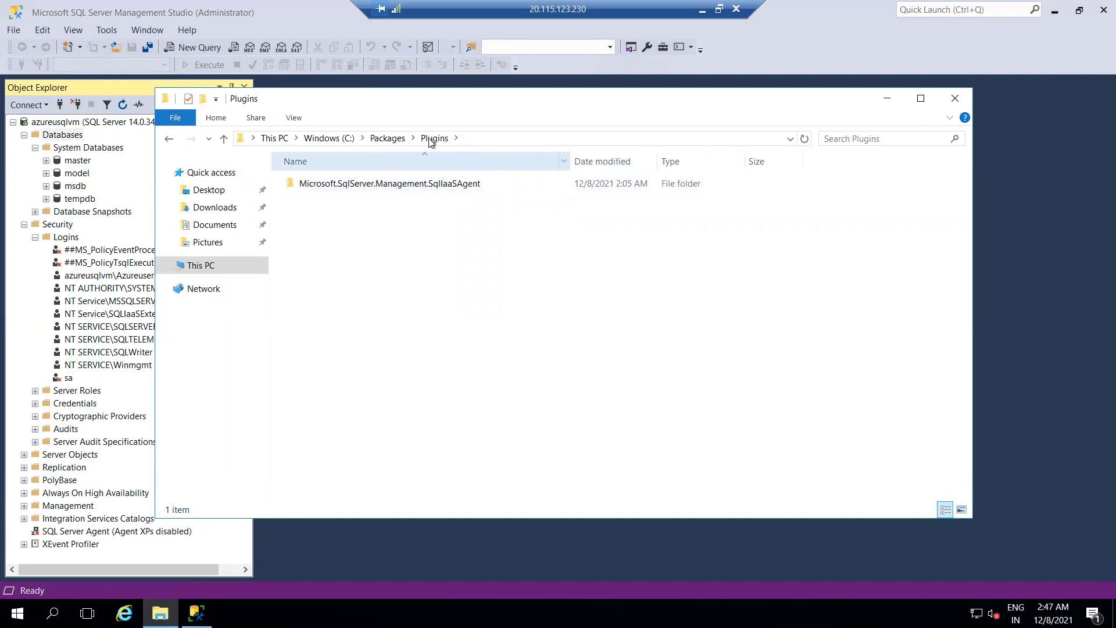
Go to C:\WindowsAzure\Logs\Plugins and widen Name to read CustomScriptExtension and SqlIaaSAgent.
{"action": "left_click", "coordinate": [329, 139]}
{"action": "double_click", "coordinate": [336, 292]}
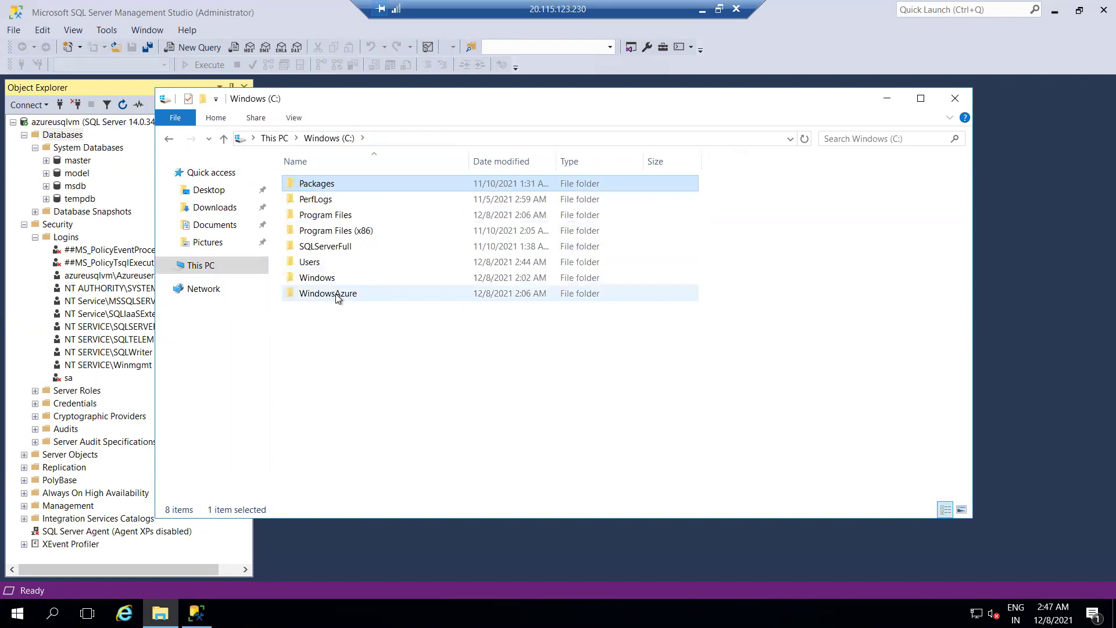
{"action": "double_click", "coordinate": [327, 218]}
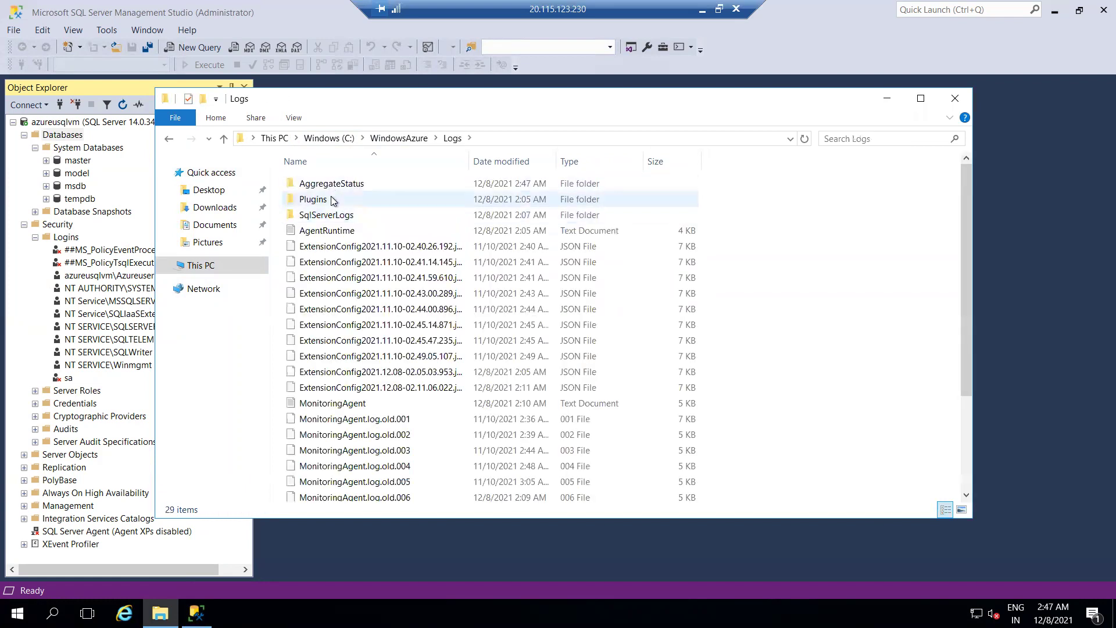
{"action": "double_click", "coordinate": [333, 200]}
{"action": "left_click_drag", "start_coordinate": [469, 164], "coordinate": [575, 164]}
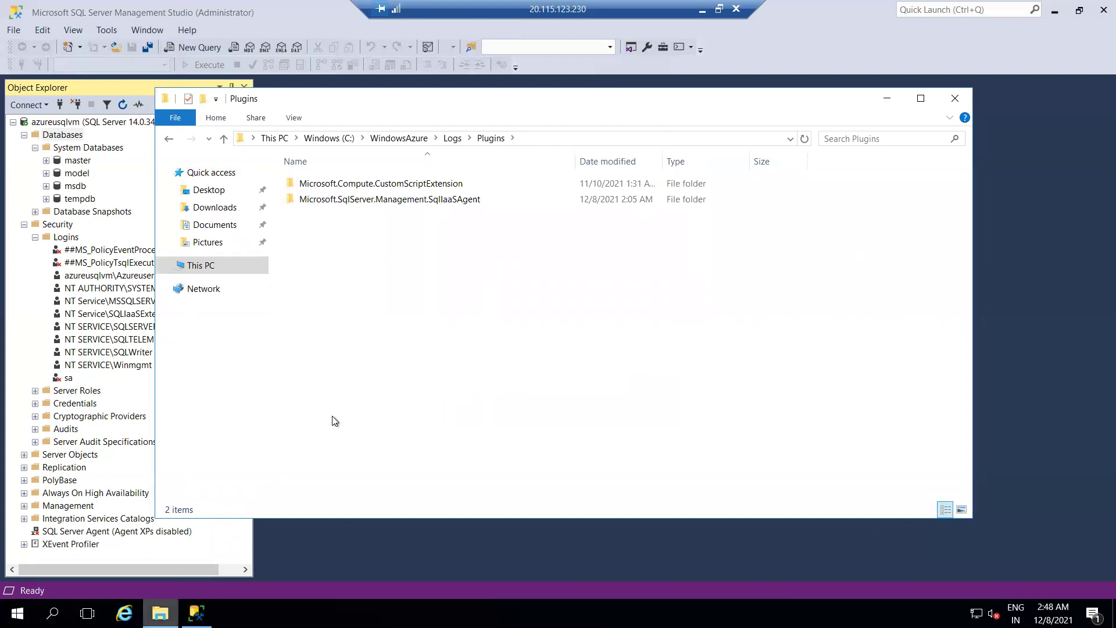
{"action": "left_click_drag", "start_coordinate": [589, 16], "coordinate": [344, 18]}
From BackupRSV's Backup page, choose SQL Server in Azure VM and run Start Discovery.
{"action": "left_click", "coordinate": [457, 10]}
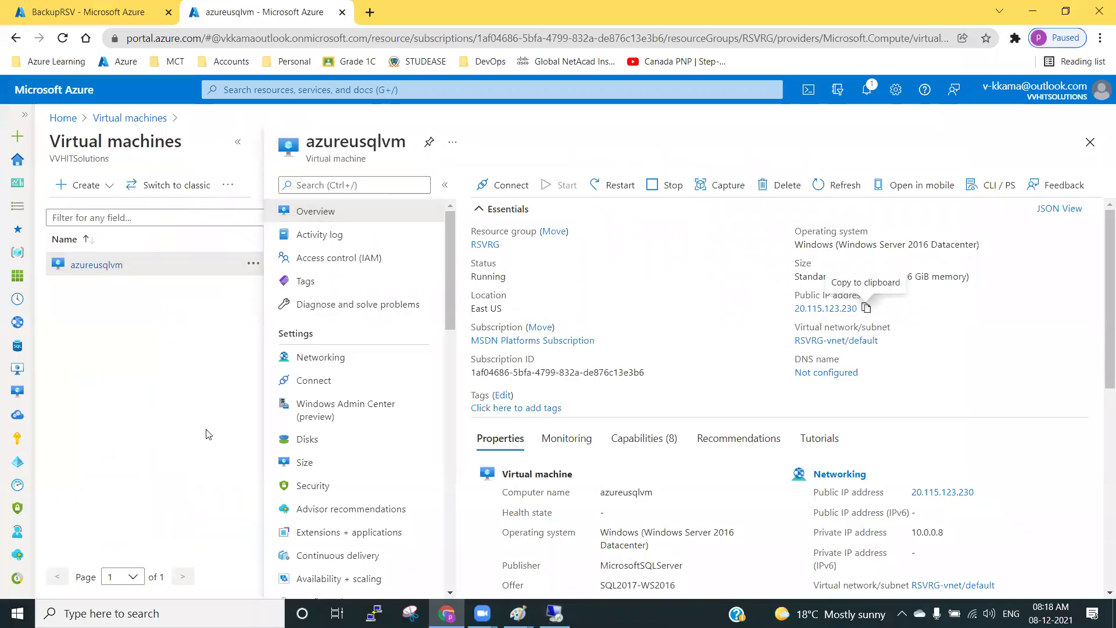
{"action": "left_click", "coordinate": [73, 4]}
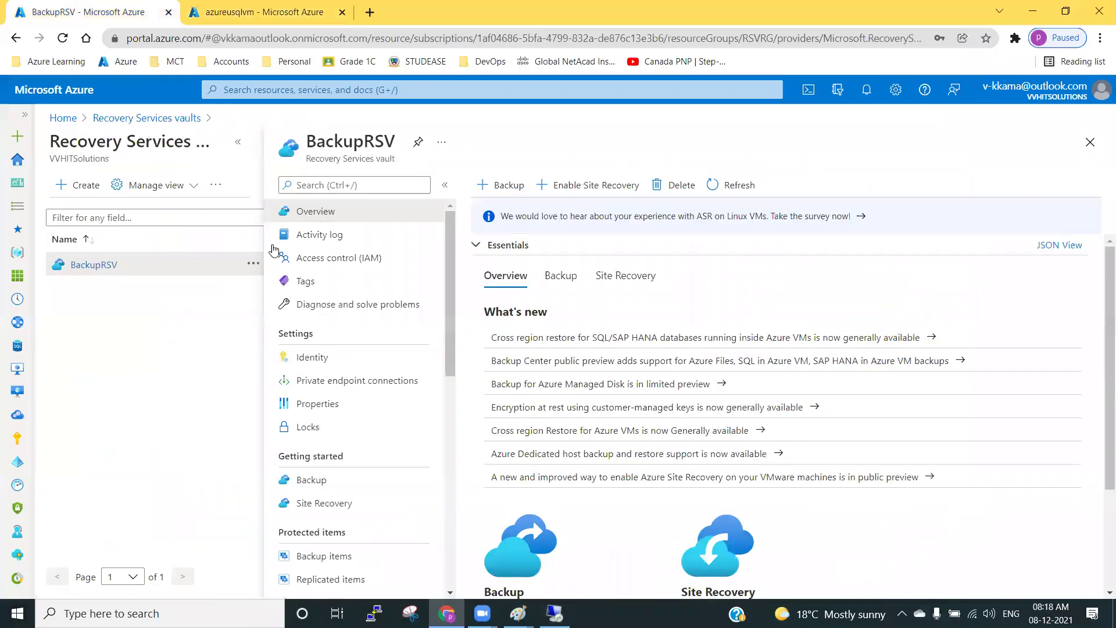
{"action": "left_click", "coordinate": [342, 485]}
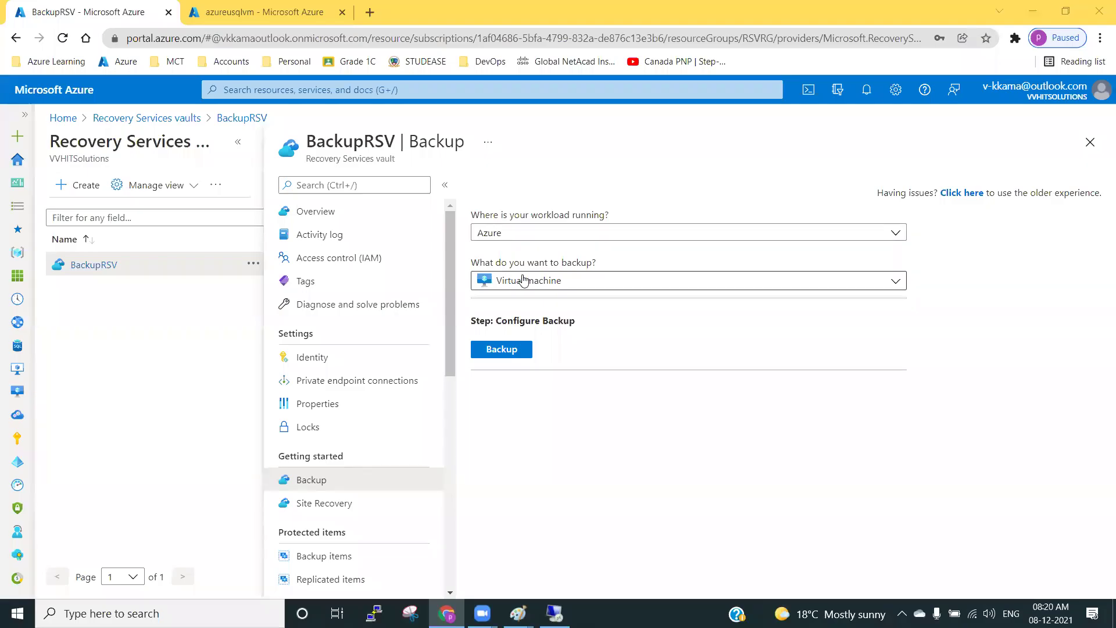
{"action": "left_click", "coordinate": [525, 281]}
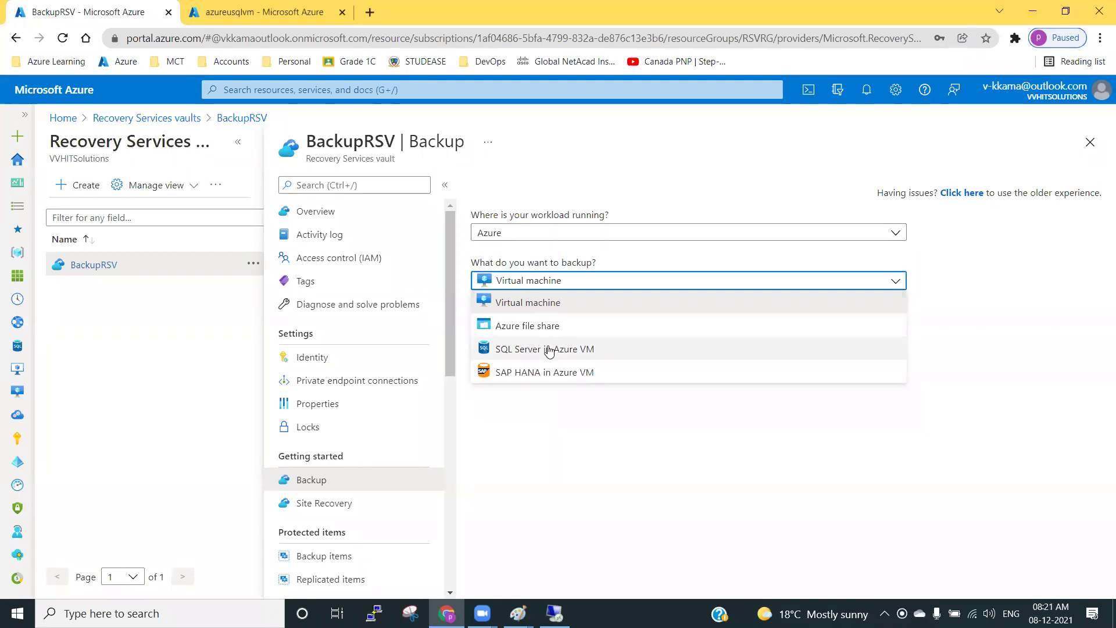
{"action": "left_click", "coordinate": [531, 349]}
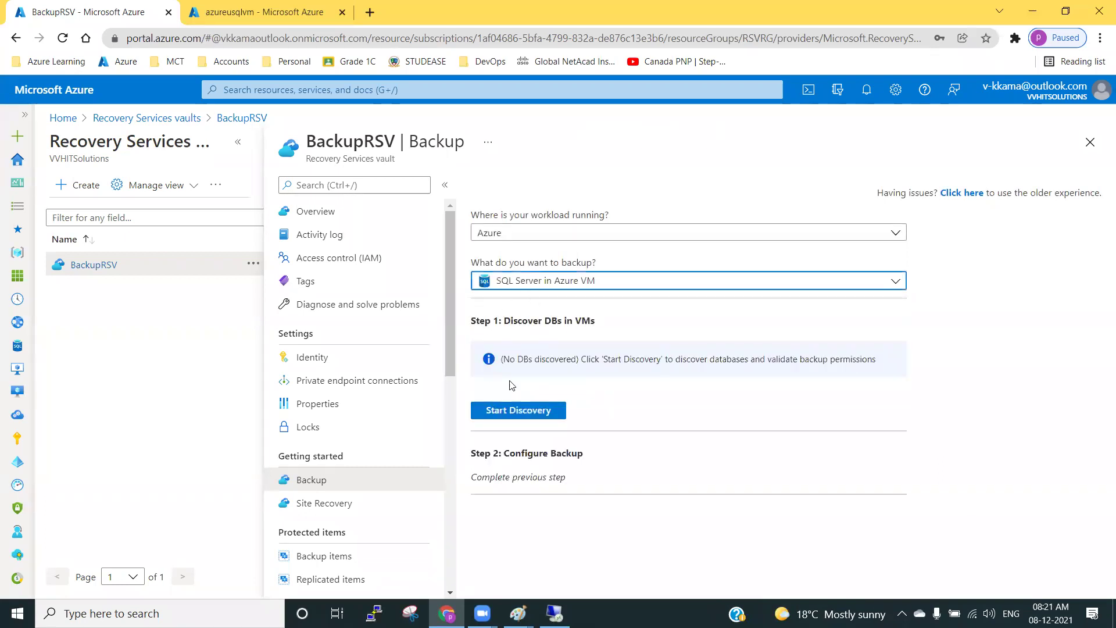
{"action": "left_click", "coordinate": [522, 412]}
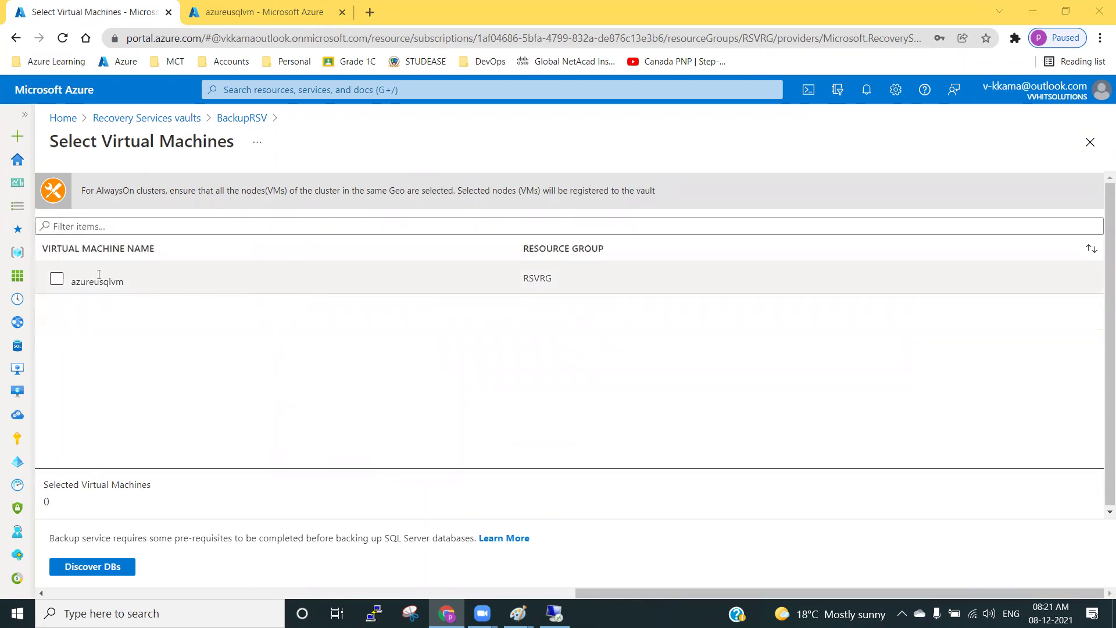
Select azureusqlvm and run Discover DBs to start its Register job.
{"action": "left_click", "coordinate": [56, 279]}
{"action": "left_click", "coordinate": [495, 87]}
{"action": "left_click", "coordinate": [105, 573]}
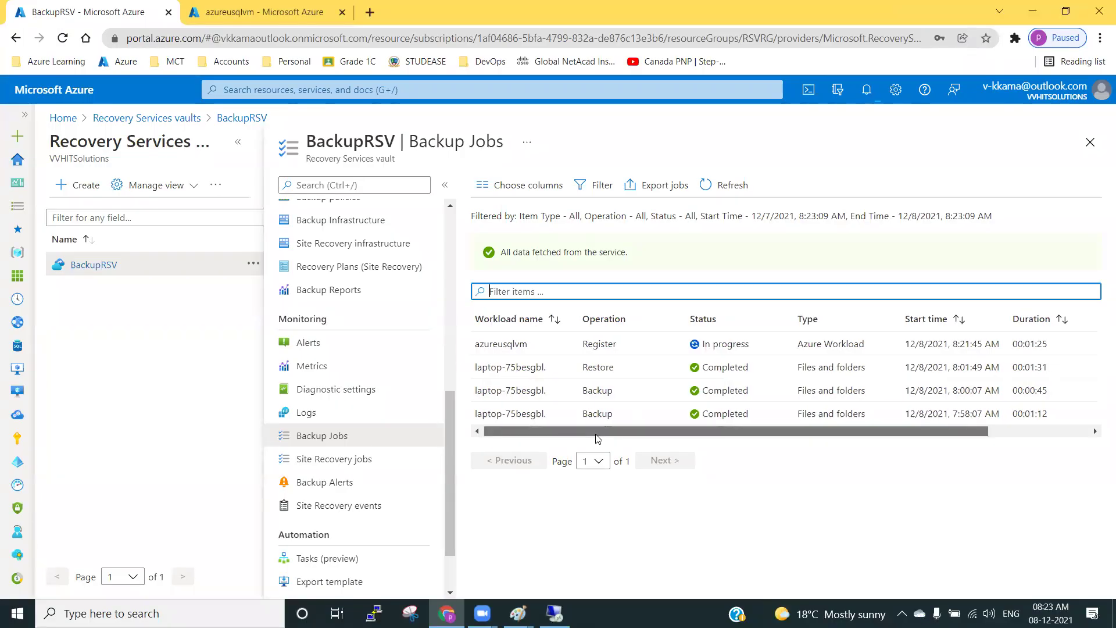
{"action": "scroll", "coordinate": [640, 384], "scroll_direction": "right", "scroll_amount": 5}
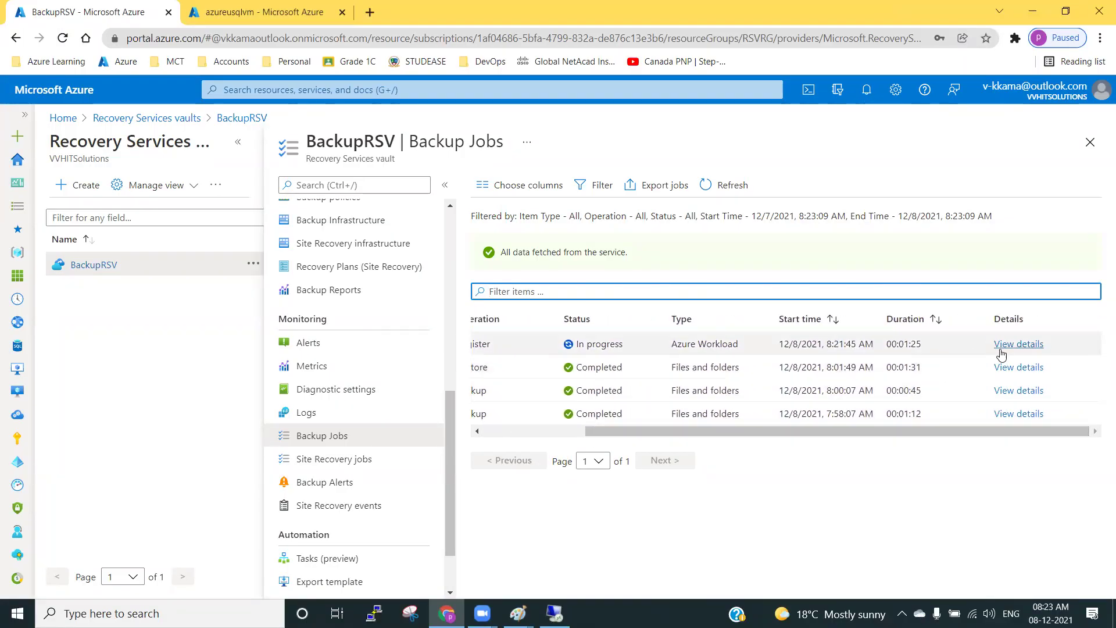
{"action": "left_click_drag", "start_coordinate": [827, 344], "coordinate": [877, 346]}
{"action": "left_click", "coordinate": [898, 344]}
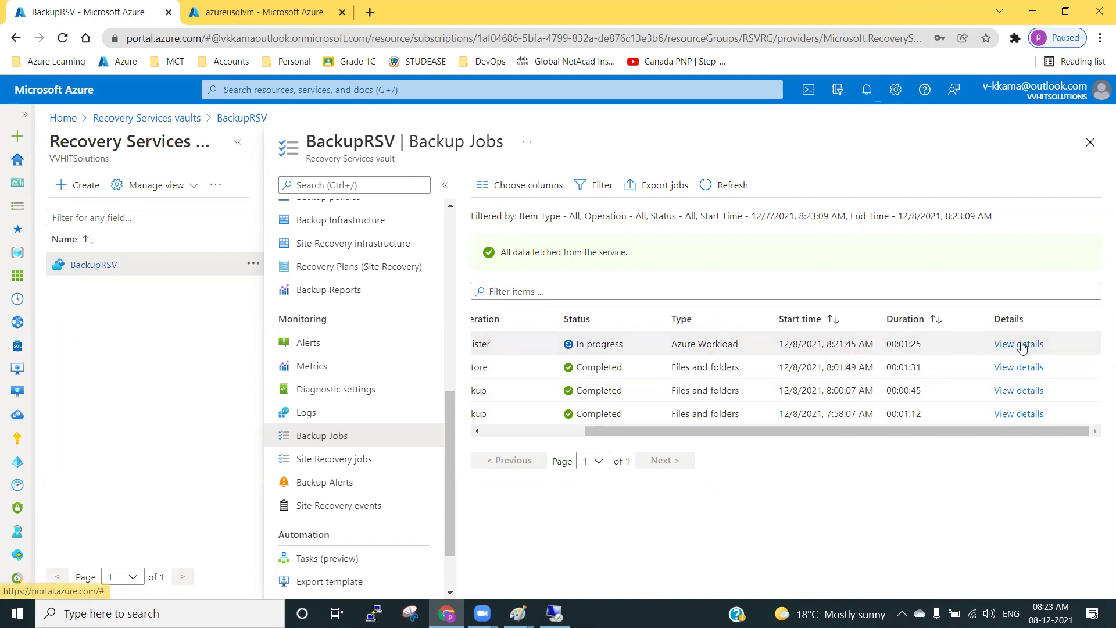
{"action": "left_click", "coordinate": [1021, 344]}
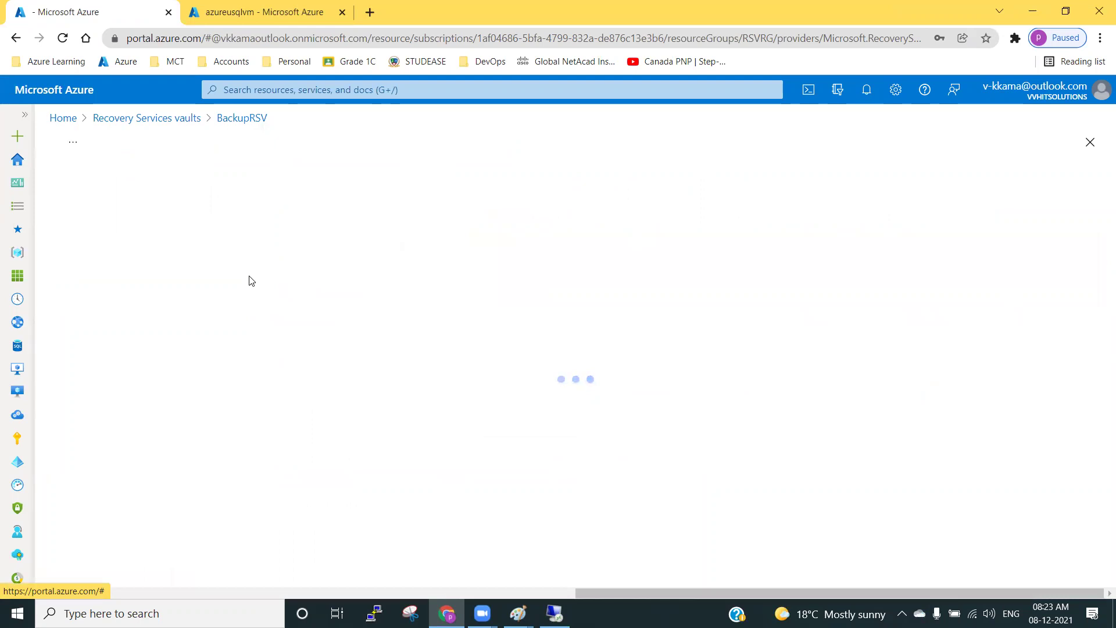
{"action": "left_click", "coordinate": [67, 184]}
{"action": "left_click", "coordinate": [243, 118]}
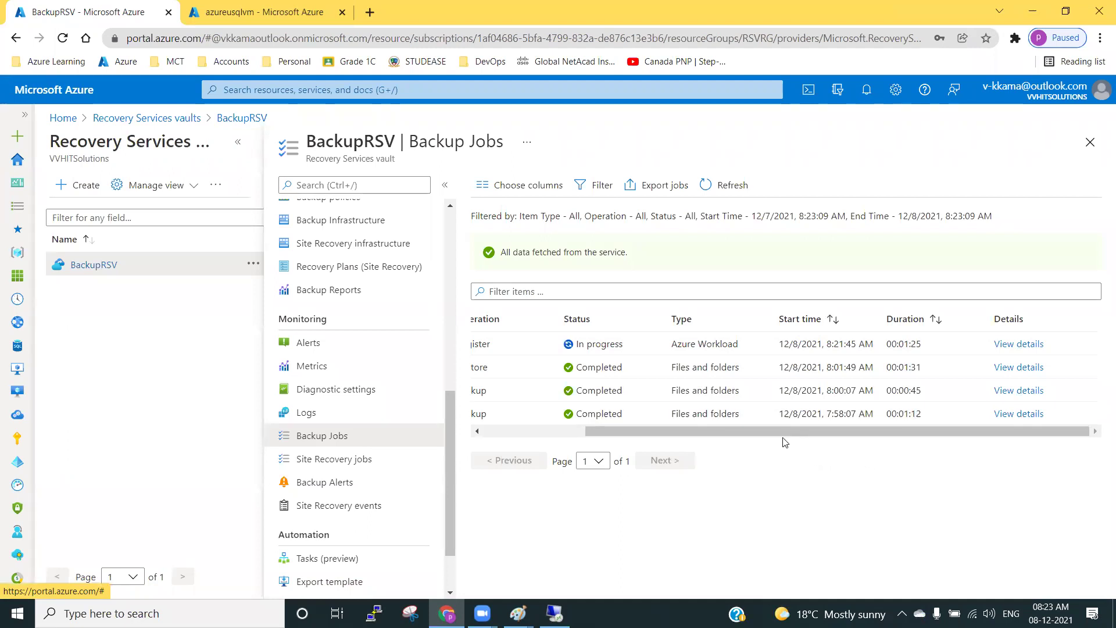
{"action": "left_click_drag", "start_coordinate": [767, 431], "coordinate": [665, 430]}
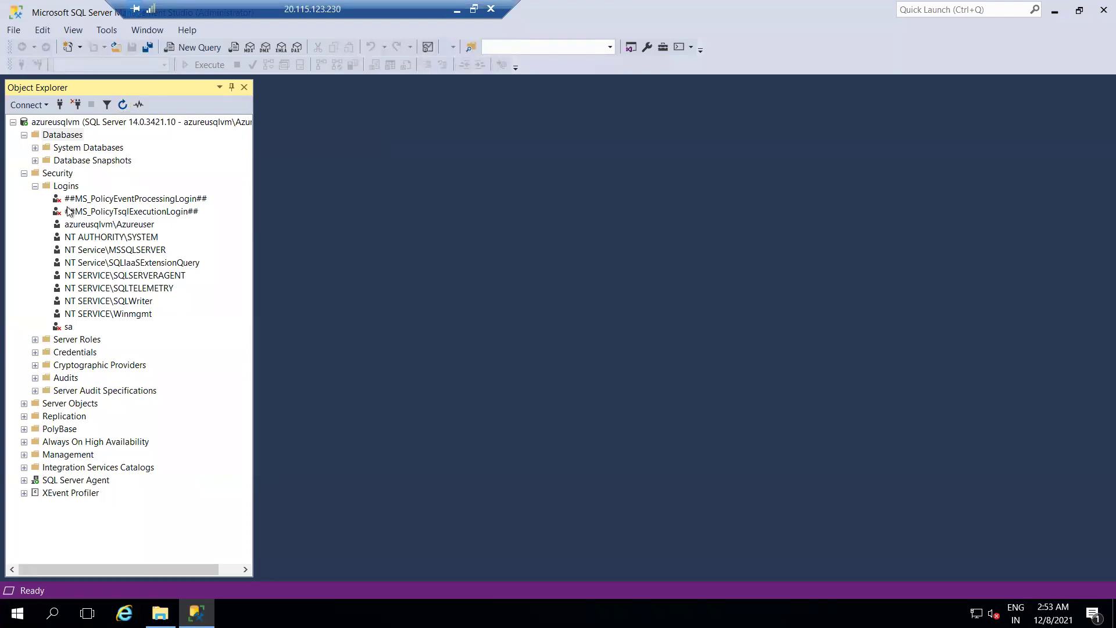
Refresh Logins and check NT Service\AzureWLBackupPluginSvc has public and sysadmin server roles, then cancel.
{"action": "left_click", "coordinate": [78, 186]}
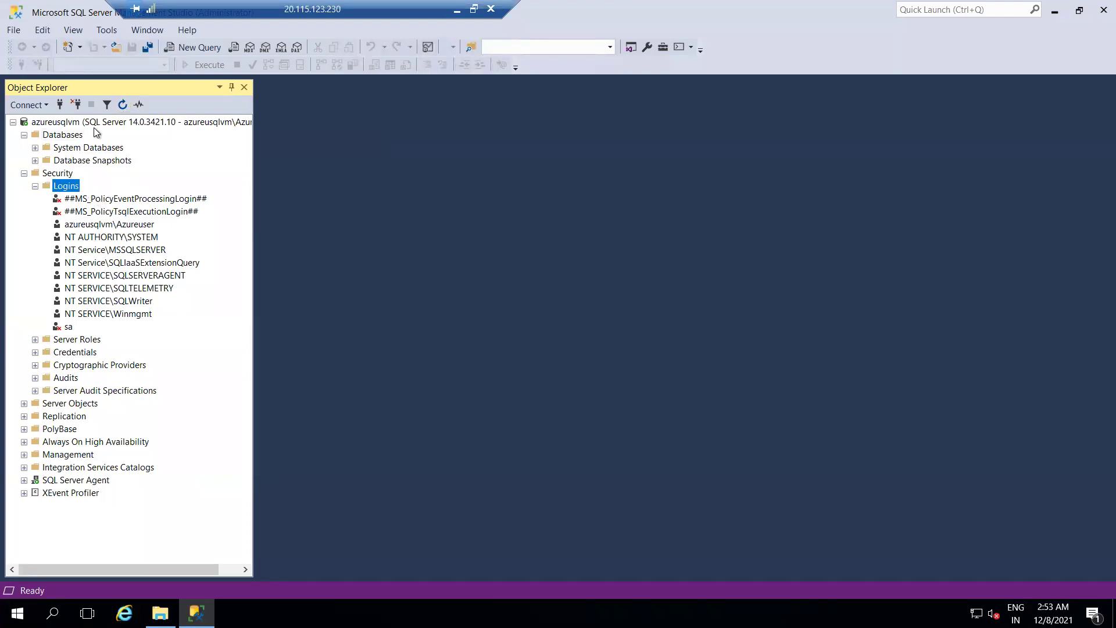
{"action": "left_click", "coordinate": [121, 105]}
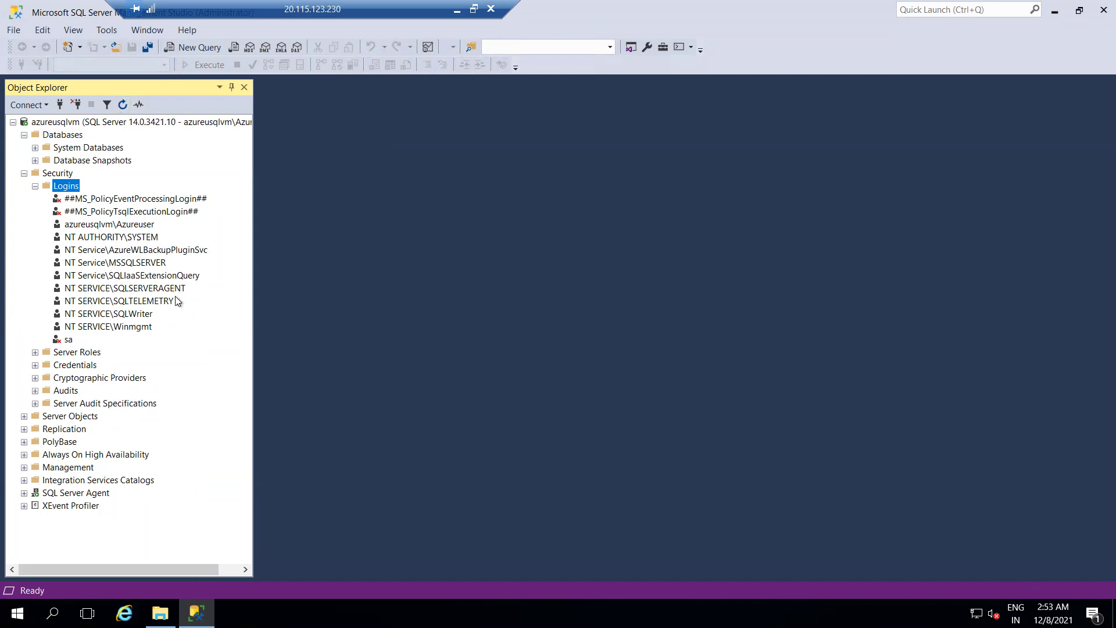
{"action": "left_click", "coordinate": [155, 250]}
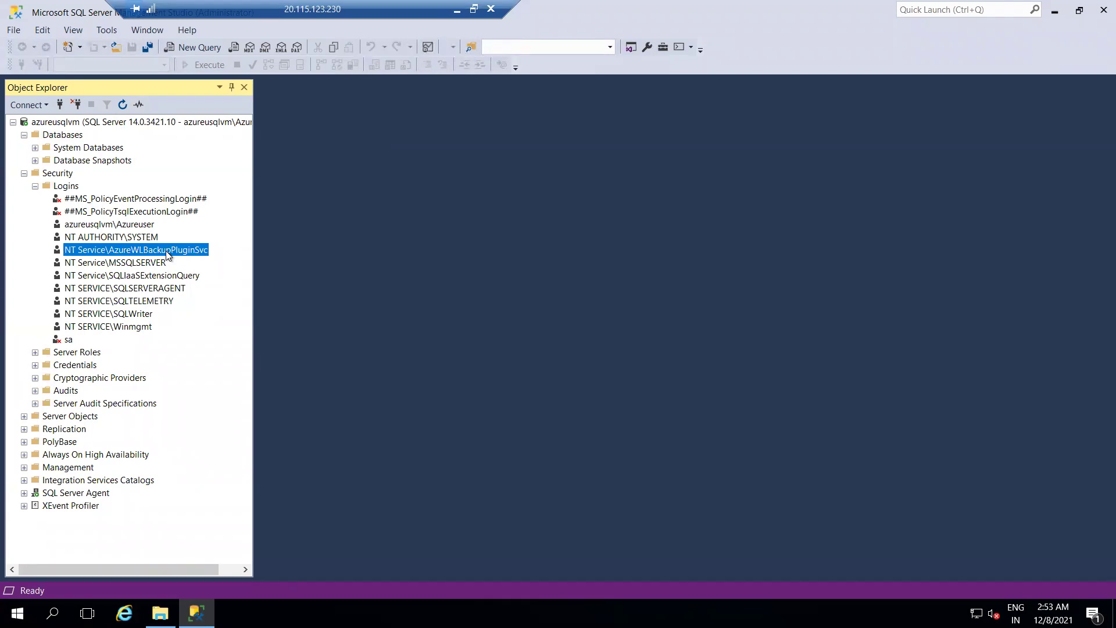
{"action": "right_click", "coordinate": [166, 252]}
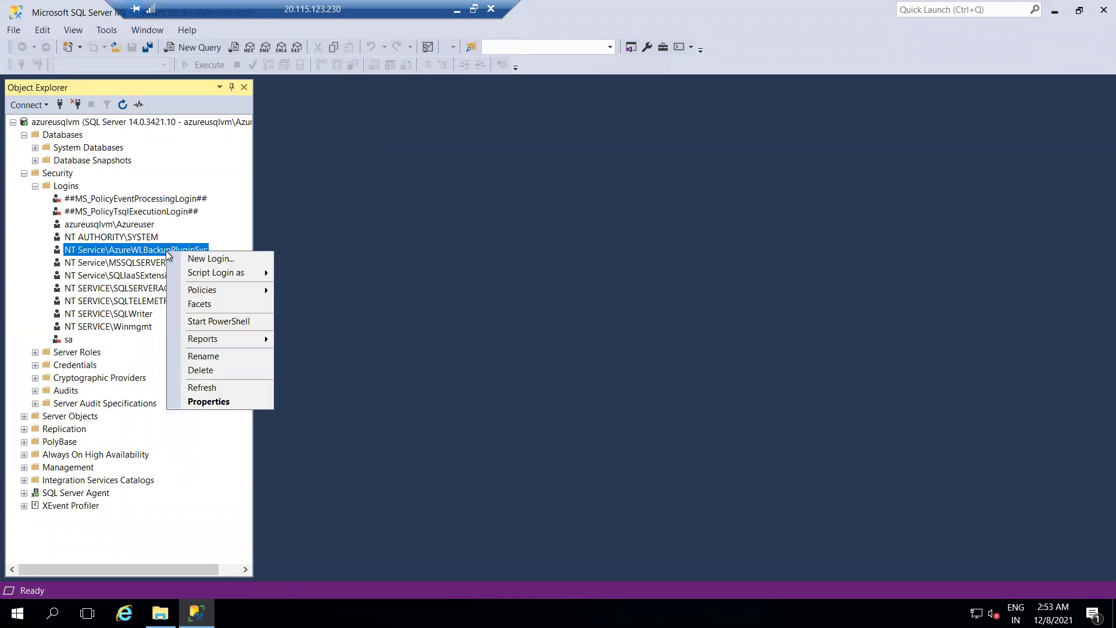
{"action": "left_click", "coordinate": [217, 403]}
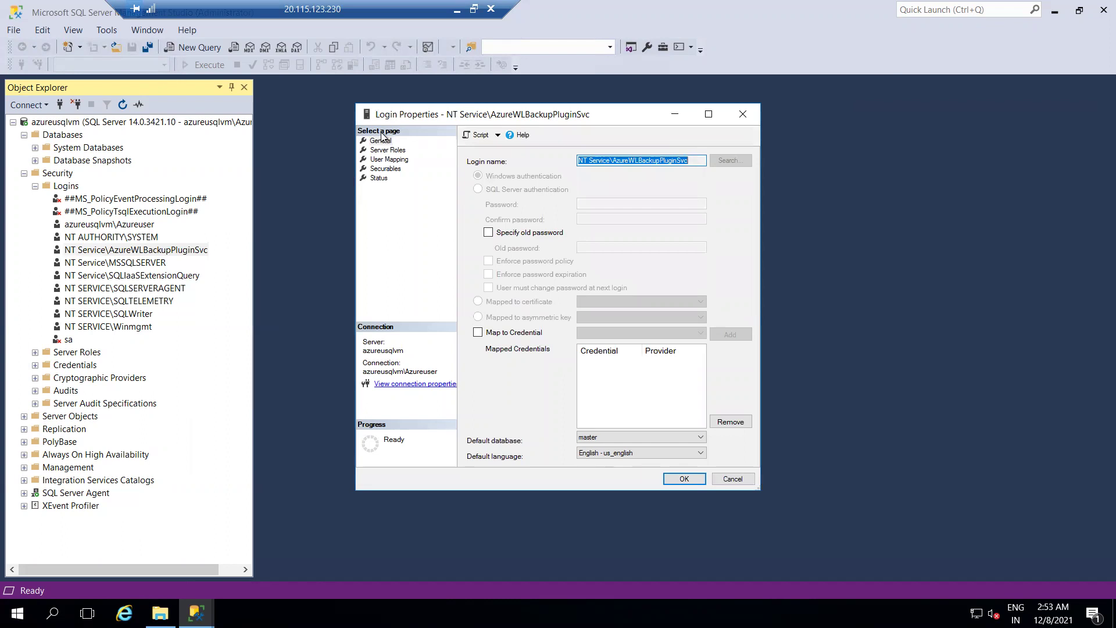
{"action": "left_click", "coordinate": [276, 177]}
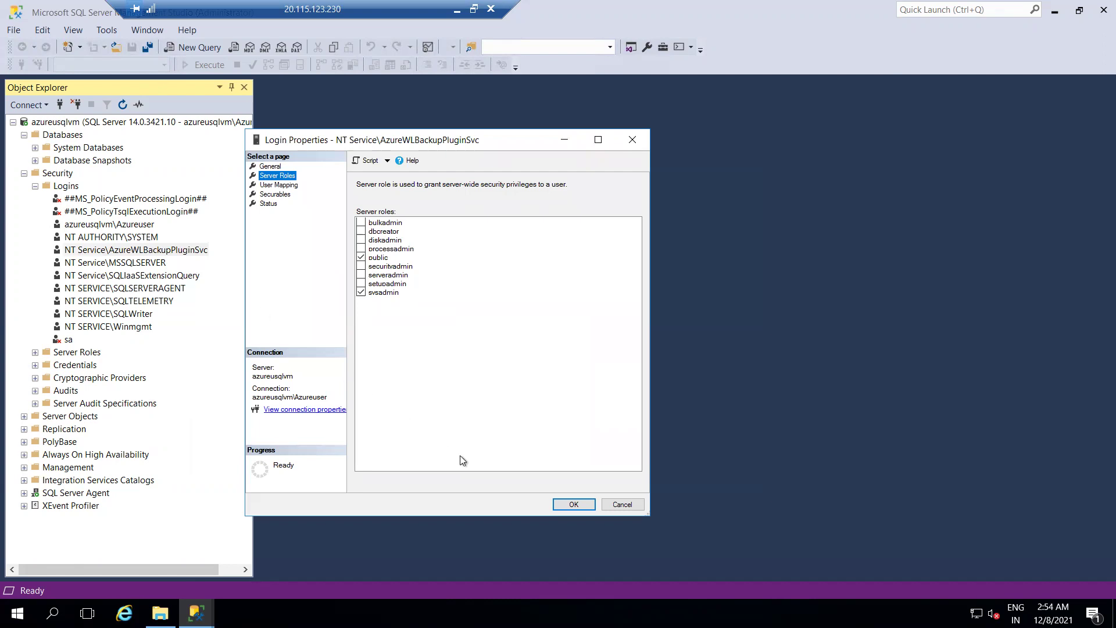
{"action": "left_click", "coordinate": [616, 505]}
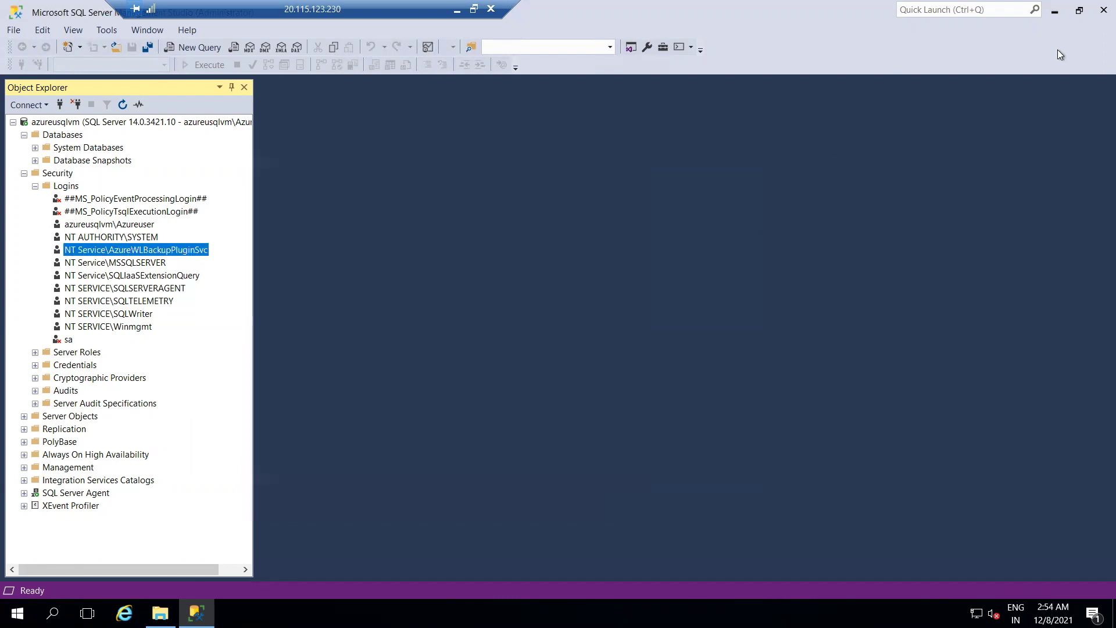
{"action": "left_click", "coordinate": [1095, 12]}
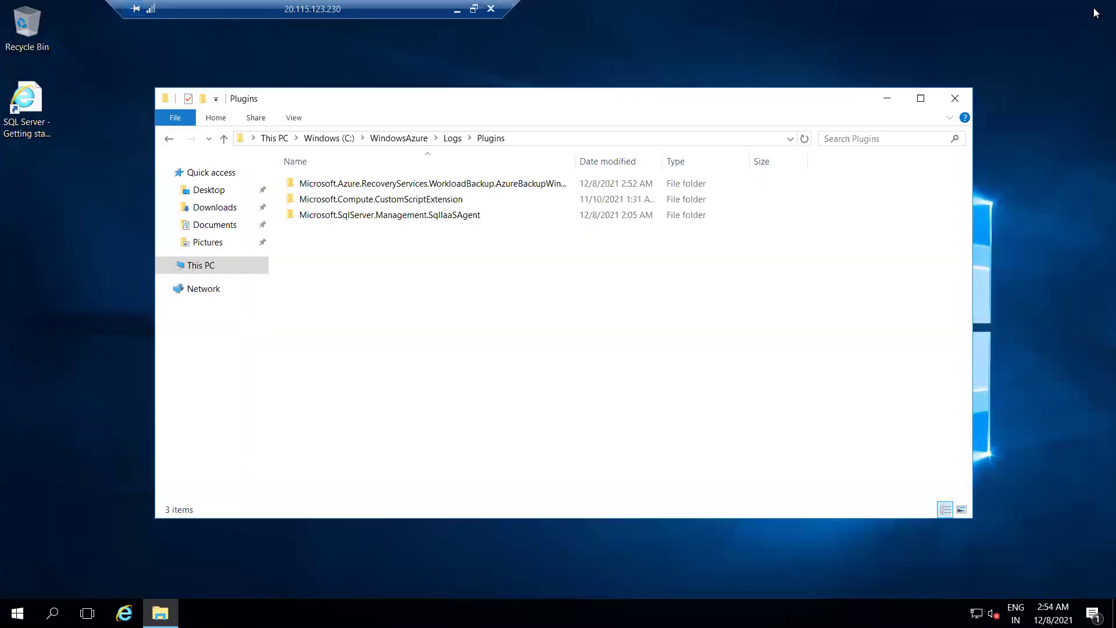
{"action": "right_click", "coordinate": [409, 327]}
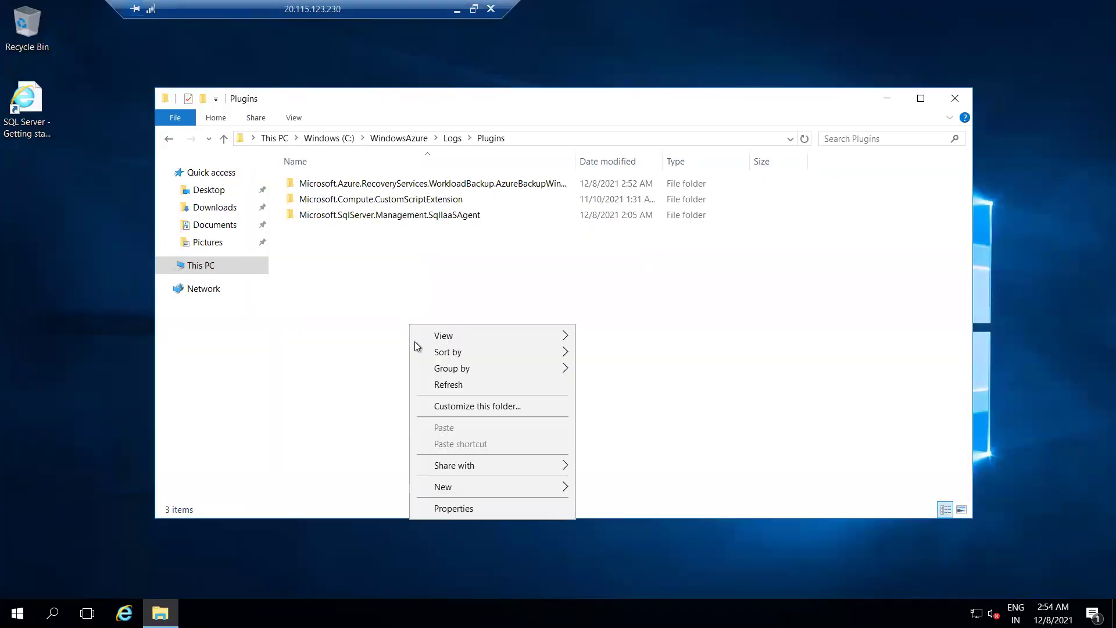
{"action": "left_click", "coordinate": [440, 383]}
{"action": "left_click", "coordinate": [390, 140]}
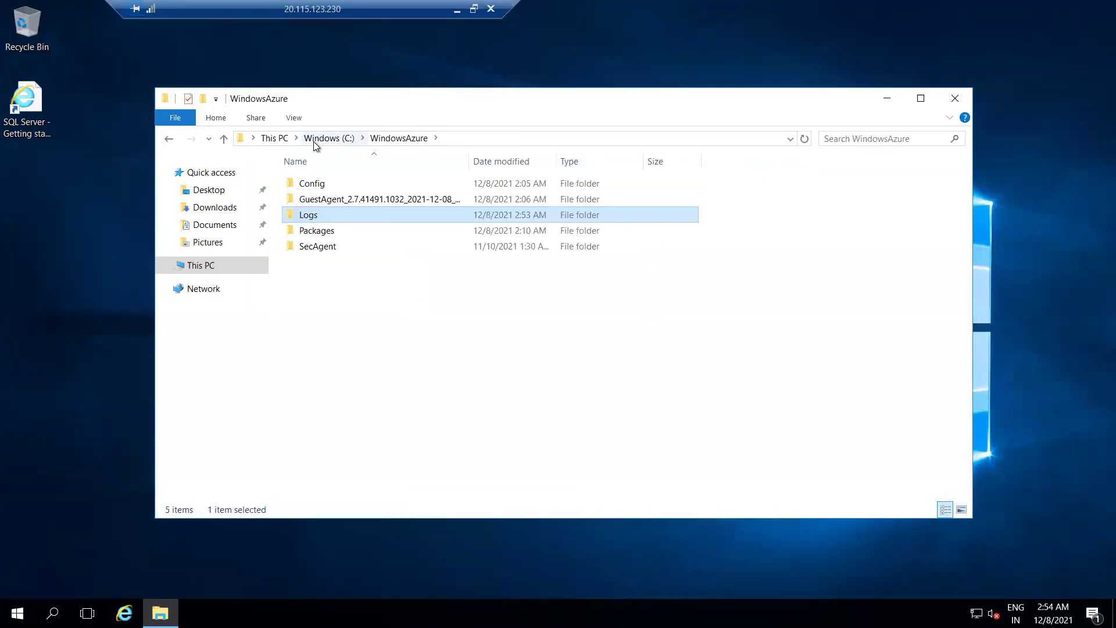
{"action": "left_click", "coordinate": [327, 139]}
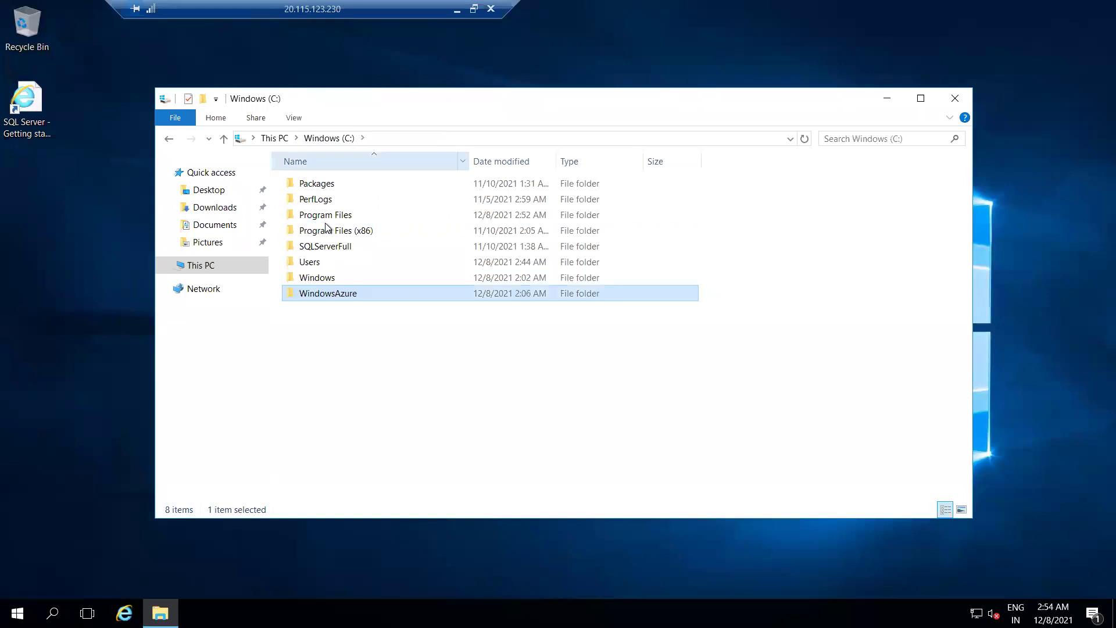
{"action": "double_click", "coordinate": [324, 185]}
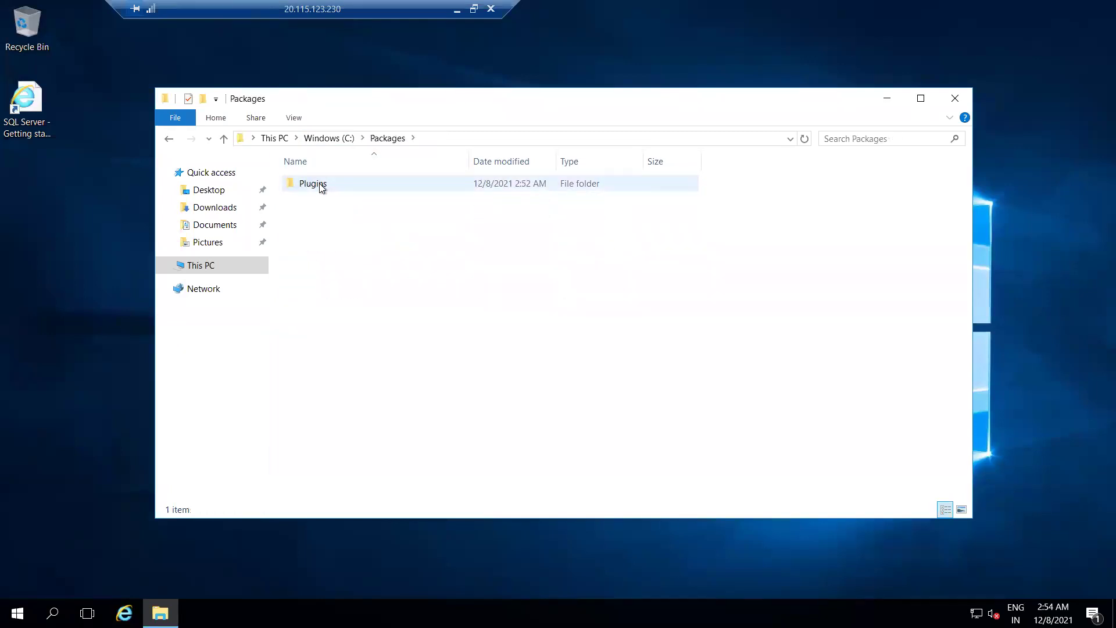
{"action": "double_click", "coordinate": [320, 185]}
{"action": "left_click_drag", "start_coordinate": [571, 161], "coordinate": [708, 164]}
{"action": "double_click", "coordinate": [493, 184]}
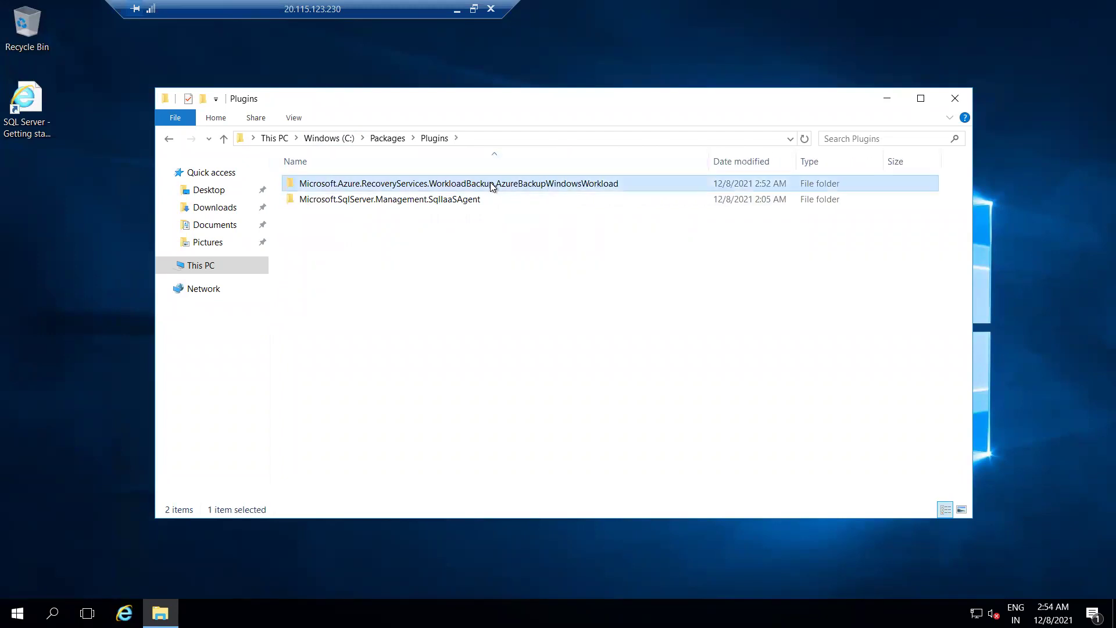
{"action": "double_click", "coordinate": [314, 183]}
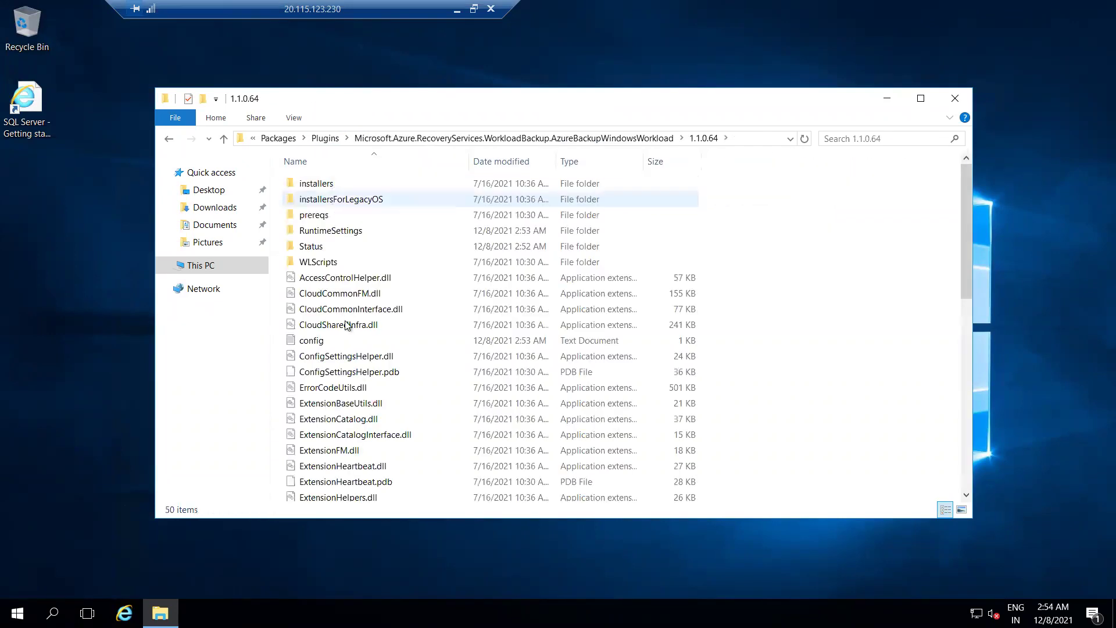
{"action": "scroll", "coordinate": [334, 326], "scroll_direction": "down", "scroll_amount": 5}
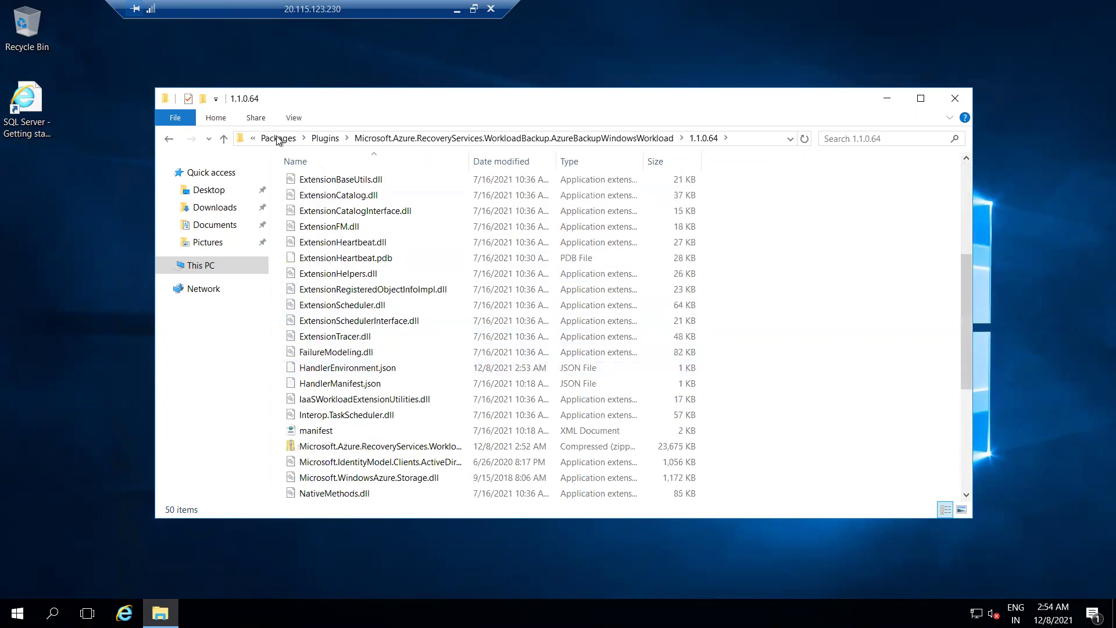
{"action": "left_click", "coordinate": [279, 138]}
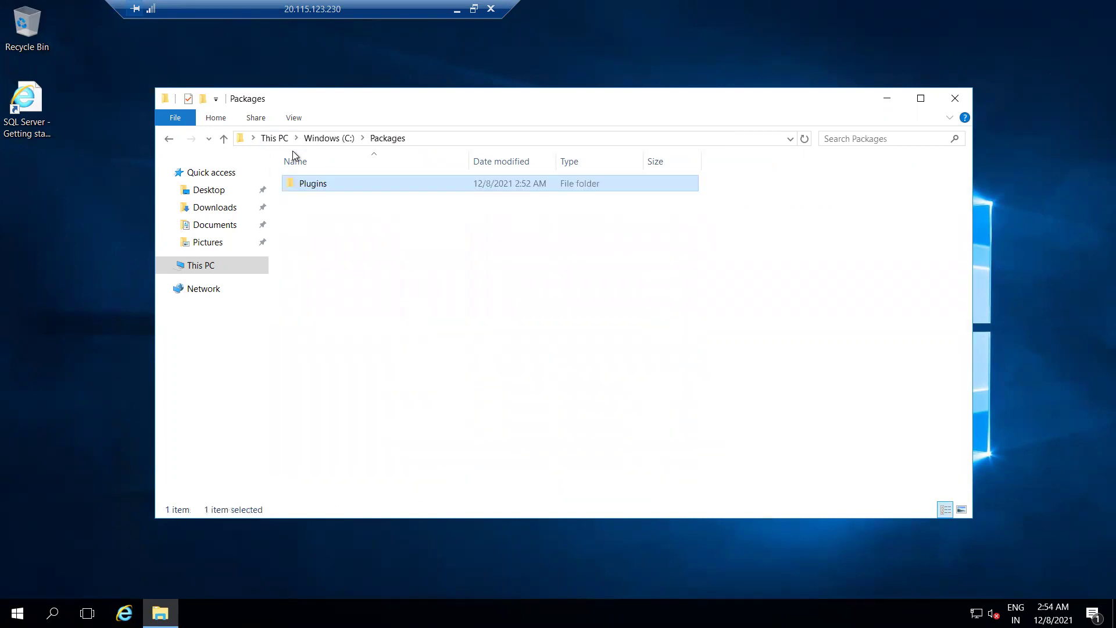
{"action": "left_click", "coordinate": [321, 140]}
{"action": "double_click", "coordinate": [327, 294]}
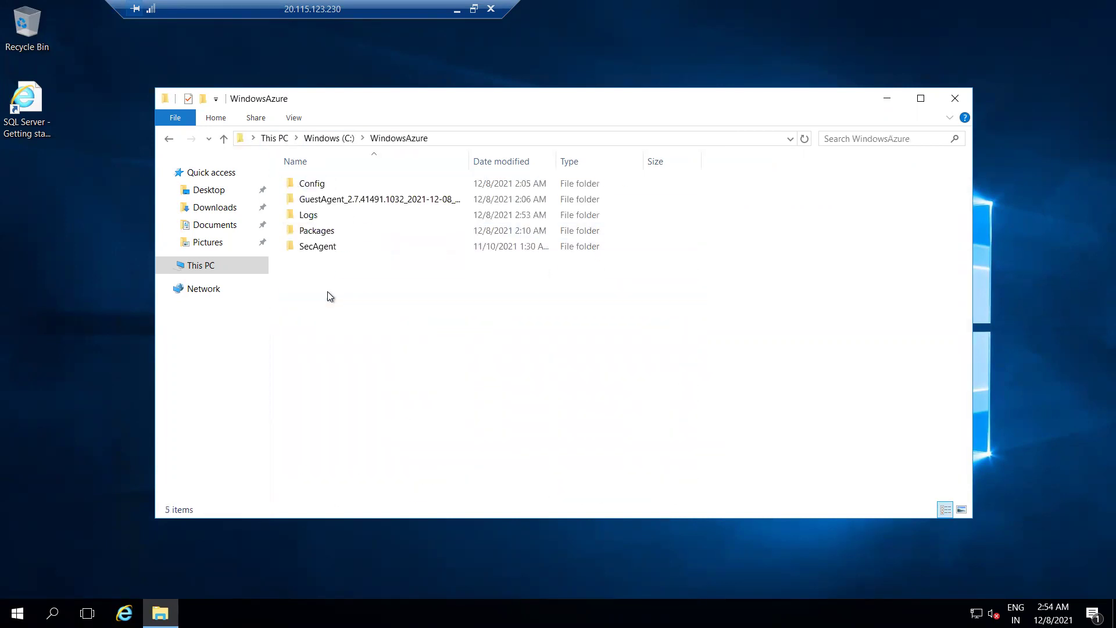
{"action": "double_click", "coordinate": [323, 219]}
{"action": "double_click", "coordinate": [312, 200]}
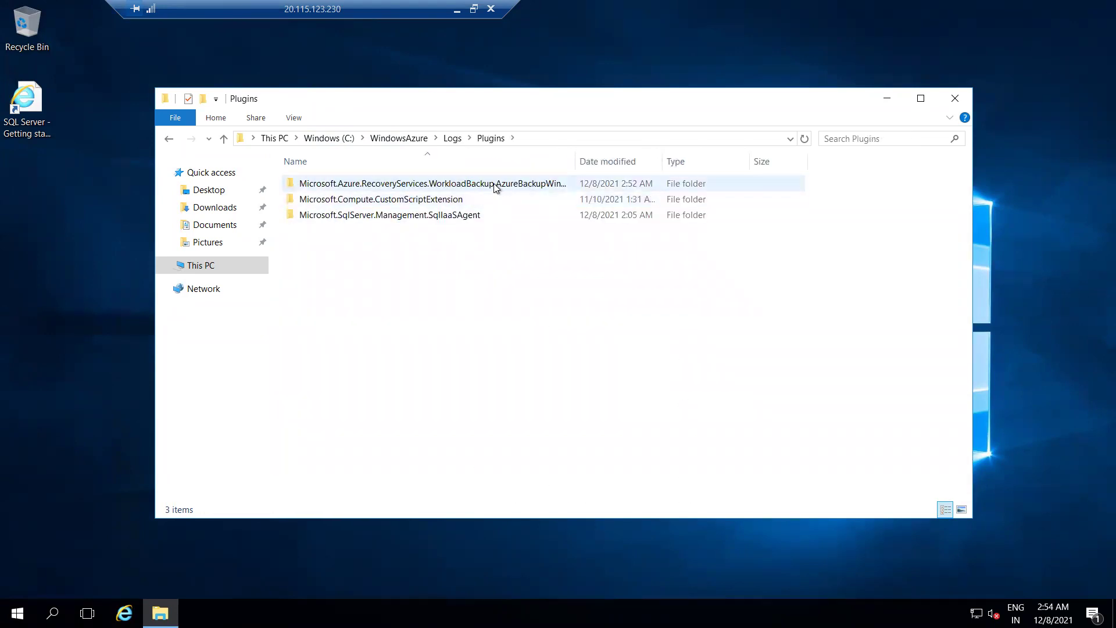
{"action": "double_click", "coordinate": [497, 185]}
{"action": "double_click", "coordinate": [324, 184]}
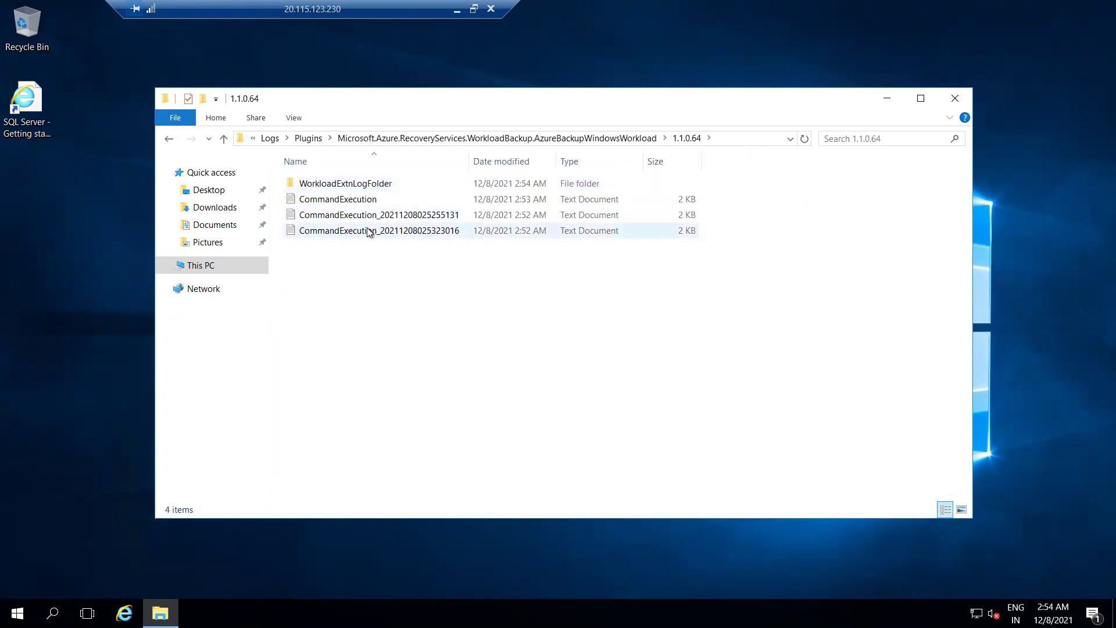
{"action": "double_click", "coordinate": [372, 215]}
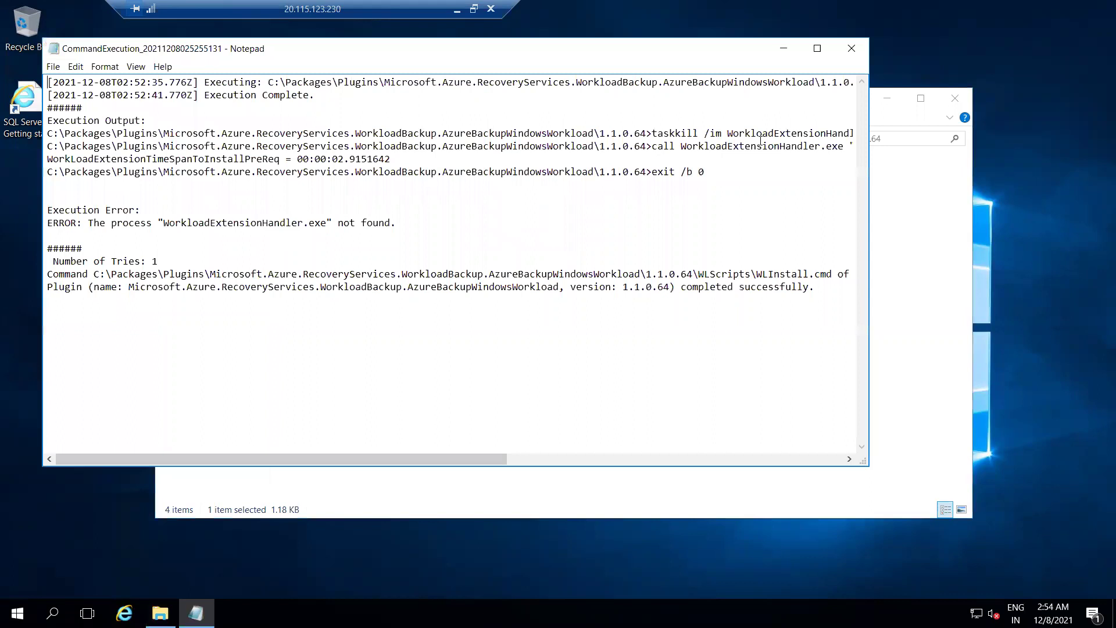
{"action": "left_click", "coordinate": [852, 48]}
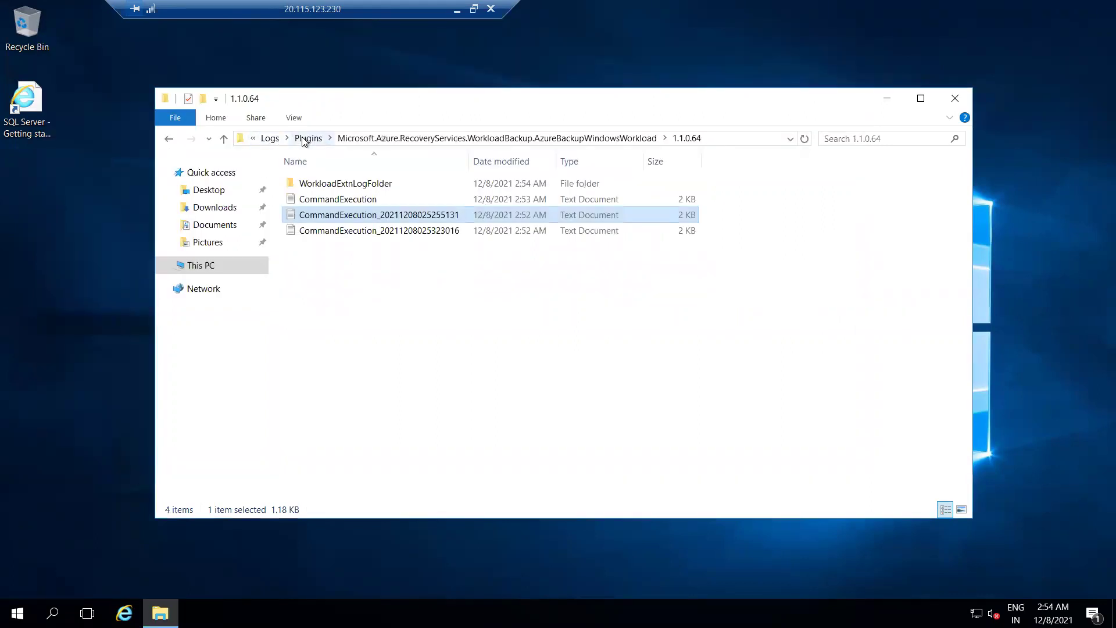
{"action": "left_click", "coordinate": [308, 139]}
{"action": "left_click", "coordinate": [321, 138]}
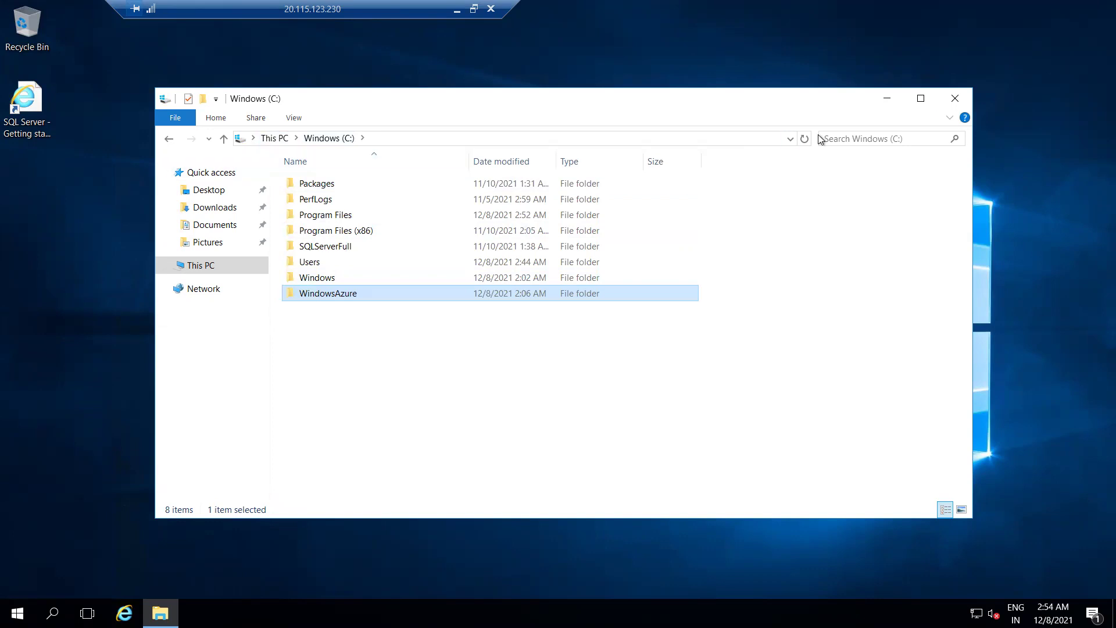
Back in the browser, refresh BackupRSV's Backup Jobs, check notifications, and go to azureusqlvm's page.
{"action": "left_click", "coordinate": [455, 10]}
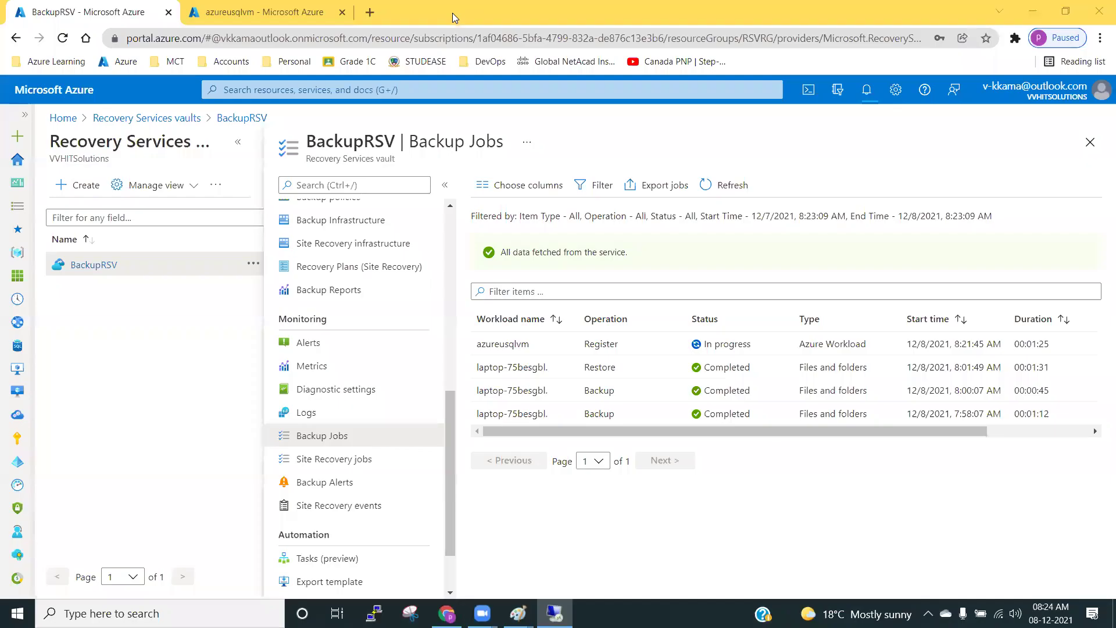
{"action": "left_click", "coordinate": [732, 182]}
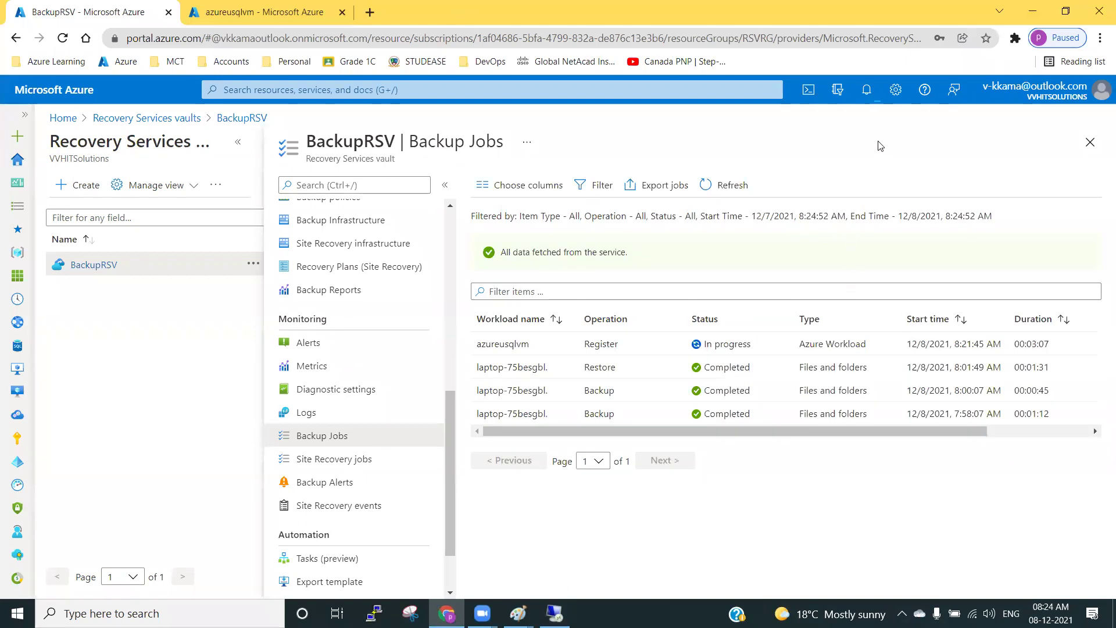
{"action": "left_click", "coordinate": [866, 90]}
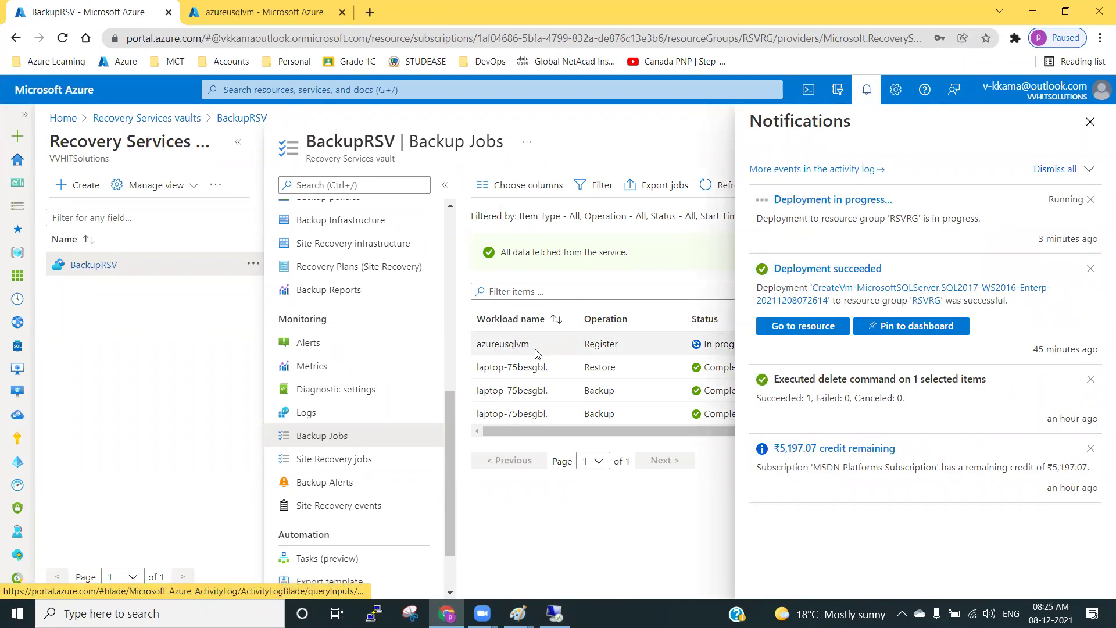
{"action": "left_click", "coordinate": [867, 91]}
{"action": "left_click", "coordinate": [279, 15]}
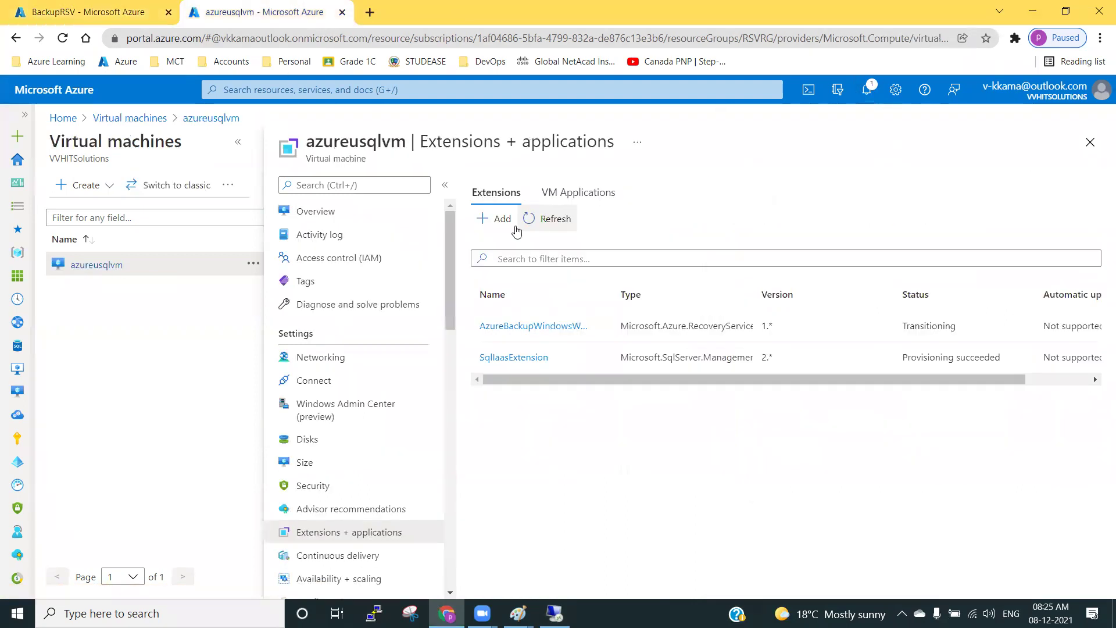
Refresh azureusqlvm's extensions and view the AzureBackupWindowsWorkload extension details.
{"action": "left_click", "coordinate": [538, 221]}
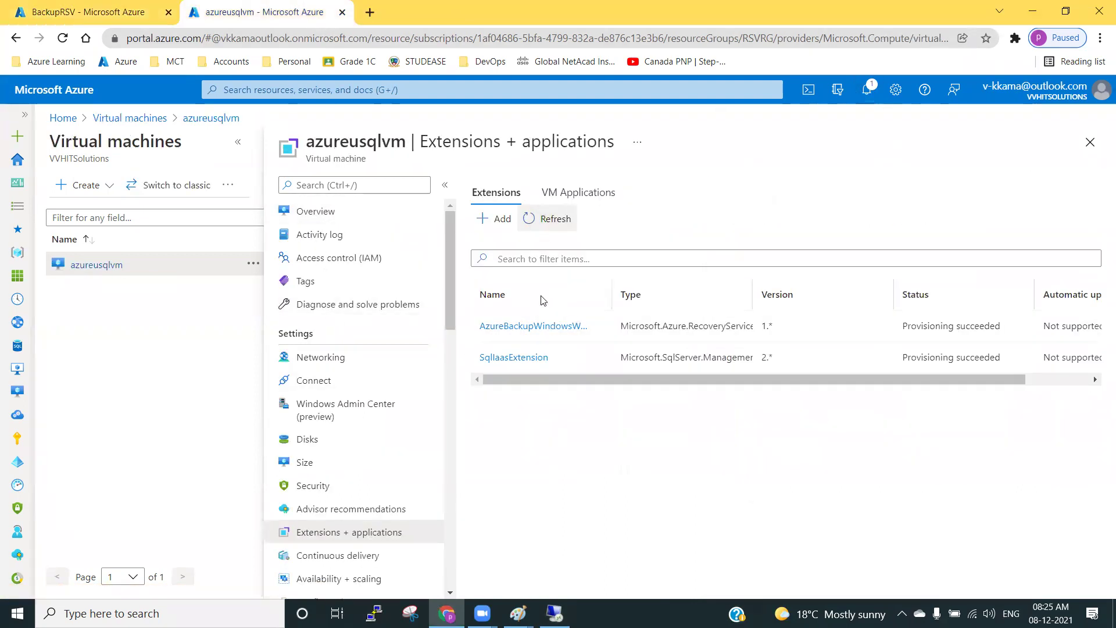
{"action": "left_click", "coordinate": [238, 142]}
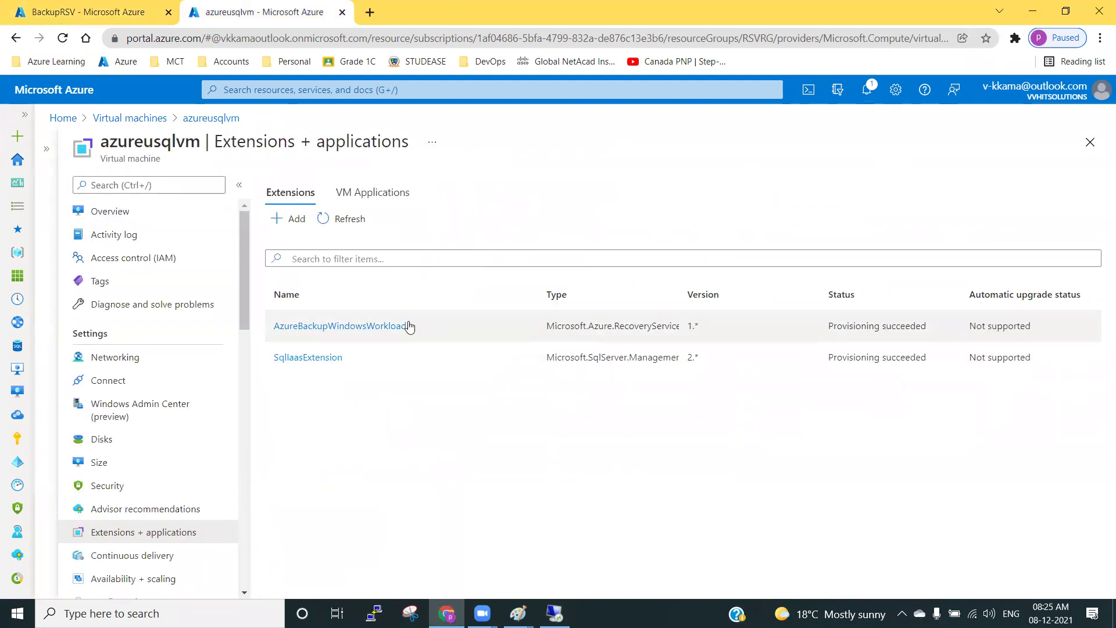
{"action": "left_click", "coordinate": [377, 326]}
{"action": "left_click_drag", "start_coordinate": [896, 319], "coordinate": [913, 329]}
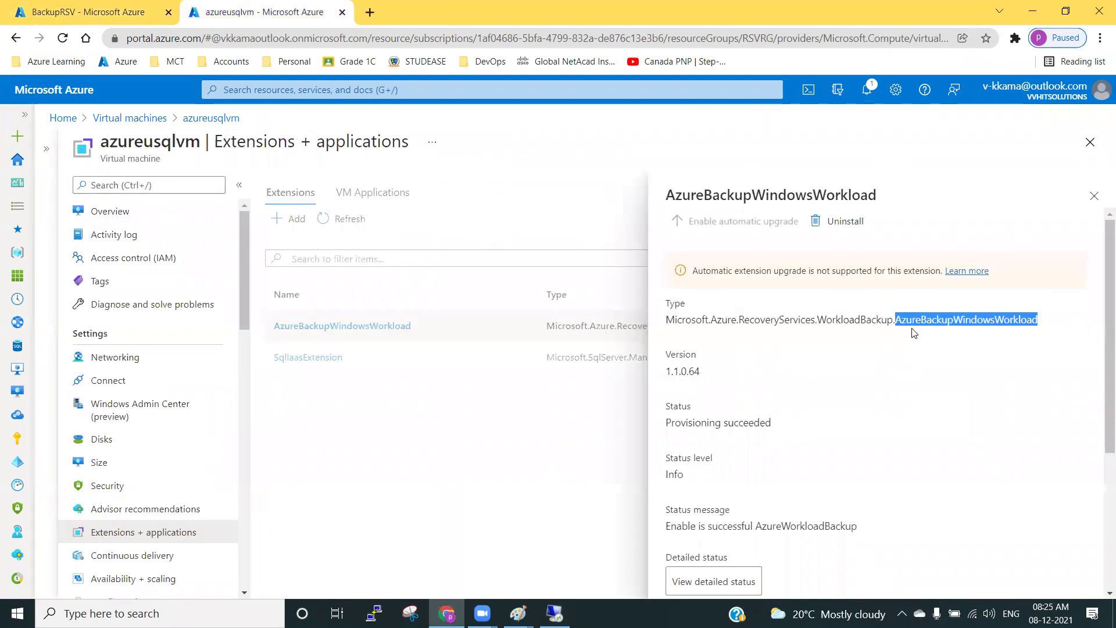
Reopen azureusqlvm's Extensions + applications from the virtual machines list.
{"action": "left_click", "coordinate": [1090, 142]}
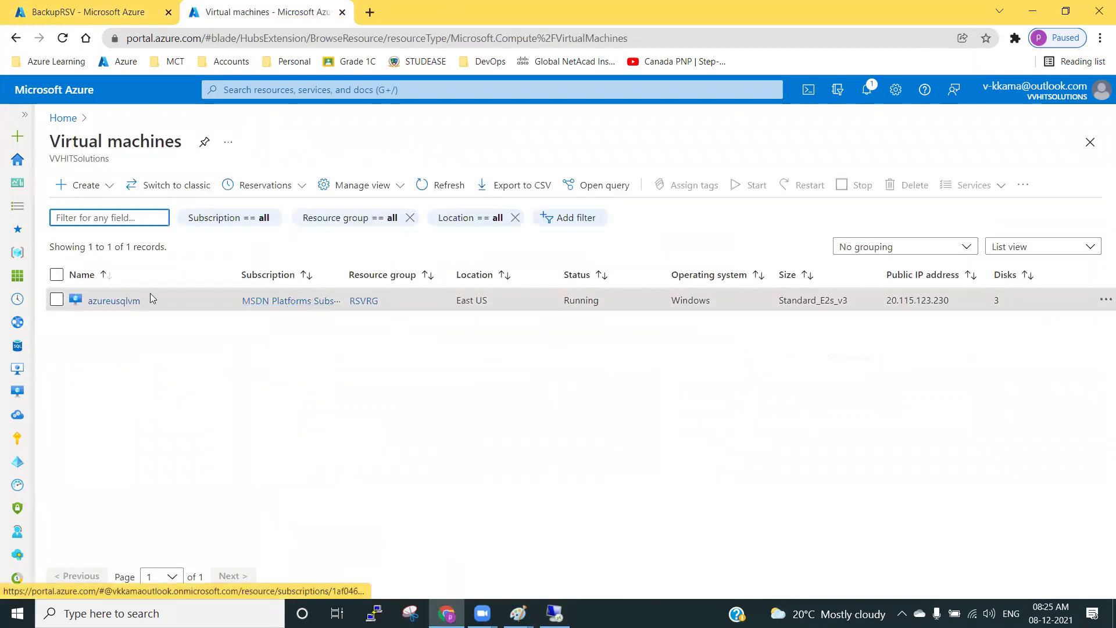
{"action": "left_click", "coordinate": [105, 302]}
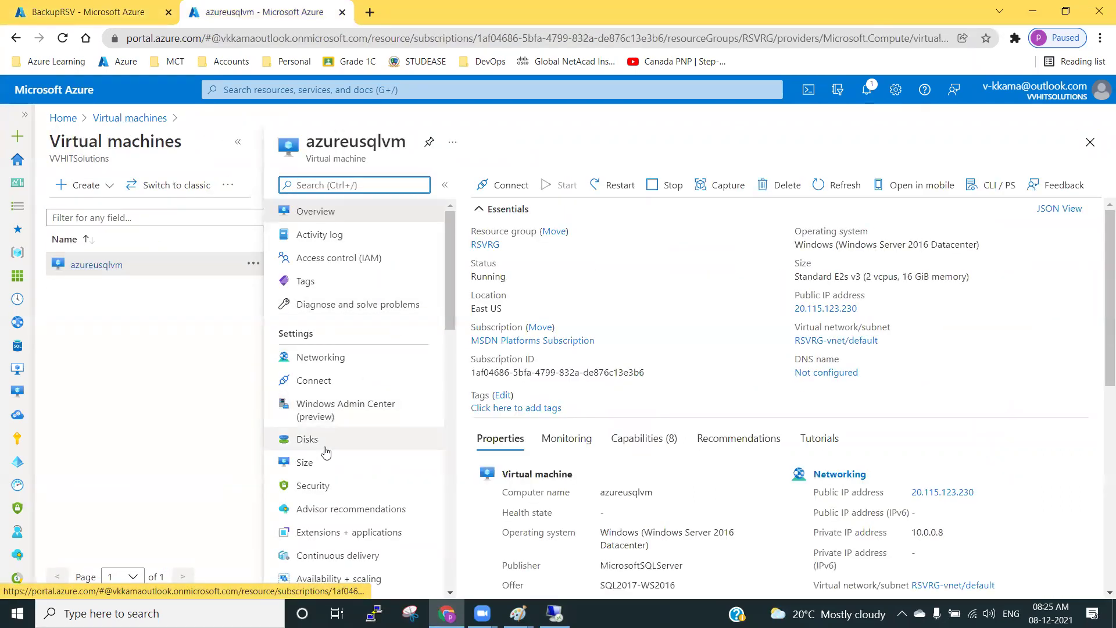
{"action": "left_click", "coordinate": [312, 531]}
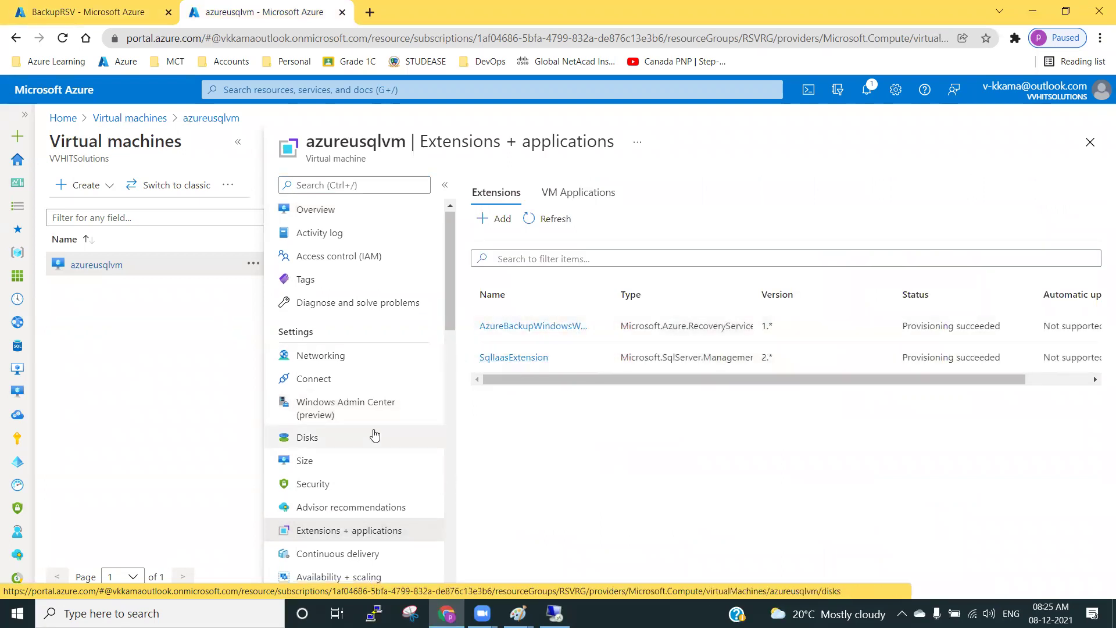
{"action": "scroll", "coordinate": [375, 435], "scroll_direction": "down", "scroll_amount": 3}
{"action": "scroll", "coordinate": [374, 435], "scroll_direction": "up", "scroll_amount": 3}
Refresh BackupRSV's backup jobs and dismiss the deployment succeeded notification.
{"action": "left_click", "coordinate": [58, 12]}
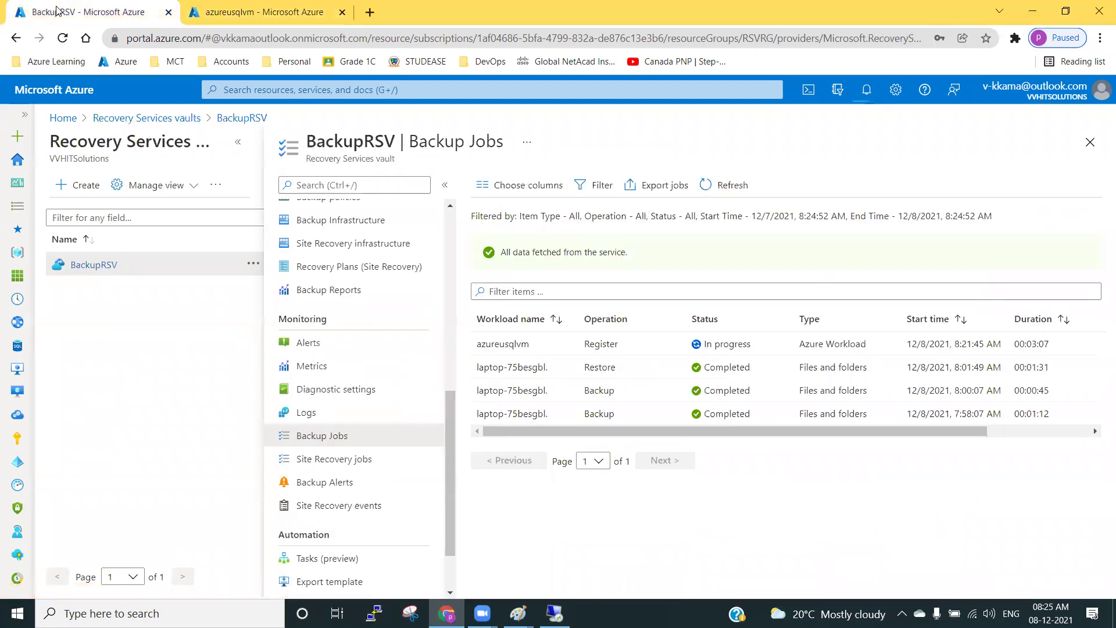
{"action": "left_click", "coordinate": [725, 189]}
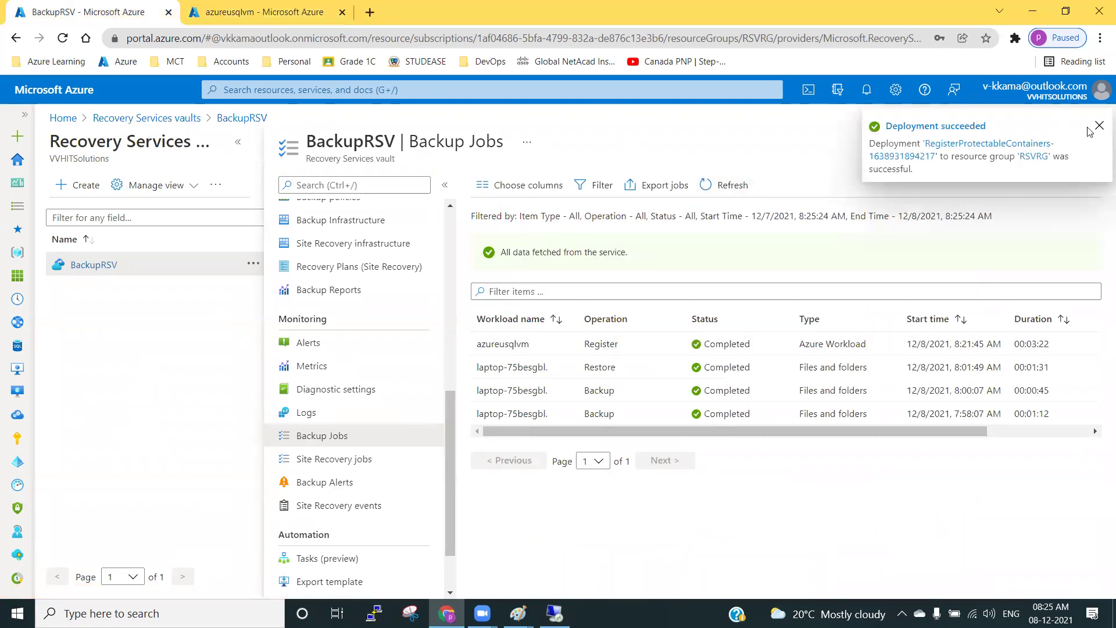
{"action": "left_click", "coordinate": [1100, 126]}
{"action": "scroll", "coordinate": [357, 395], "scroll_direction": "up", "scroll_amount": 3}
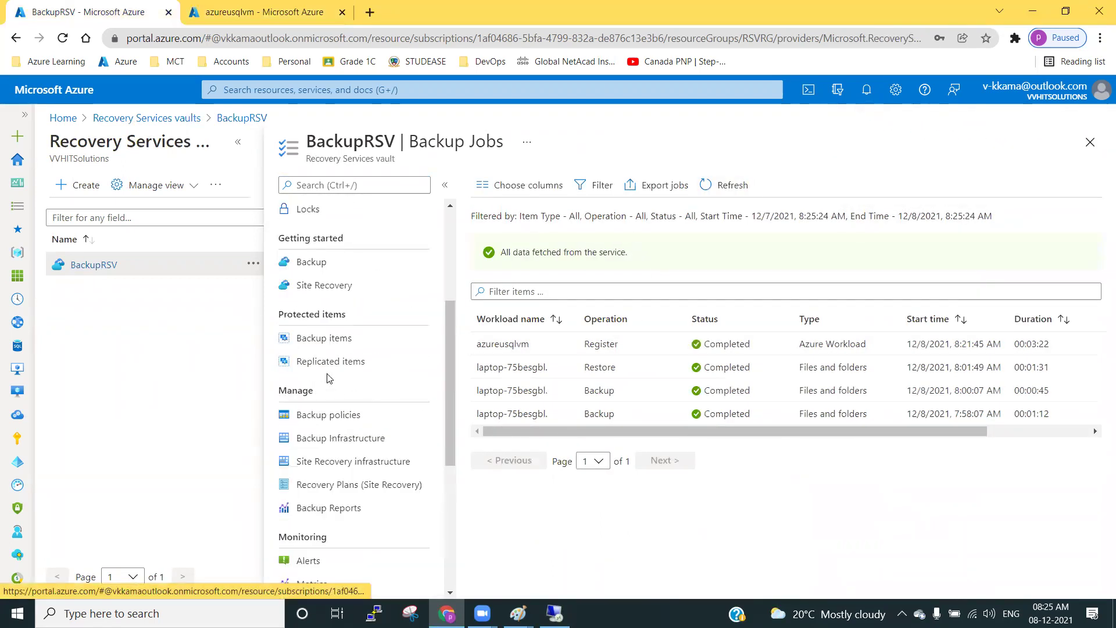
Choose SQL Server in Azure VM backup and confirm azureusqlvm shows 3 DBs found.
{"action": "left_click", "coordinate": [318, 262]}
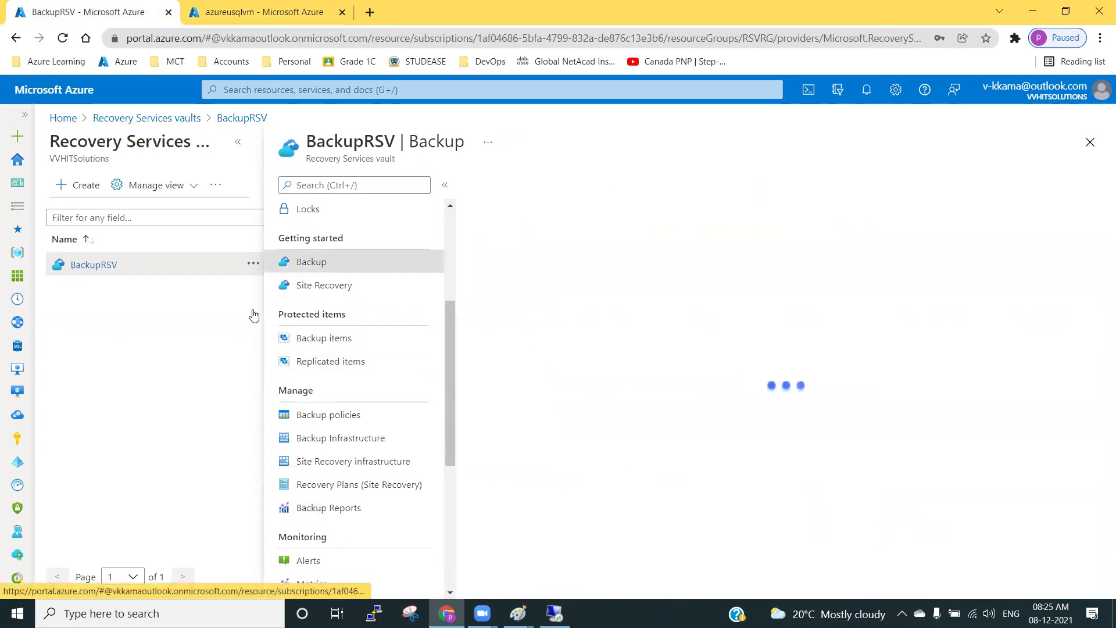
{"action": "left_click", "coordinate": [512, 280]}
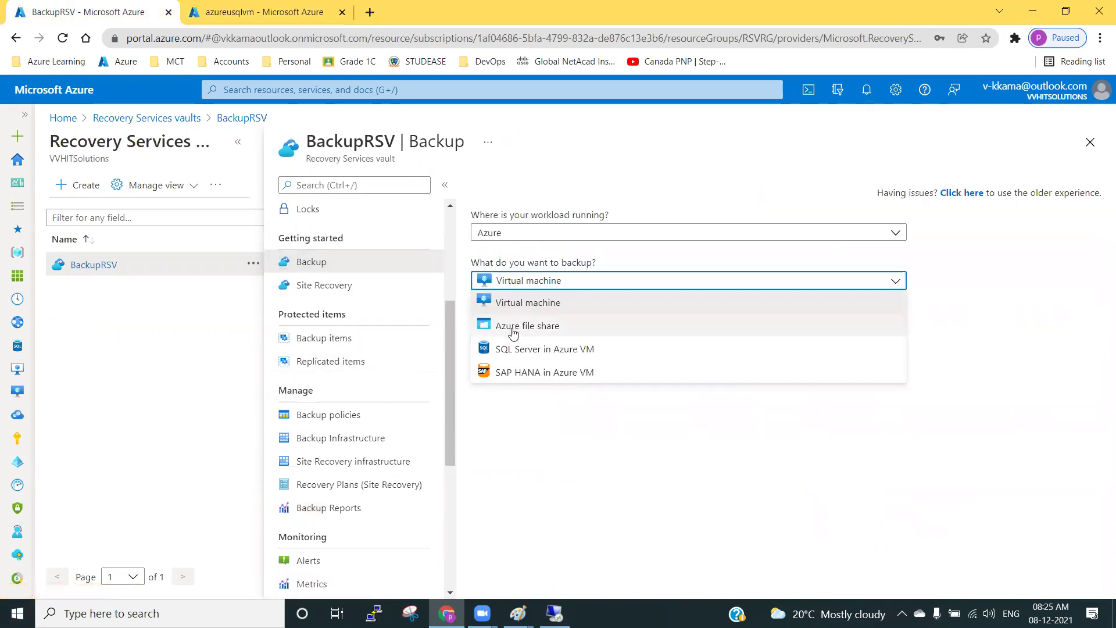
{"action": "left_click", "coordinate": [546, 353]}
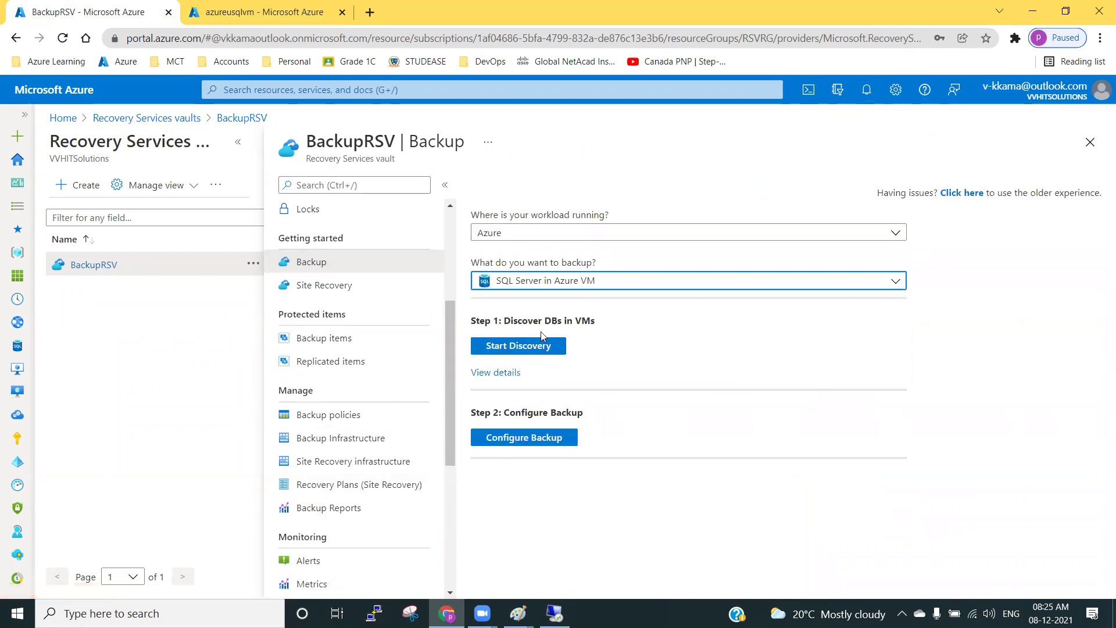
{"action": "left_click", "coordinate": [492, 373]}
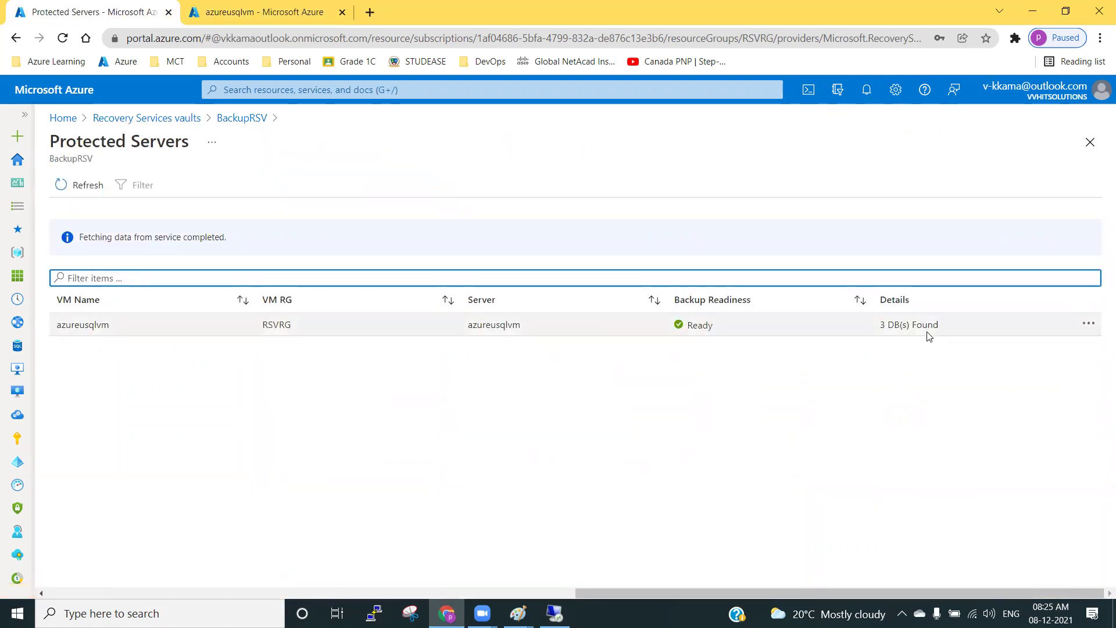
{"action": "left_click_drag", "start_coordinate": [882, 326], "coordinate": [963, 330]}
{"action": "left_click", "coordinate": [760, 411]}
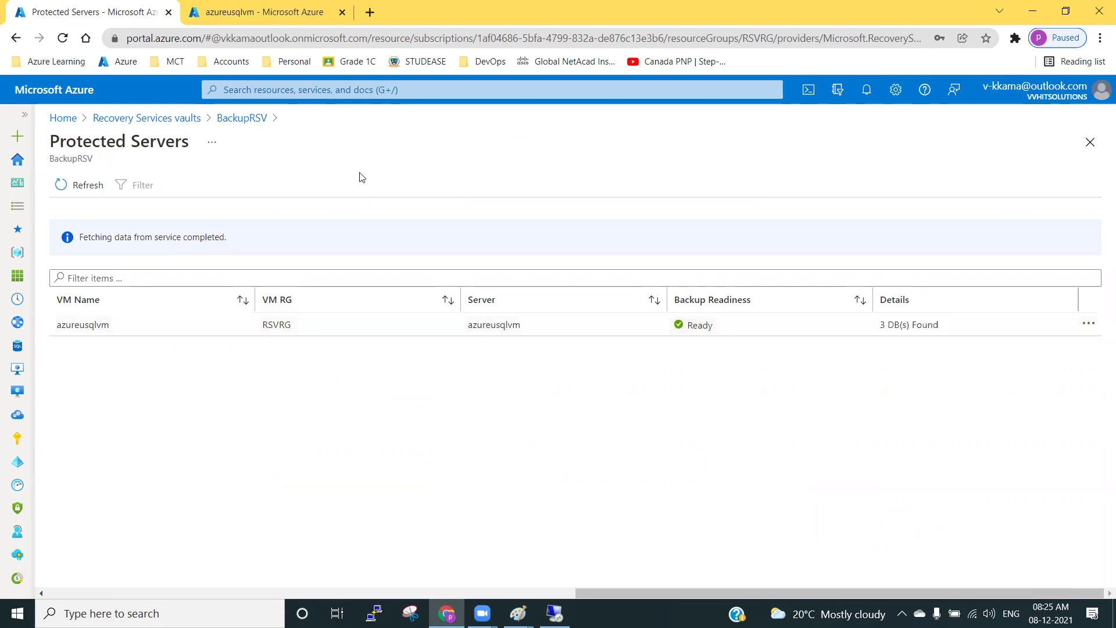
{"action": "left_click", "coordinate": [247, 120]}
In Configure Backup, start a new backup policy instead of HourlyLogBackup.
{"action": "left_click", "coordinate": [527, 437]}
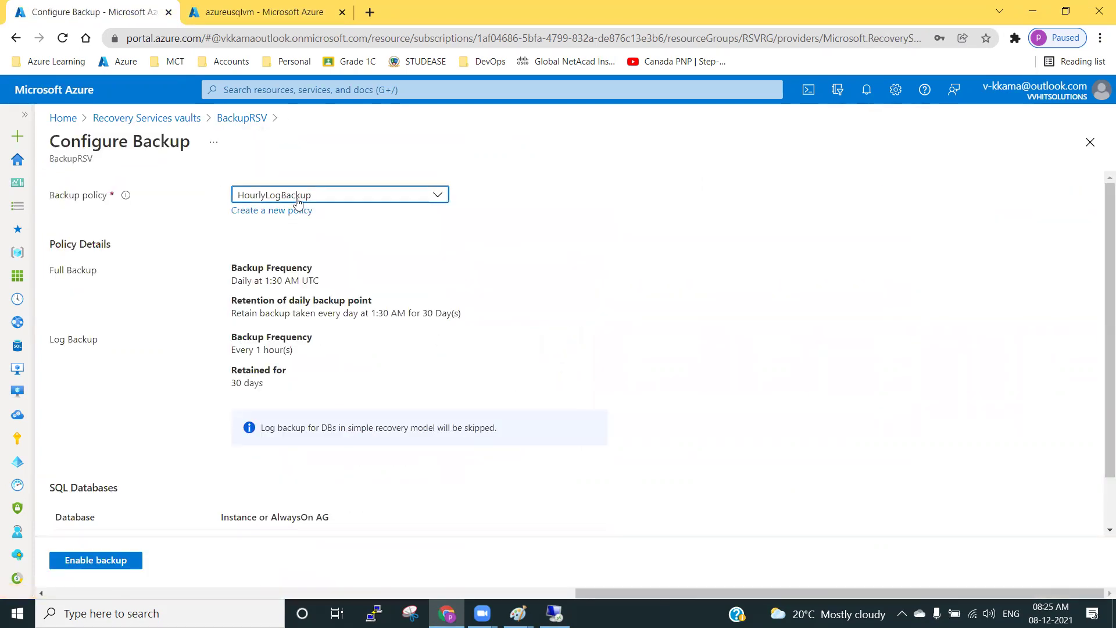
{"action": "left_click", "coordinate": [298, 200]}
{"action": "left_click", "coordinate": [267, 219]}
{"action": "left_click", "coordinate": [243, 234]}
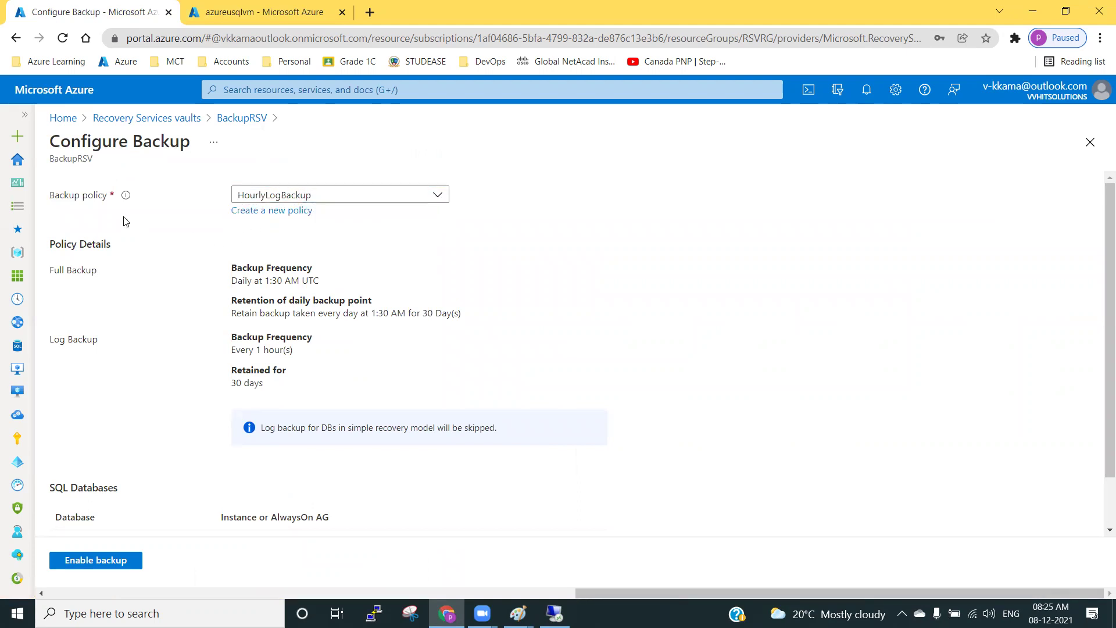
{"action": "left_click", "coordinate": [265, 213]}
{"action": "left_click_drag", "start_coordinate": [329, 195], "coordinate": [232, 195]}
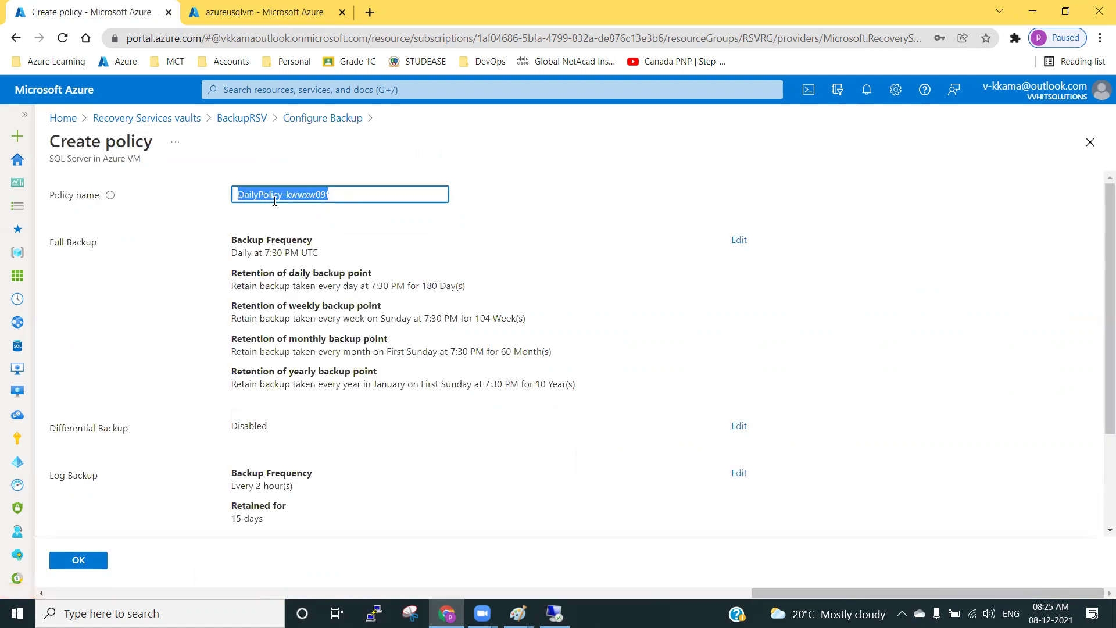
Change the full backup frequency to Weekly on Sunday.
{"action": "left_click", "coordinate": [224, 258]}
{"action": "left_click_drag", "start_coordinate": [61, 245], "coordinate": [331, 259]}
{"action": "left_click", "coordinate": [489, 264]}
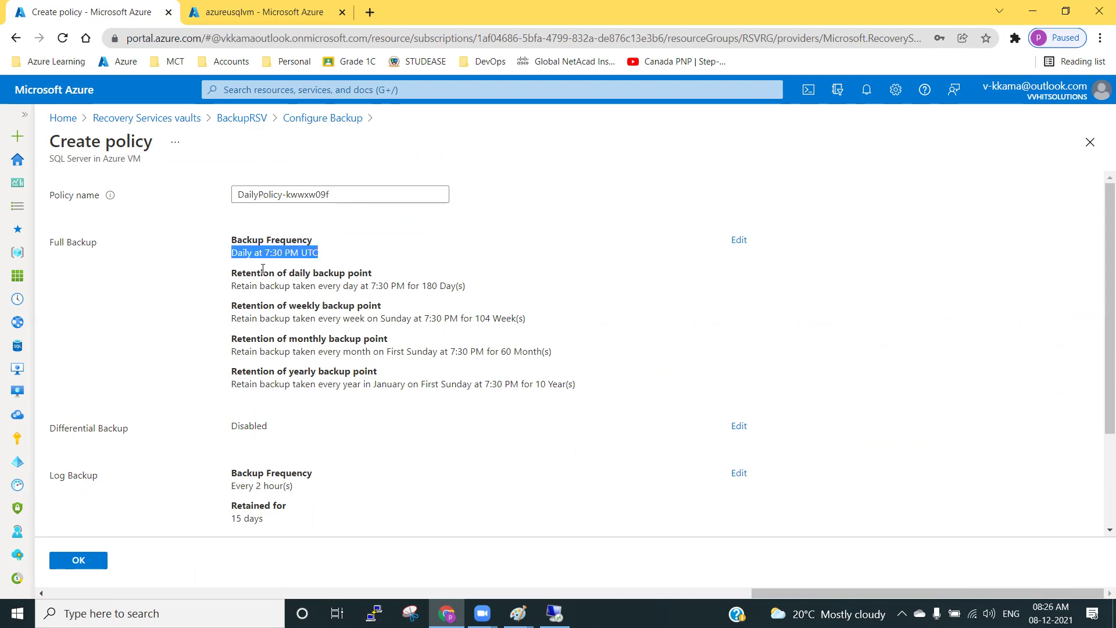
{"action": "left_click", "coordinate": [739, 241]}
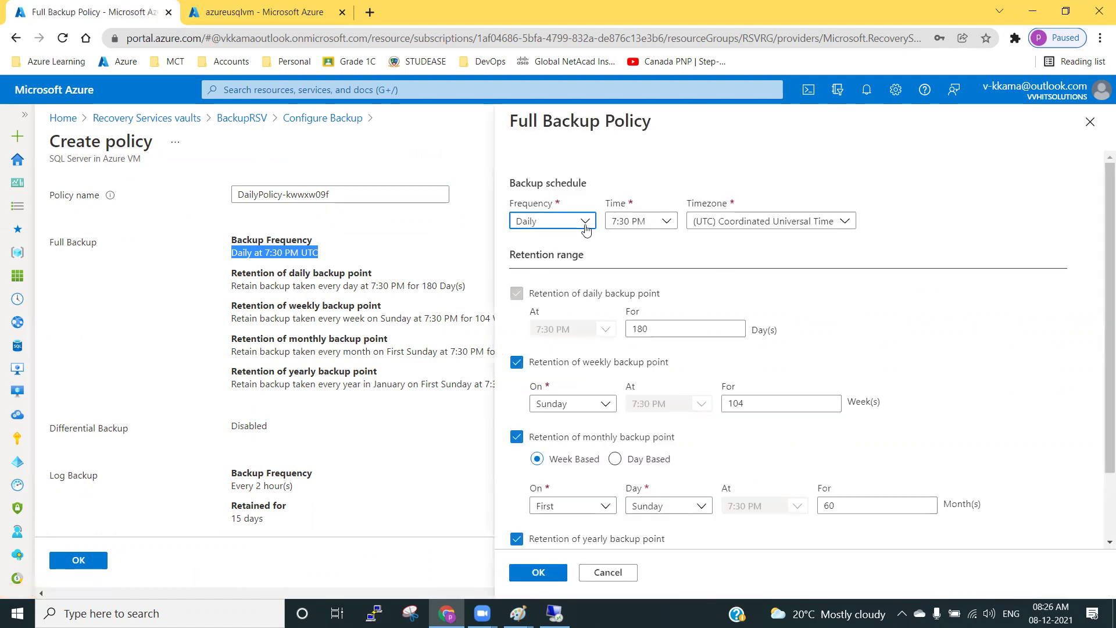
{"action": "left_click", "coordinate": [529, 222]}
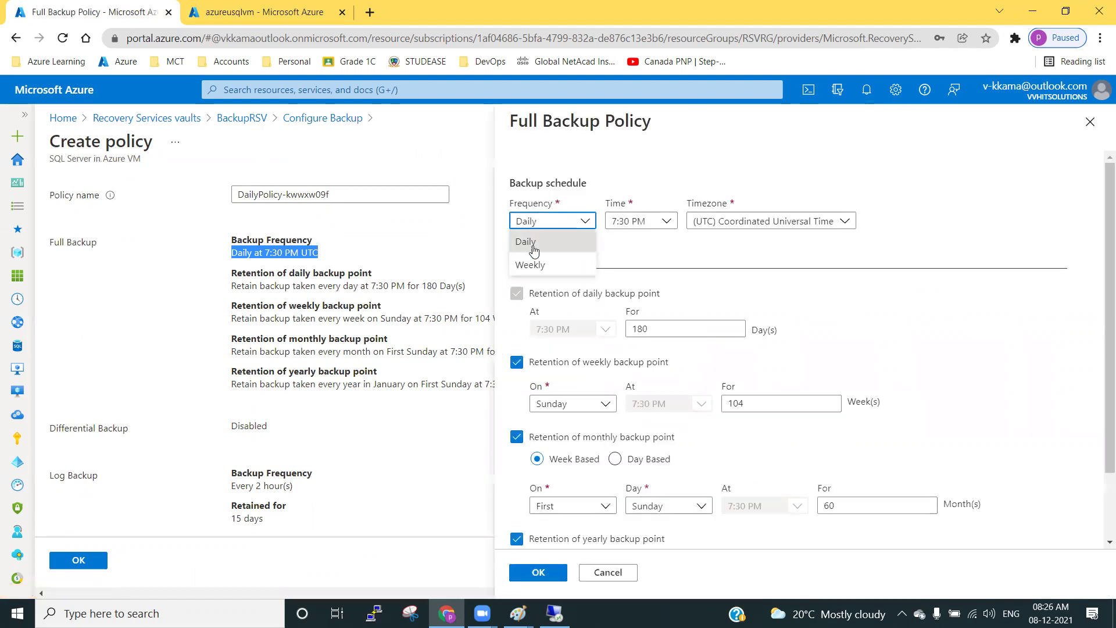
{"action": "left_click", "coordinate": [531, 264]}
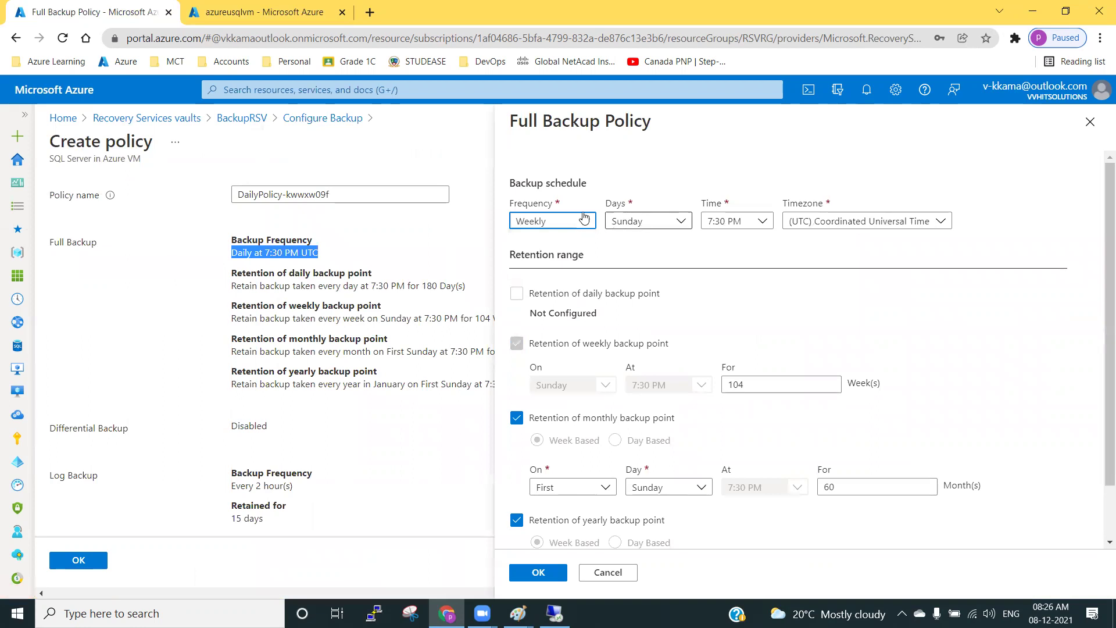
{"action": "left_click", "coordinate": [547, 183]}
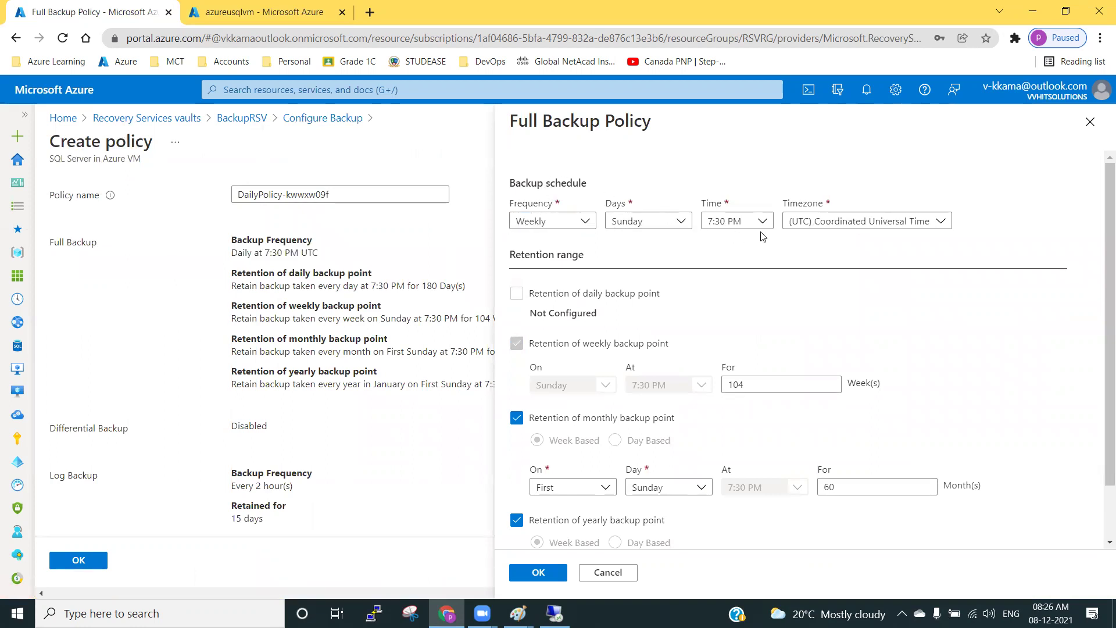
{"action": "left_click", "coordinate": [653, 220]}
{"action": "left_click", "coordinate": [653, 222]}
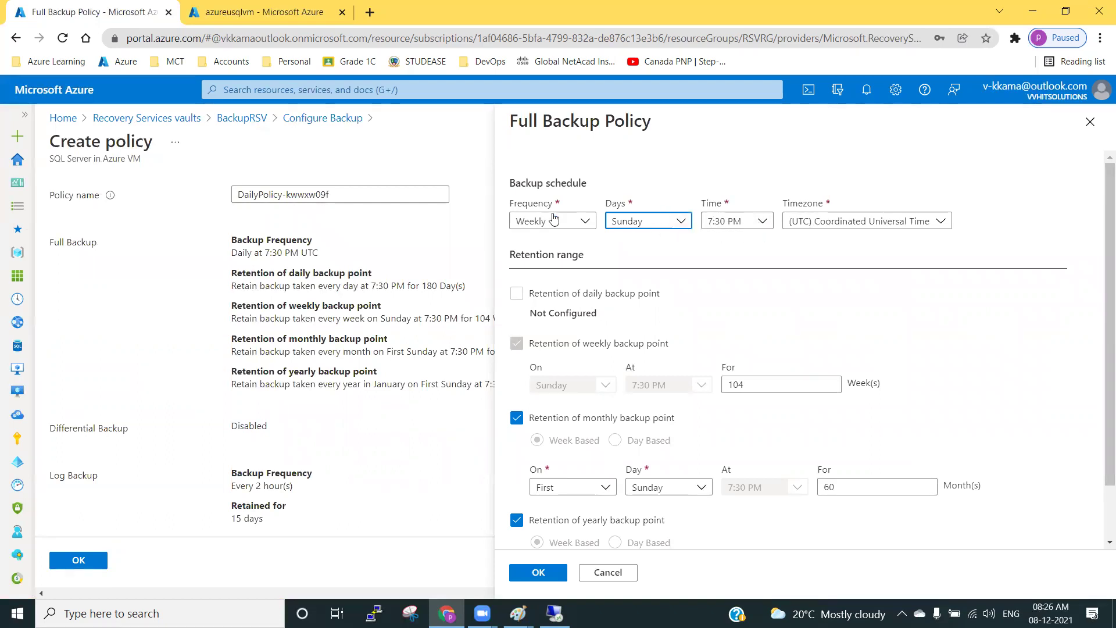
Turn off monthly and yearly retention and keep weekly backup points 15 weeks.
{"action": "left_click", "coordinate": [516, 417]}
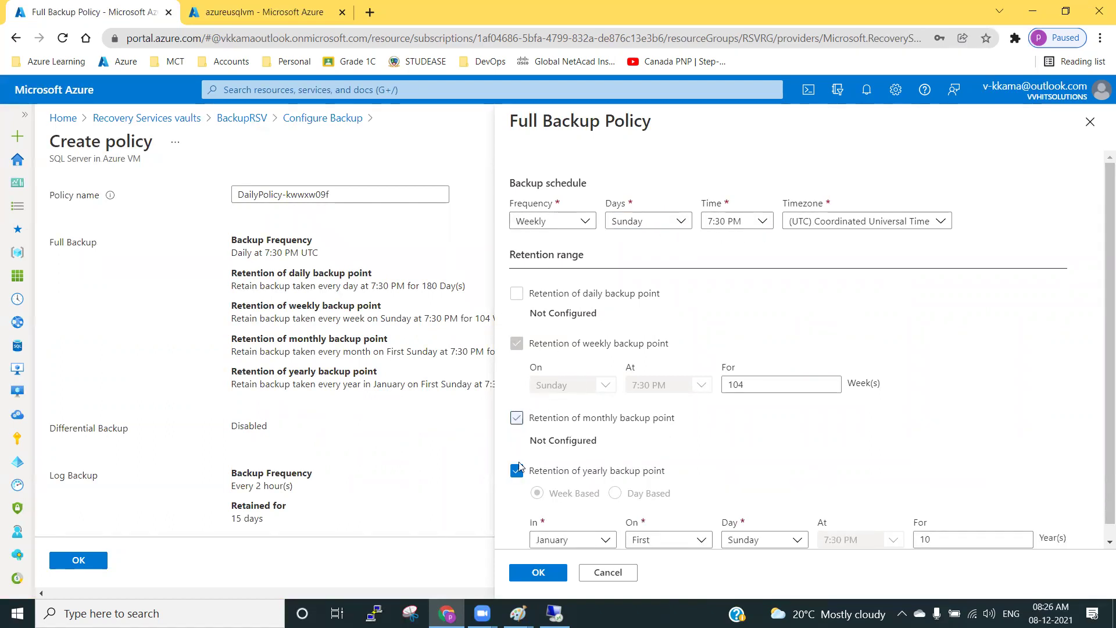
{"action": "left_click", "coordinate": [516, 471]}
{"action": "left_click_drag", "start_coordinate": [750, 385], "coordinate": [711, 389]}
{"action": "type", "text": "3"}
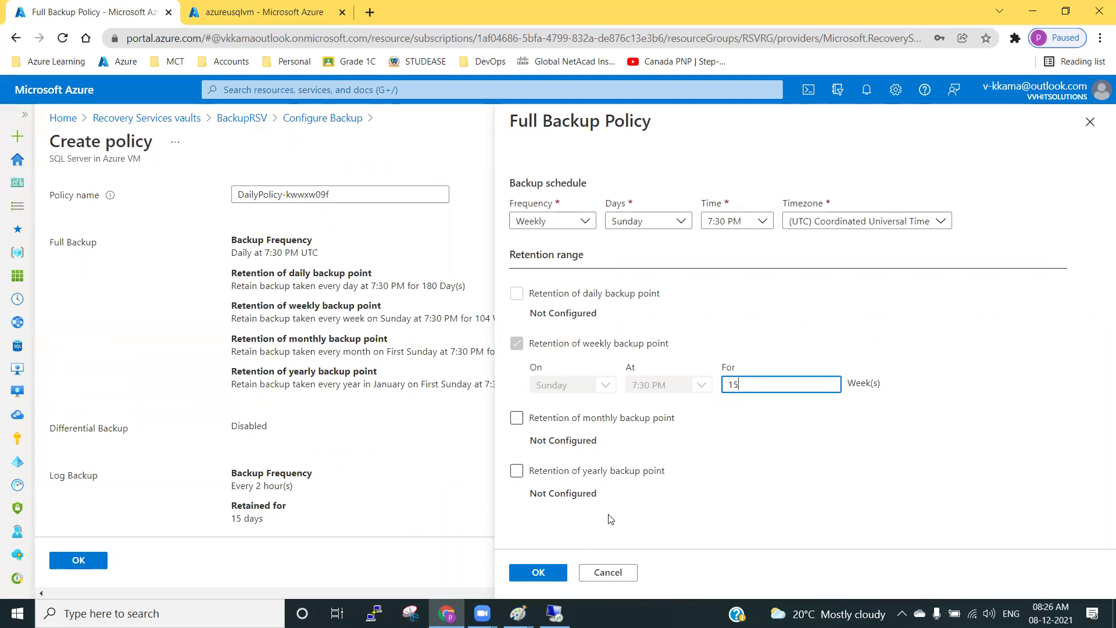
{"action": "left_click", "coordinate": [550, 571]}
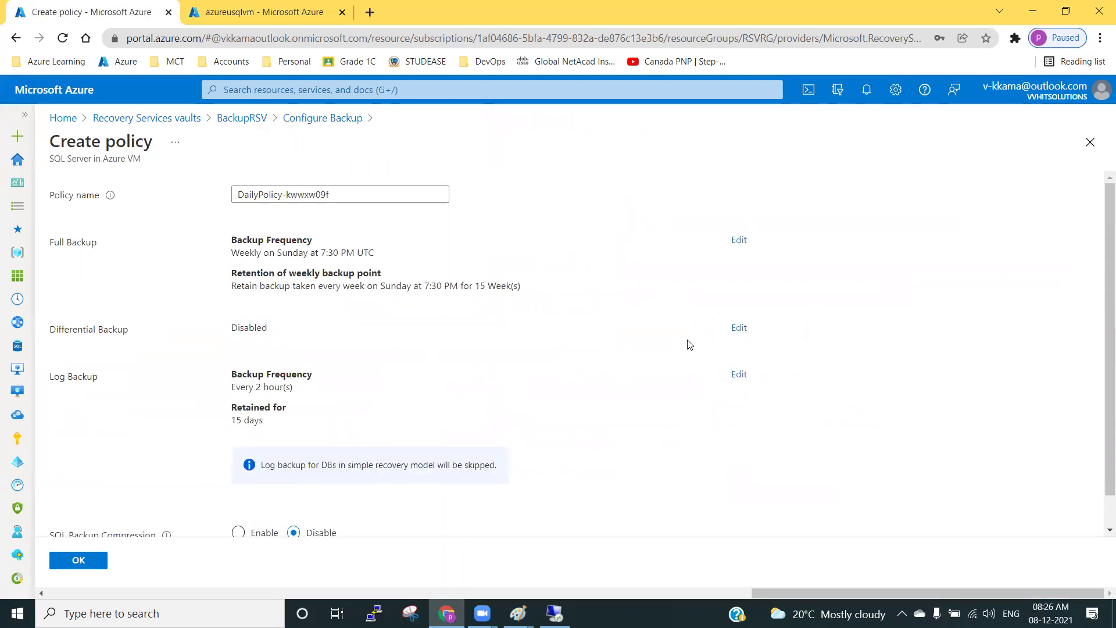
Enable differential backups Monday through Saturday with 30-day retention.
{"action": "left_click", "coordinate": [737, 328]}
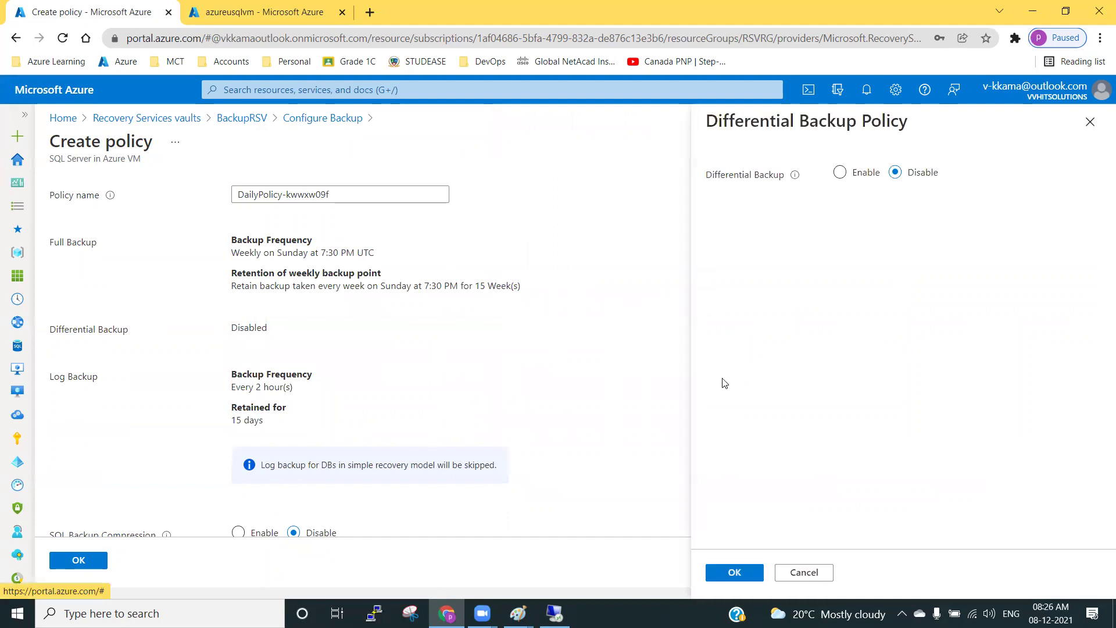
{"action": "left_click", "coordinate": [840, 172]}
{"action": "left_click", "coordinate": [782, 231]}
{"action": "left_click", "coordinate": [723, 278]}
{"action": "left_click", "coordinate": [719, 251]}
{"action": "left_click", "coordinate": [721, 275]}
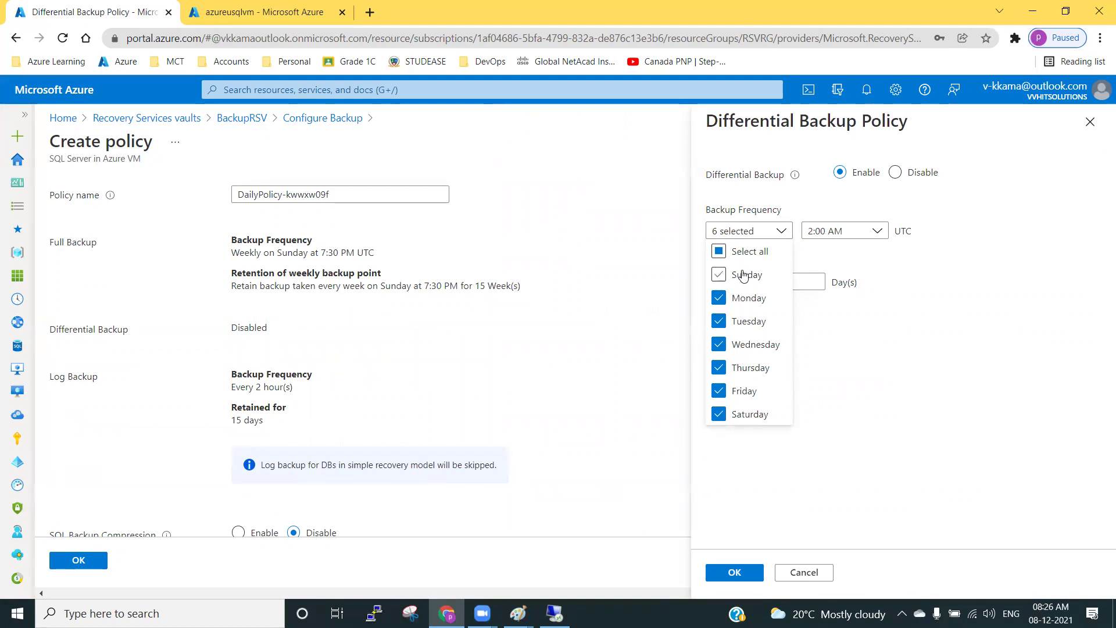
{"action": "left_click", "coordinate": [758, 440]}
{"action": "left_click", "coordinate": [753, 285]}
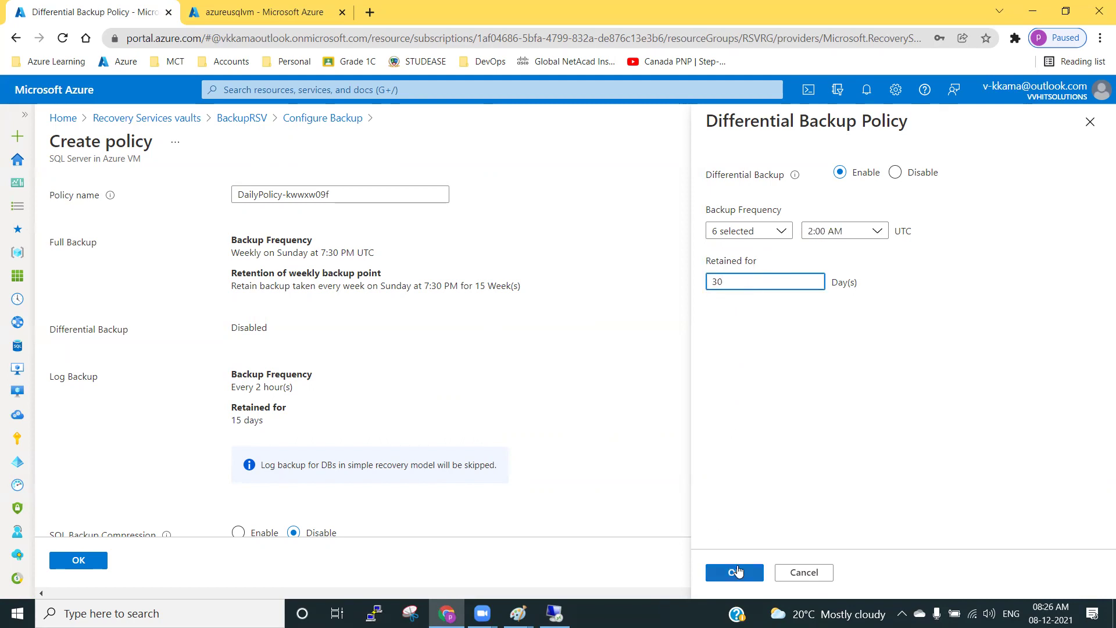
{"action": "left_click", "coordinate": [735, 572]}
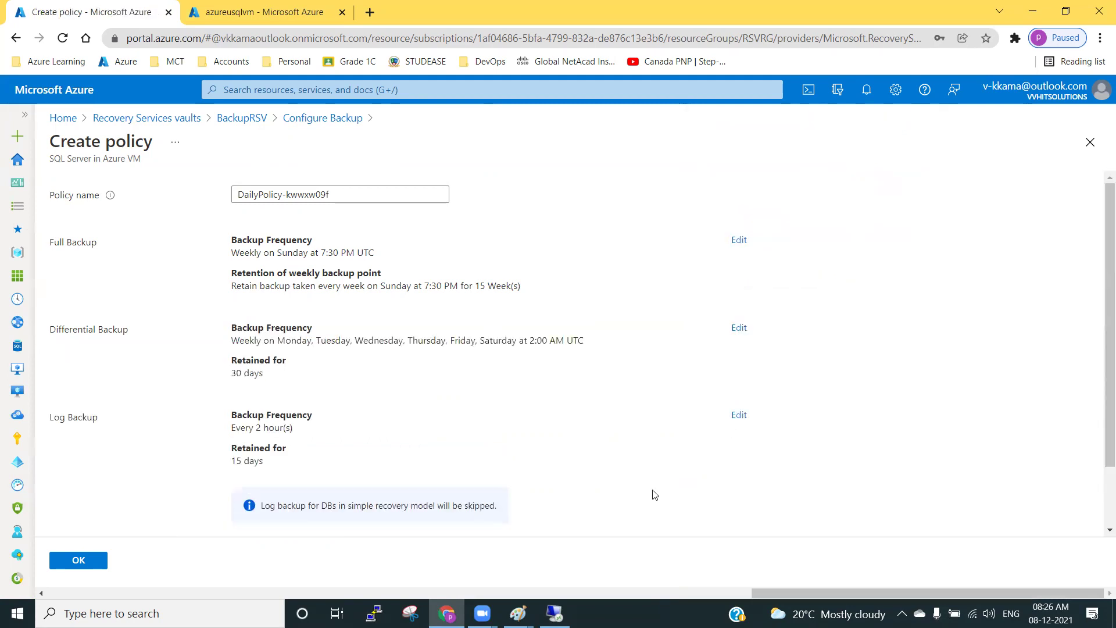
Set log backups to run every 15 minutes.
{"action": "left_click", "coordinate": [738, 415]}
{"action": "left_click", "coordinate": [750, 231]}
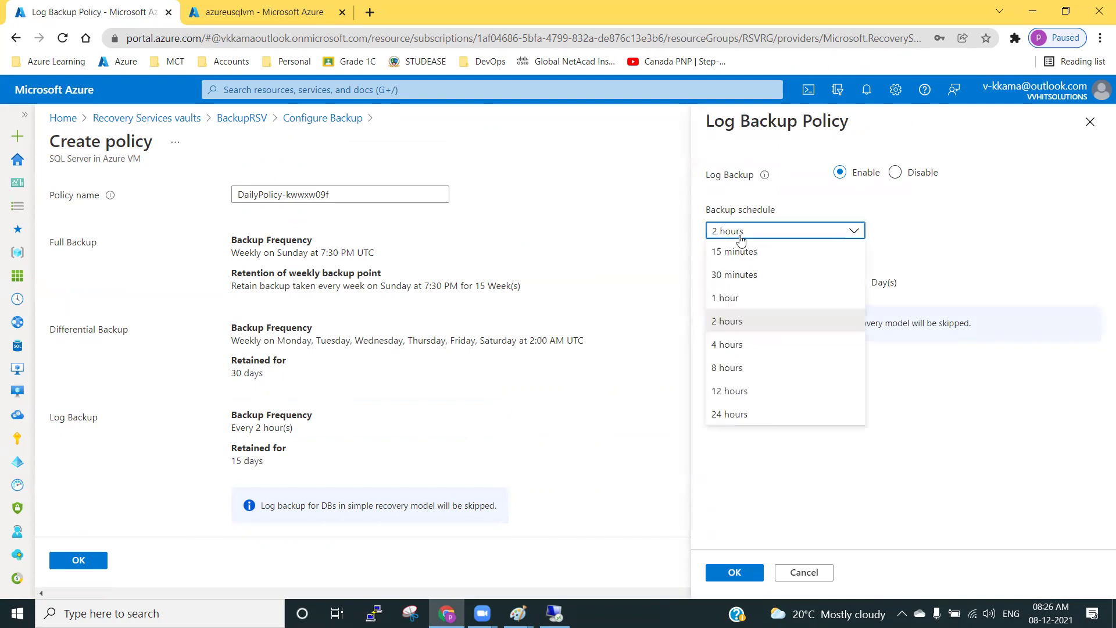
{"action": "left_click", "coordinate": [766, 251]}
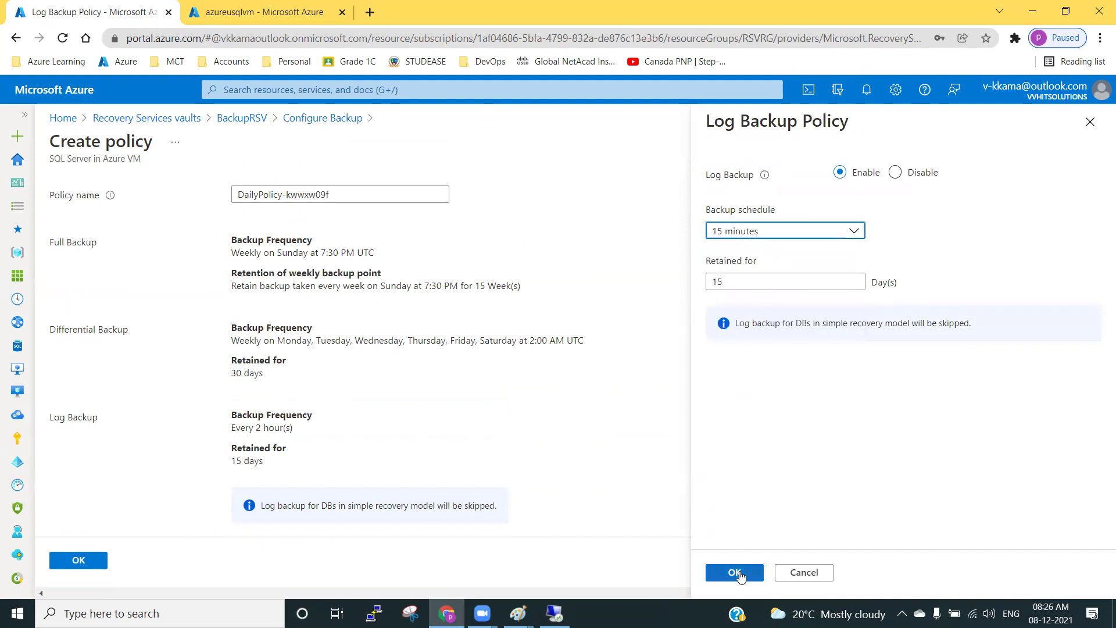
{"action": "left_click", "coordinate": [736, 573]}
{"action": "scroll", "coordinate": [192, 483], "scroll_direction": "down", "scroll_amount": 2}
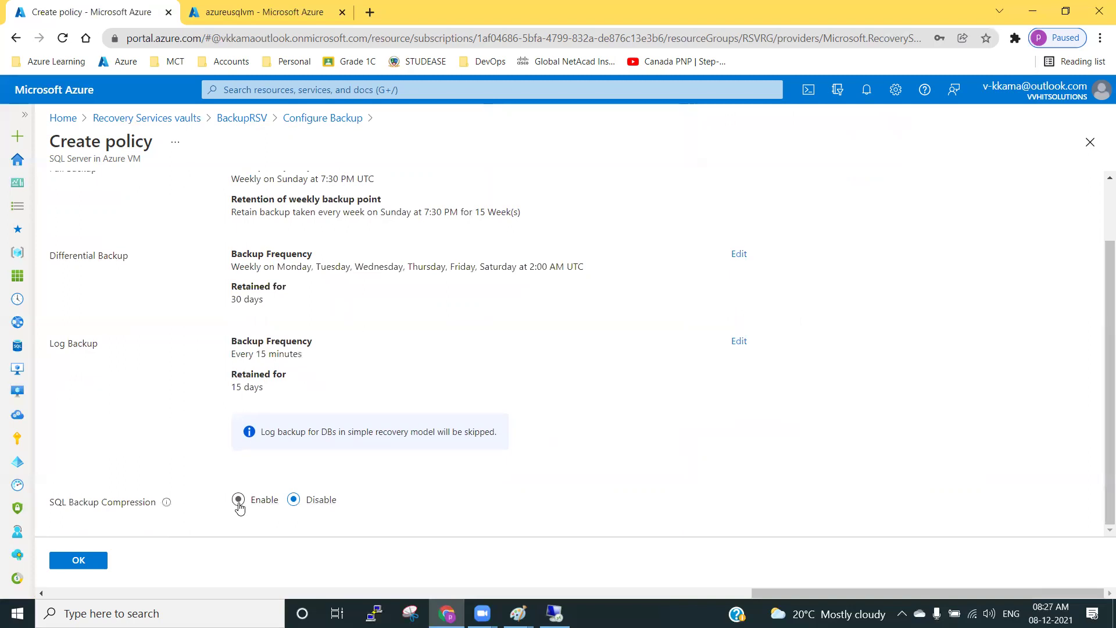
Save the new policy and browse the azureusqlvm\MSSQLSERVER databases under Add.
{"action": "left_click", "coordinate": [90, 562]}
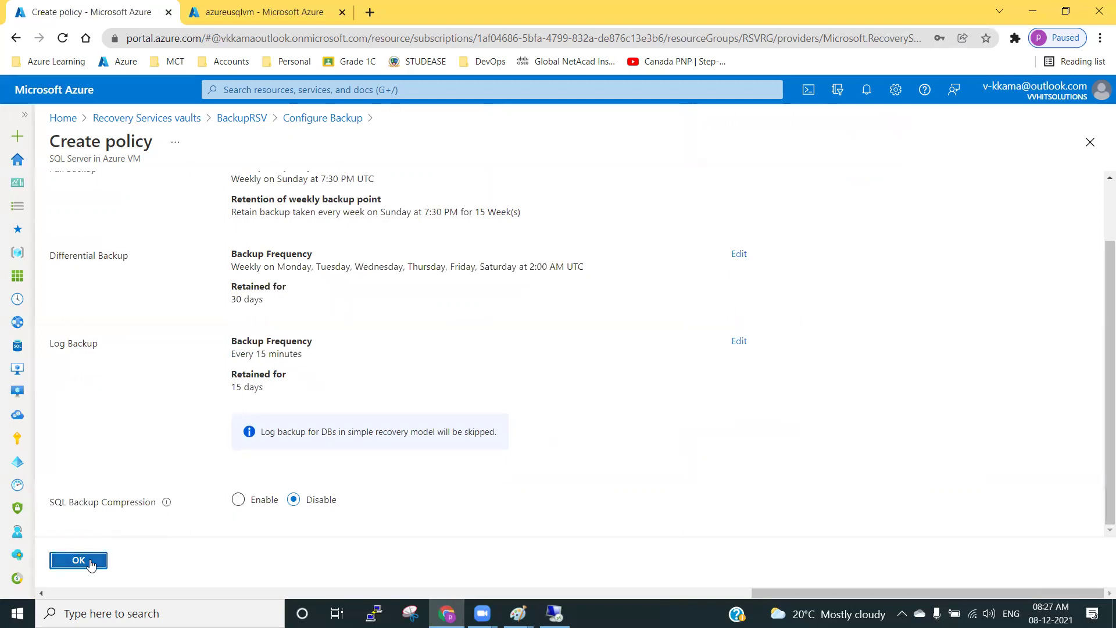
{"action": "scroll", "coordinate": [198, 500], "scroll_direction": "down", "scroll_amount": 3}
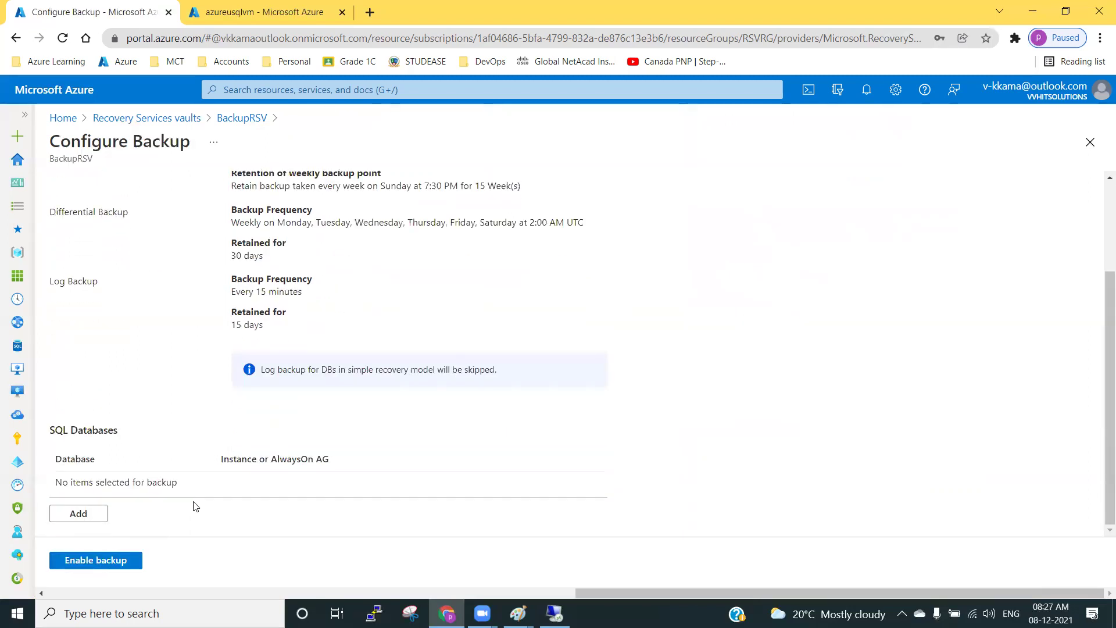
{"action": "left_click", "coordinate": [90, 516]}
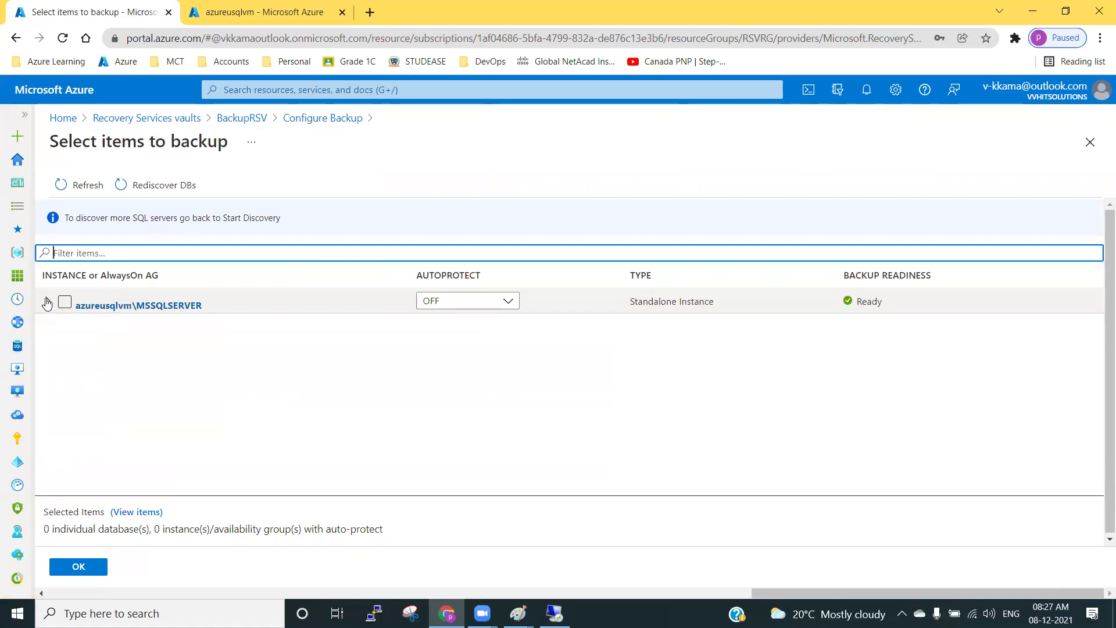
{"action": "left_click", "coordinate": [47, 302]}
{"action": "left_click", "coordinate": [466, 303]}
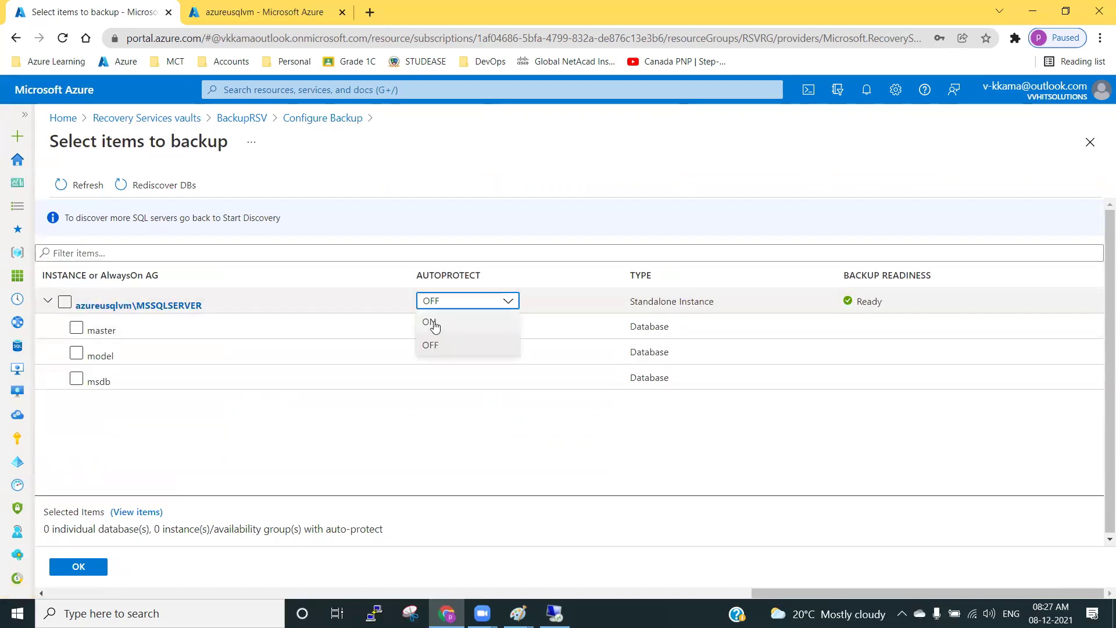
{"action": "left_click", "coordinate": [161, 440]}
{"action": "left_click", "coordinate": [76, 353]}
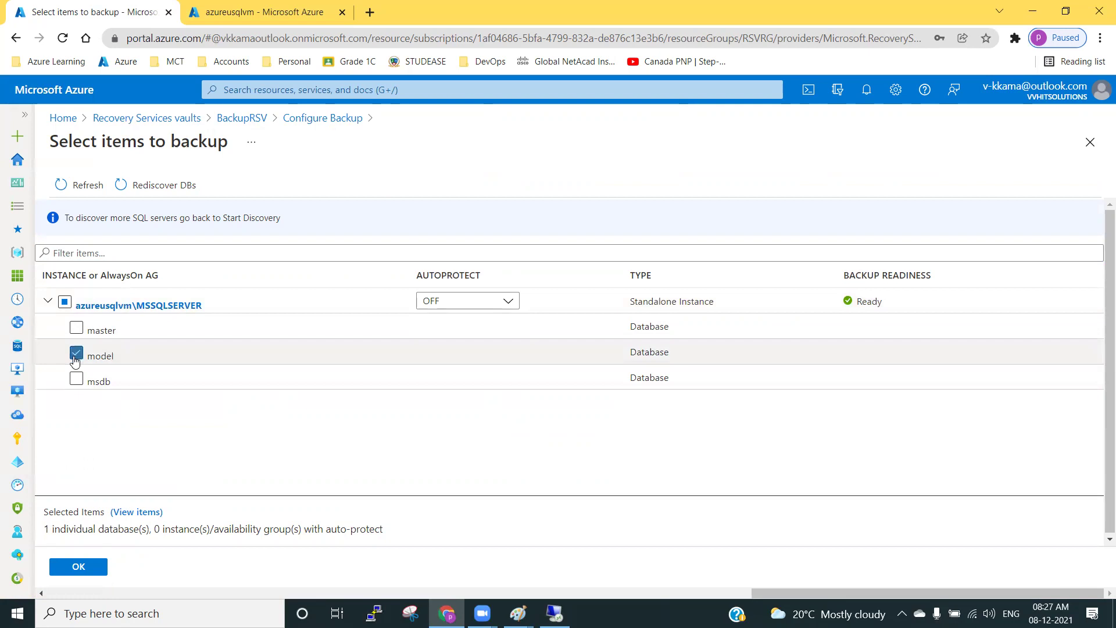
{"action": "left_click", "coordinate": [76, 379]}
{"action": "left_click", "coordinate": [76, 354]}
Turn Autoprotect ON for azureusqlvm\MSSQLSERVER, confirm it, and enable backup.
{"action": "left_click", "coordinate": [438, 302]}
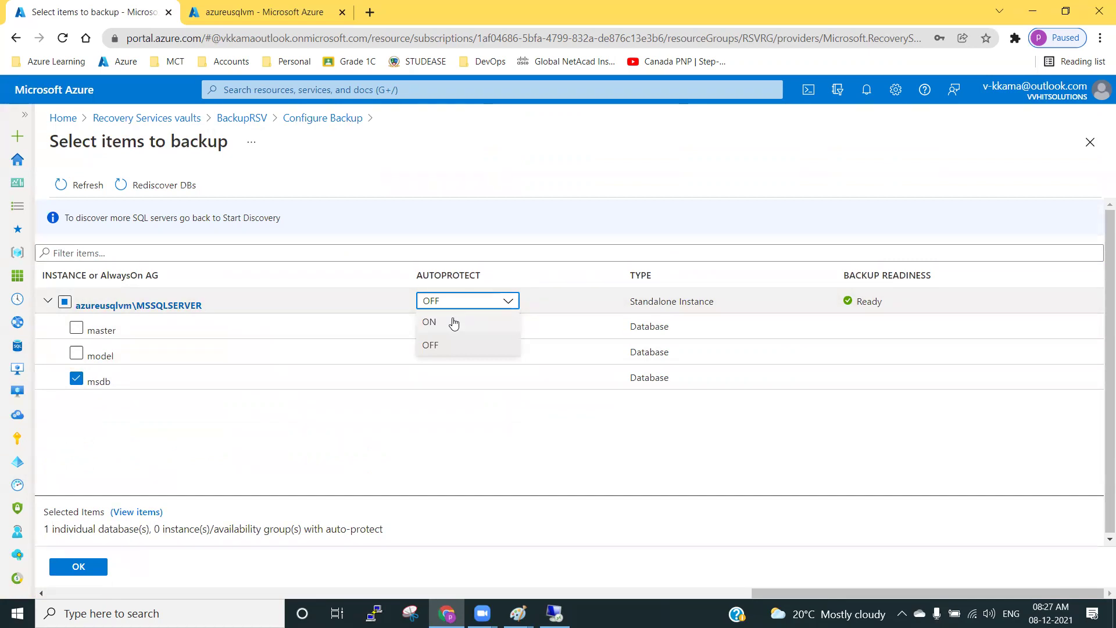
{"action": "left_click", "coordinate": [453, 322]}
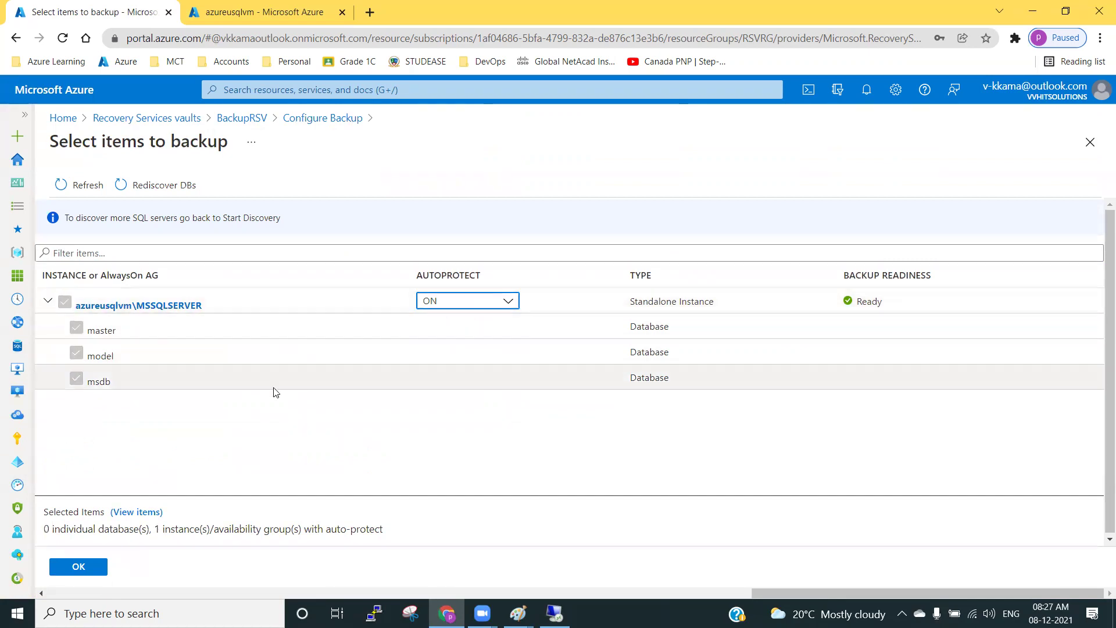
{"action": "left_click", "coordinate": [48, 300]}
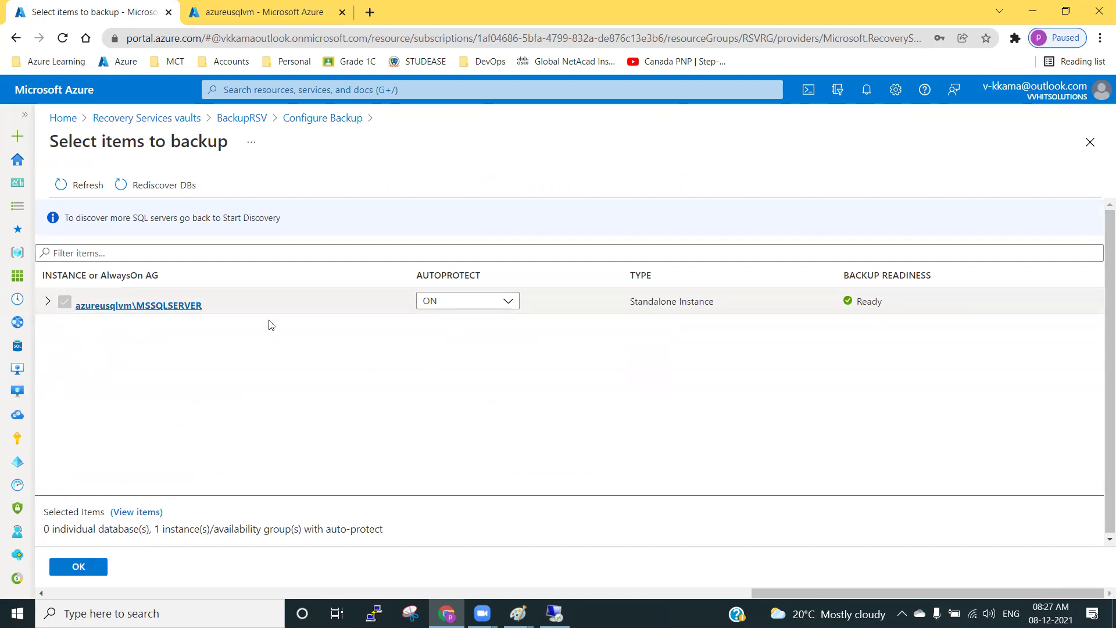
{"action": "left_click", "coordinate": [78, 567]}
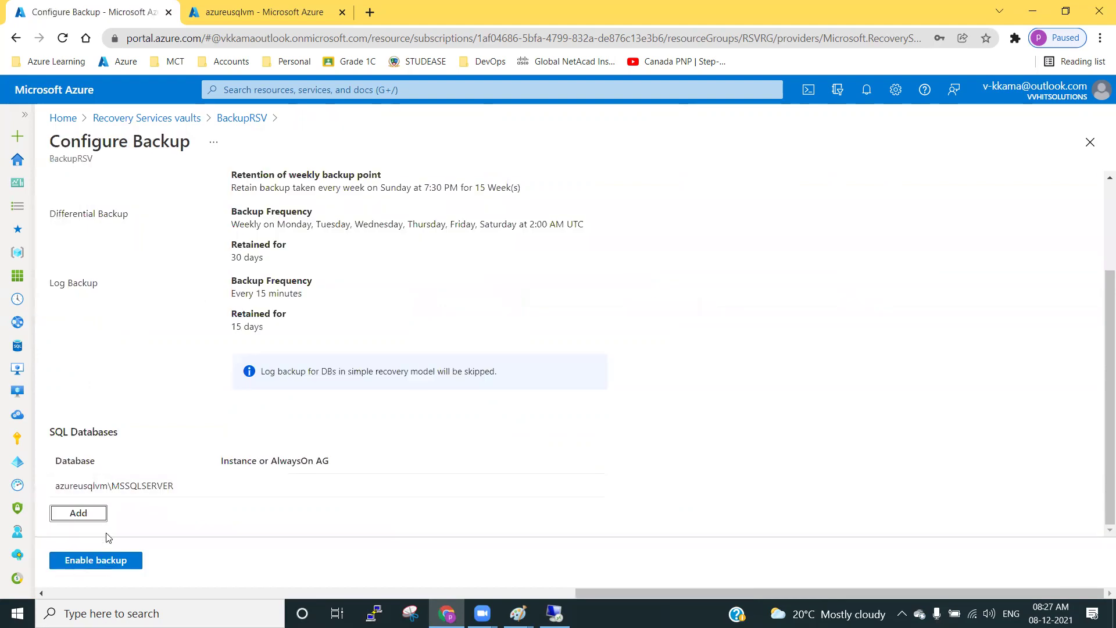
{"action": "left_click", "coordinate": [108, 561]}
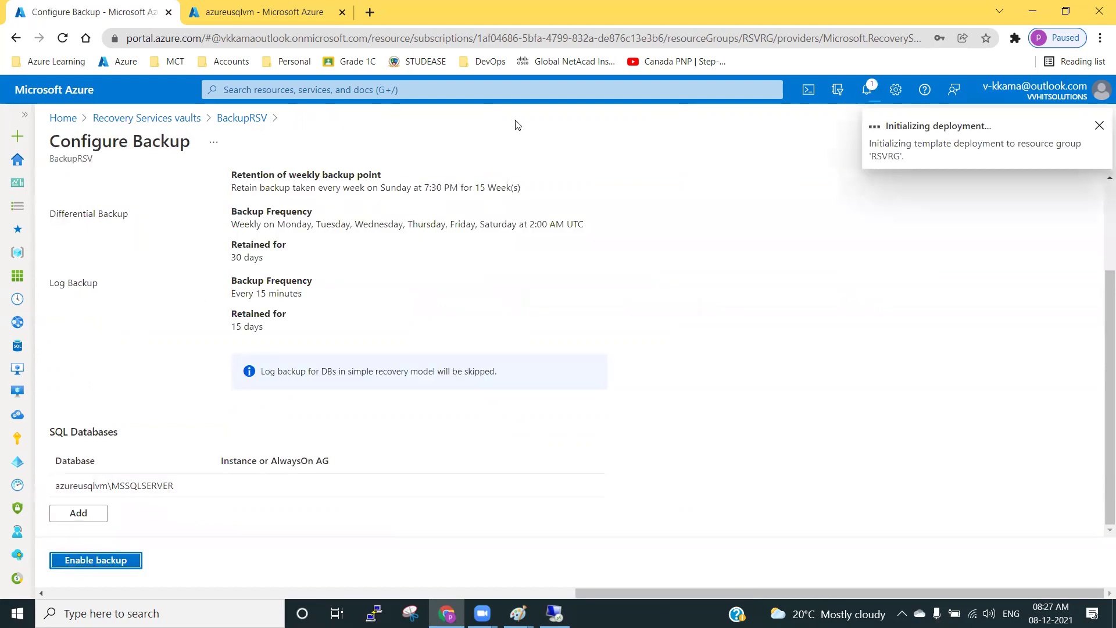